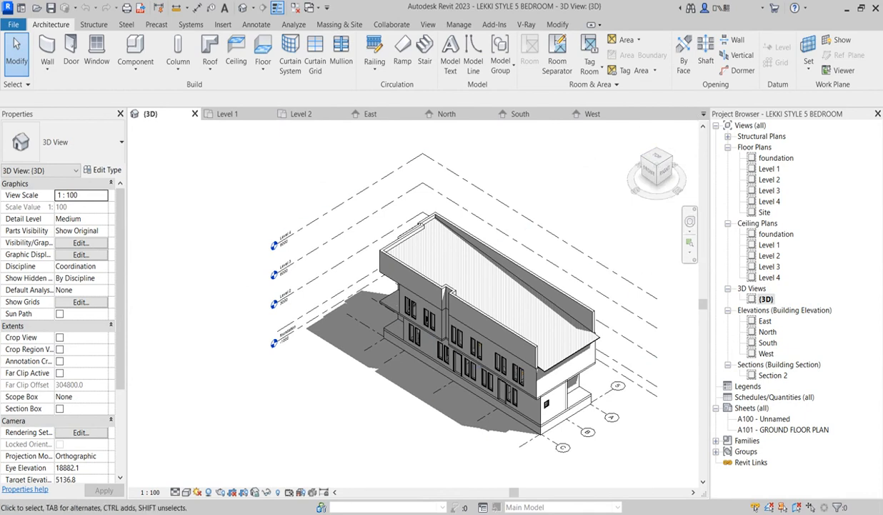
- Switch to the reference image 5 BEDROOM LEKKI.png, maximize it and examine the building's front and side facades
left_click(420, 500)
scroll(316, 273, "up", 1)
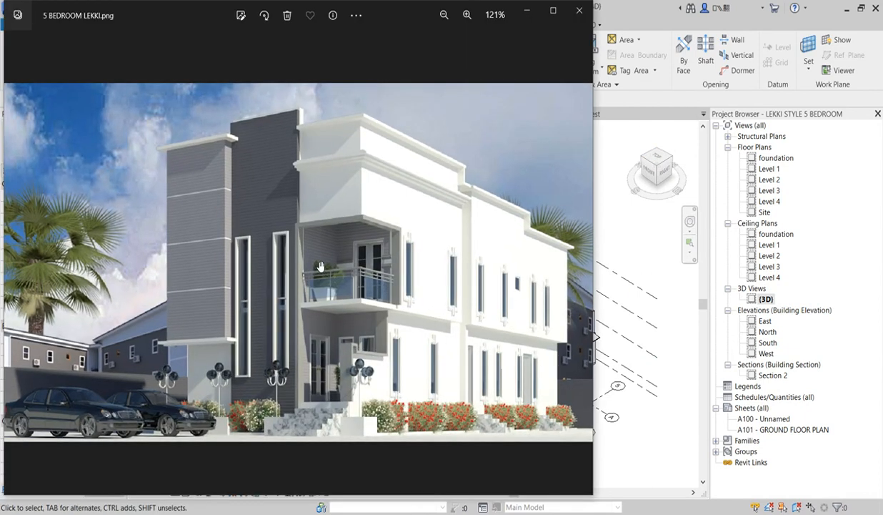
scroll(316, 273, "down", 2)
left_click(557, 11)
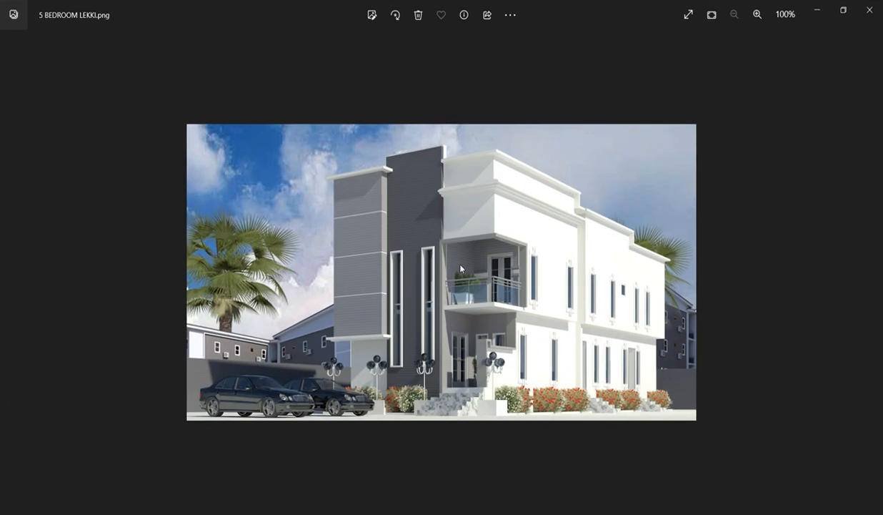
scroll(461, 269, "up", 1)
scroll(448, 289, "up", 1)
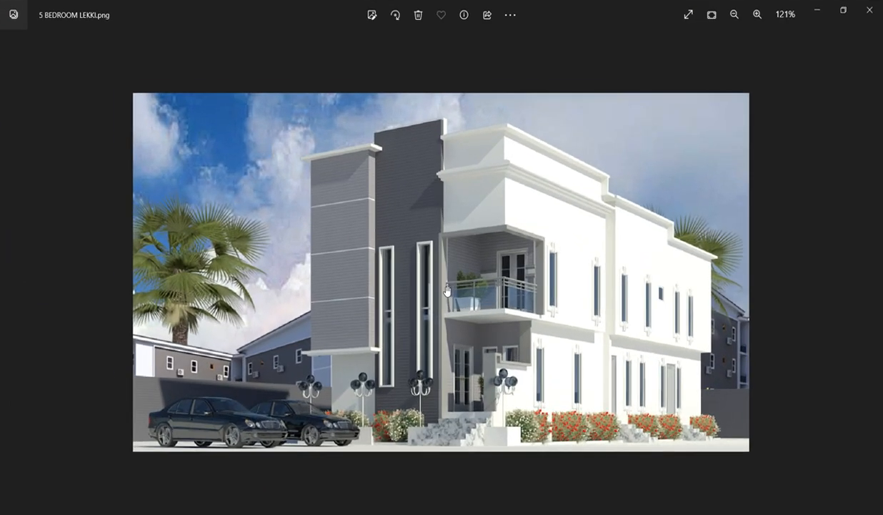
scroll(447, 289, "up", 3)
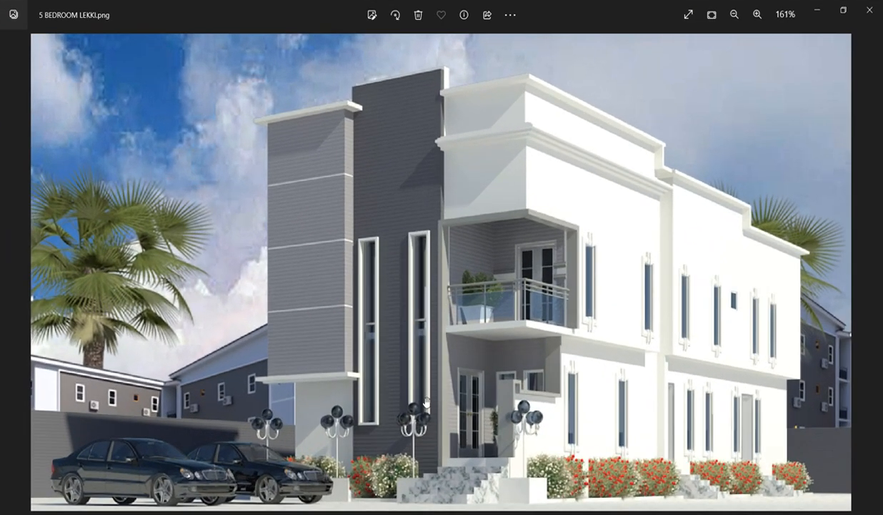
scroll(425, 401, "down", 3)
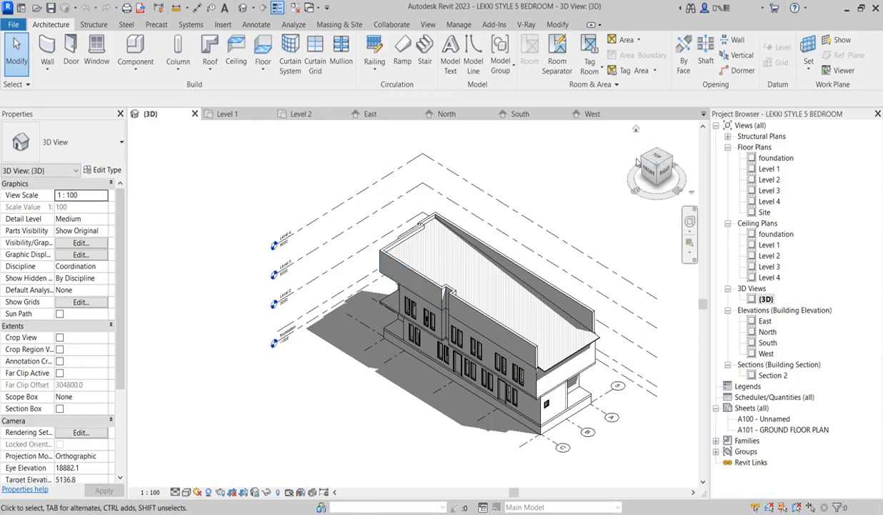
- Turn the 3D view to the corner between the left and front faces and inspect the building model
left_click(647, 163)
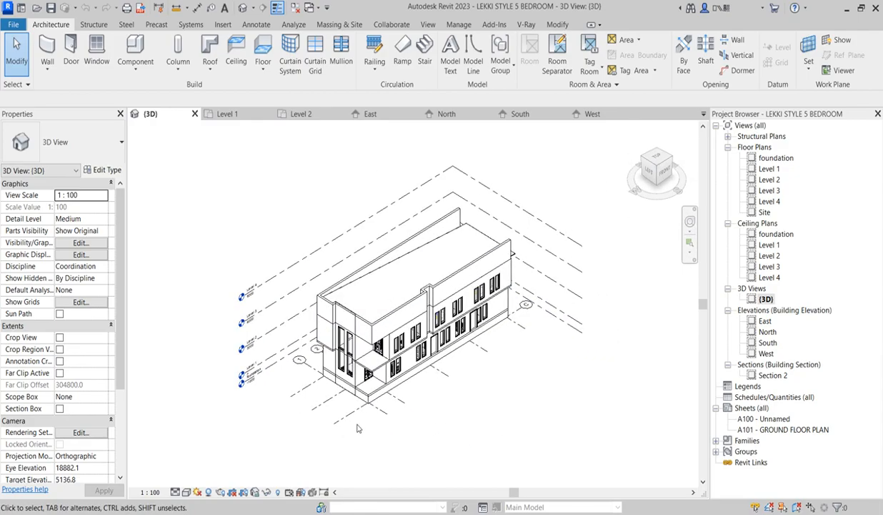
scroll(255, 402, "up", 3)
scroll(438, 400, "down", 3)
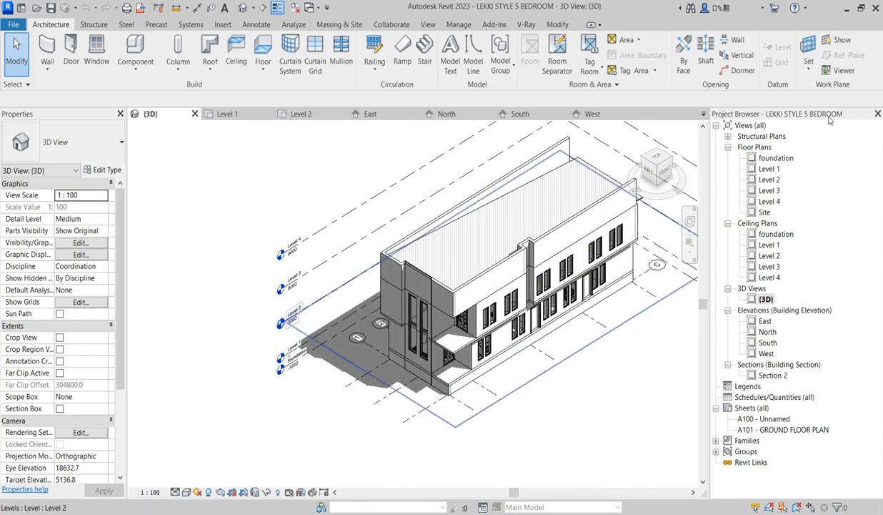
- Open the Level 1 floor plan and examine its room layout and windows, including the properties of a kitchen window
double_click(770, 168)
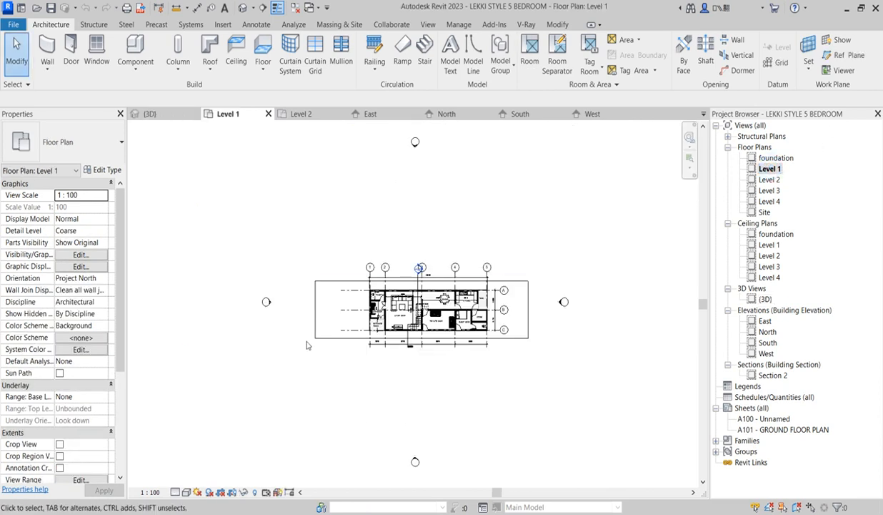
scroll(458, 308, "up", 4)
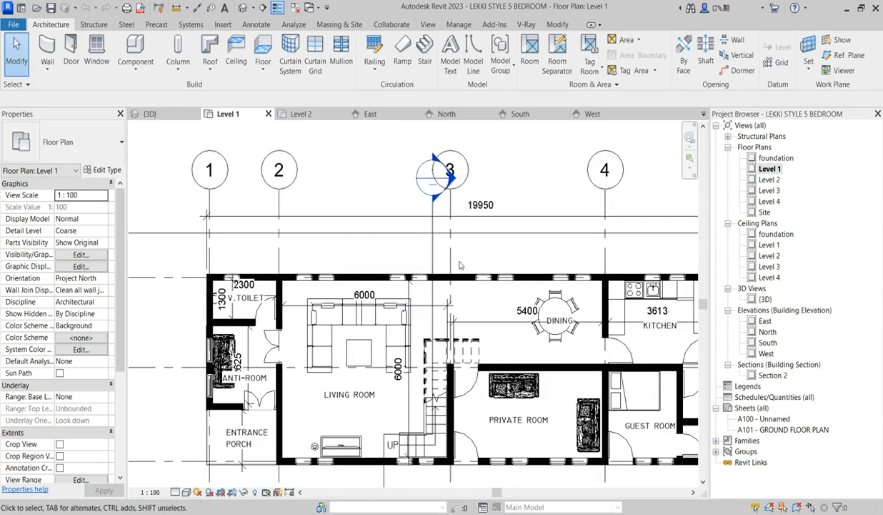
scroll(376, 307, "down", 3)
scroll(576, 353, "up", 2)
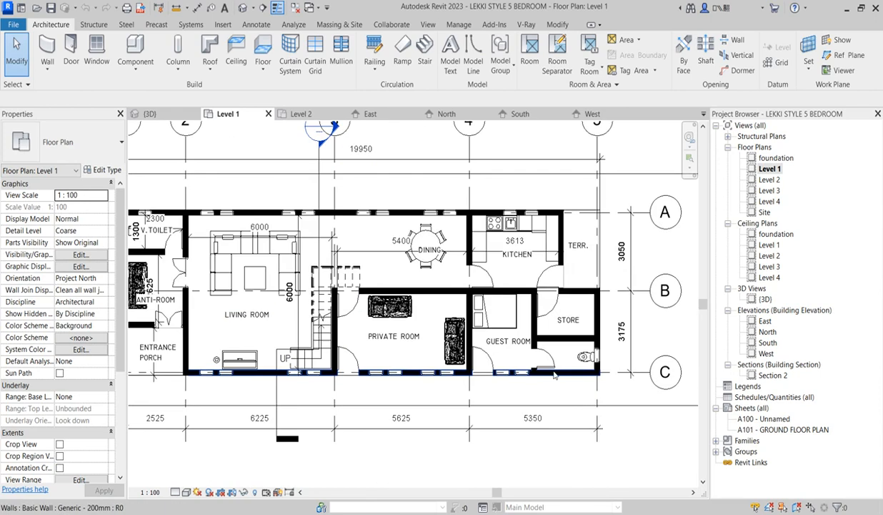
scroll(328, 322, "down", 3)
scroll(386, 322, "up", 2)
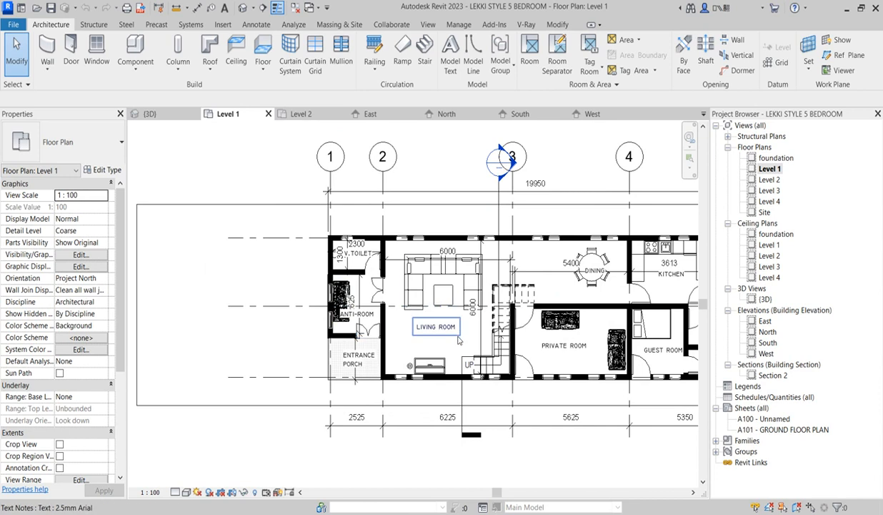
scroll(406, 357, "down", 2)
scroll(406, 357, "up", 2)
scroll(400, 343, "down", 1)
scroll(393, 329, "up", 2)
scroll(394, 325, "down", 2)
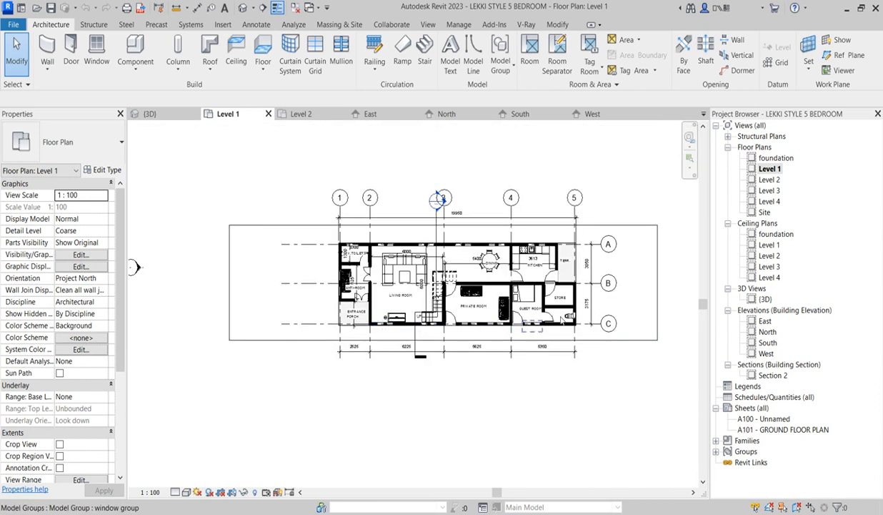
scroll(563, 320, "up", 2)
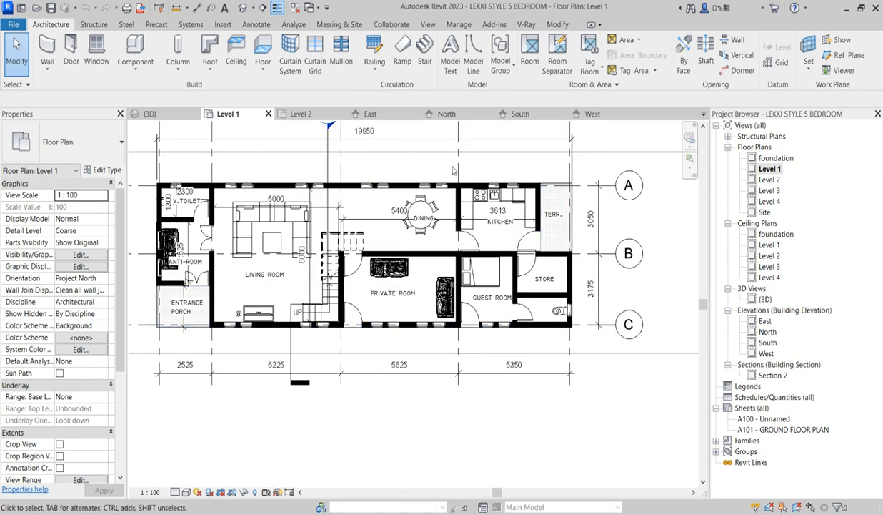
left_click(514, 191)
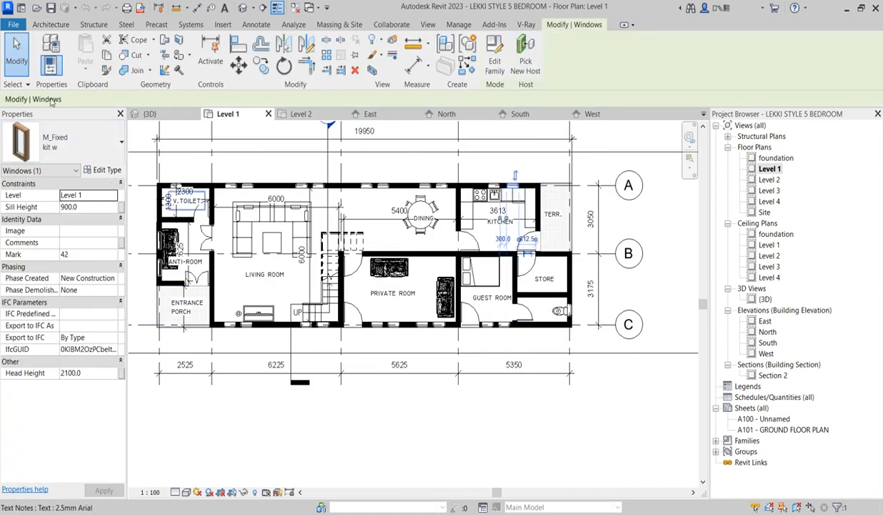
left_click(189, 162)
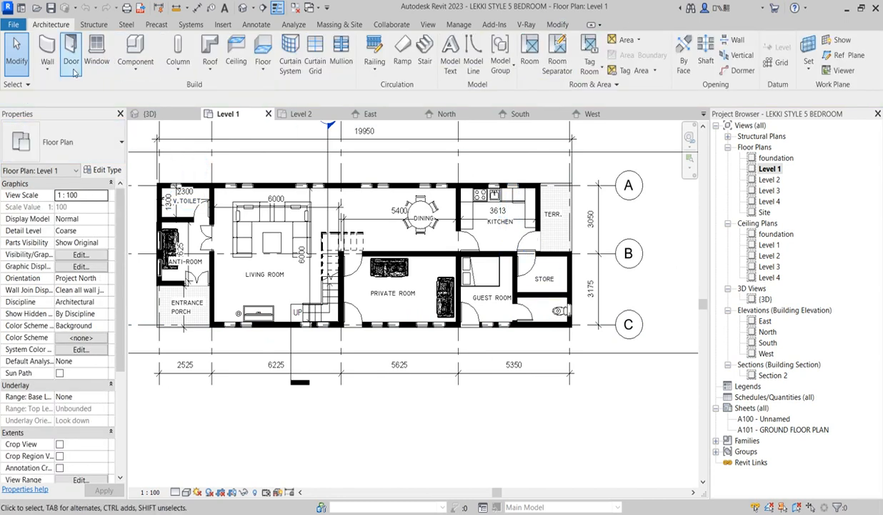
- Start placing a window of type M_Fixed 0915 x 1220mm with a head height of 2100
left_click(97, 49)
left_click(100, 139)
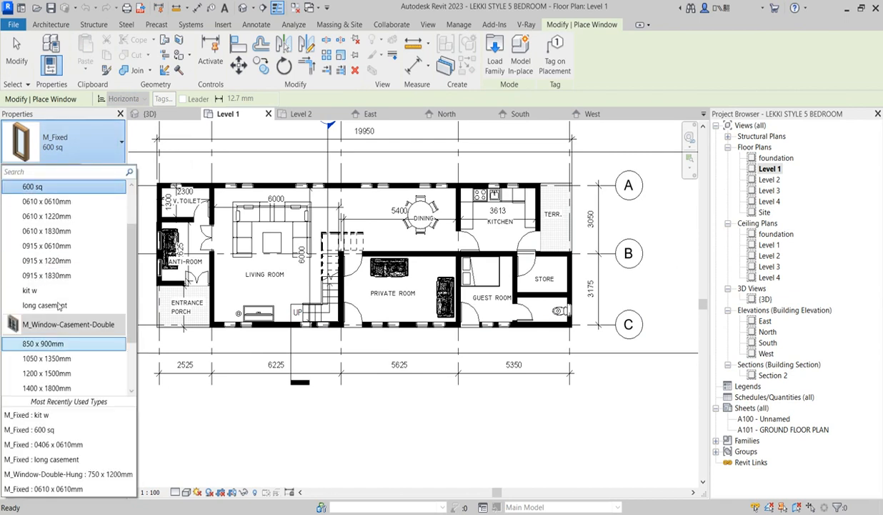
left_click(51, 263)
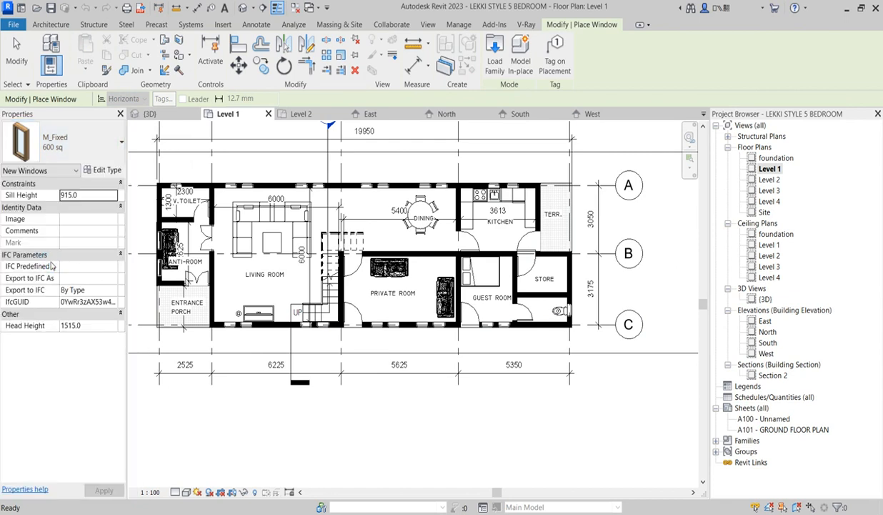
left_click(96, 327)
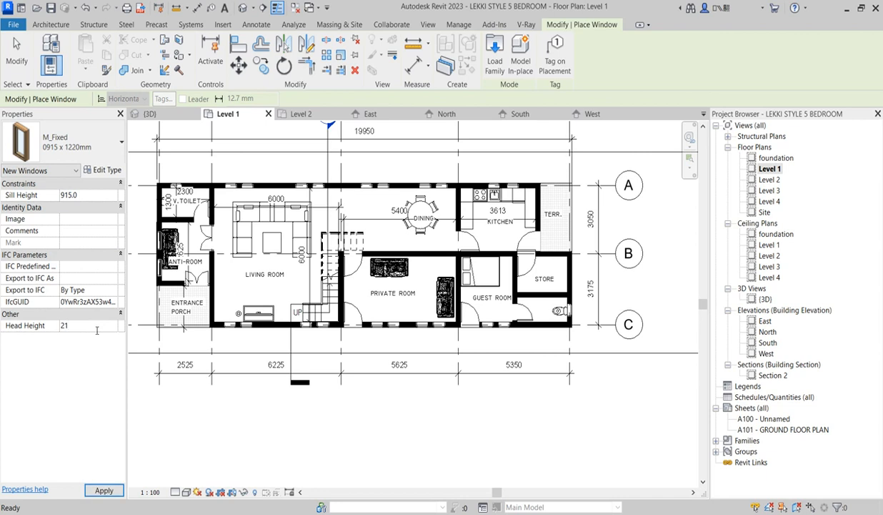
- Set the window type's width to 900 and height to 1200, and reset the new window's head height to 2100
left_click(115, 173)
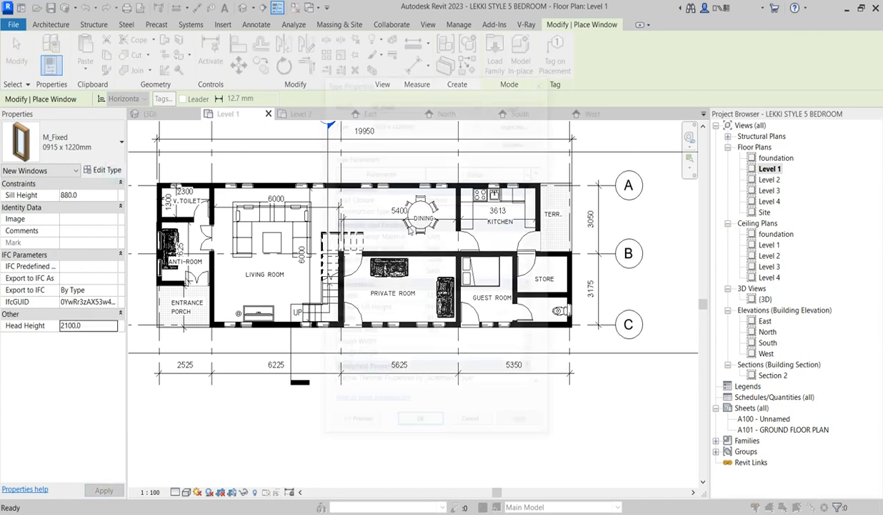
left_click(447, 323)
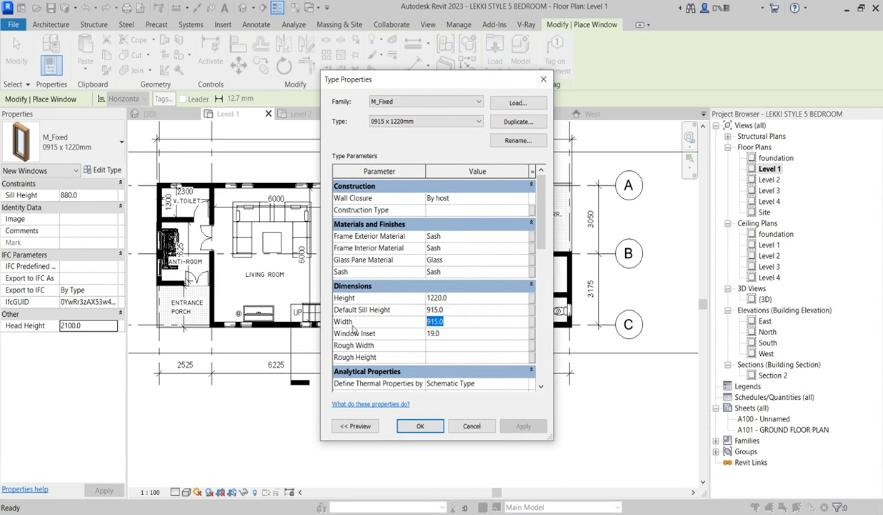
left_click(458, 298)
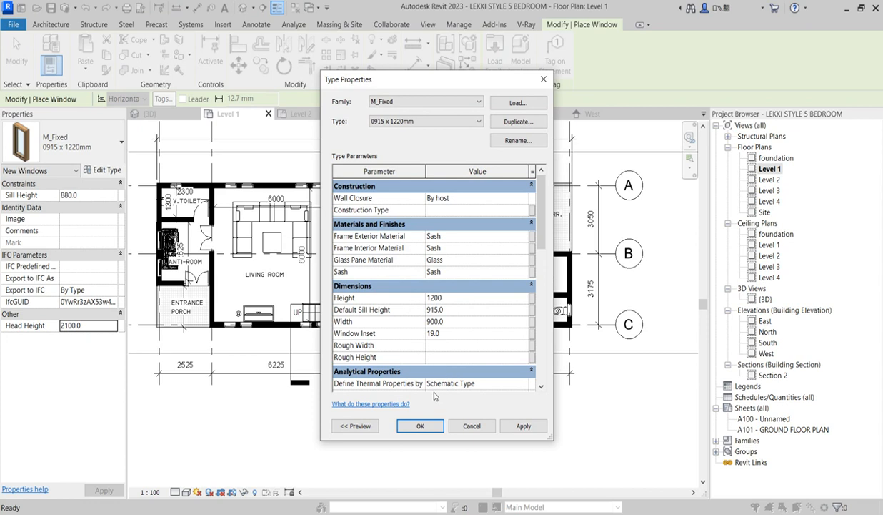
left_click(425, 427)
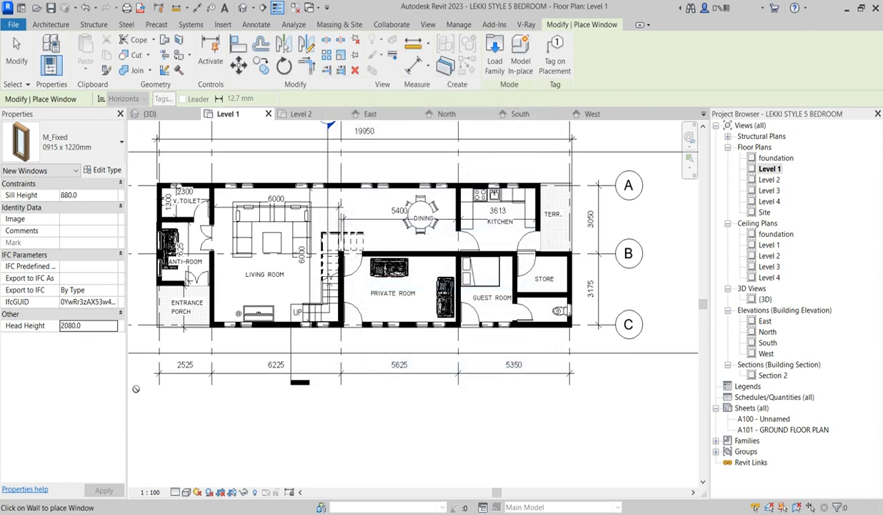
left_click(100, 325)
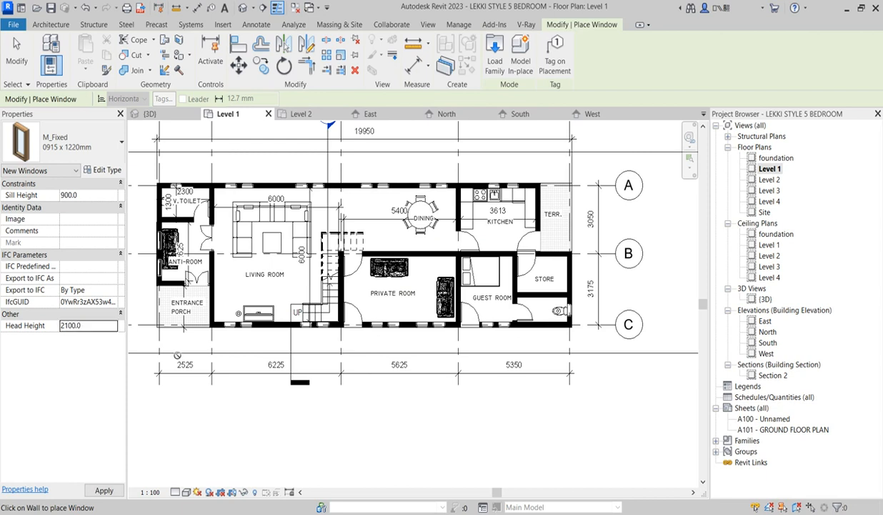
- Place the window centrally in the store's outer wall on grid line 5 and end window placement
scroll(571, 285, "up", 4)
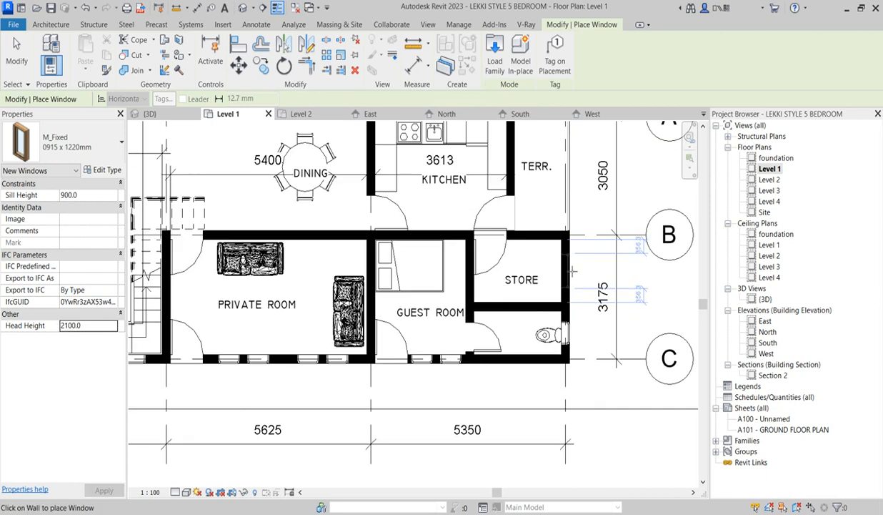
left_click(568, 277)
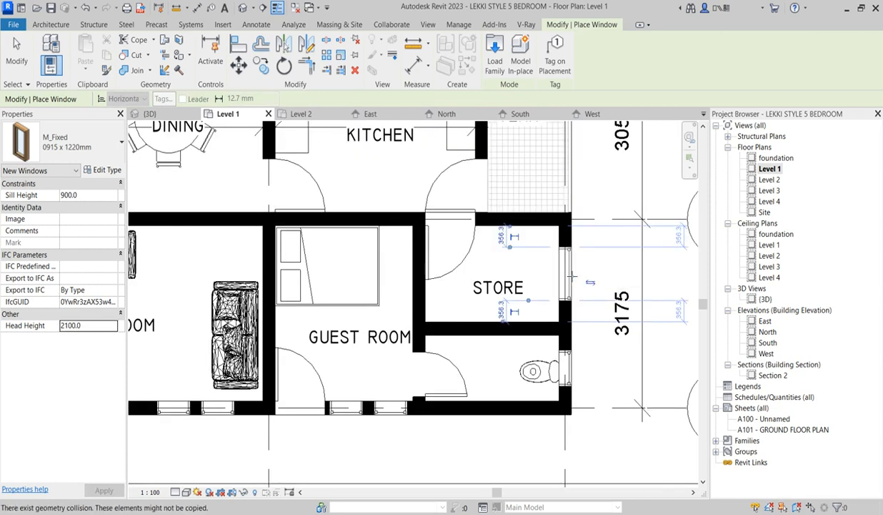
scroll(565, 275, "down", 4)
scroll(558, 276, "down", 2)
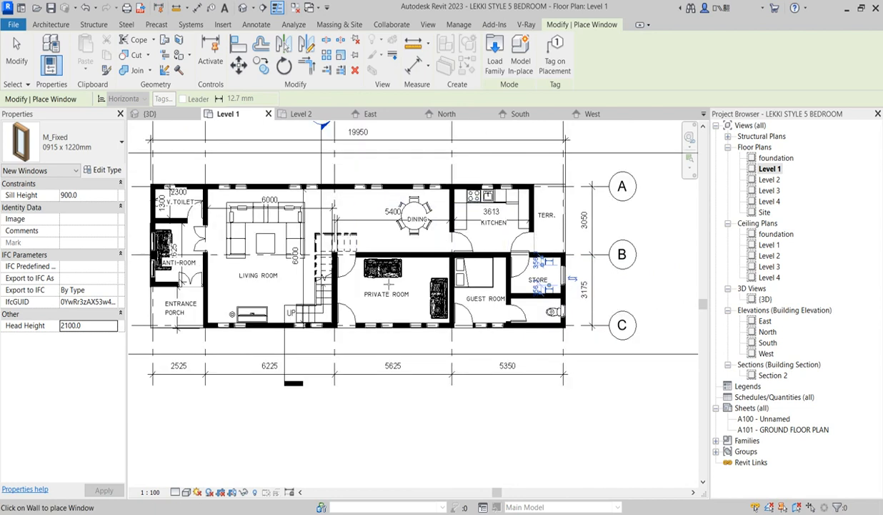
scroll(336, 284, "down", 1)
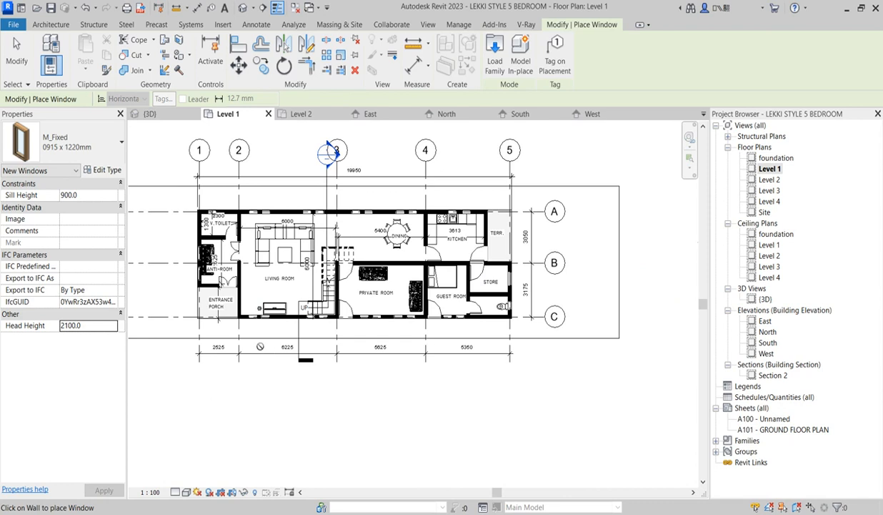
key("Escape")
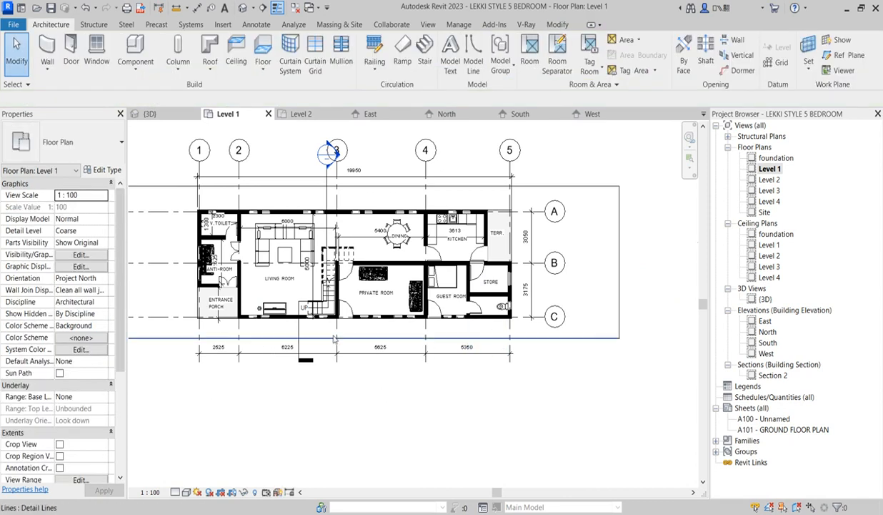
- Open the Level 2 floor plan and examine the bedrooms, bathrooms and the windows along their outer walls
double_click(768, 182)
scroll(552, 406, "up", 1)
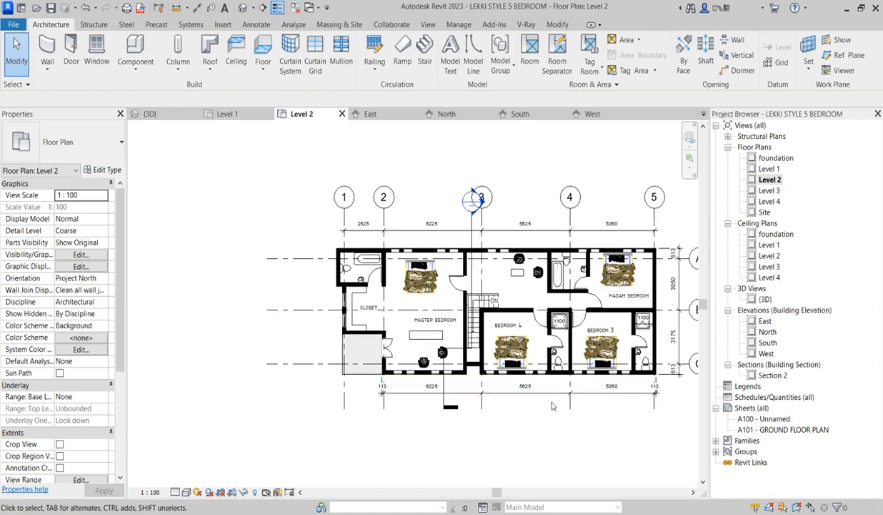
scroll(552, 403, "up", 1)
scroll(276, 358, "down", 4)
scroll(349, 380, "up", 3)
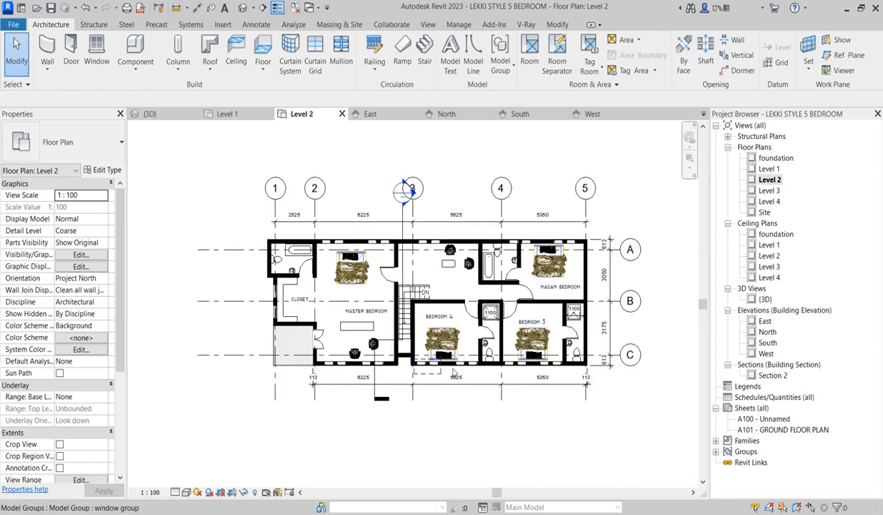
scroll(619, 373, "up", 1)
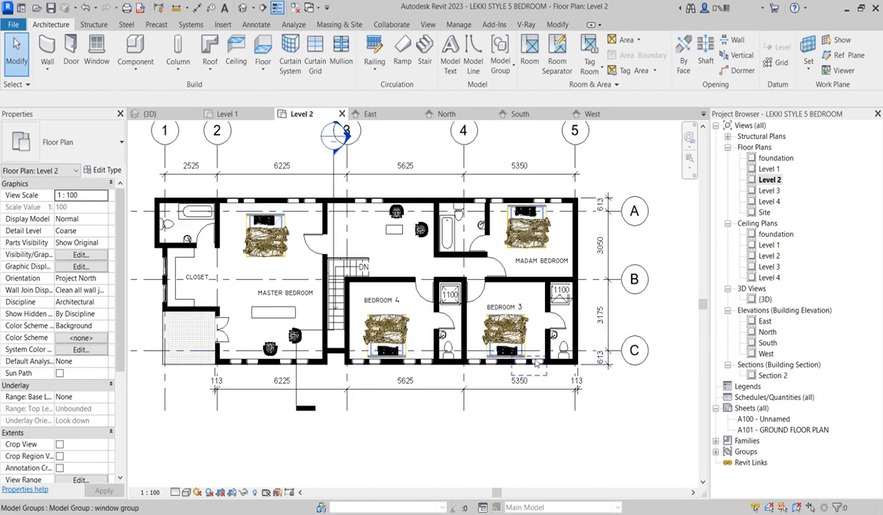
scroll(568, 368, "up", 1)
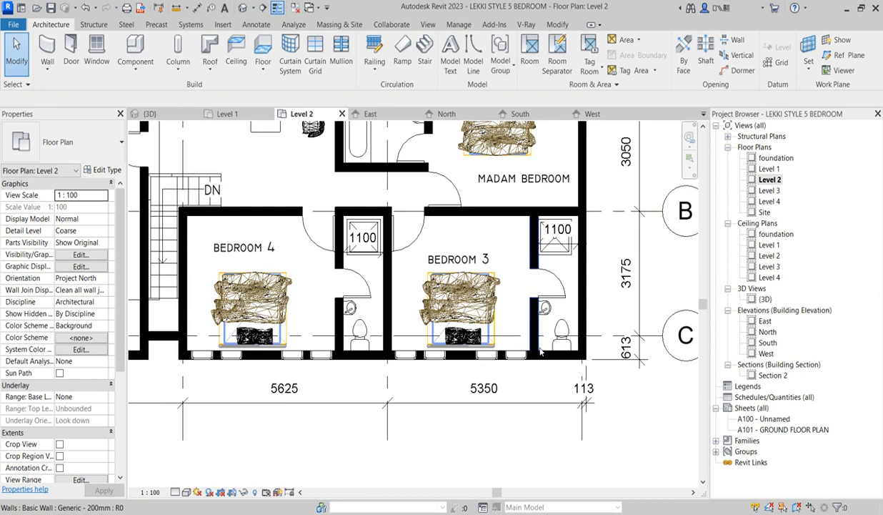
scroll(569, 368, "down", 2)
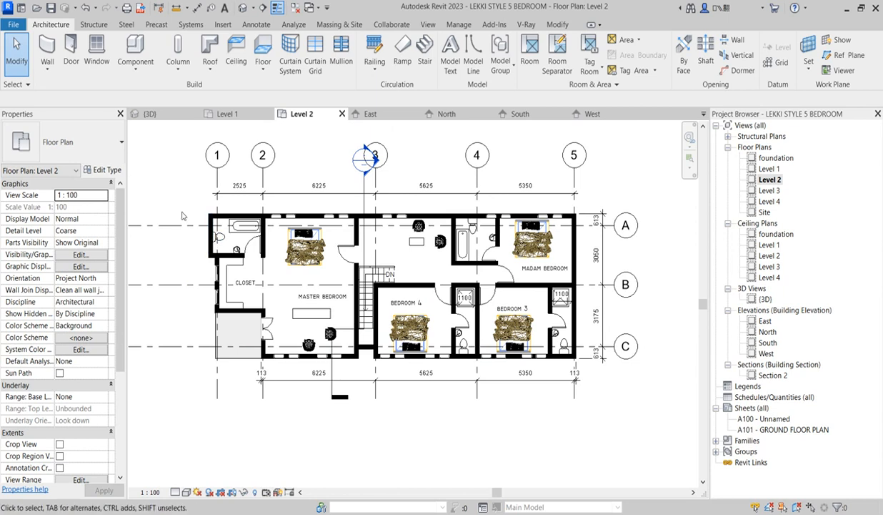
- Start placing a window of type M_Fixed 0610 x 0610mm, check its type dimensions and set the head height to 2100
left_click(97, 57)
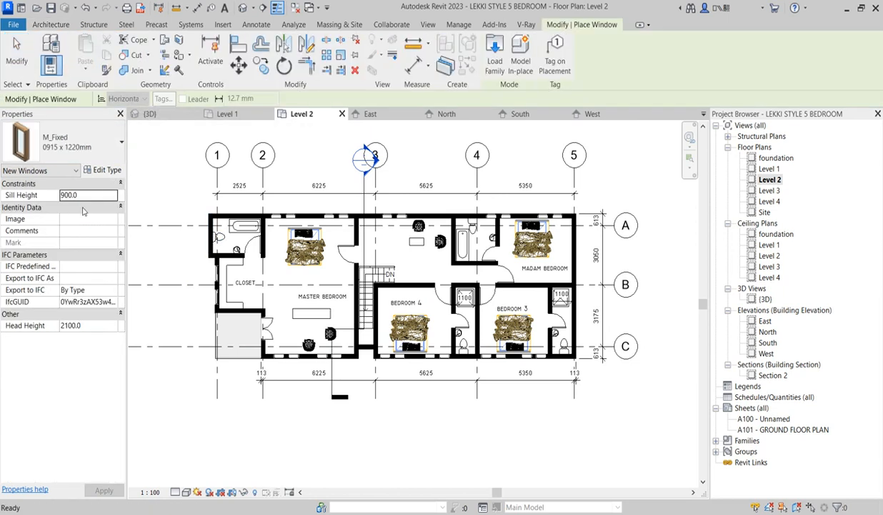
left_click(100, 143)
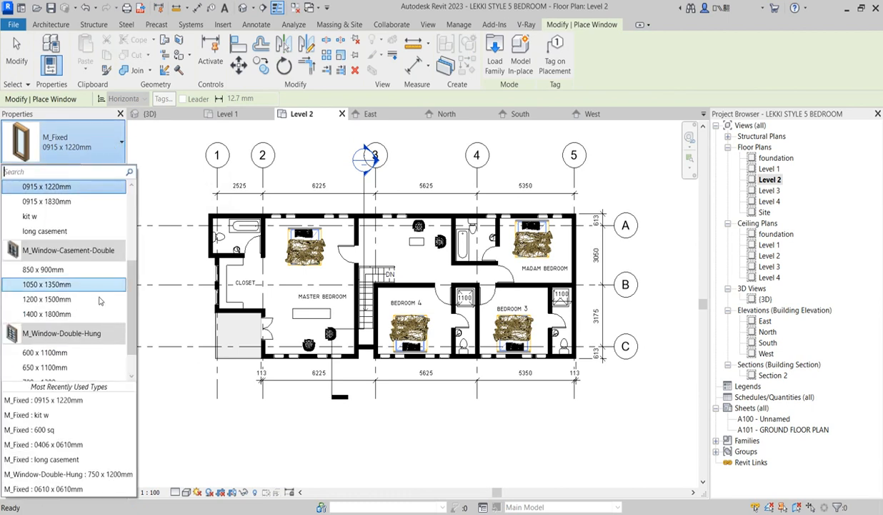
scroll(89, 260, "up", 3)
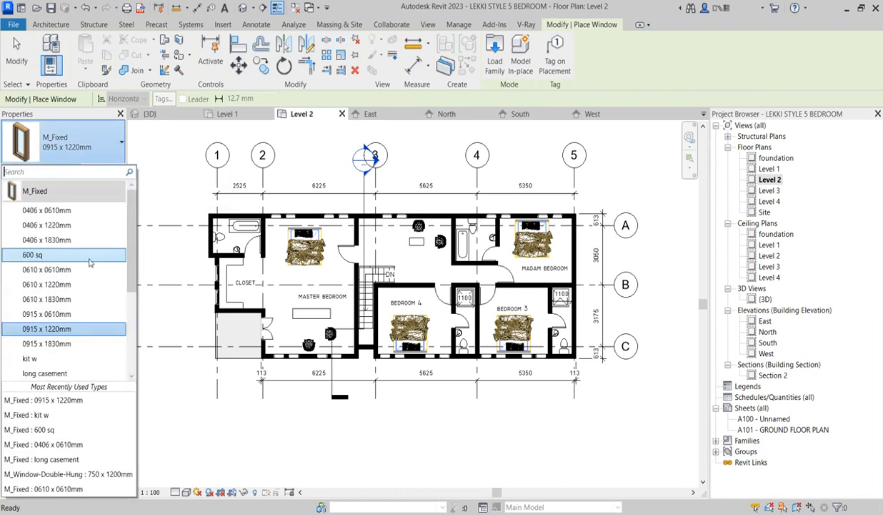
left_click(50, 270)
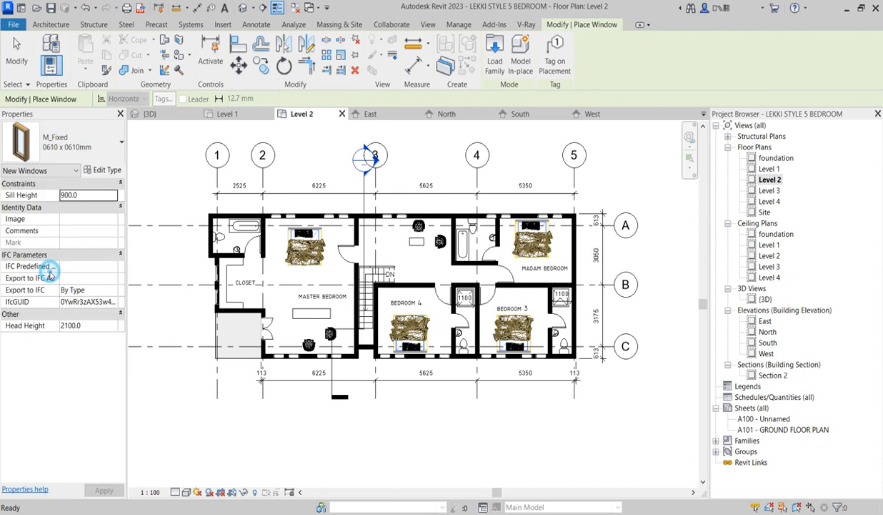
left_click(107, 171)
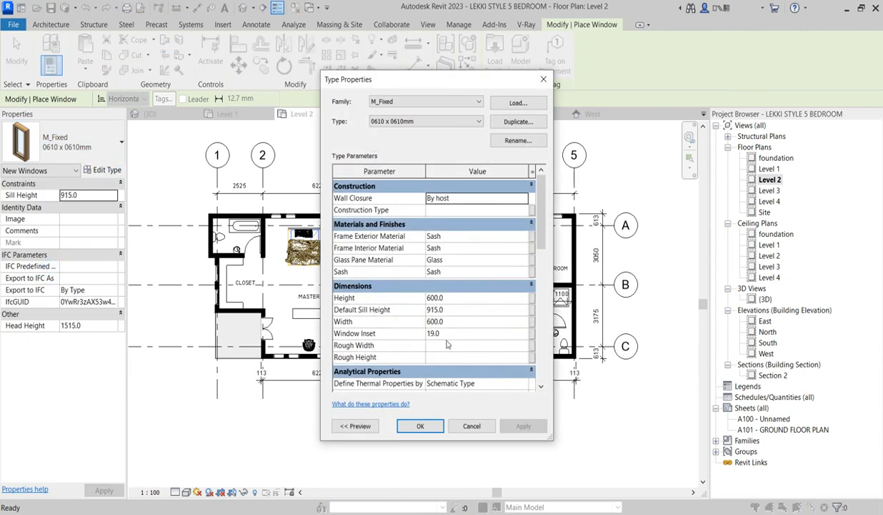
left_click(420, 426)
left_click(99, 326)
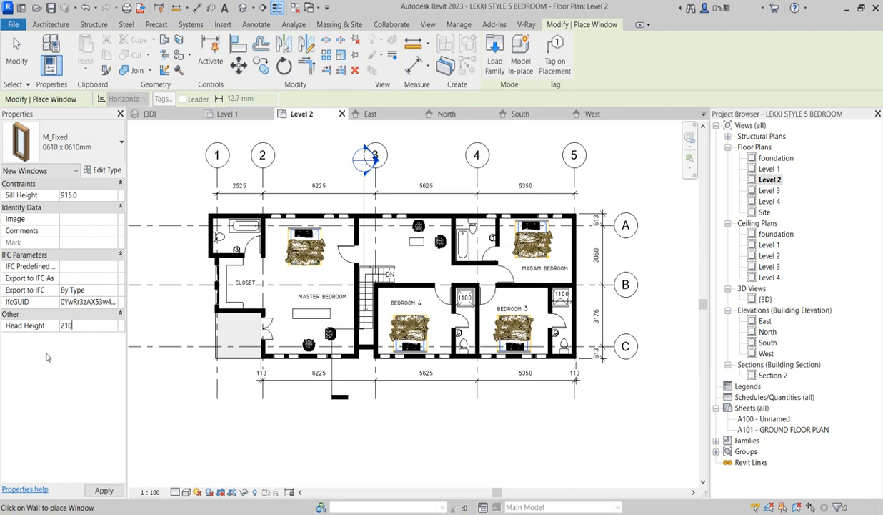
key("Return")
- Place one window each in the outer walls of the master bathroom and of the Bedroom 4 and Bedroom 3 bathrooms
scroll(221, 215, "up", 5)
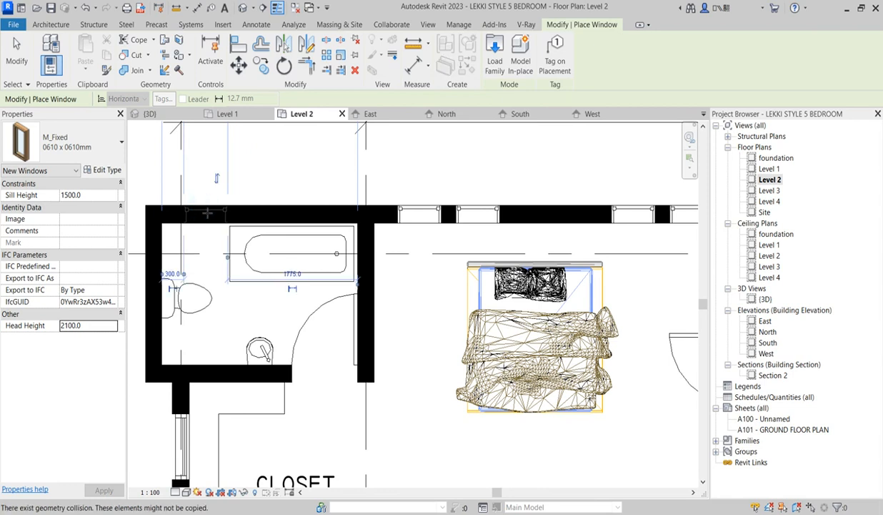
scroll(206, 212, "down", 5)
scroll(418, 248, "up", 5)
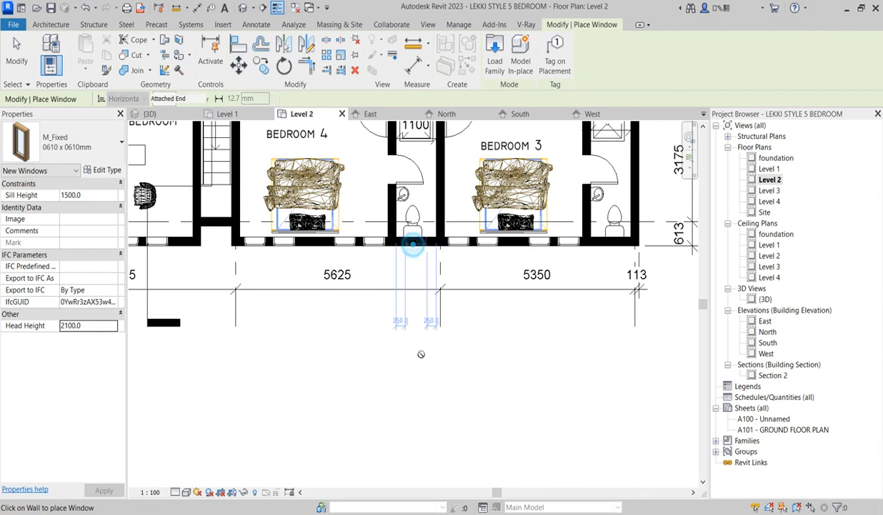
scroll(418, 248, "down", 4)
scroll(509, 307, "up", 3)
scroll(508, 307, "up", 2)
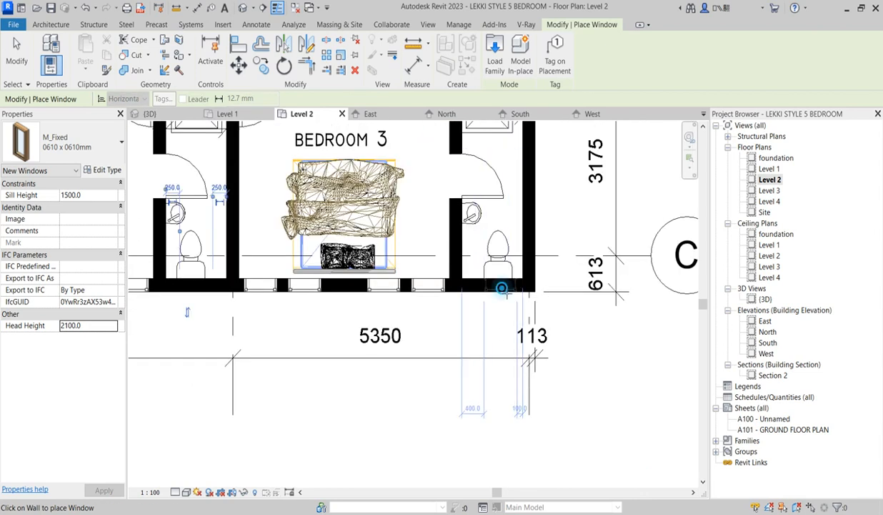
- Place a window centrally in the outer wall of the madam bedroom's bathroom and end window placement
scroll(493, 351, "down", 4)
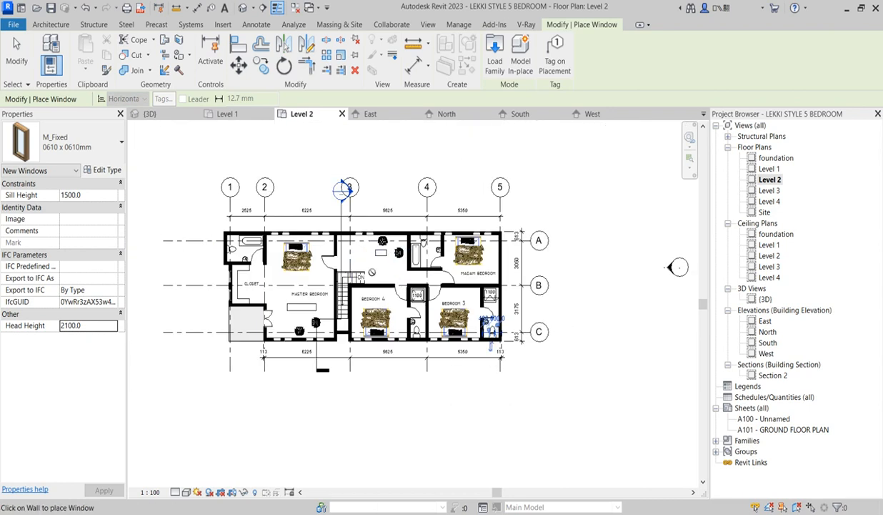
scroll(417, 241, "up", 4)
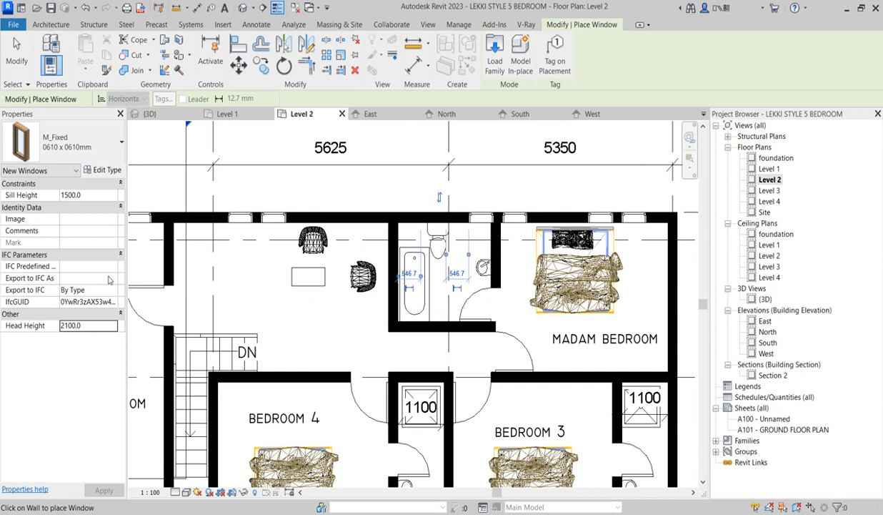
scroll(442, 312, "down", 2)
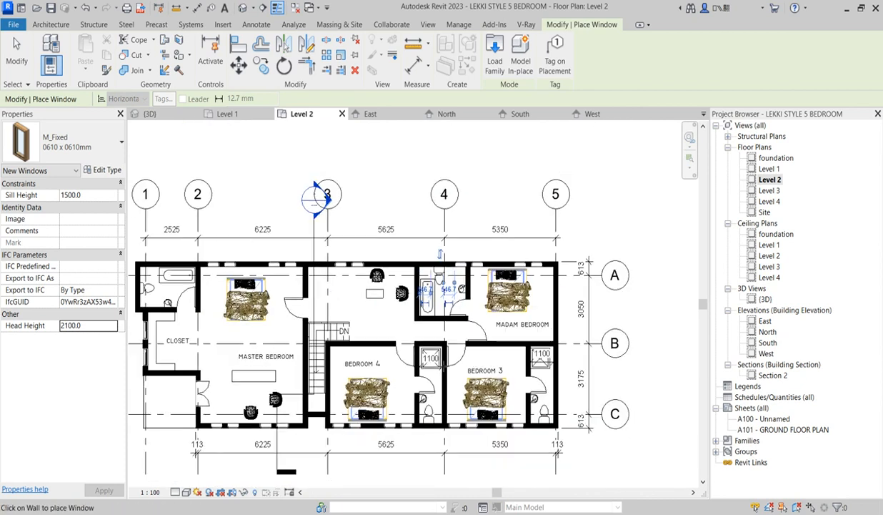
scroll(437, 358, "down", 1)
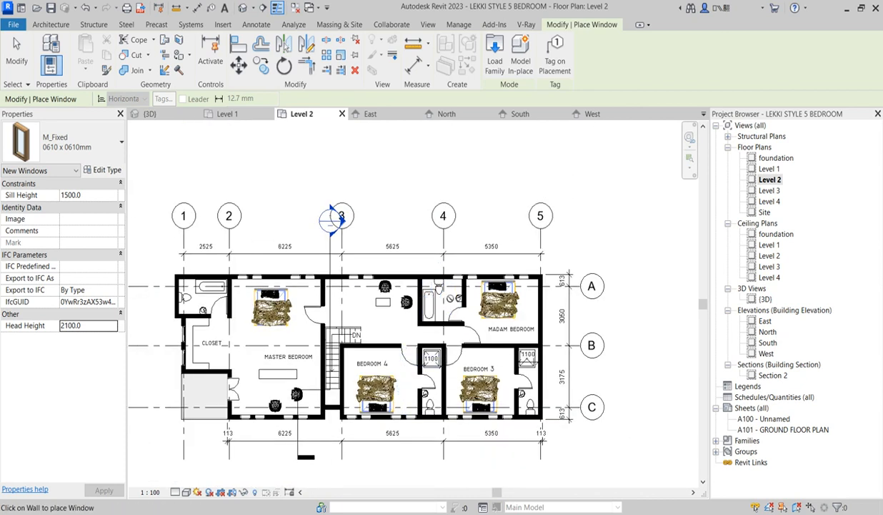
scroll(449, 284, "up", 2)
key("Escape")
key("Escape")
- Nudge the window group overlapping the bathroom partition toward grid line 5, fully into the madam bedroom's outer wall
left_click(461, 272)
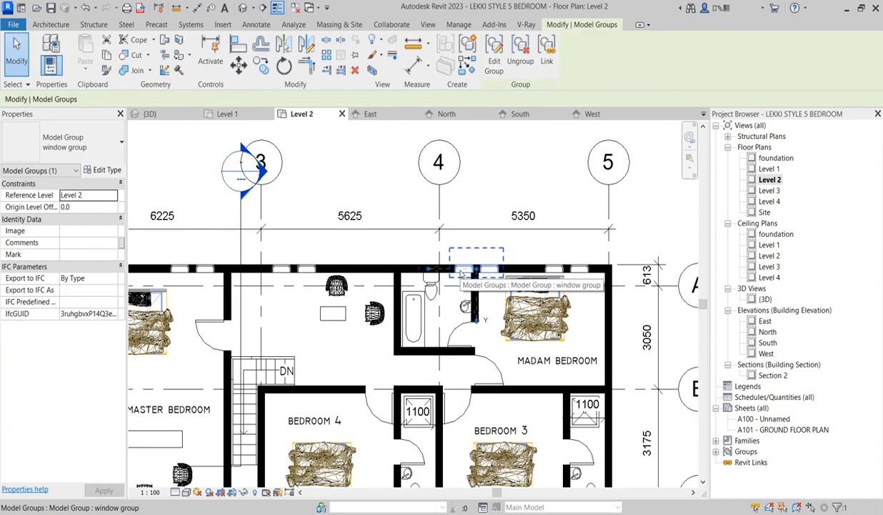
key("Right")
key("Right")
key("Right")
key("Right")
key("Right")
key("Right")
key("Right")
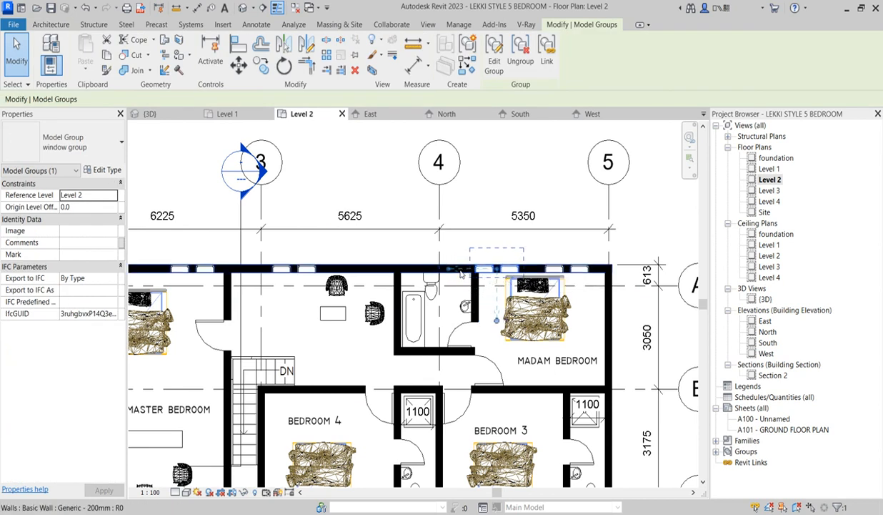
key("Right")
- Nudge the madam bedroom's other window group on grid line A closer to grid line 5 and deselect it
left_click(575, 276)
key("Right")
key("Right")
key("Right")
key("Right")
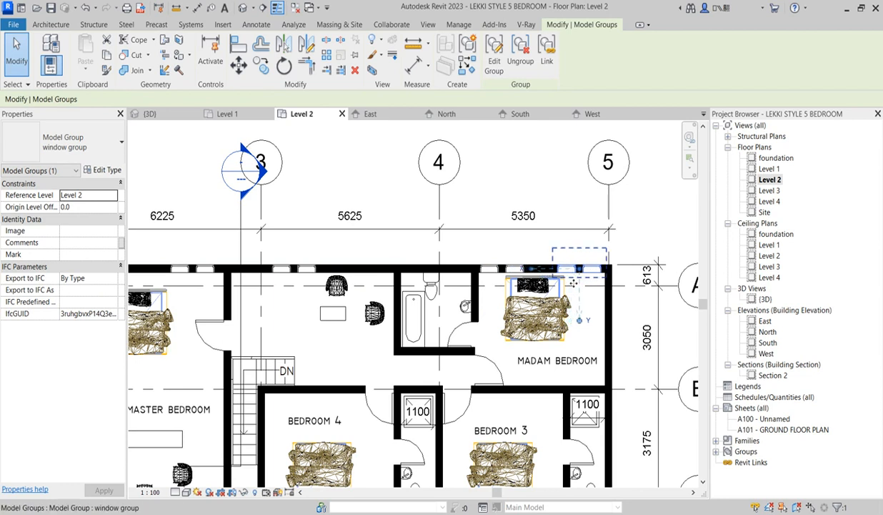
left_click(648, 227)
- Examine the windows in the Level 2 plan and in the South and East elevations
scroll(603, 248, "down", 3)
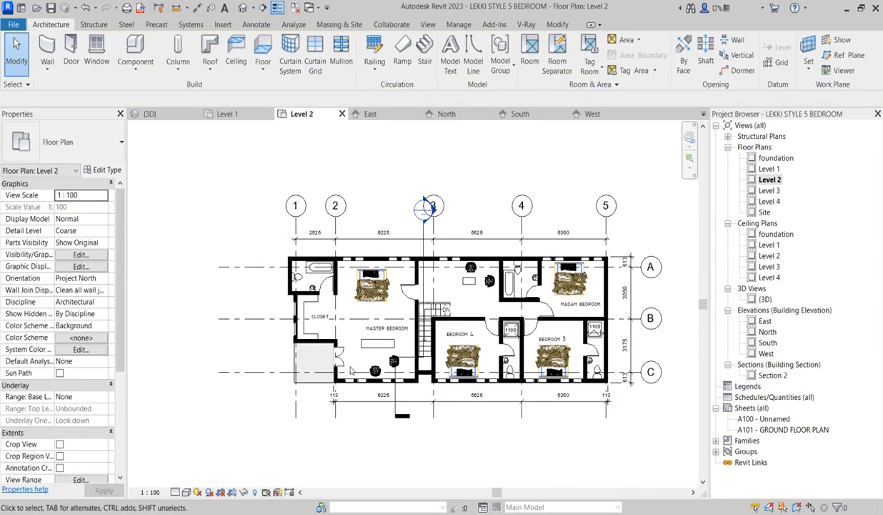
scroll(351, 369, "up", 2)
scroll(343, 383, "down", 2)
scroll(335, 397, "up", 1)
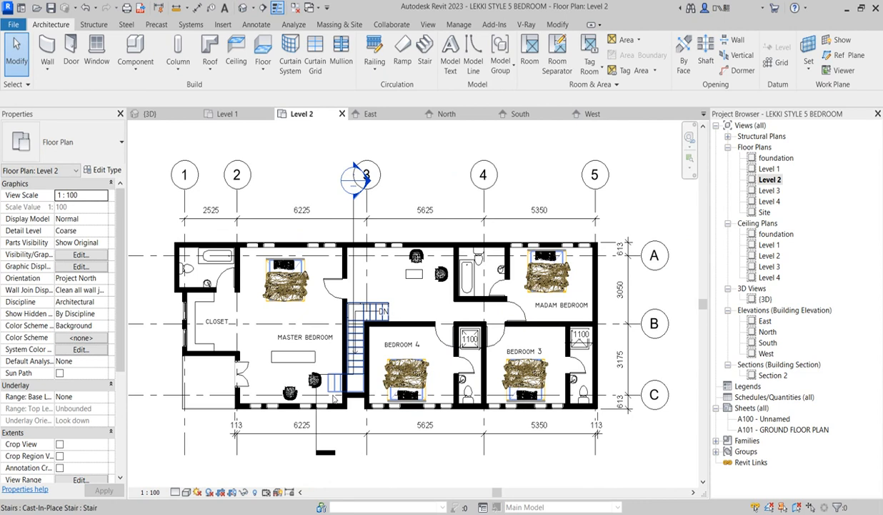
scroll(333, 397, "up", 2)
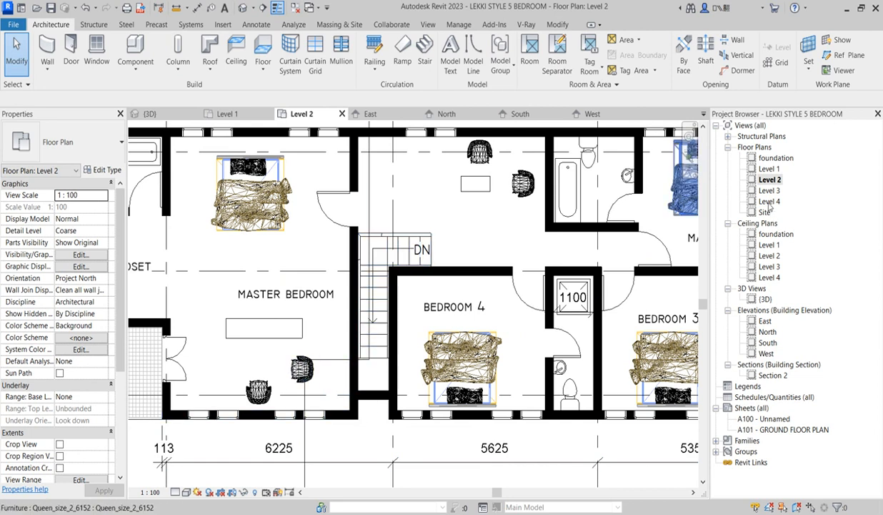
double_click(768, 343)
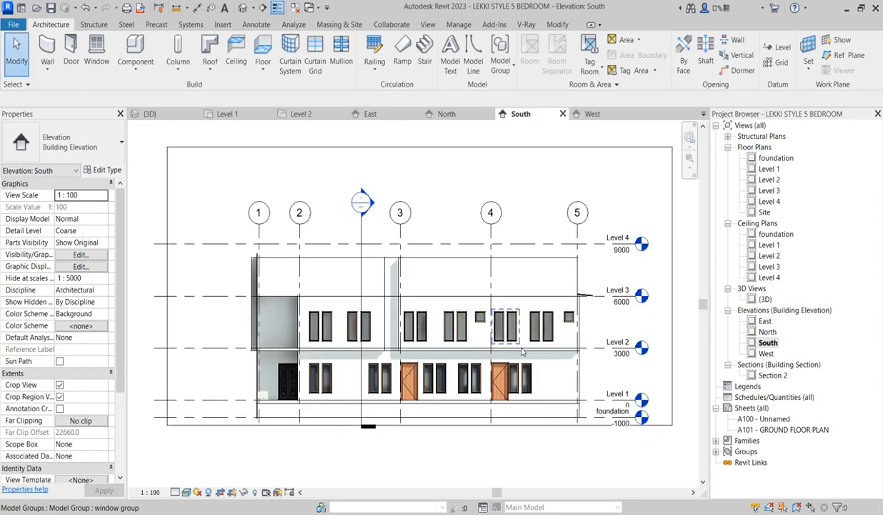
double_click(765, 322)
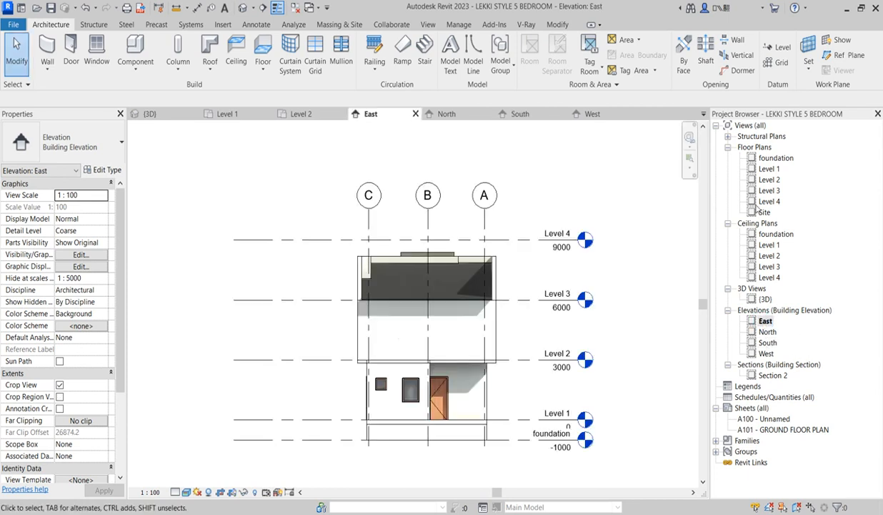
- Return to the Level 2 plan and place a similar window group in the madam bedroom's outer wall on grid line 5
double_click(769, 180)
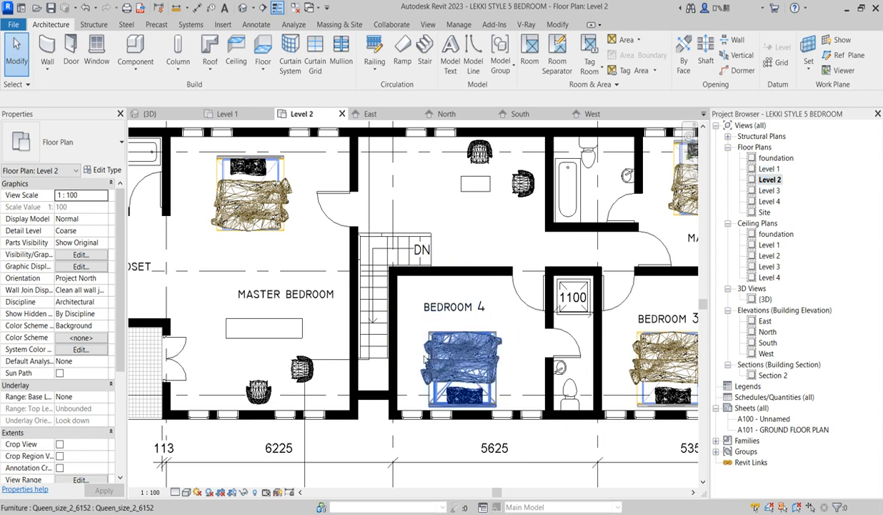
scroll(429, 360, "down", 3)
scroll(555, 358, "up", 2)
scroll(558, 325, "up", 2)
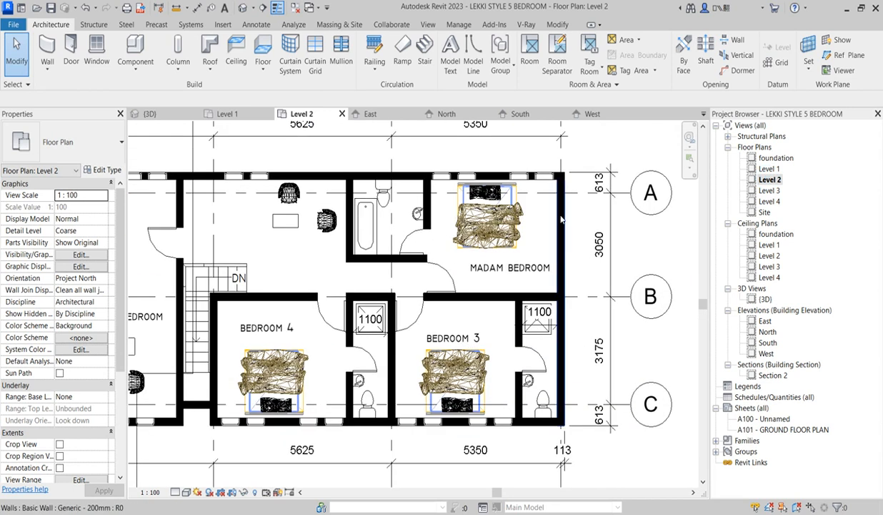
scroll(556, 286, "down", 2)
left_click(525, 172)
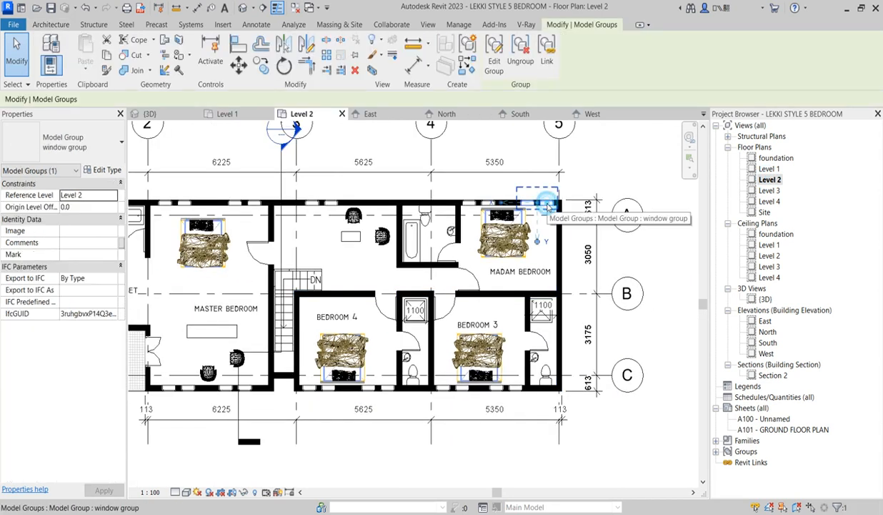
left_click(468, 65)
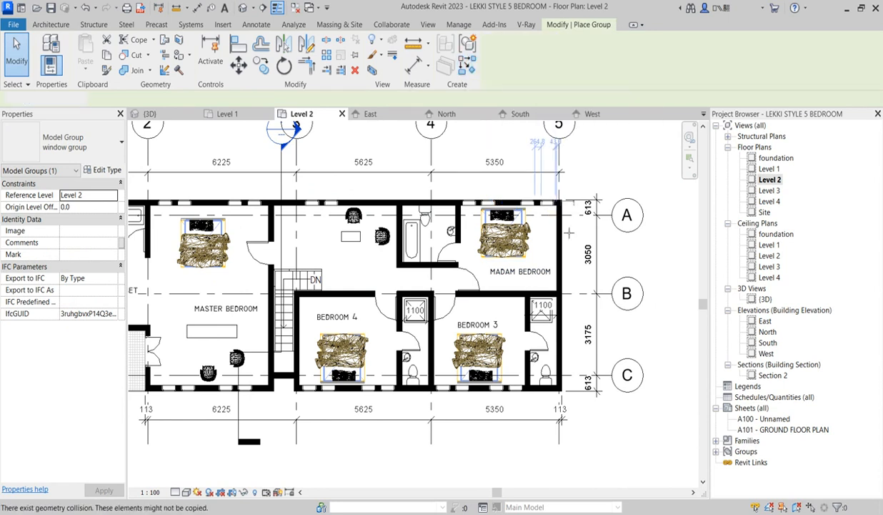
scroll(563, 248, "up", 2)
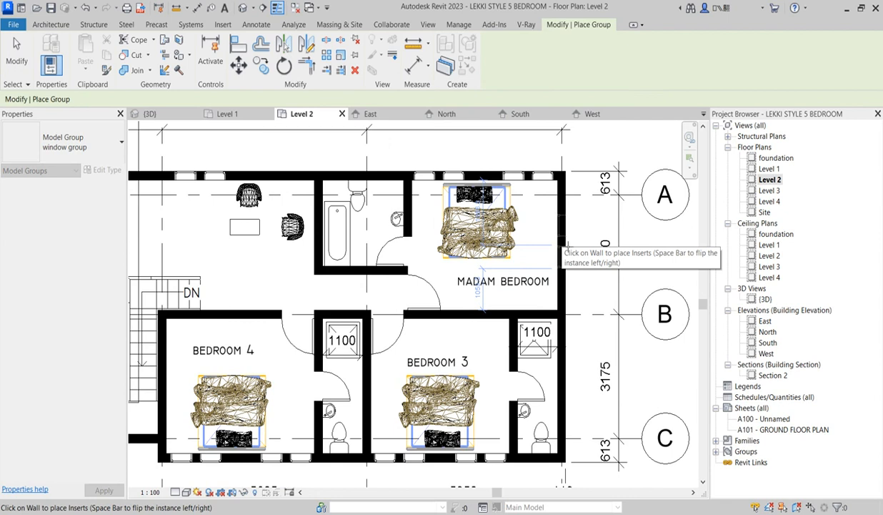
key("Escape")
- Examine the Level 2 plan's outer walls and bathrooms for their windows, and look through the plan's view properties
scroll(568, 242, "down", 2)
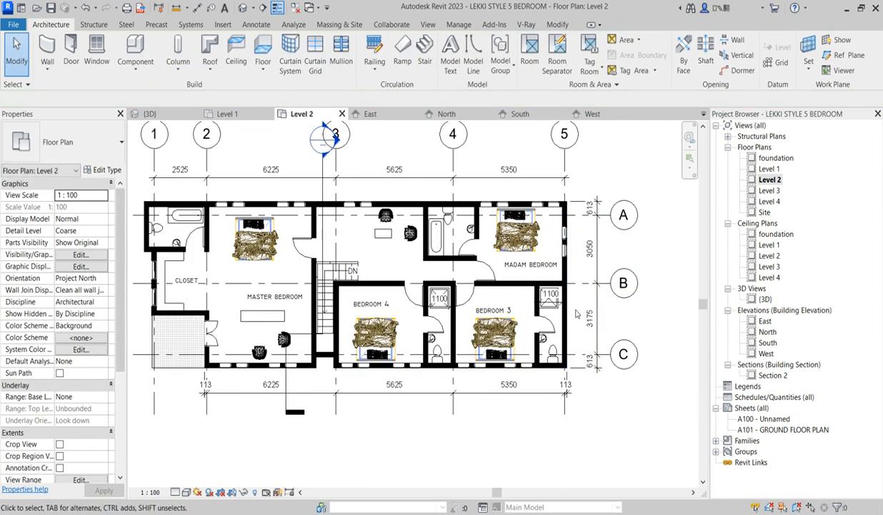
scroll(565, 361, "up", 2)
scroll(544, 364, "down", 3)
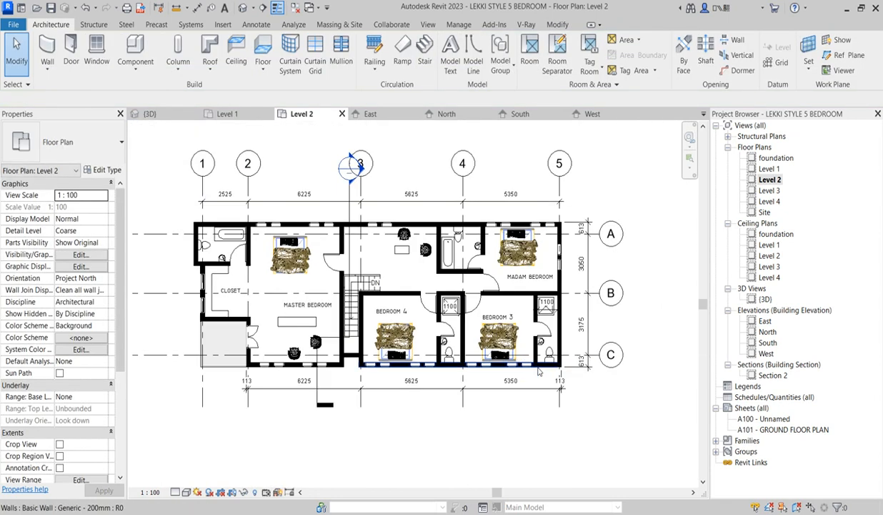
scroll(475, 261, "up", 1)
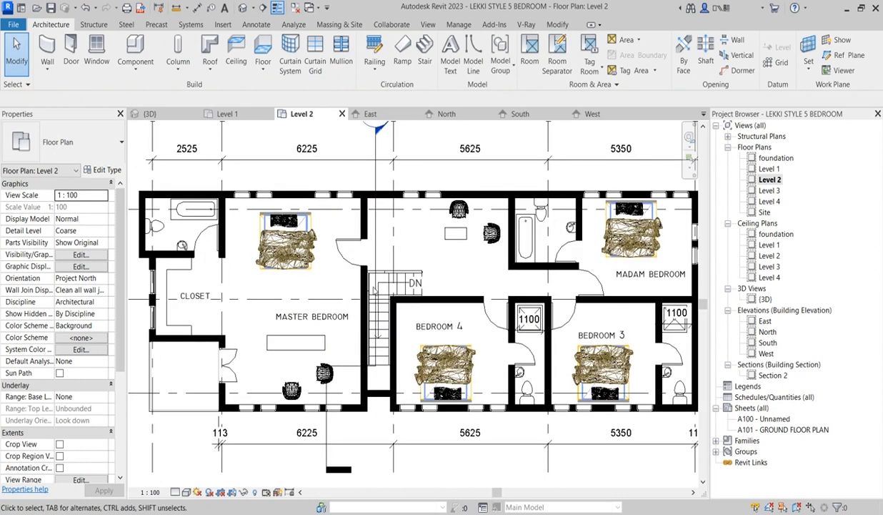
scroll(429, 227, "up", 1)
scroll(453, 254, "down", 2)
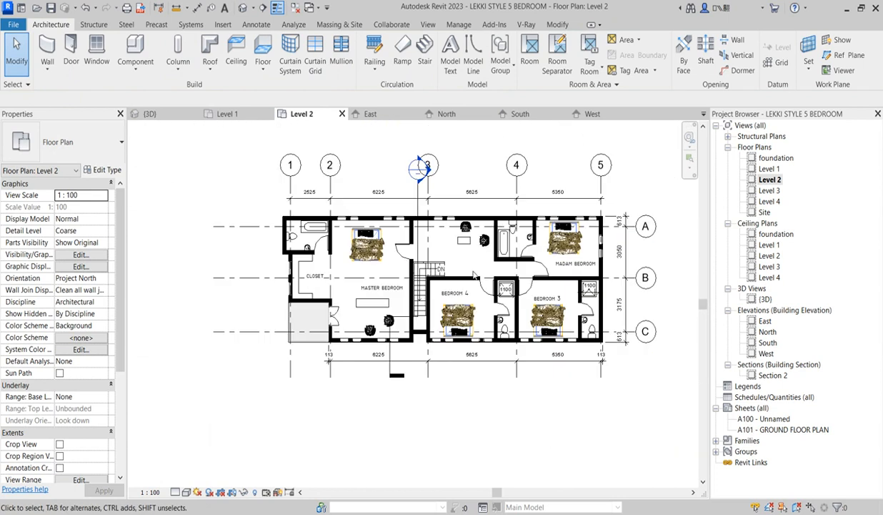
scroll(493, 300, "up", 2)
scroll(463, 377, "down", 1)
scroll(462, 377, "down", 1)
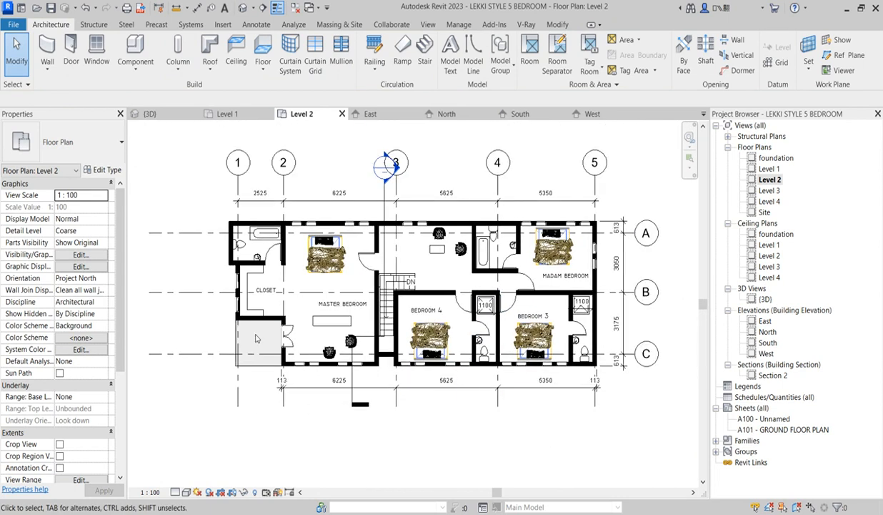
scroll(396, 360, "up", 2)
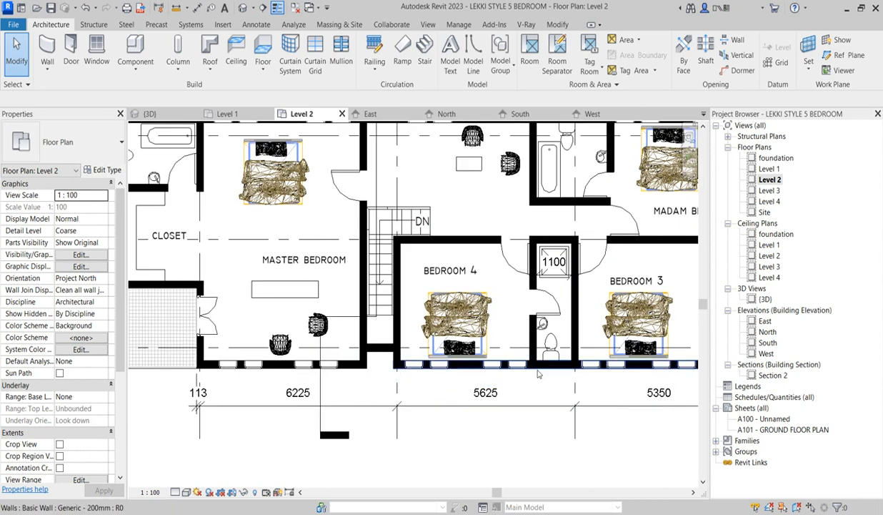
scroll(558, 366, "up", 2)
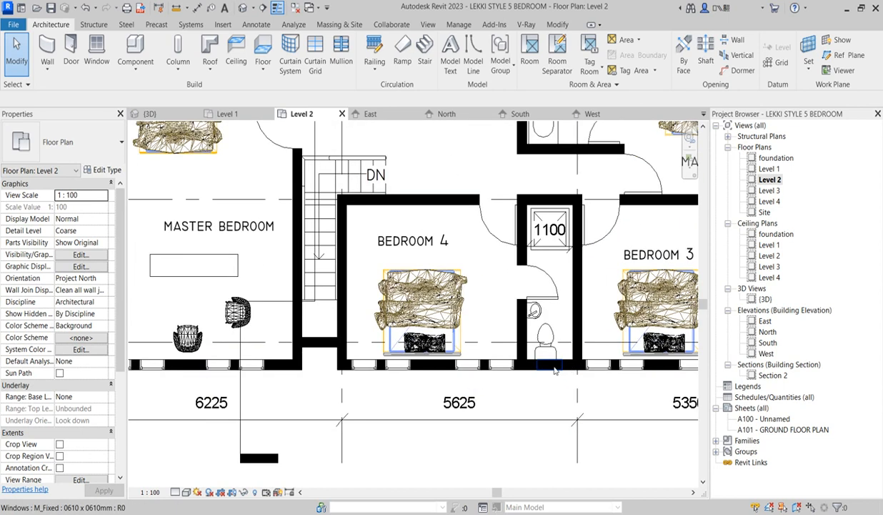
scroll(555, 368, "down", 3)
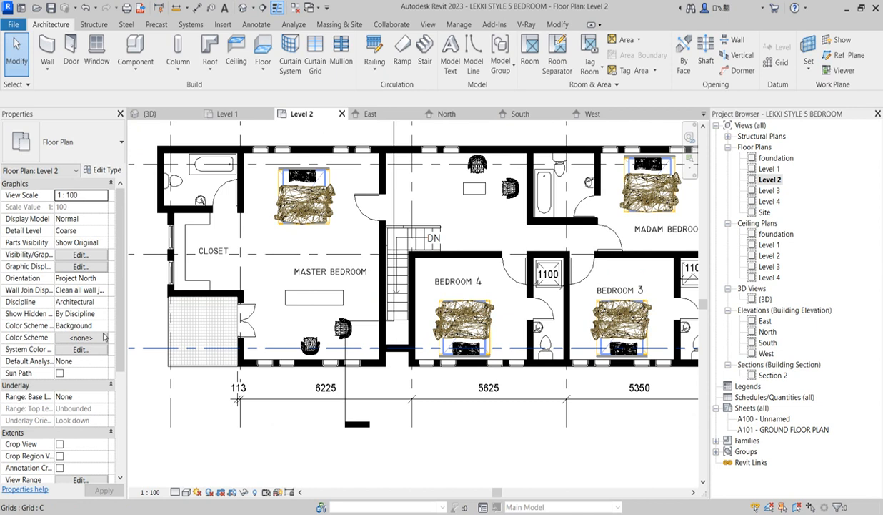
scroll(100, 351, "down", 5)
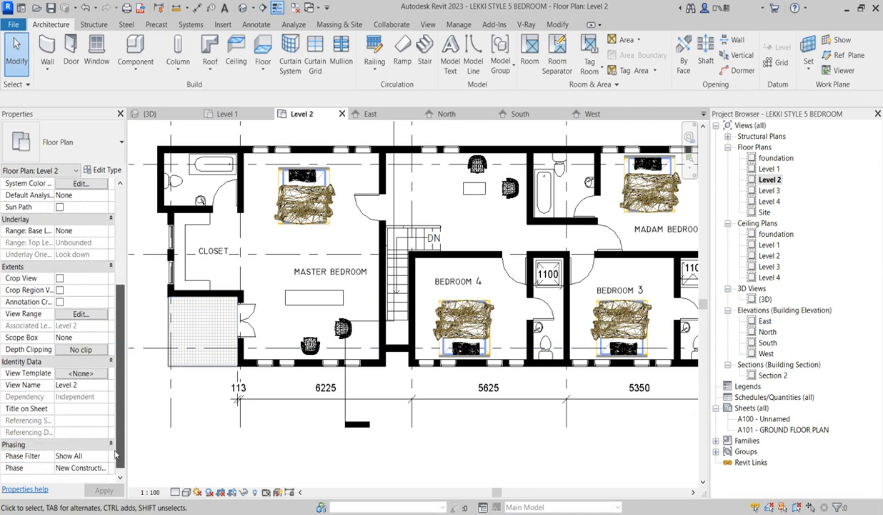
- Set the cut plane offset of the Level 2 plan's view range to 1800
left_click(81, 313)
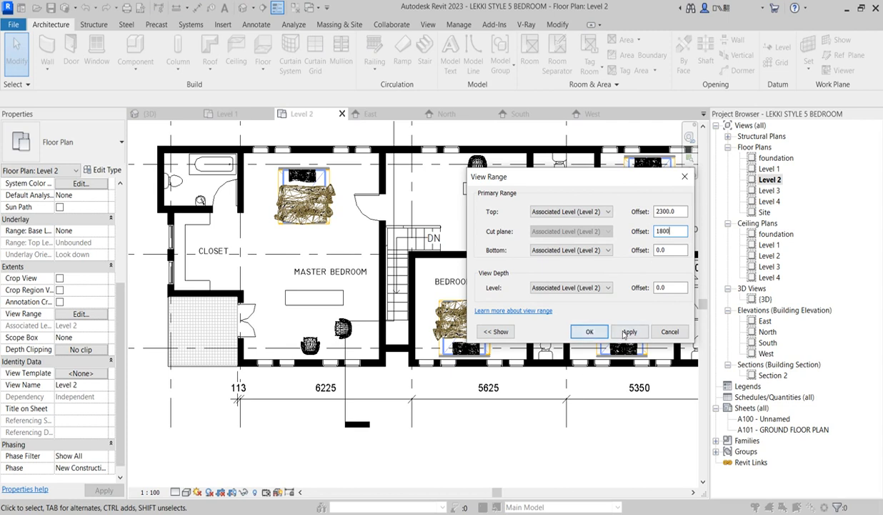
left_click(589, 332)
- Examine the Level 2 plan for the bathroom, bedroom and closet windows in the outer walls
scroll(552, 366, "up", 5)
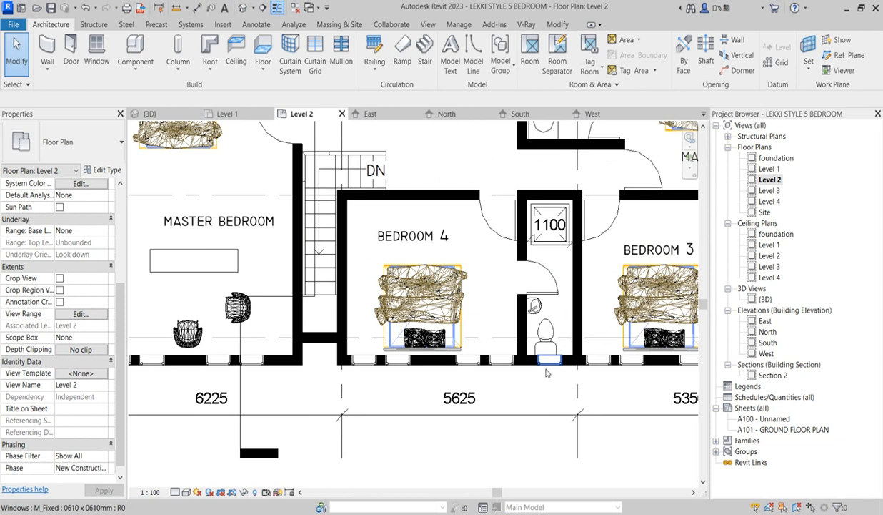
scroll(552, 366, "down", 5)
scroll(551, 366, "down", 3)
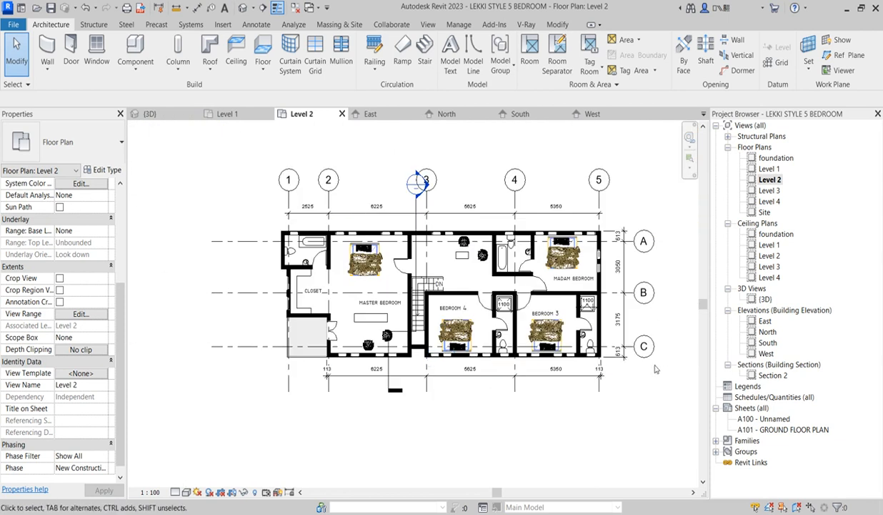
scroll(311, 232, "up", 4)
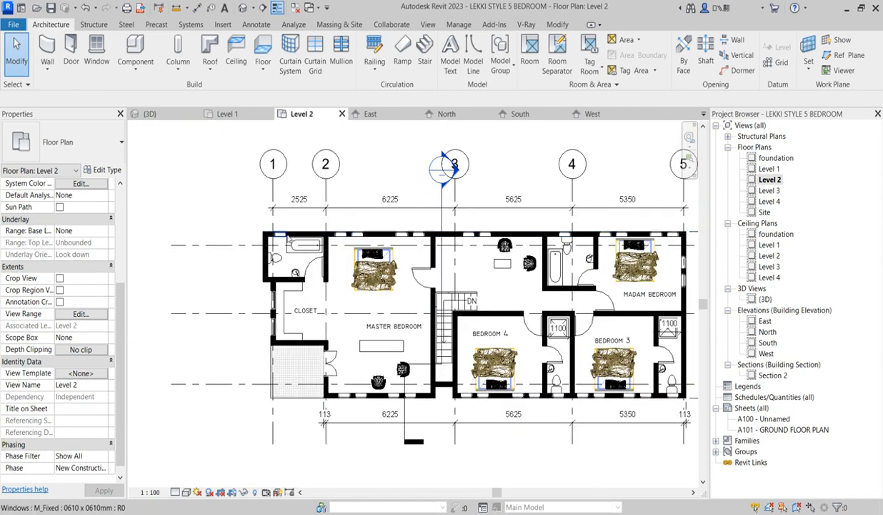
scroll(301, 225, "down", 3)
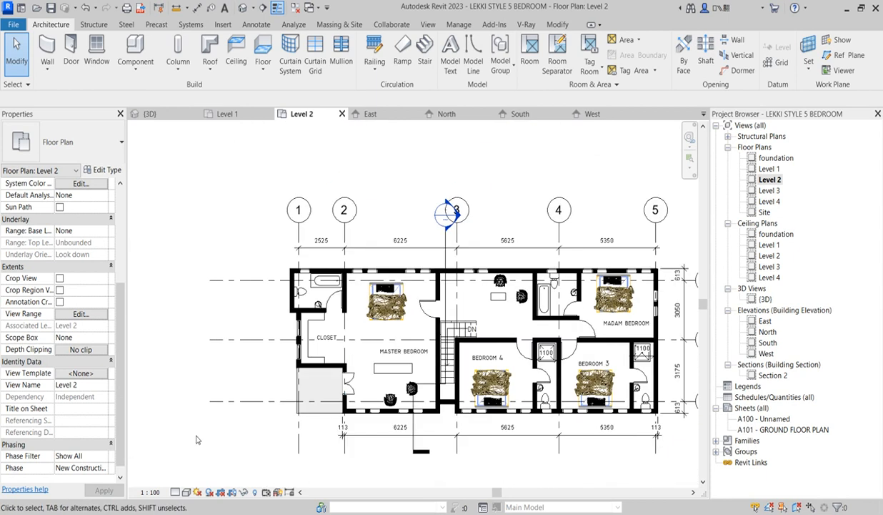
scroll(289, 368, "up", 2)
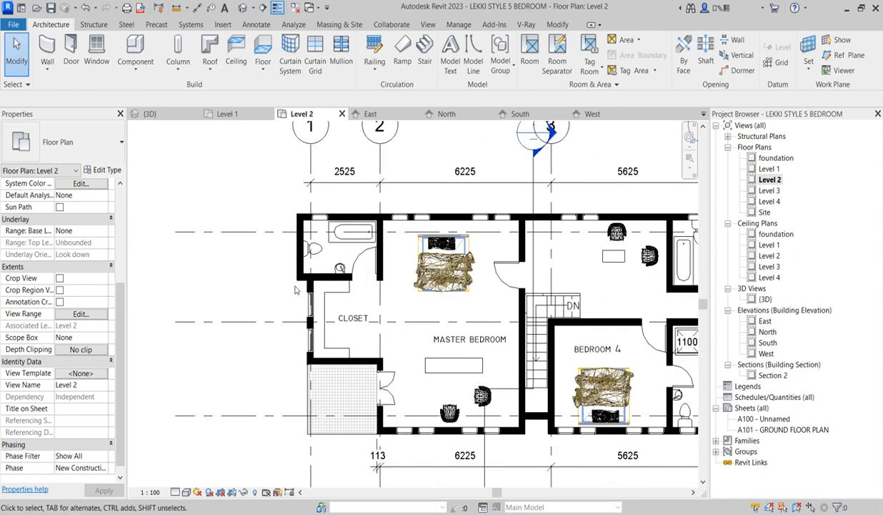
scroll(295, 281, "down", 2)
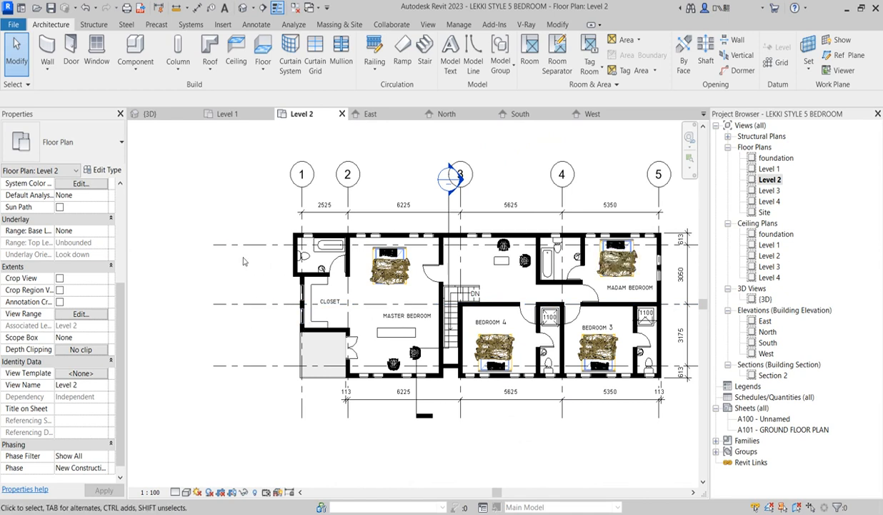
scroll(289, 254, "up", 1)
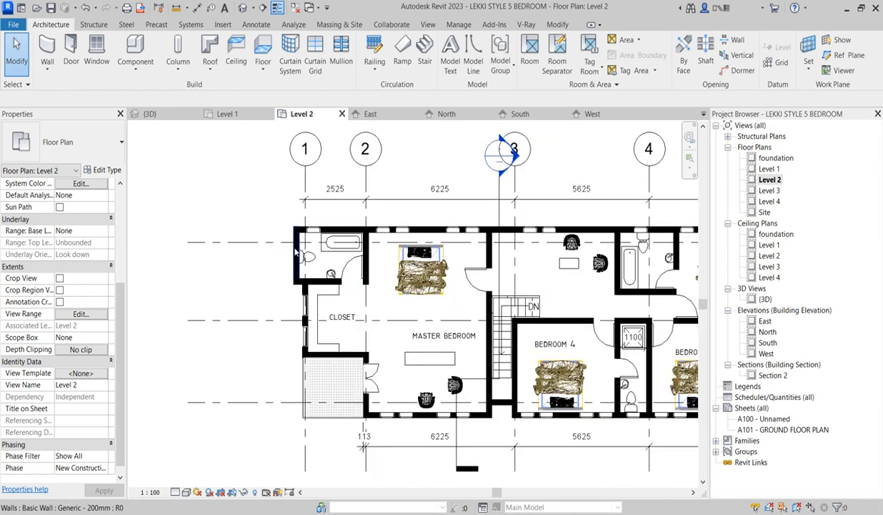
- Select the master bathroom's outer wall beside grid line 1 and extend its base about 1415 mm below Level 2 in the South elevation
left_click(296, 247)
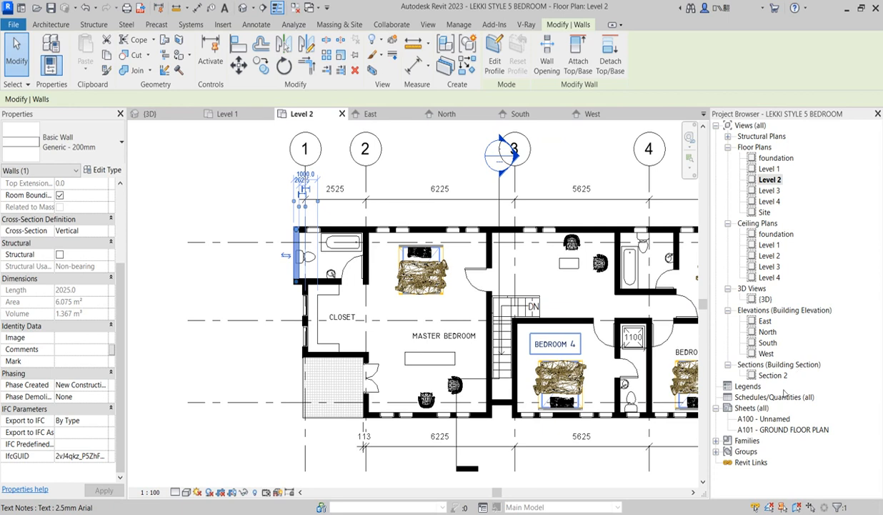
double_click(768, 343)
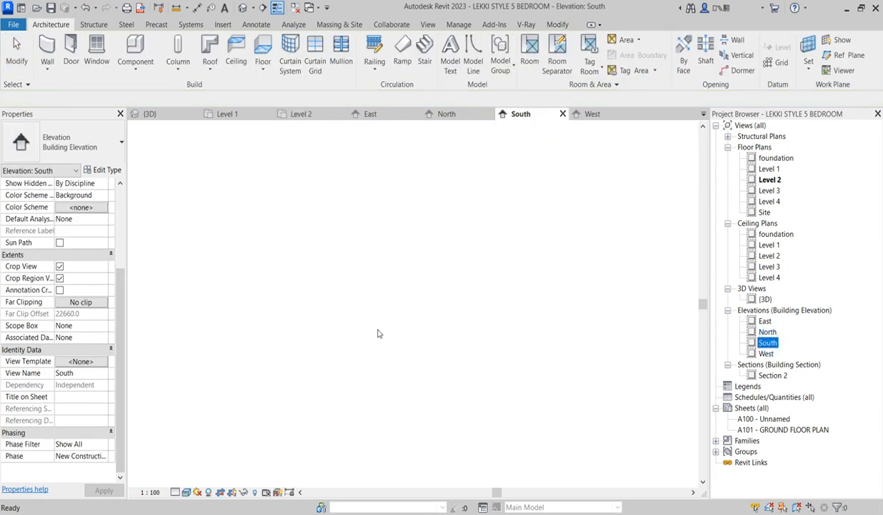
scroll(237, 370, "up", 5)
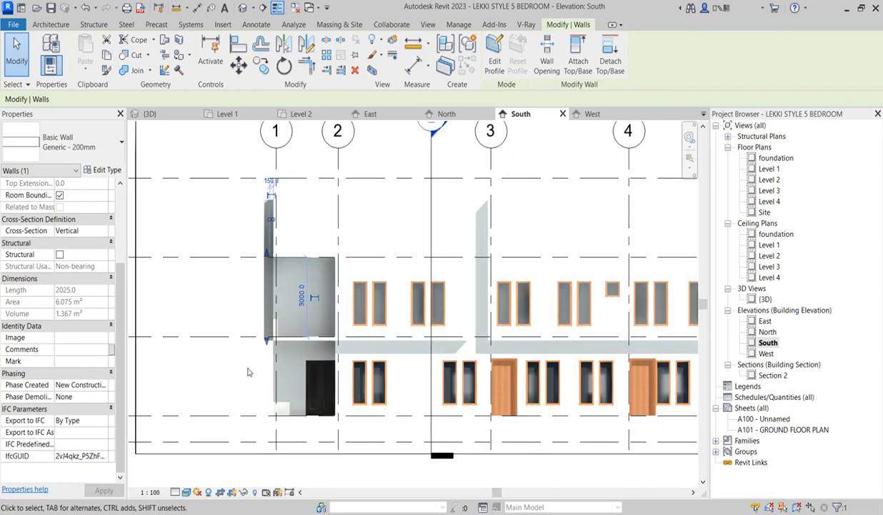
left_click_drag(282, 321, 282, 384)
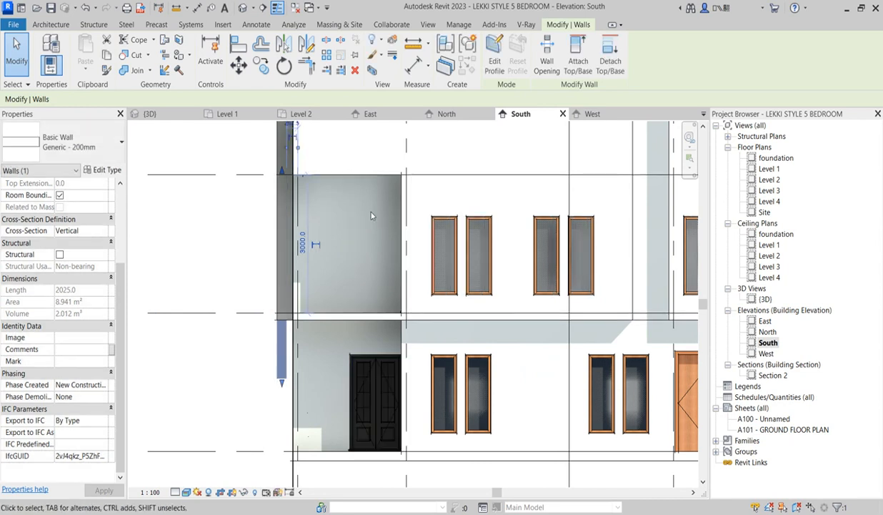
- Add an aligned dimension outside grid line 1 from the parapet's upper edge to the extended wall's lower end
left_click(420, 66)
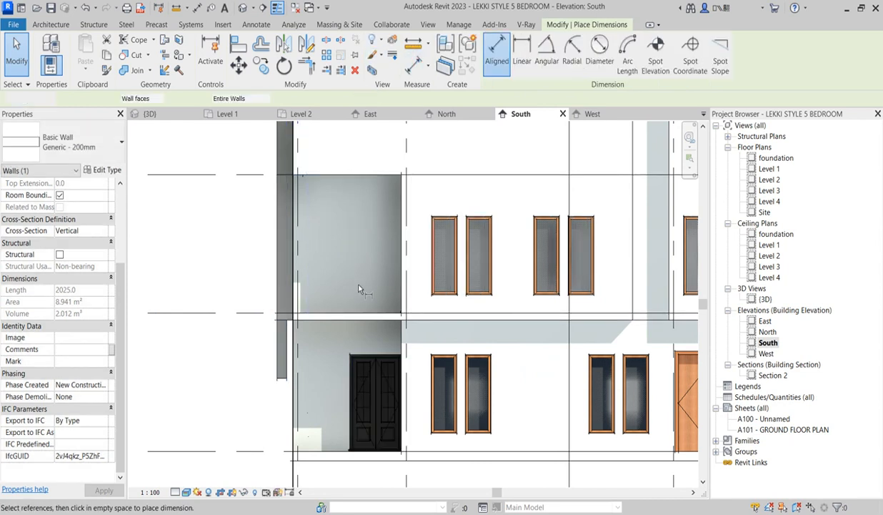
scroll(347, 264, "down", 5)
scroll(328, 176, "up", 3)
scroll(328, 181, "up", 1)
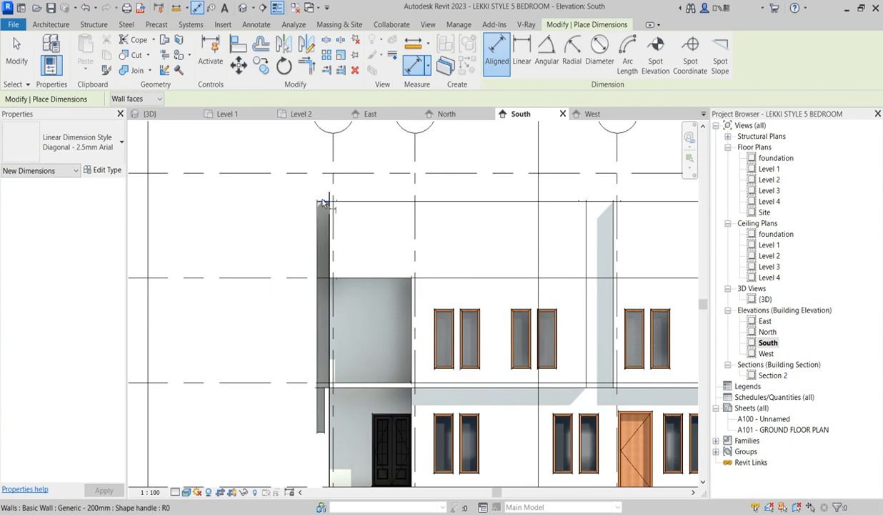
left_click(324, 202)
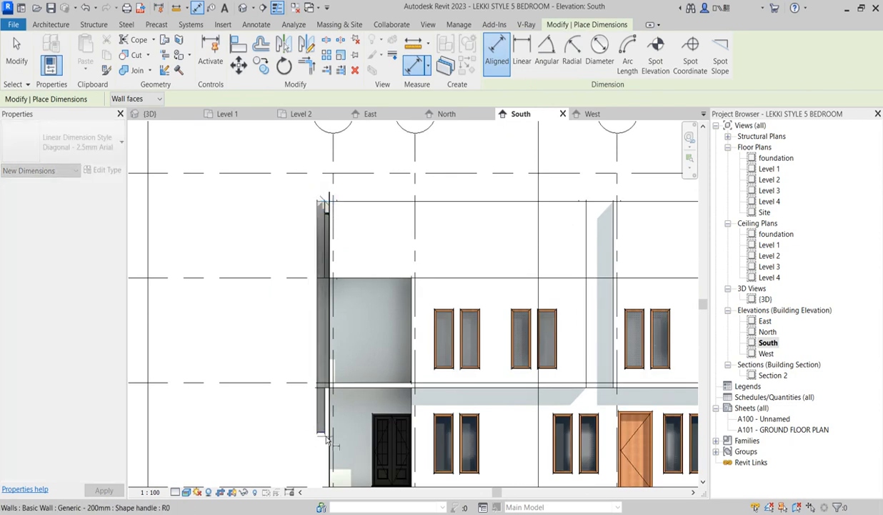
left_click(320, 434)
right_click(243, 307)
left_click(213, 284)
right_click(208, 279)
left_click(254, 293)
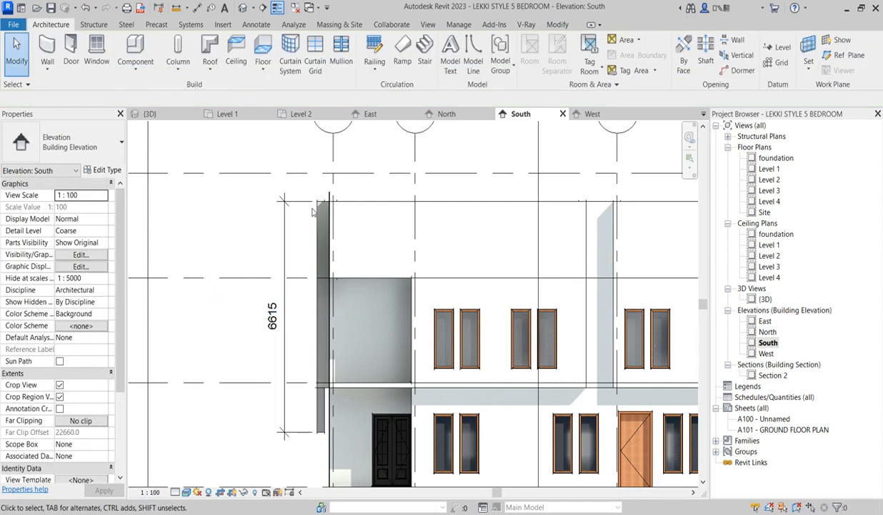
- Shorten the extended bathroom wall so its base sits about 1181 mm below Level 2
left_click(315, 414)
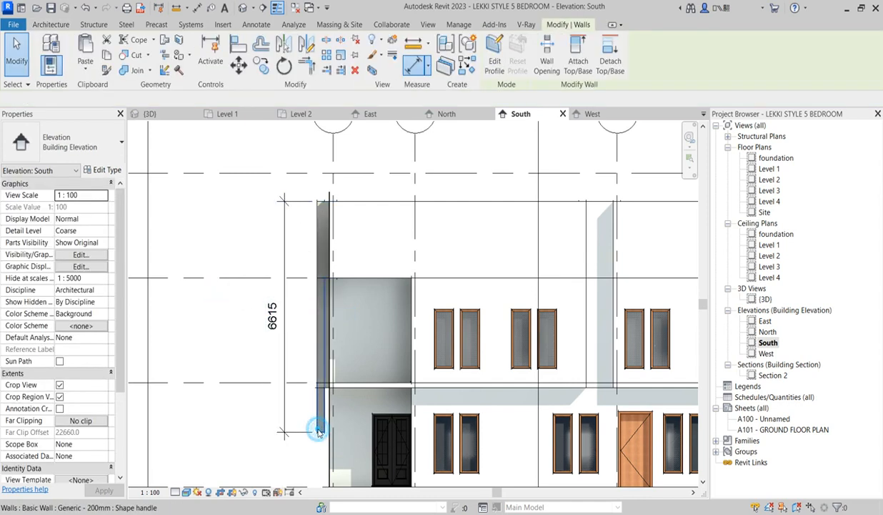
left_click(274, 316)
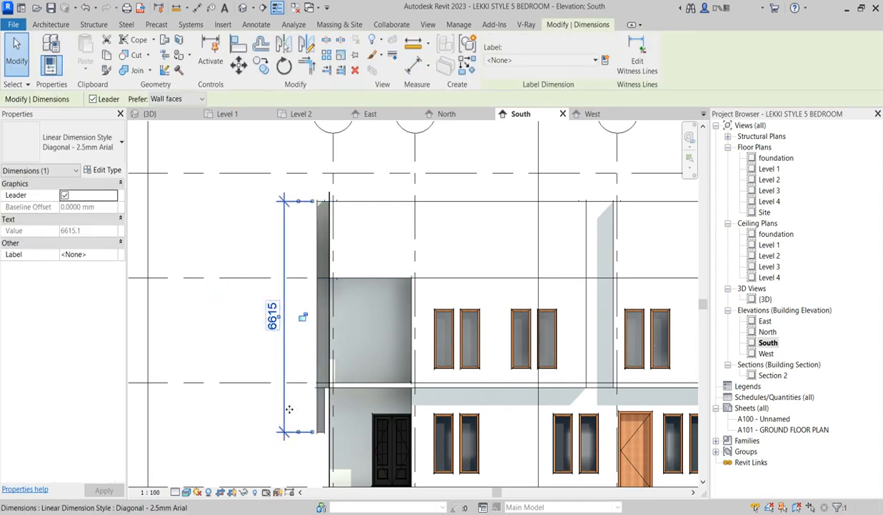
scroll(307, 432, "up", 3)
left_click(342, 432)
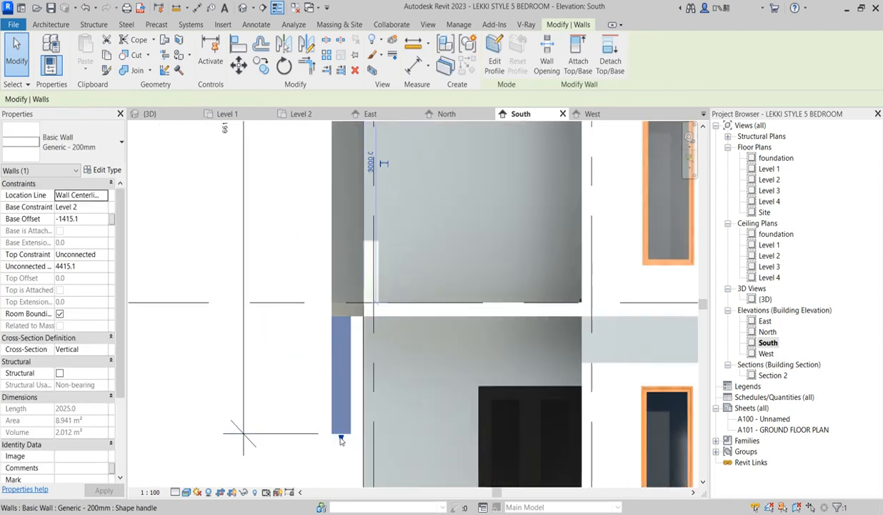
left_click_drag(341, 440, 342, 434)
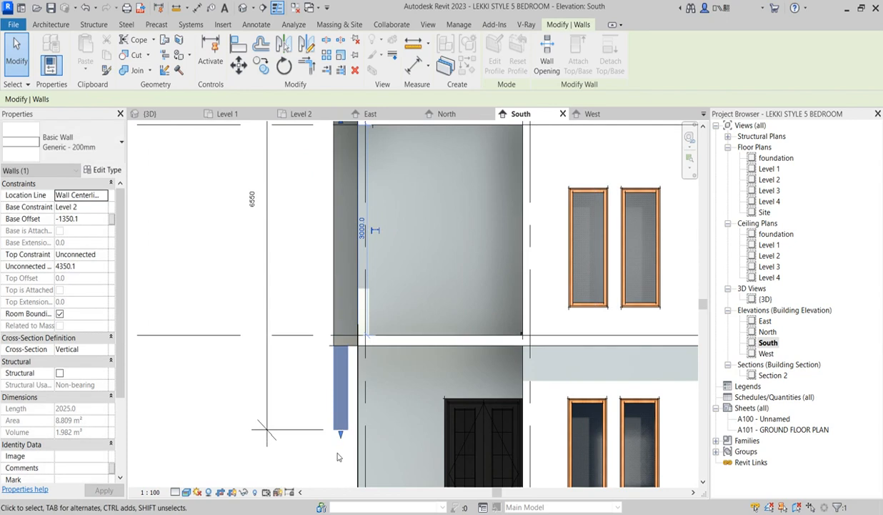
left_click_drag(341, 435, 341, 421)
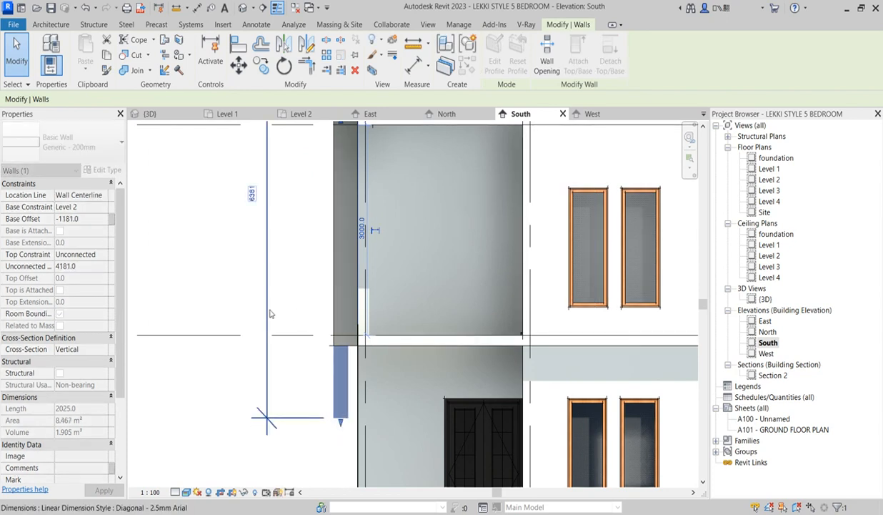
scroll(254, 199, "up", 2)
left_click(251, 197)
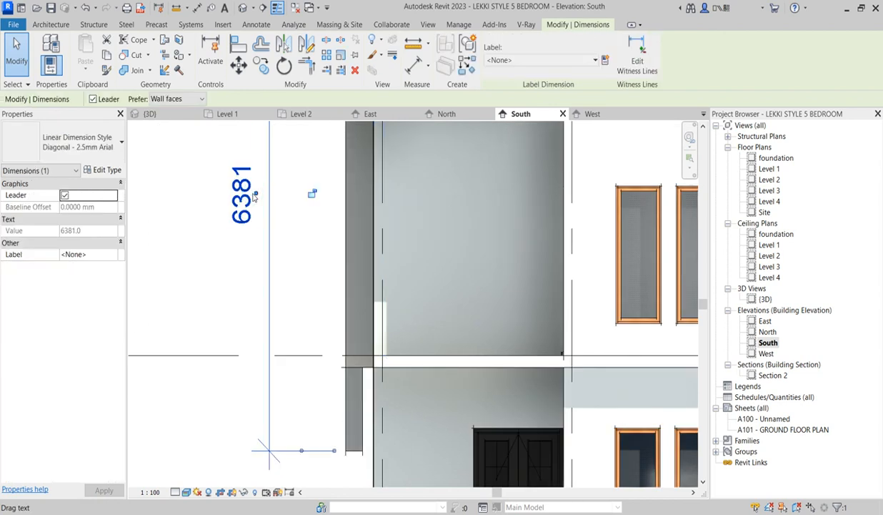
left_click(243, 195)
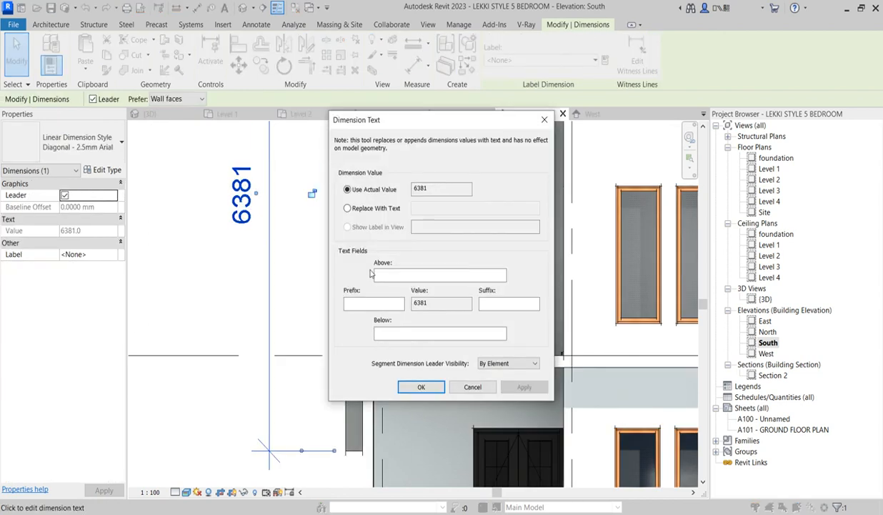
left_click(546, 120)
scroll(336, 286, "down", 5)
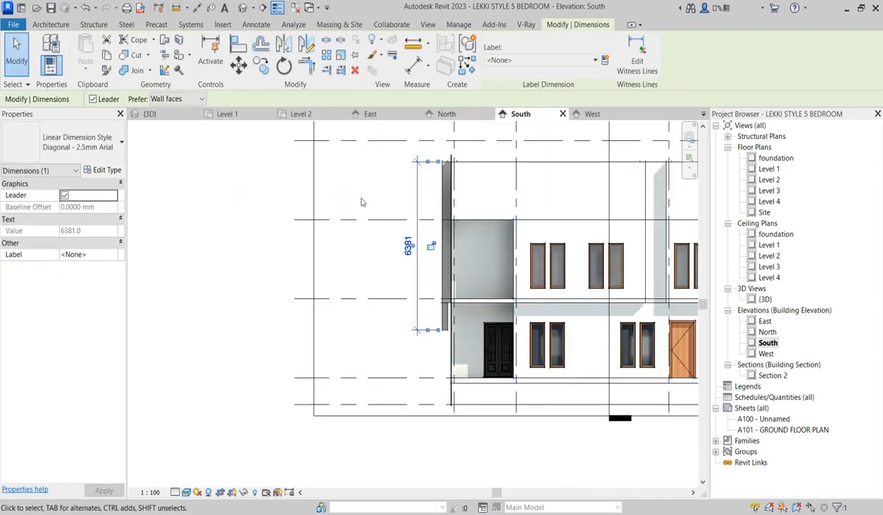
left_click(362, 199)
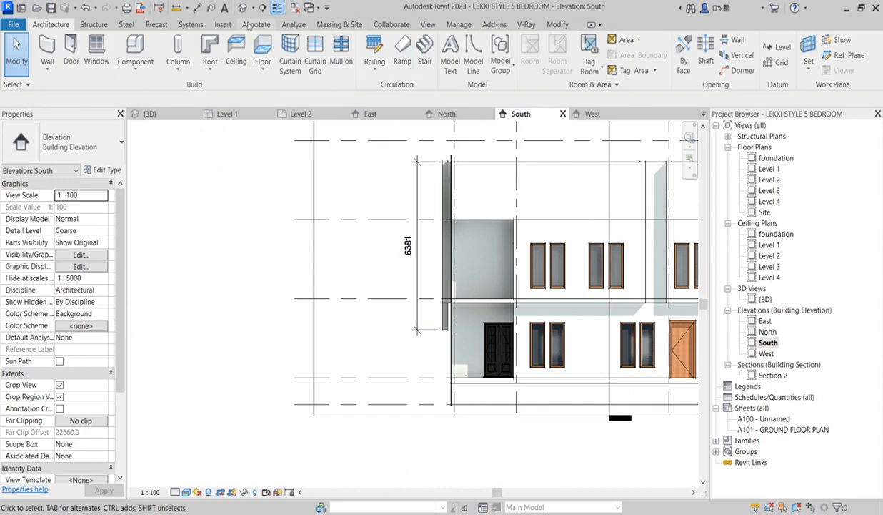
- Draw horizontal wide detail lines about 2100 mm long outward from the bathroom wall's upper and lower ends
left_click(256, 25)
left_click(276, 42)
left_click(391, 160)
key("Escape")
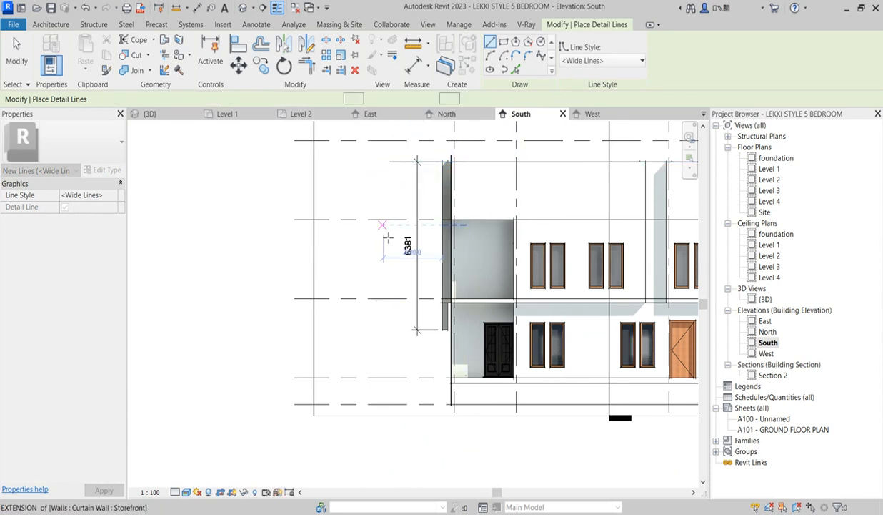
left_click(443, 329)
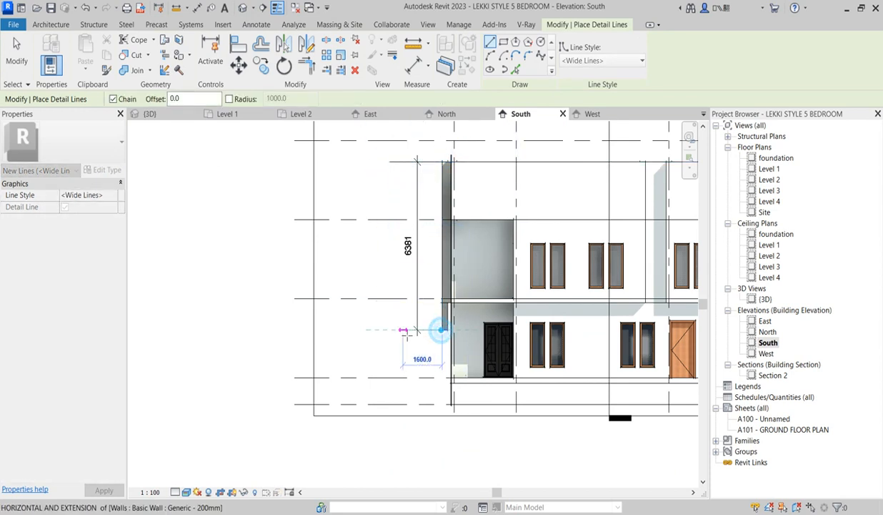
left_click(389, 330)
key("Escape")
key("Escape")
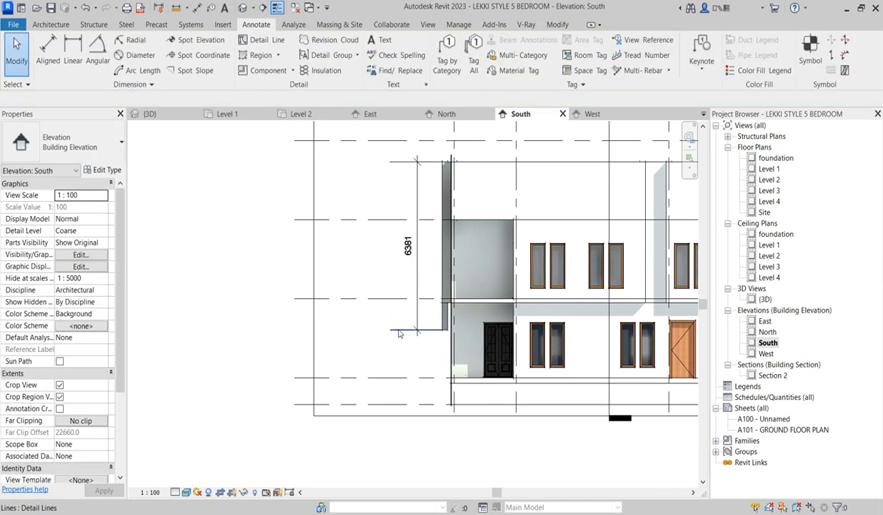
- Add an aligned dimension between the upper and lower detail lines, outside the existing wall dimension
left_click(398, 331)
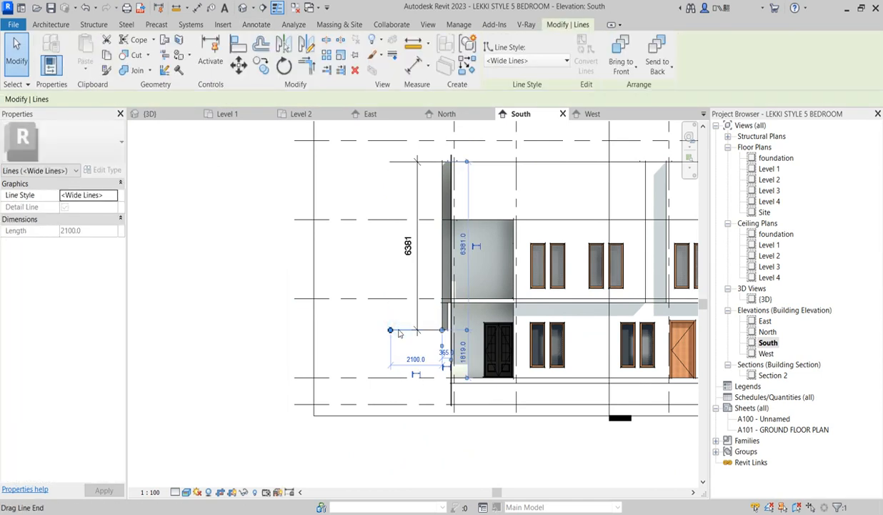
left_click(411, 65)
left_click(396, 159)
left_click(404, 330)
left_click(383, 266)
key("Escape")
left_click(373, 247)
left_click(373, 249)
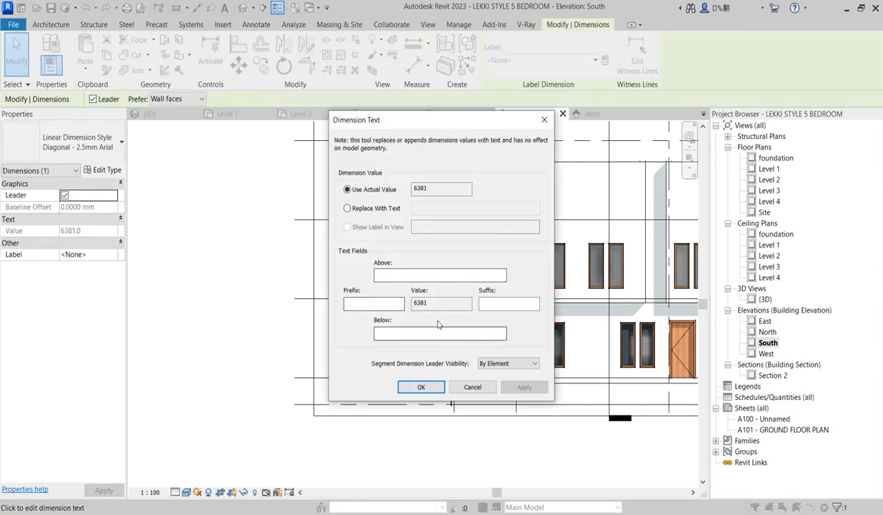
left_click(545, 119)
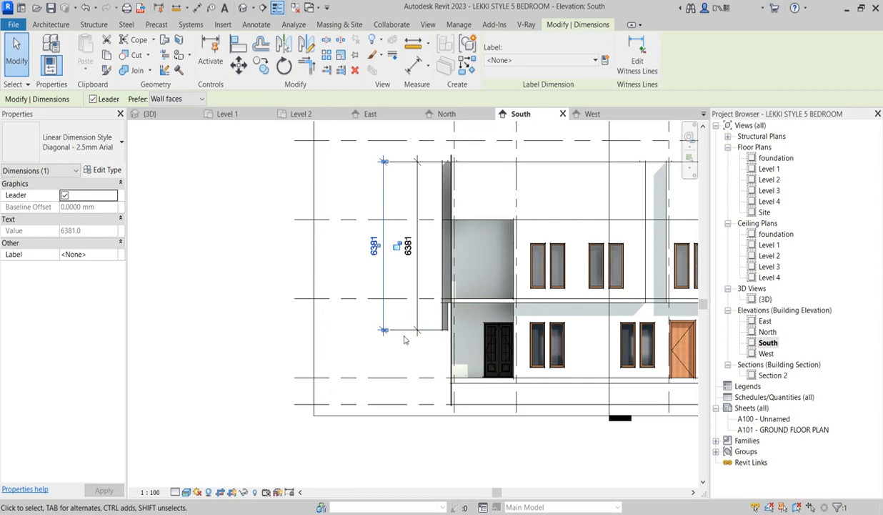
- Move the lower detail line by setting its distance from the upper detail line to 6000 mm
left_click(404, 331)
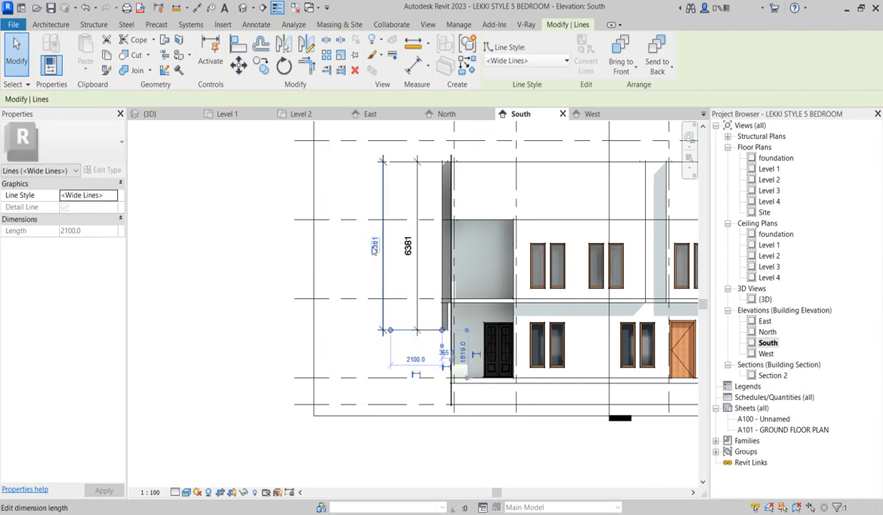
left_click(375, 248)
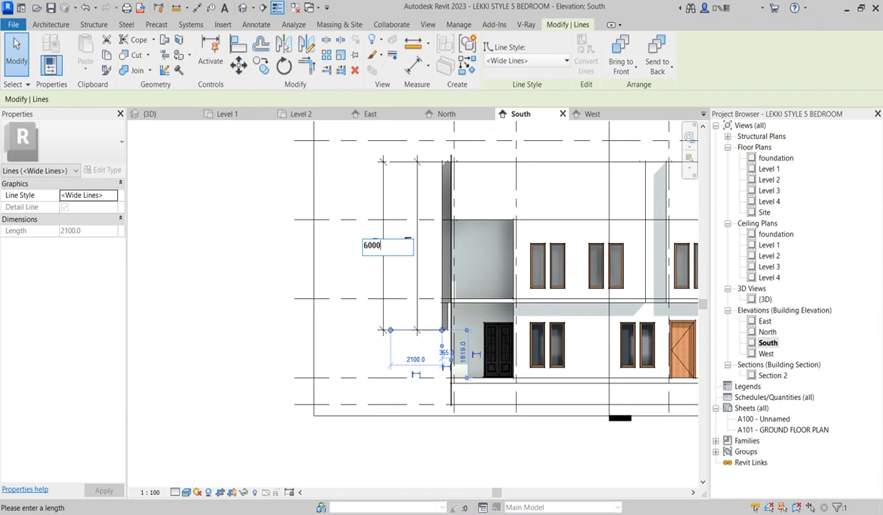
key("Return")
left_click(363, 339)
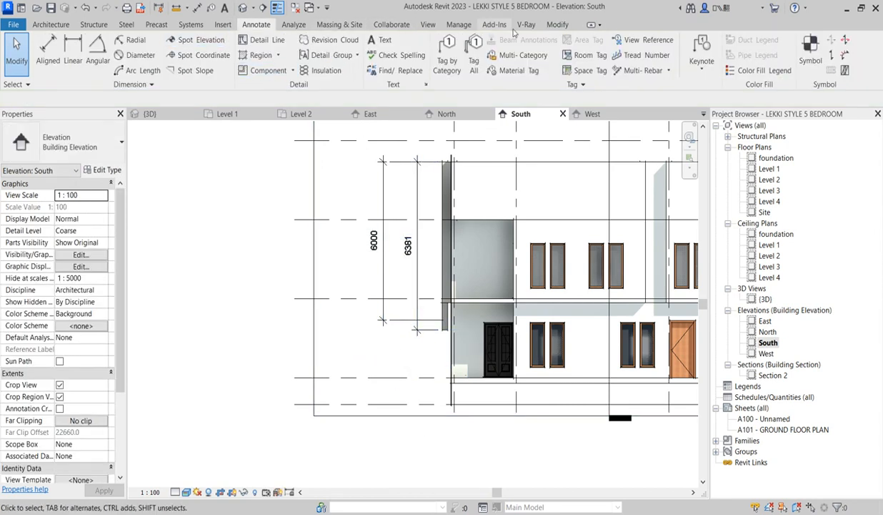
left_click(558, 25)
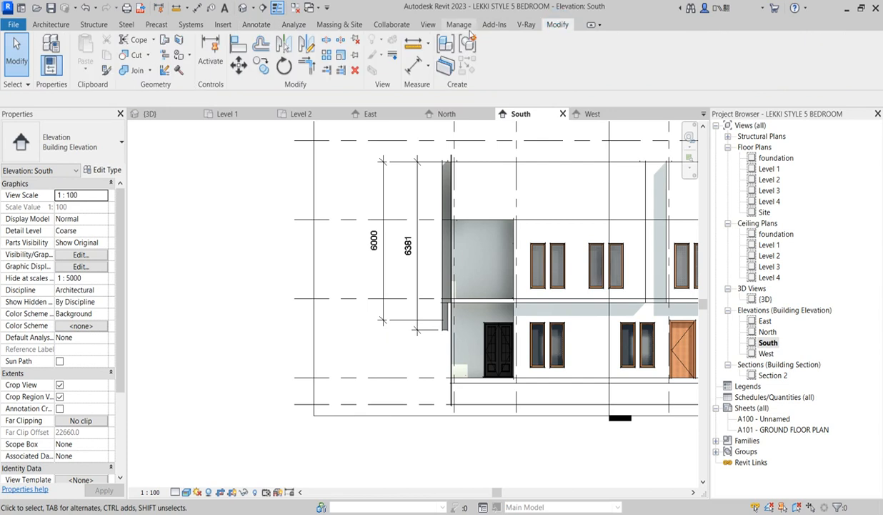
- Align the base of the bathroom's outer wall with the lower detail line in the South elevation
left_click(239, 50)
scroll(431, 315, "up", 4)
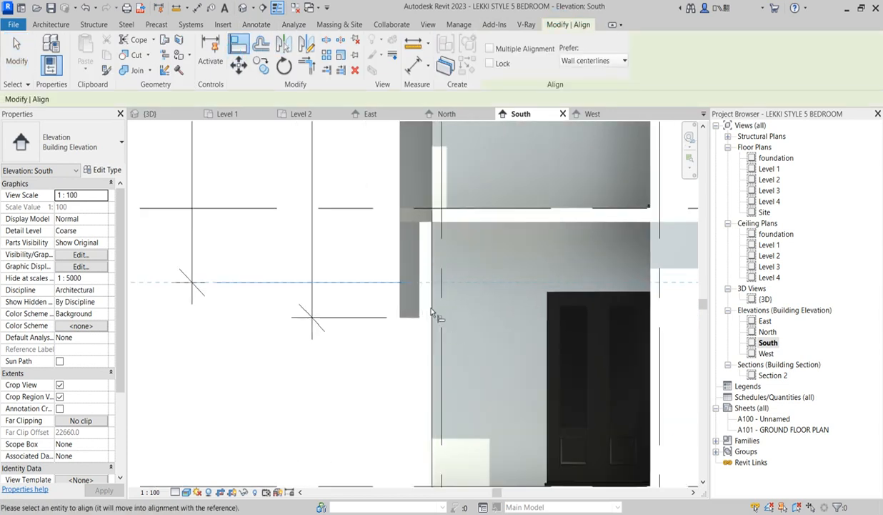
left_click(414, 316)
scroll(414, 325, "down", 5)
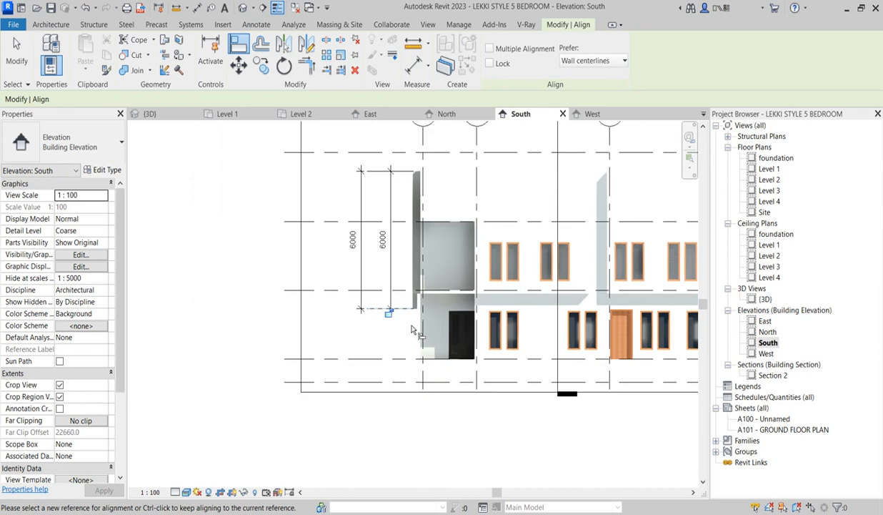
key("Escape")
key("Escape")
- Delete both vertical dimensions and the lower detail line beside the bathroom wall
scroll(408, 241, "up", 4)
left_click(384, 245)
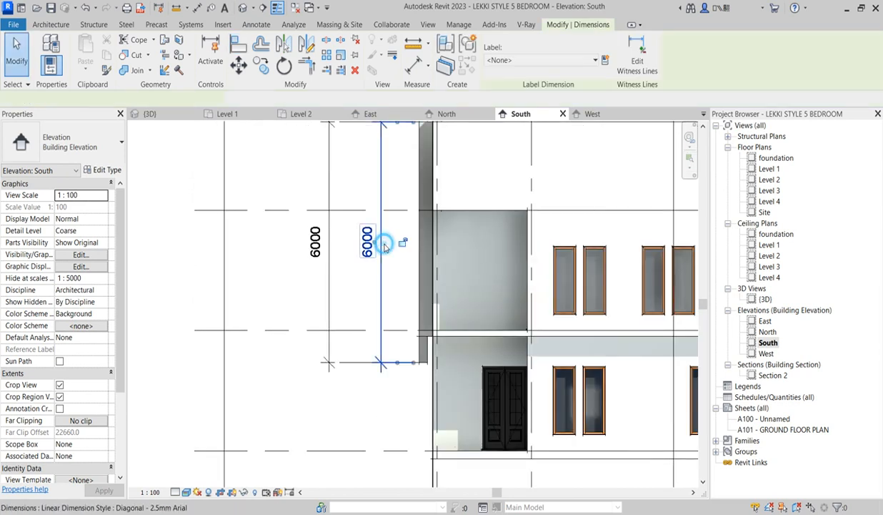
key("Delete")
left_click(325, 247)
key("Delete")
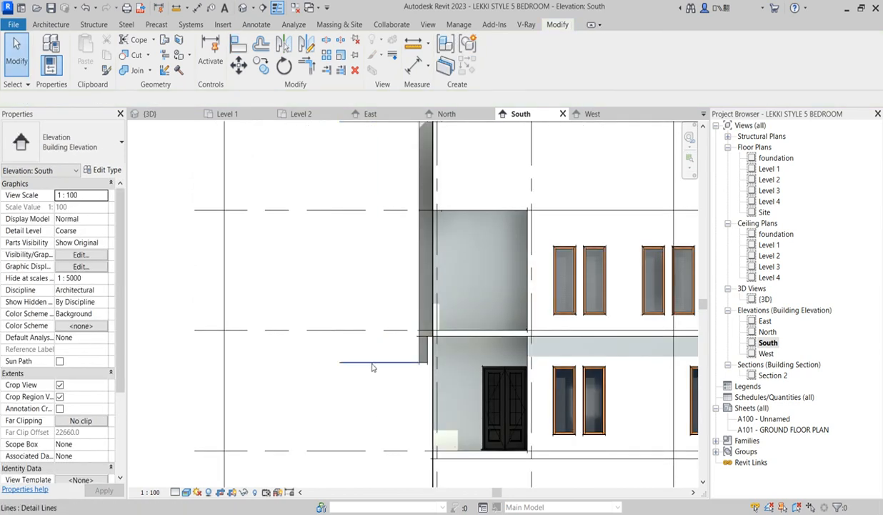
left_click(371, 363)
key("Delete")
- Edit the Level 2 bathroom wall's profile, drawing lines 800 mm down from the floor edge and 262.5 mm across to the outer wall's centerline
scroll(371, 363, "down", 3)
scroll(383, 366, "up", 5)
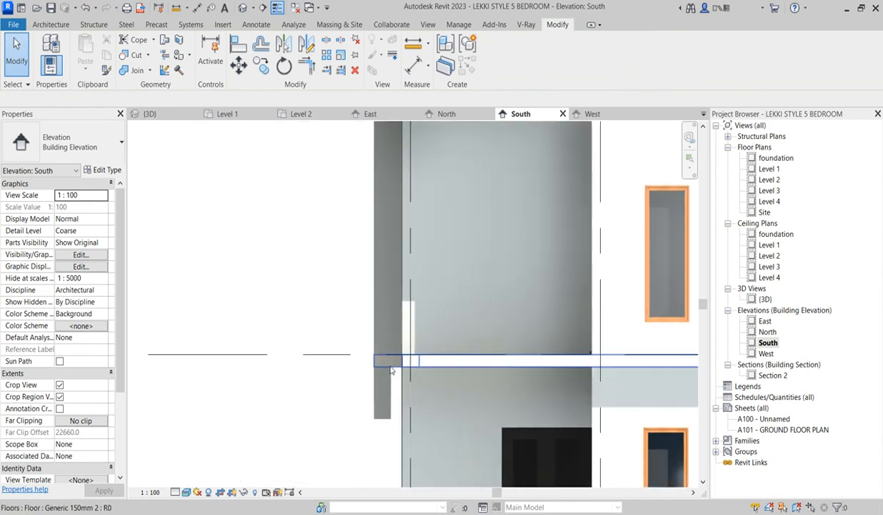
scroll(386, 358, "down", 2)
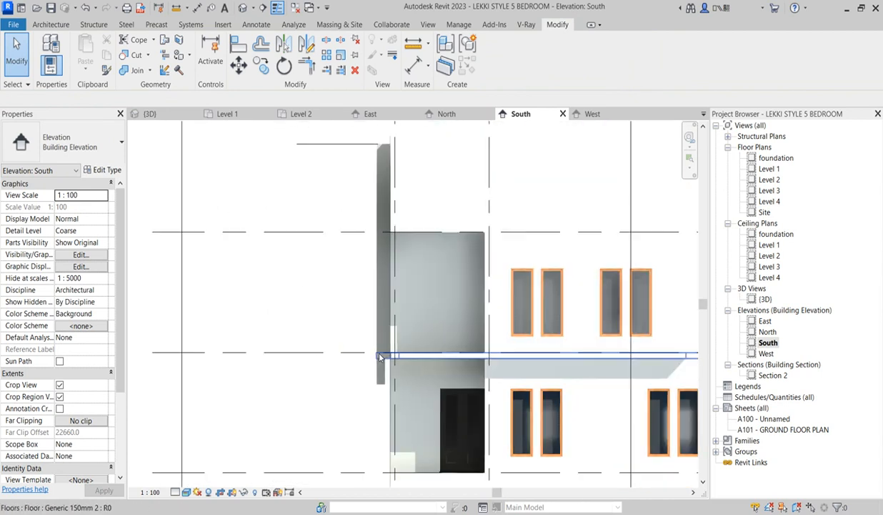
left_click(383, 147)
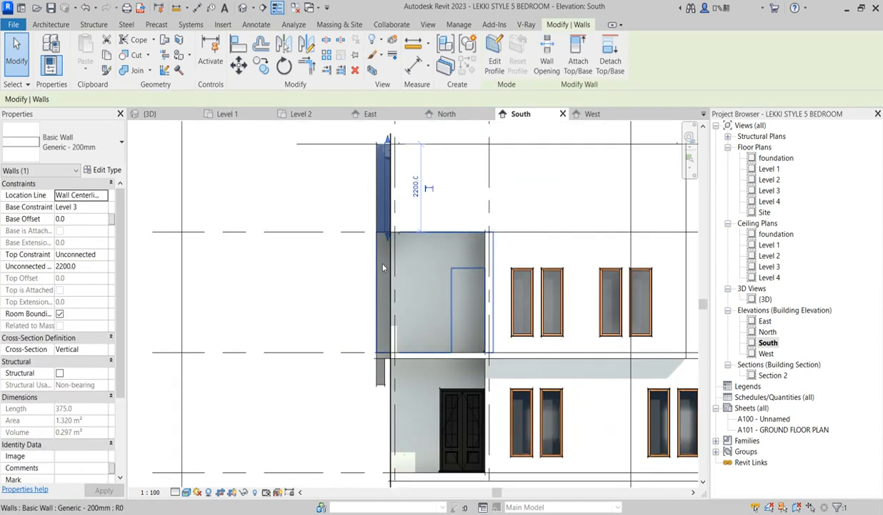
left_click(336, 270)
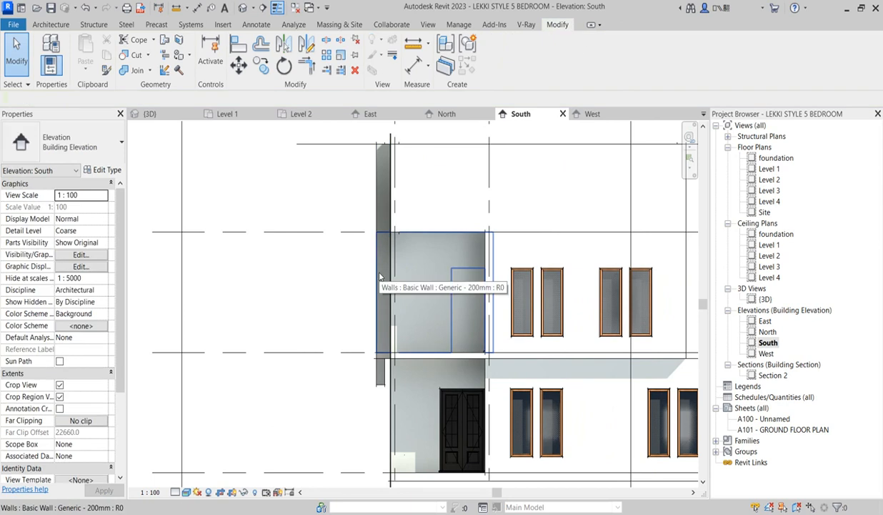
left_click(381, 275)
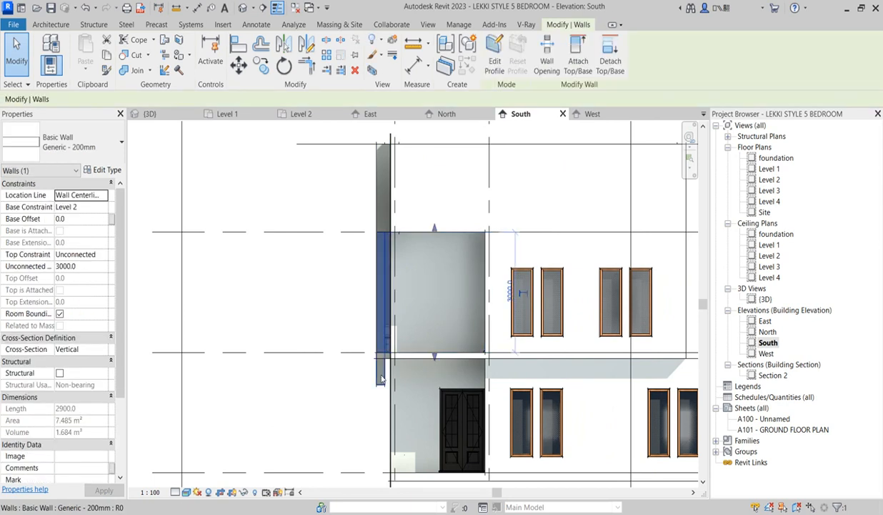
left_click(495, 66)
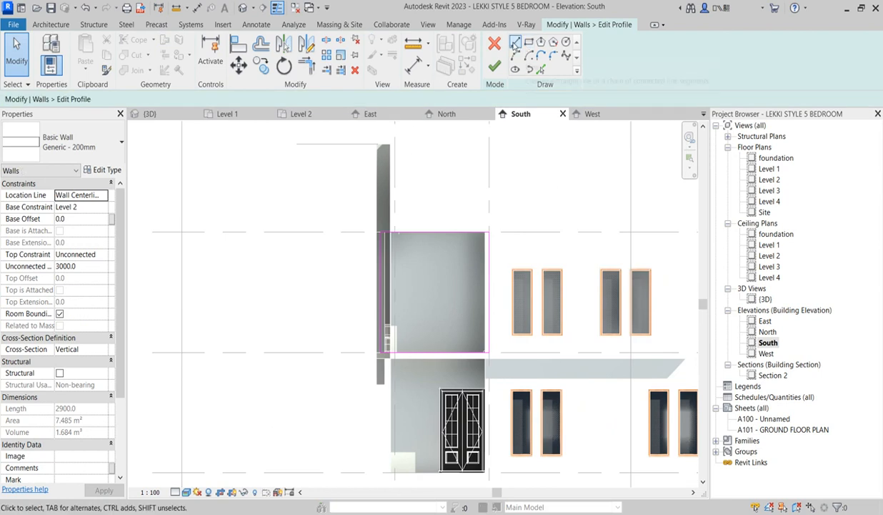
left_click(515, 45)
scroll(392, 350, "up", 5)
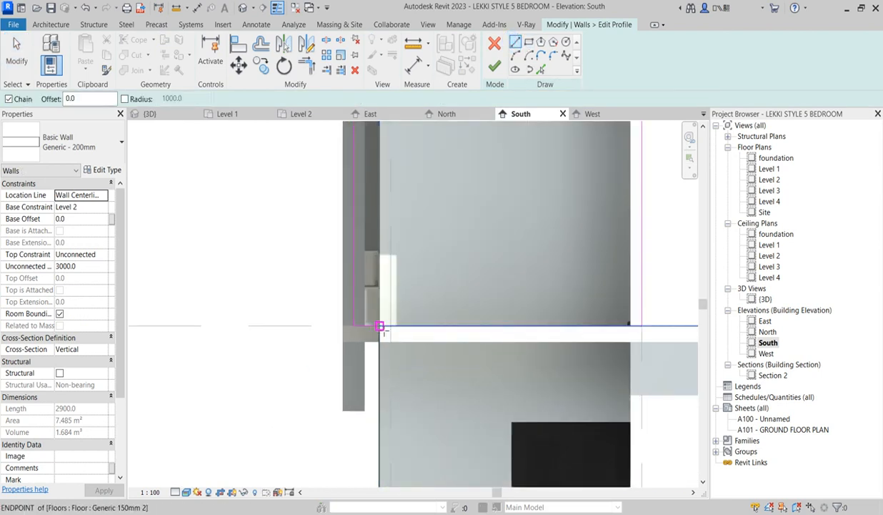
left_click(380, 326)
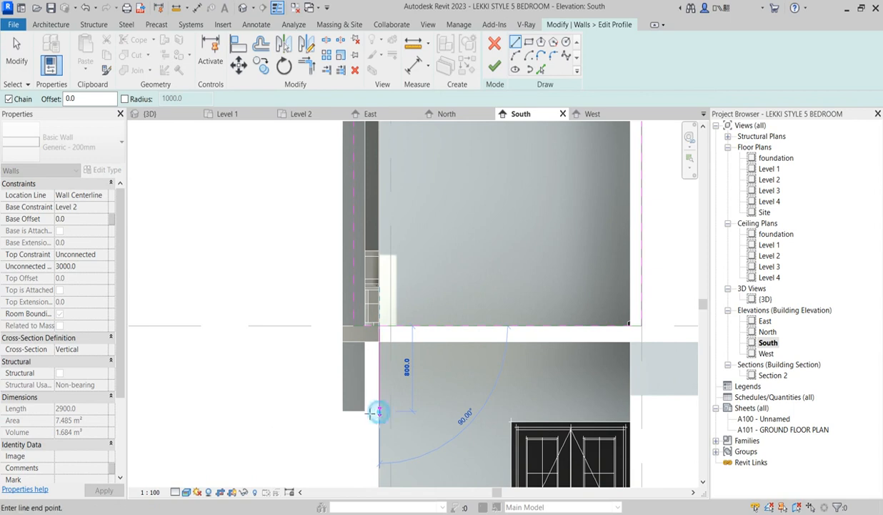
left_click(369, 412)
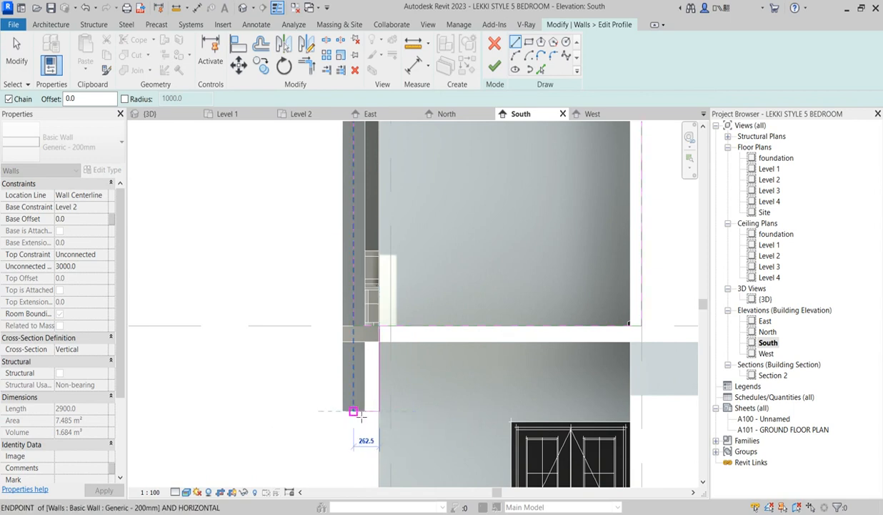
left_click(352, 411)
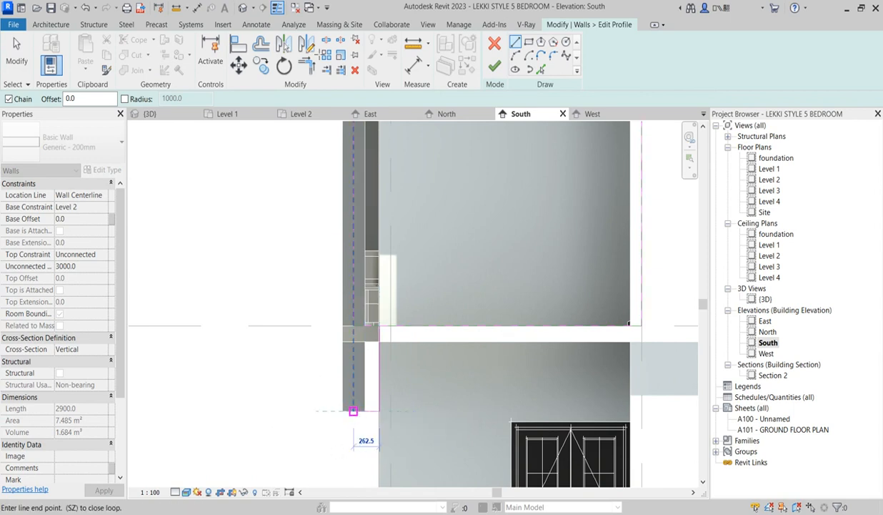
- Trim the bathroom wall's sketch lines into a closed profile with the downward extension and finish the profile edit
key("t")
key("r")
left_click(349, 298)
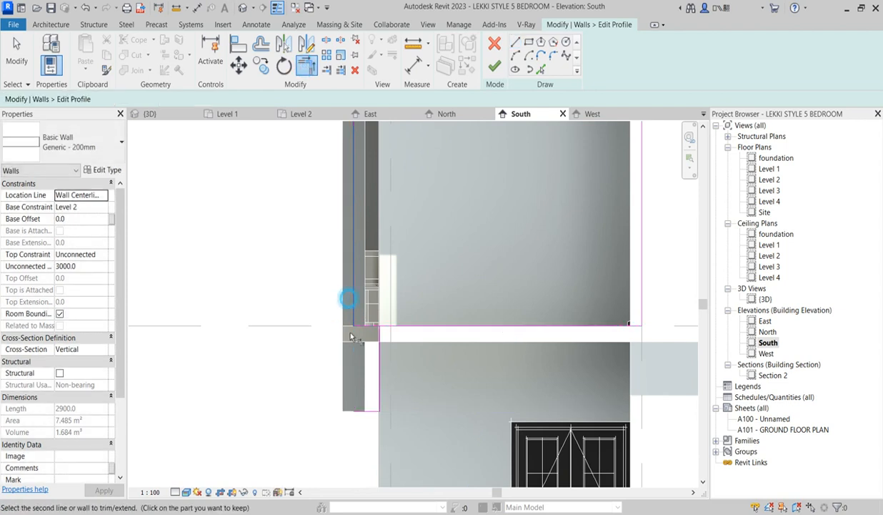
left_click(387, 328)
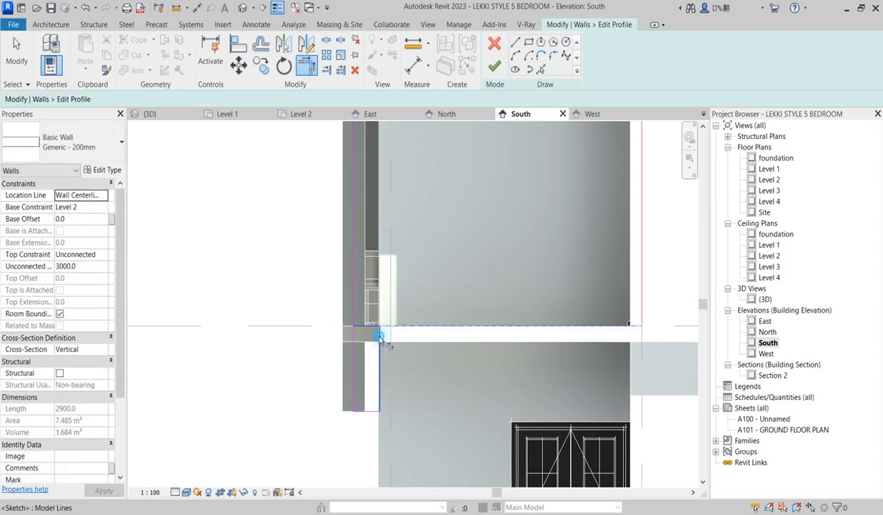
left_click(495, 63)
left_click(253, 271)
scroll(358, 398, "down", 3)
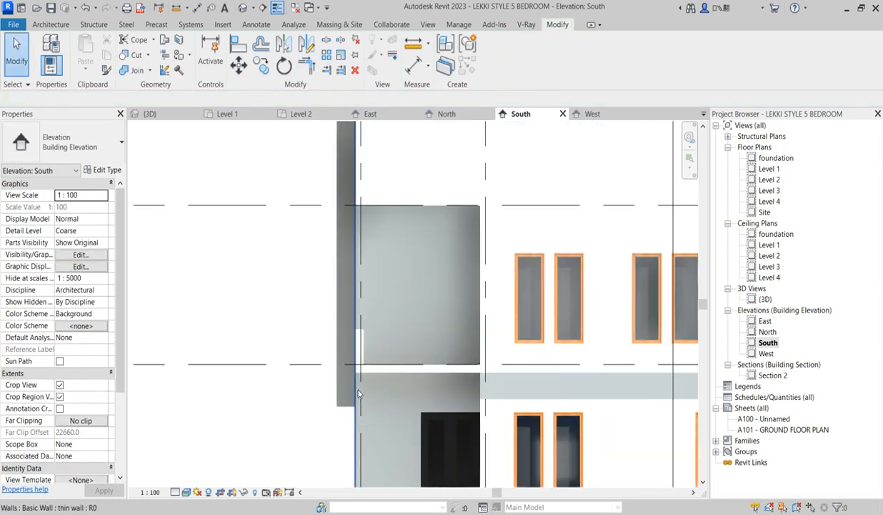
scroll(358, 399, "down", 2)
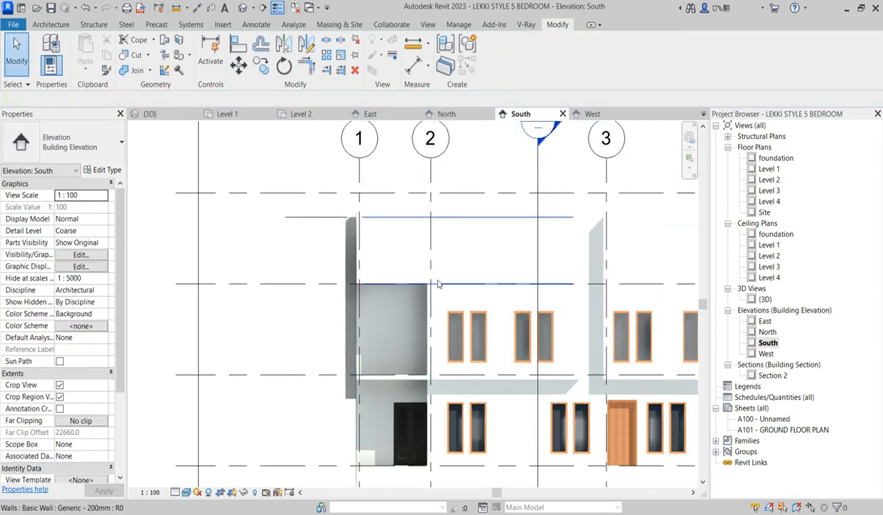
- In the North elevation, edit the Level 2 rear wall's profile and pick the lower outer wall's side and base edges as sketch lines
double_click(768, 332)
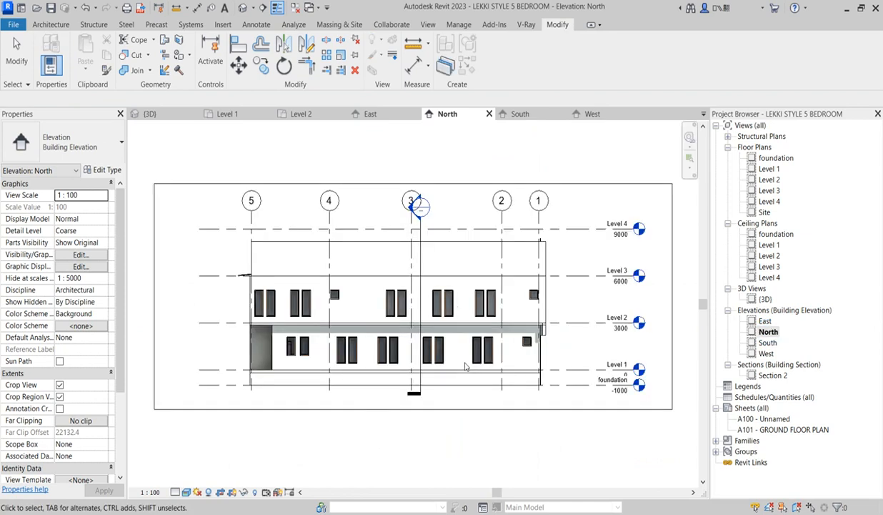
scroll(520, 318, "up", 4)
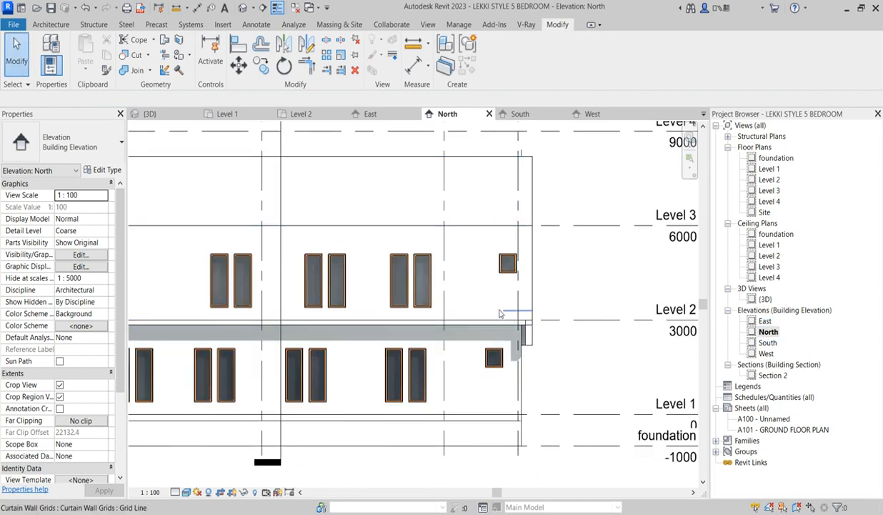
left_click(521, 292)
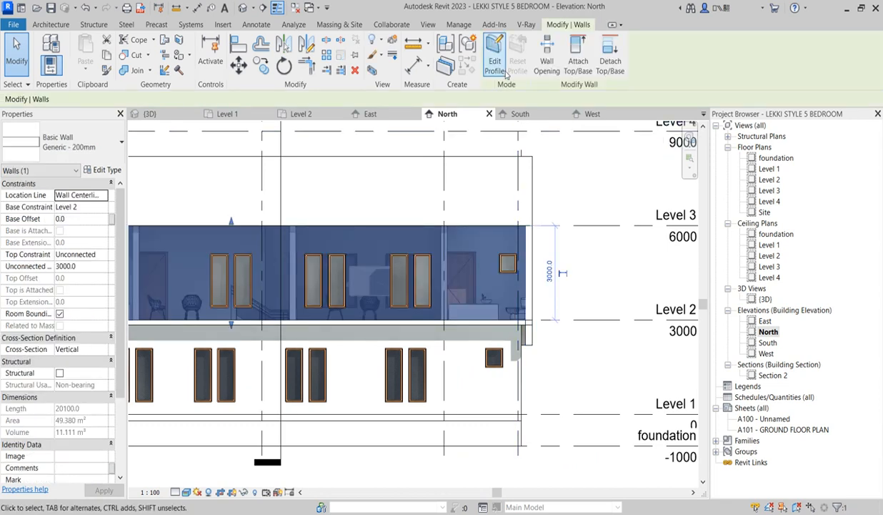
left_click(495, 61)
scroll(518, 357, "up", 5)
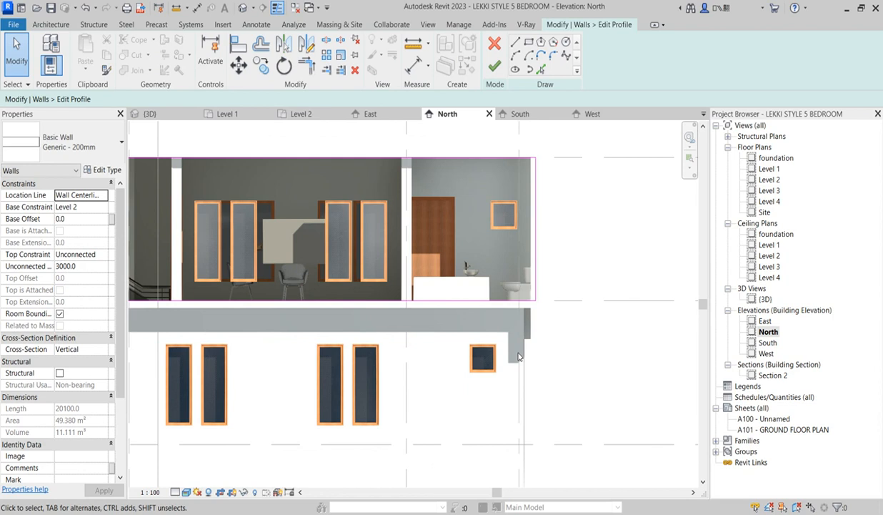
left_click(541, 70)
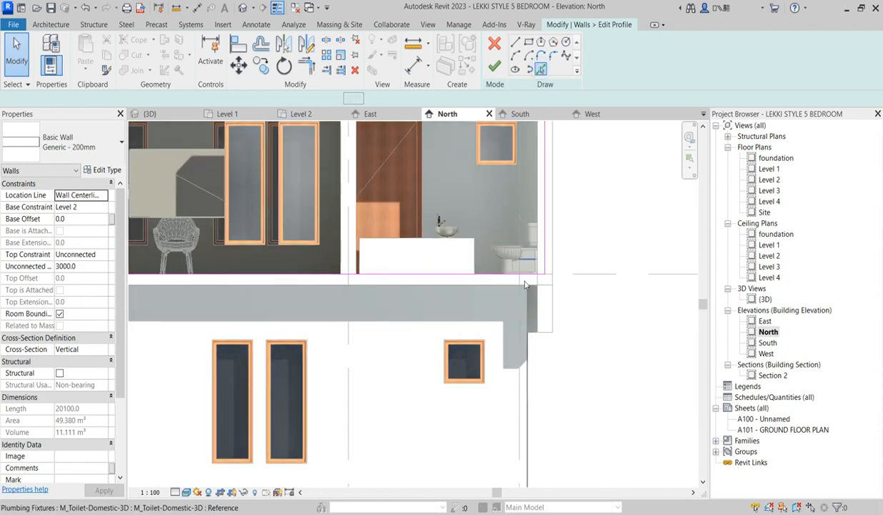
left_click(541, 343)
left_click(541, 340)
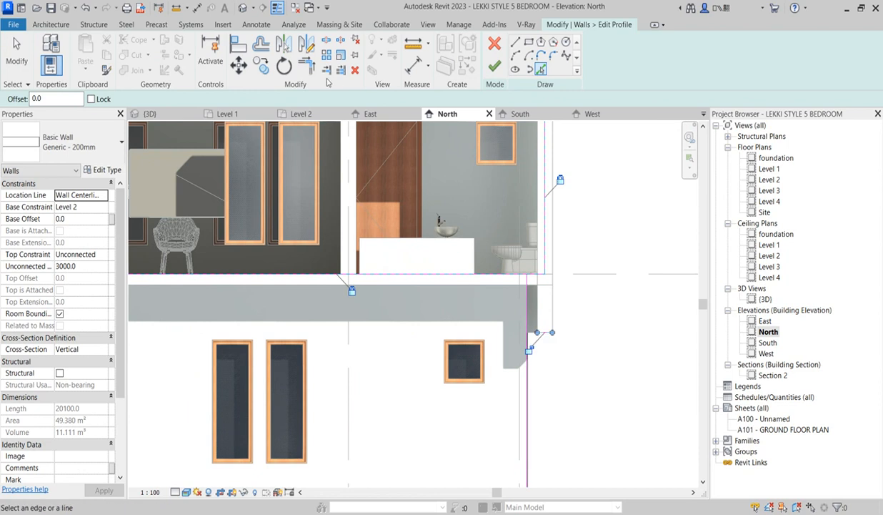
- Trim the rear wall's sketch lines into a closed profile dropping beside the lower wall and finish the profile edit
left_click(307, 66)
left_click(494, 273)
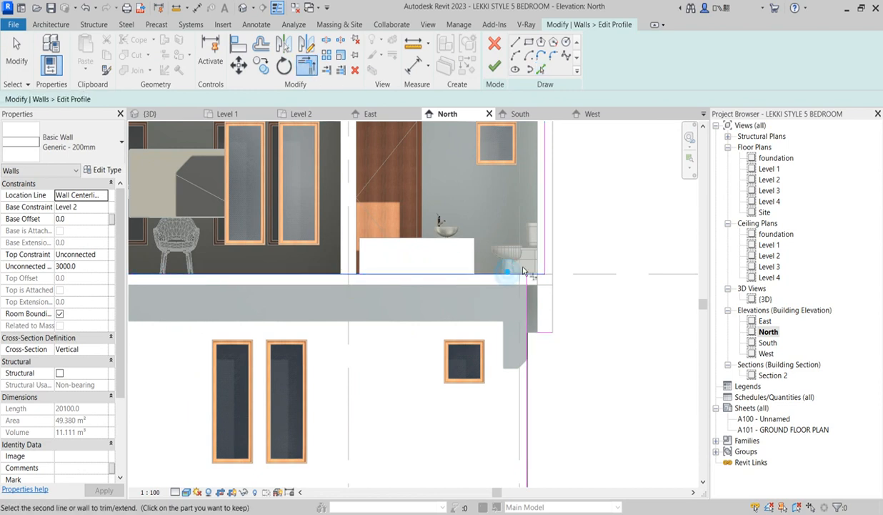
left_click(529, 297)
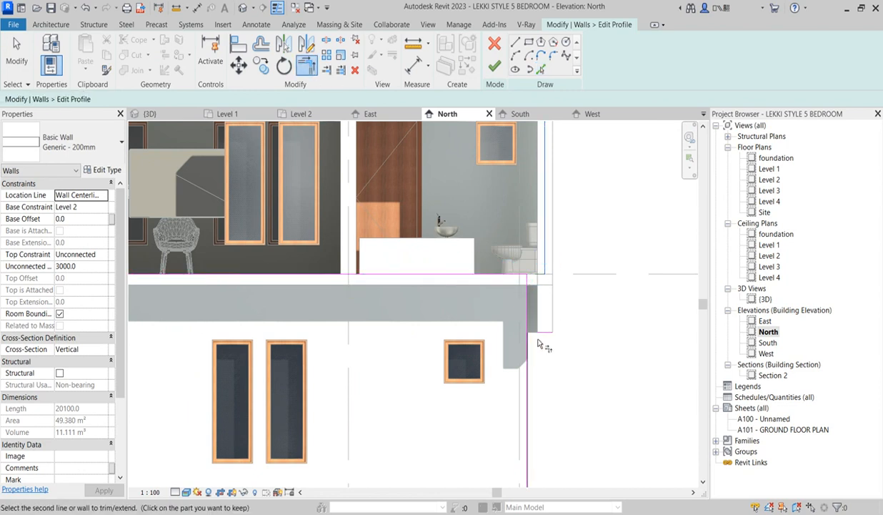
left_click(525, 319)
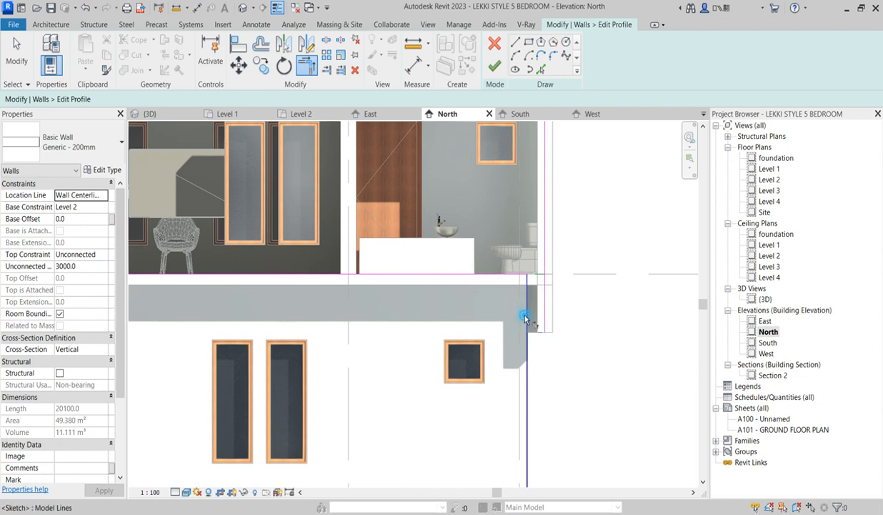
left_click(498, 66)
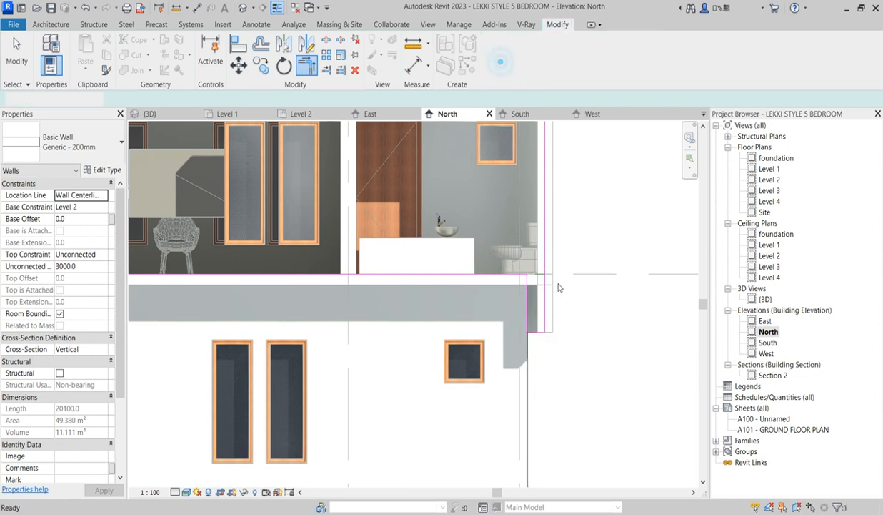
key("Escape")
scroll(586, 393, "down", 6)
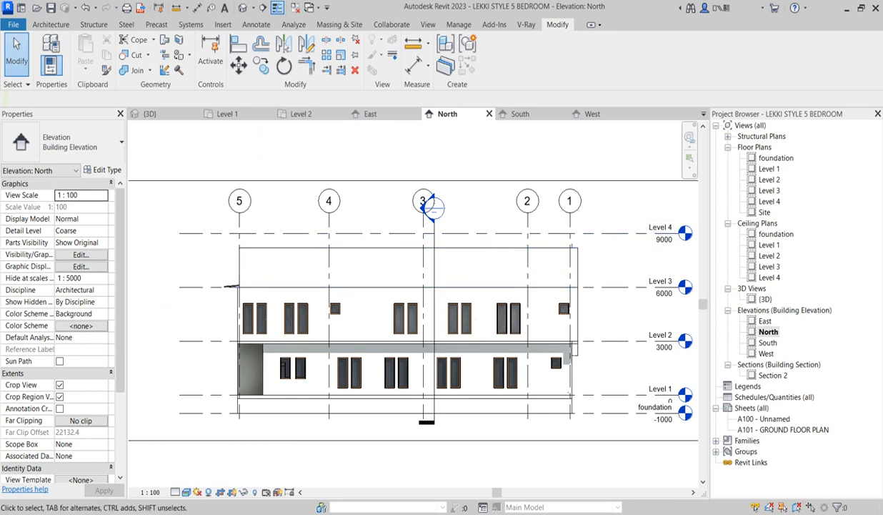
- Following the reference image, sketch stepped lines in the north Level 3 parapet's profile: 600 mm down, about 6200 mm across, 500 mm down, across to grid 5
left_click(412, 513)
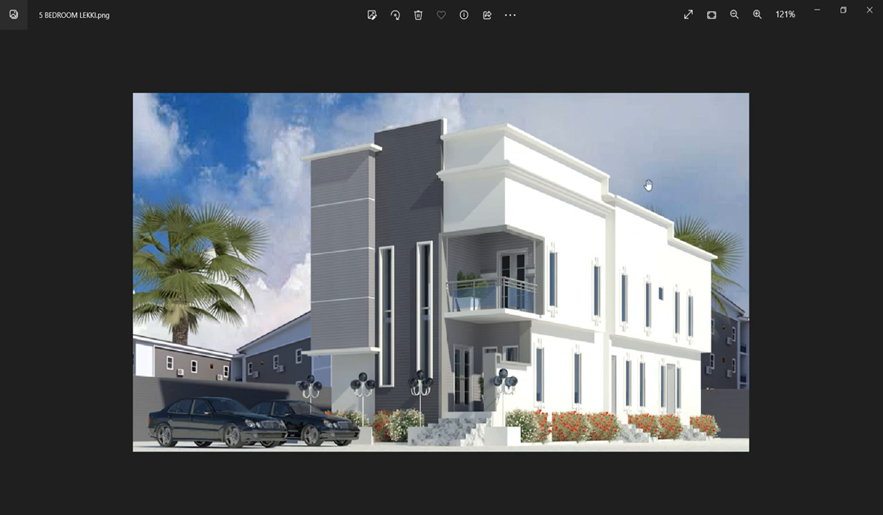
left_click(819, 13)
left_click(495, 254)
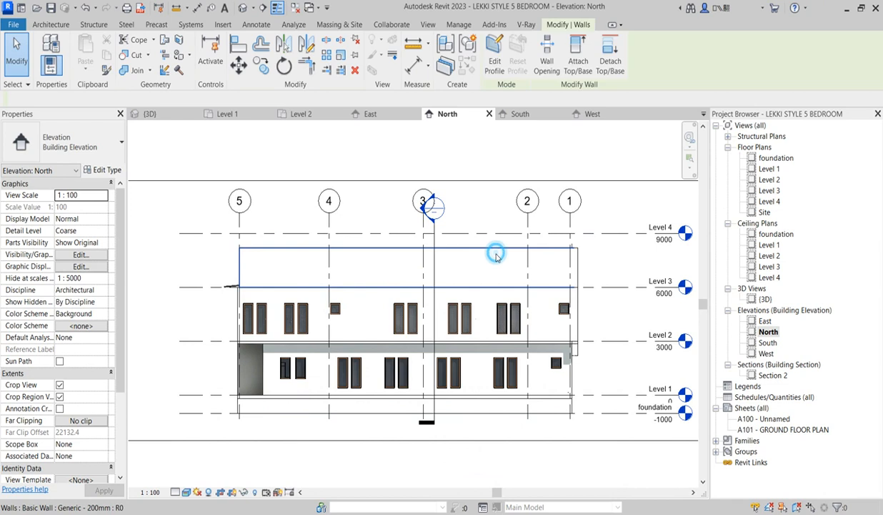
left_click(495, 61)
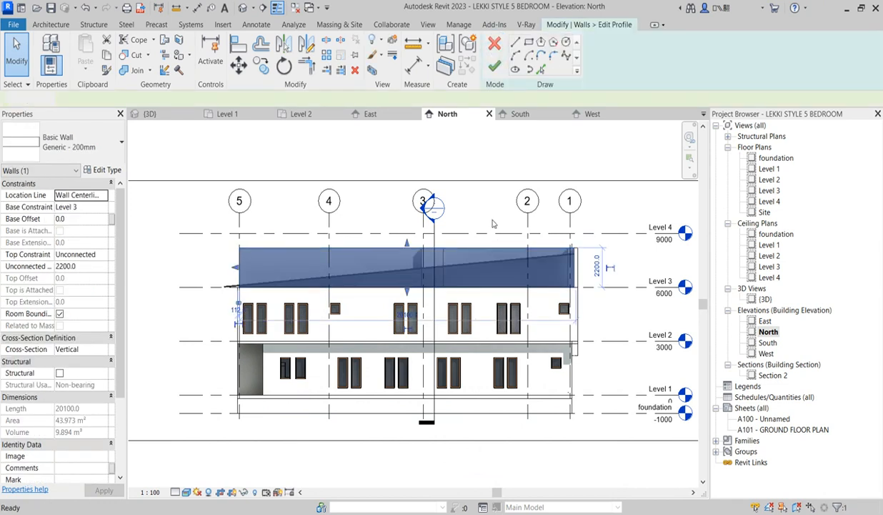
scroll(506, 270, "up", 4)
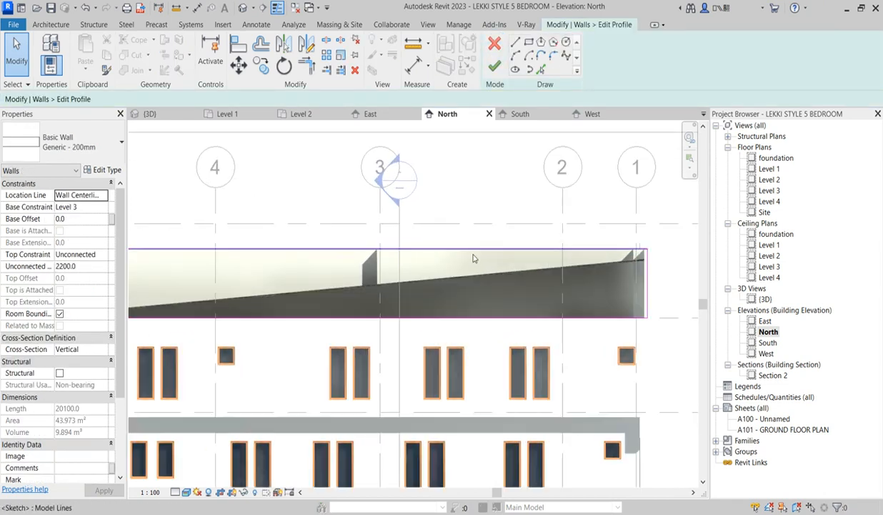
scroll(508, 266, "down", 2)
scroll(413, 267, "up", 2)
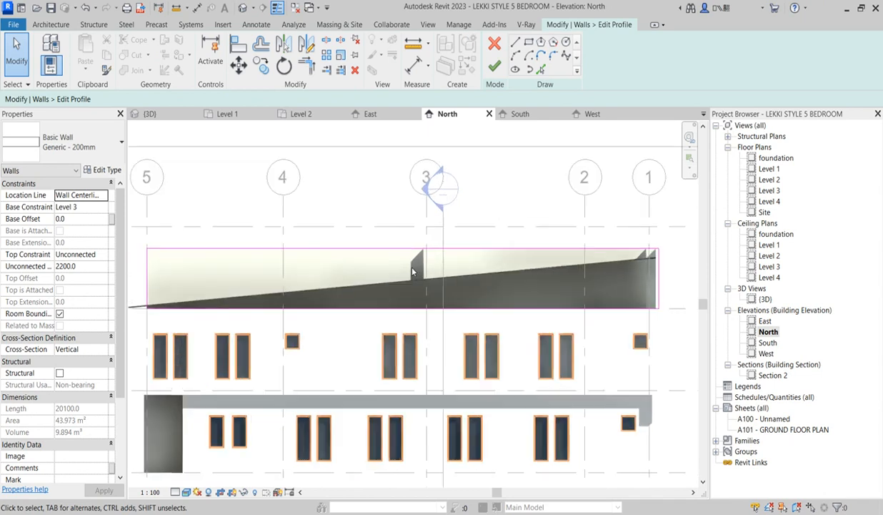
left_click(514, 43)
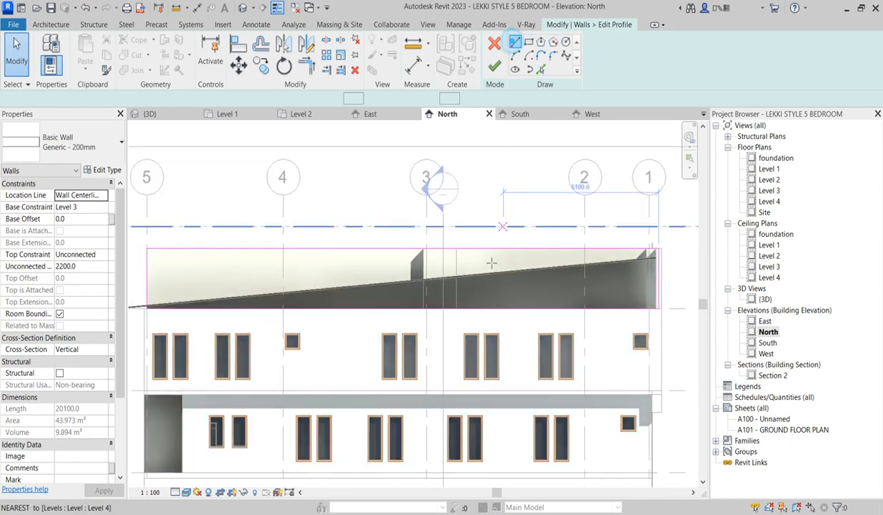
left_click(457, 248)
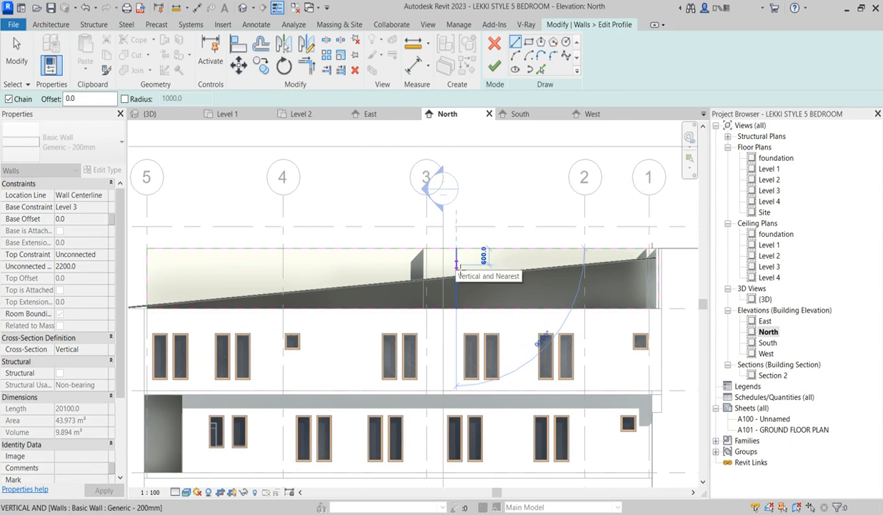
left_click(457, 265)
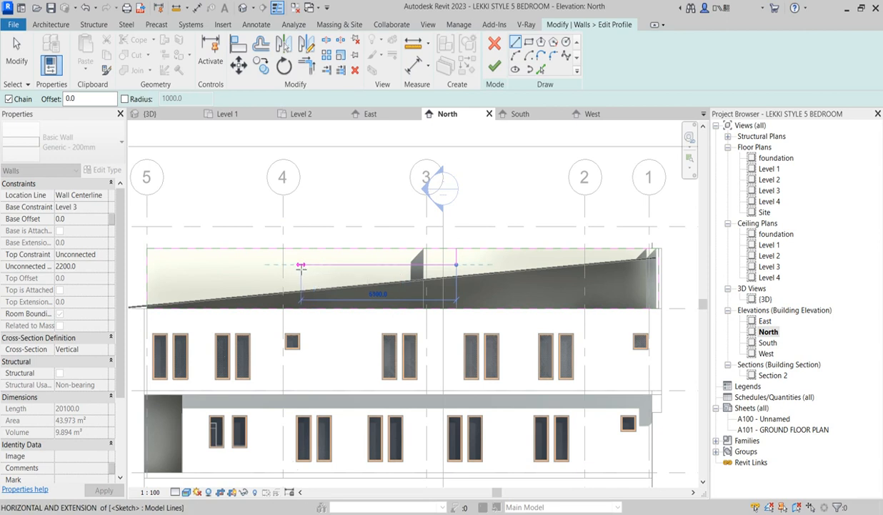
left_click(299, 265)
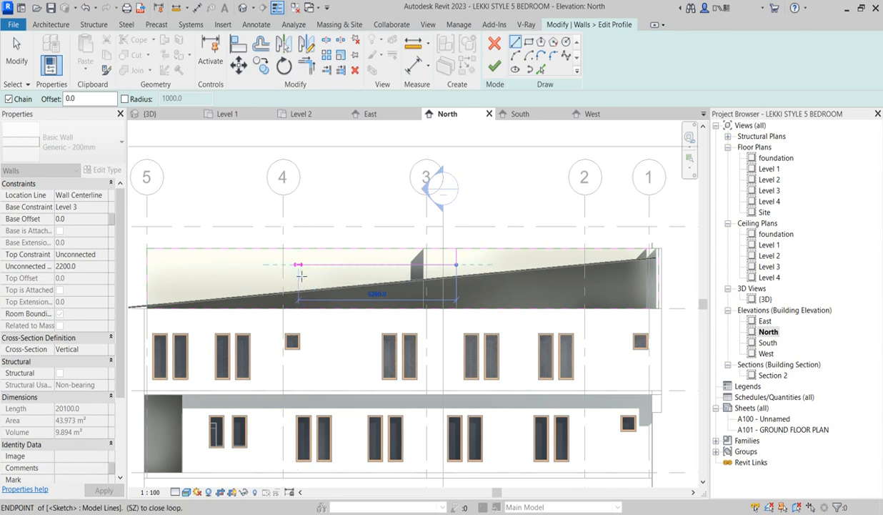
left_click(300, 279)
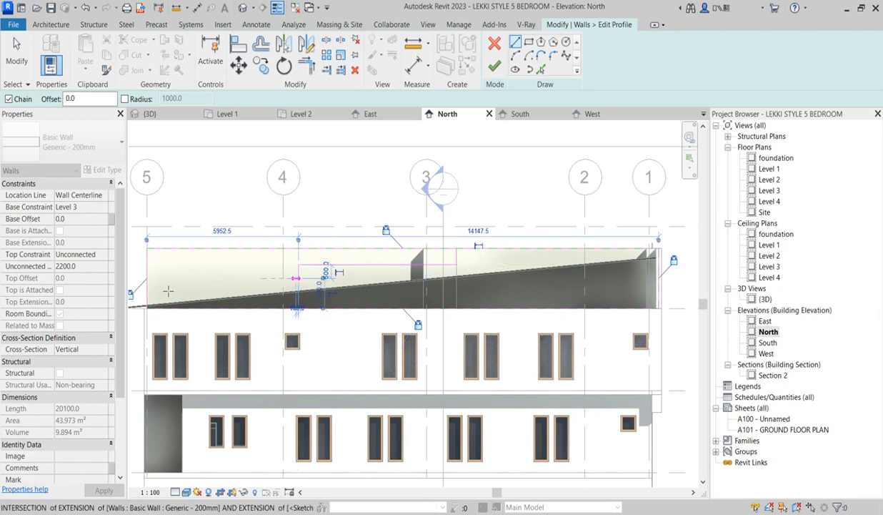
left_click(149, 279)
key("Escape")
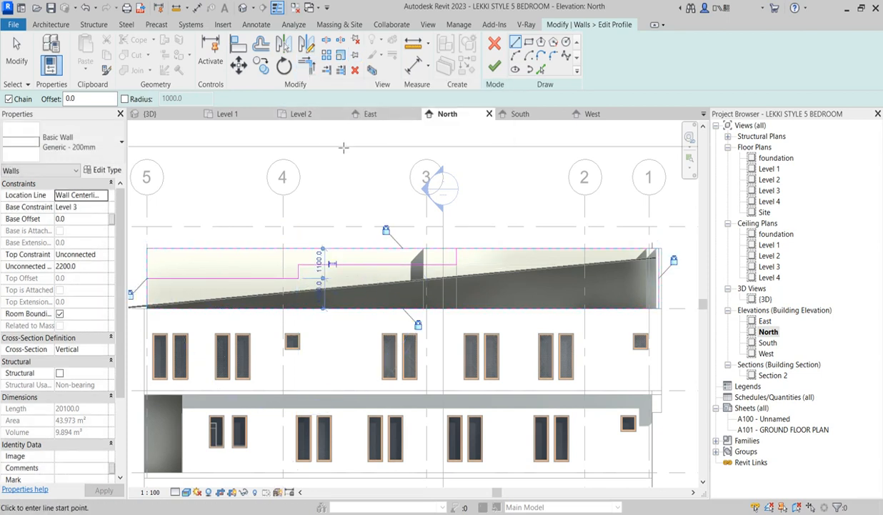
- Trim the north parapet's sketch into a closed stepped profile descending towards grid 5 and finish the profile edit
left_click(306, 64)
left_click(457, 259)
left_click(377, 264)
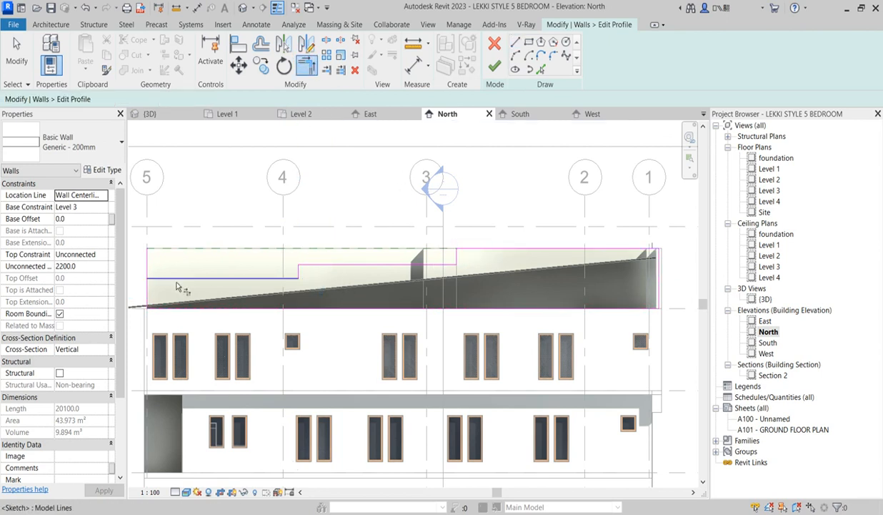
scroll(424, 301, "down", 3)
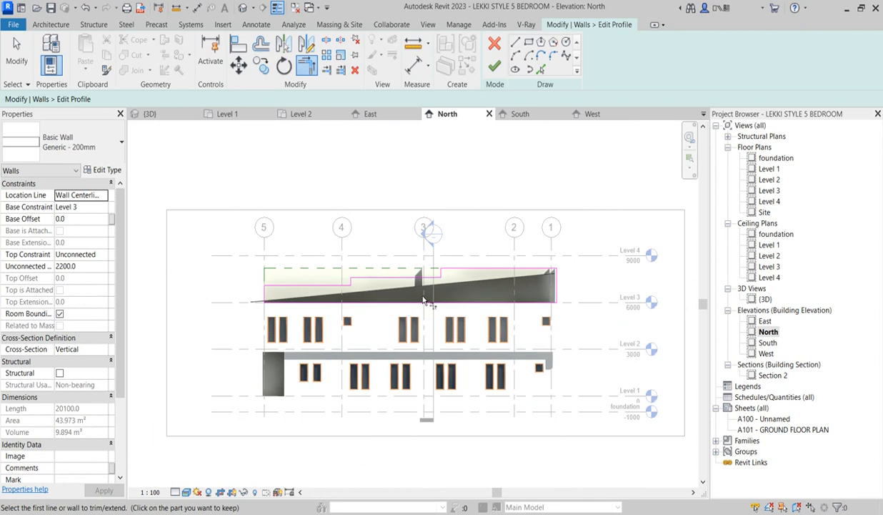
scroll(227, 298, "up", 4)
right_click(252, 251)
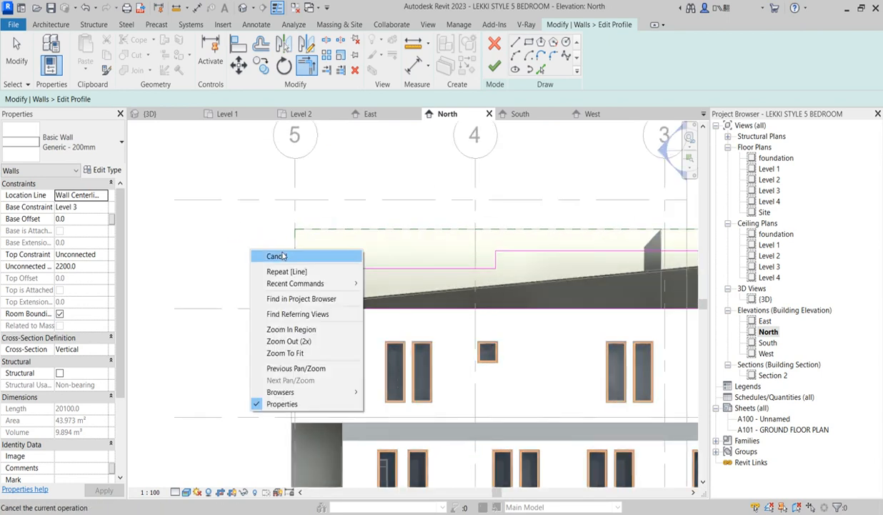
left_click(277, 256)
scroll(256, 286, "up", 2)
scroll(257, 286, "down", 5)
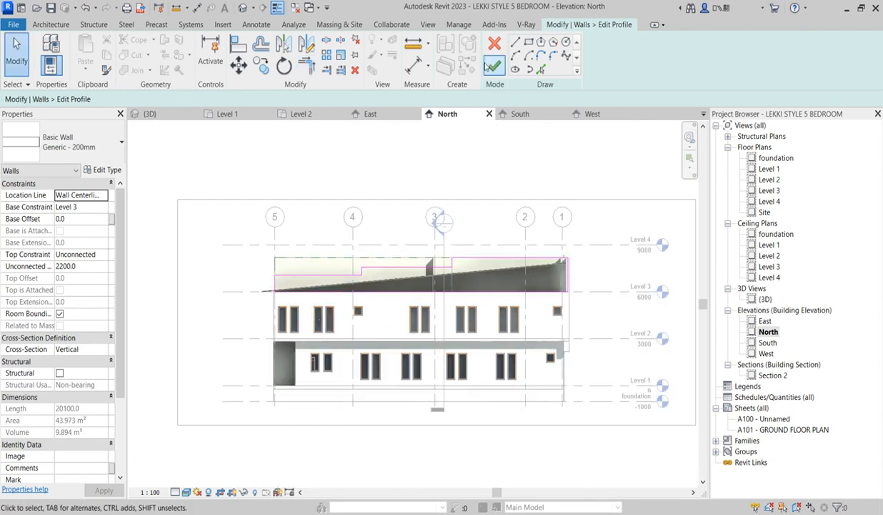
left_click(495, 65)
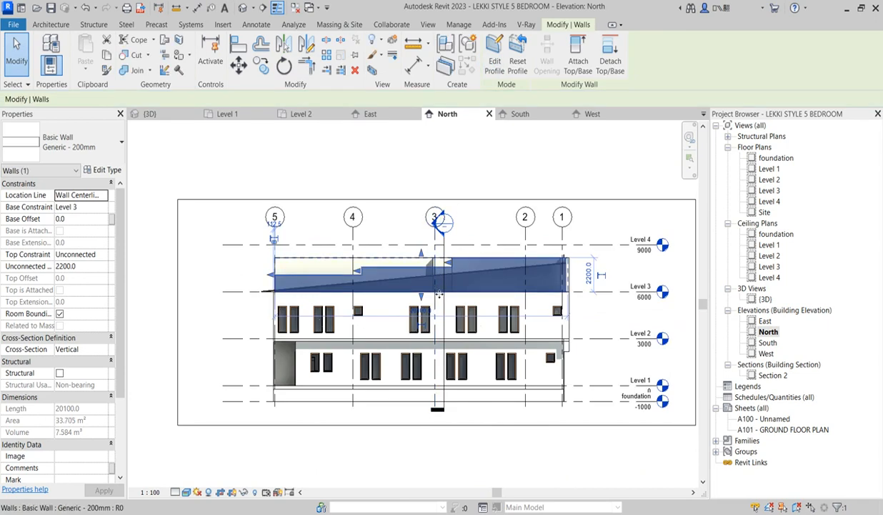
left_click(387, 131)
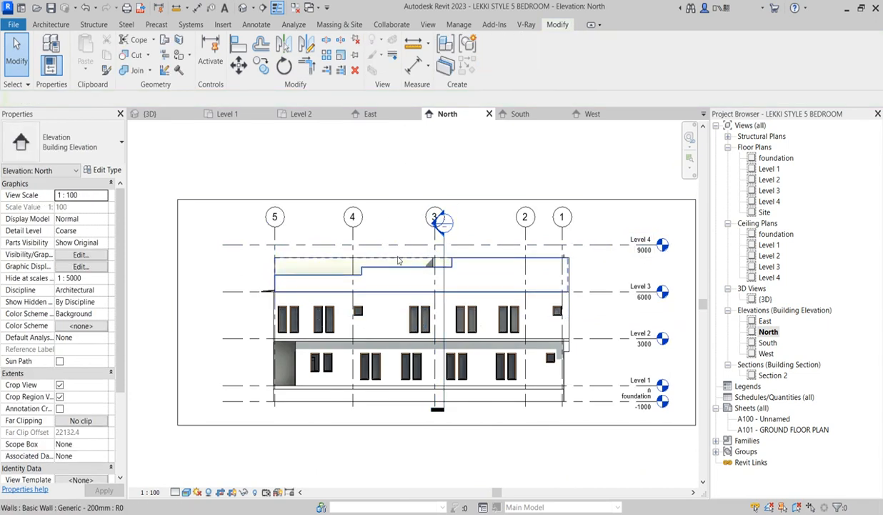
- In the South elevation, edit the Level 3 parapet's profile between grids 3 and 5, picking the stepped edges of the north parapet as sketch lines
double_click(767, 343)
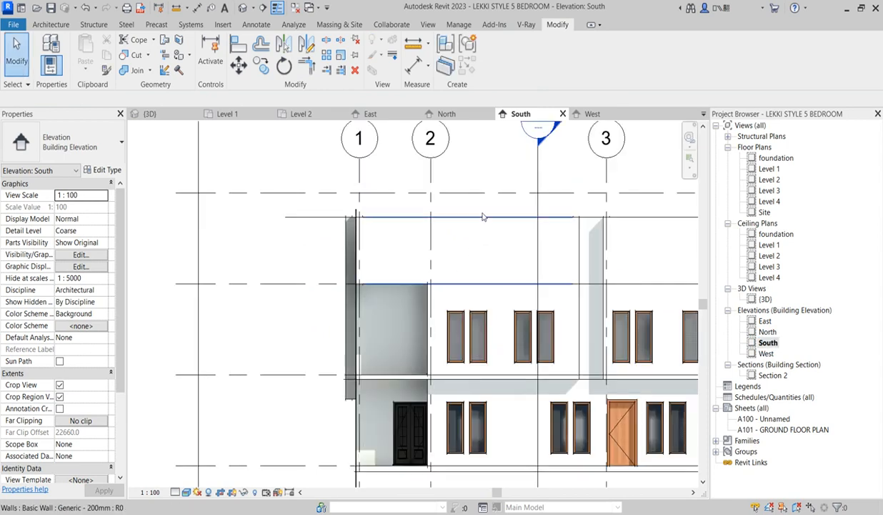
left_click(482, 214)
scroll(494, 229, "down", 3)
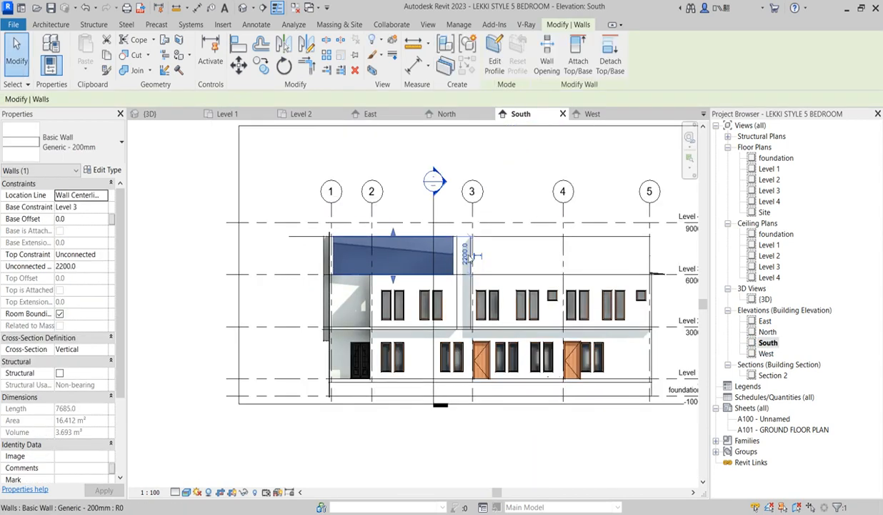
left_click(502, 239)
scroll(554, 293, "up", 1)
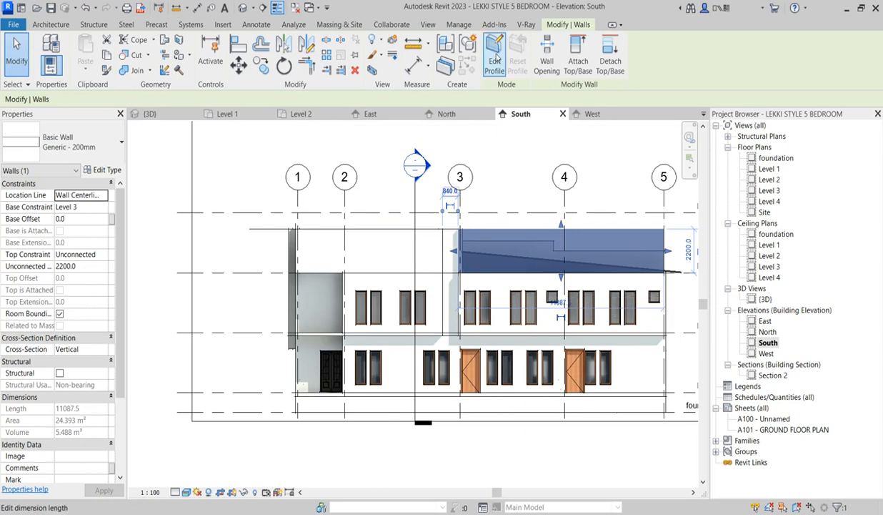
left_click(495, 59)
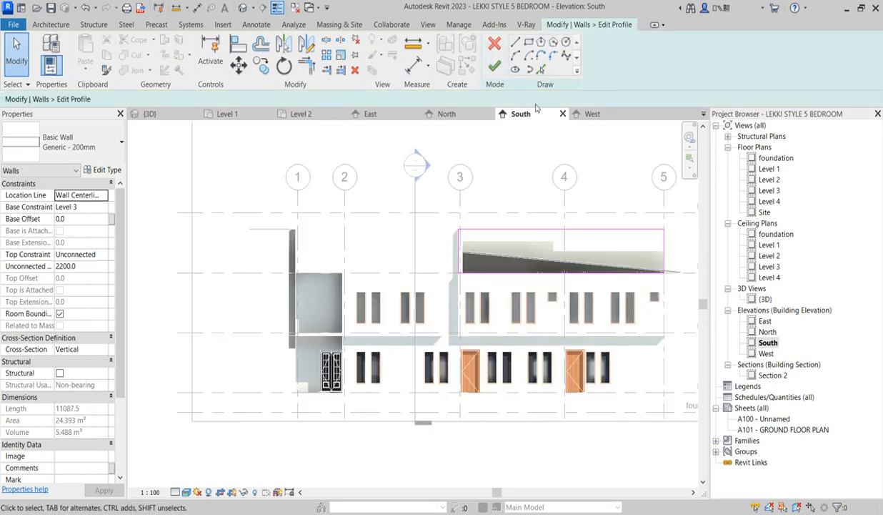
left_click(541, 69)
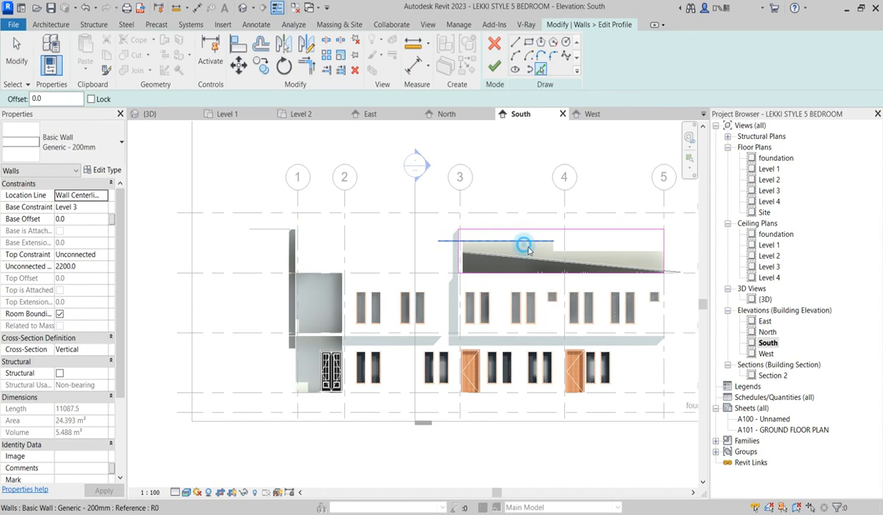
scroll(565, 254, "up", 4)
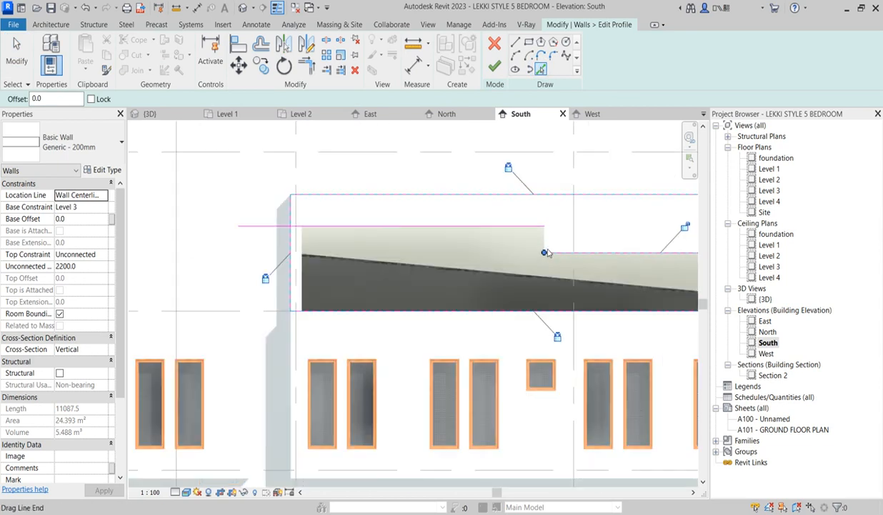
scroll(471, 229, "down", 2)
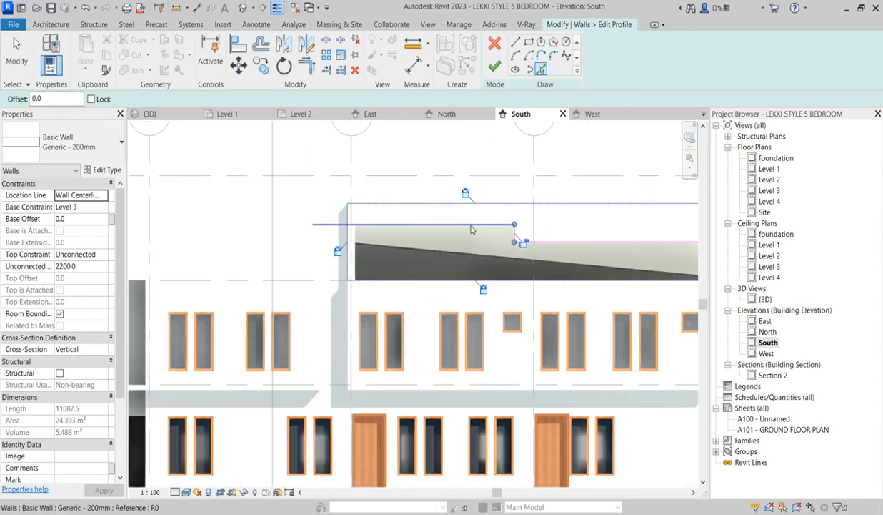
- Trim the picked stepped lines to the side edges of the south parapet's profile at grids 3 and 5
left_click(308, 65)
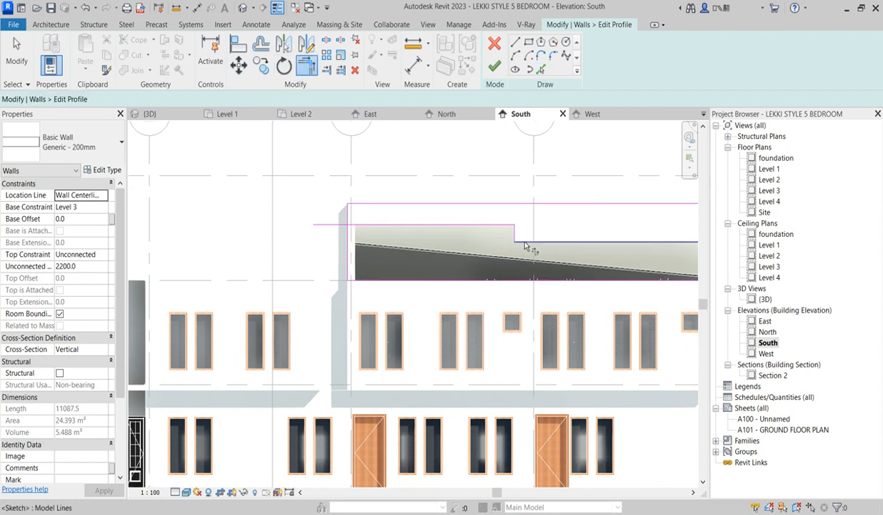
scroll(520, 259, "down", 3)
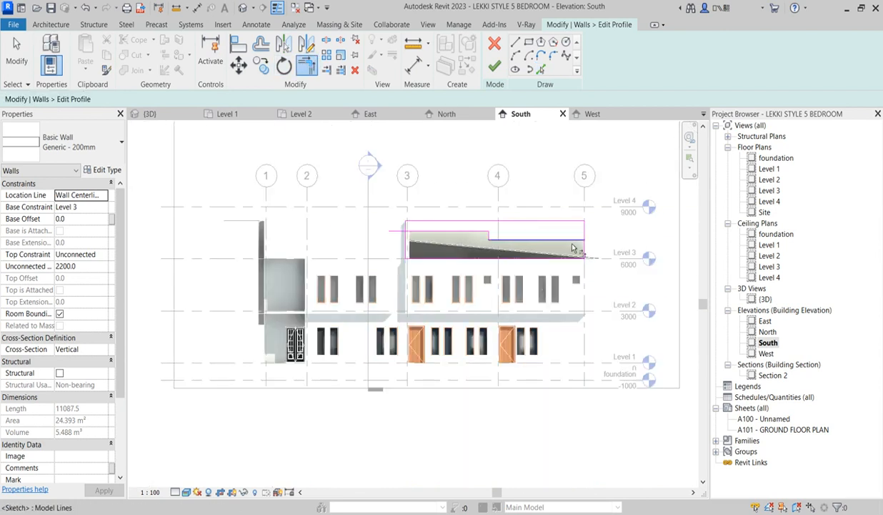
scroll(401, 225, "up", 4)
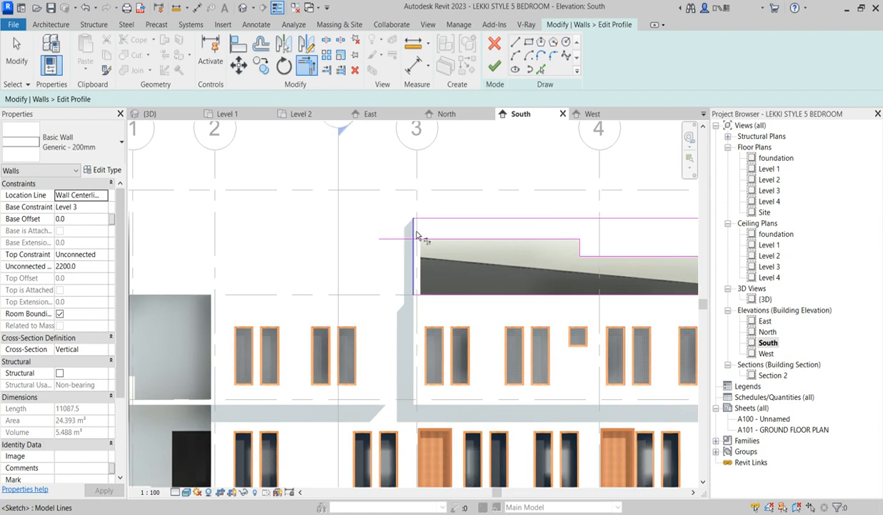
left_click(429, 240)
left_click(414, 256)
scroll(468, 243, "down", 3)
right_click(597, 172)
left_click(620, 176)
right_click(601, 171)
left_click(626, 172)
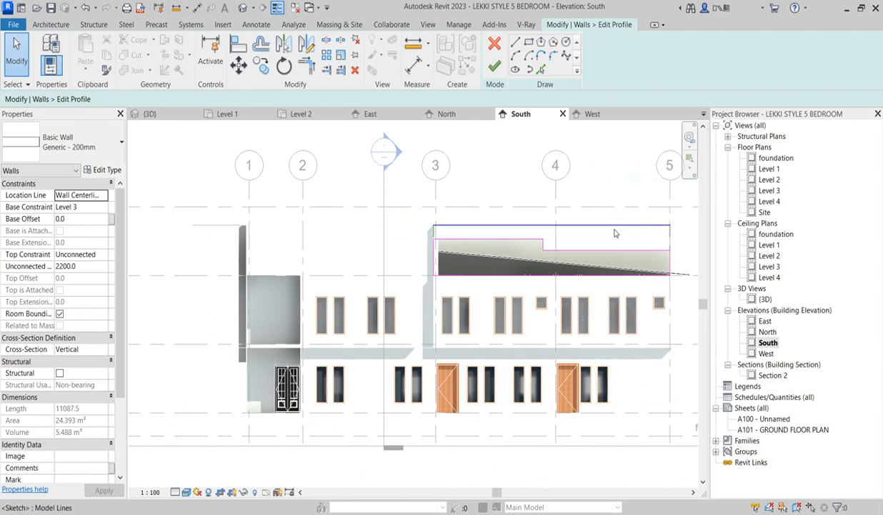
- Delete the leftover original top line of the south parapet's sketch and finish the profile edit
left_click(593, 226)
left_click(356, 69)
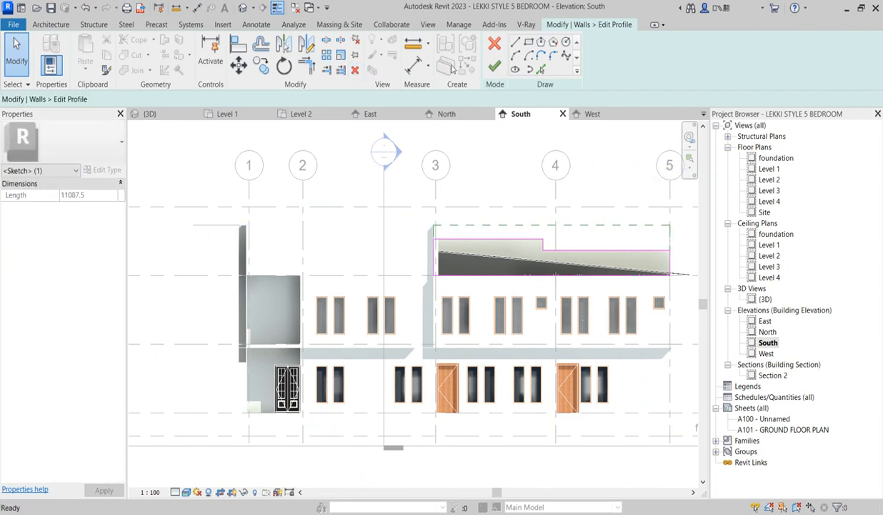
left_click(494, 66)
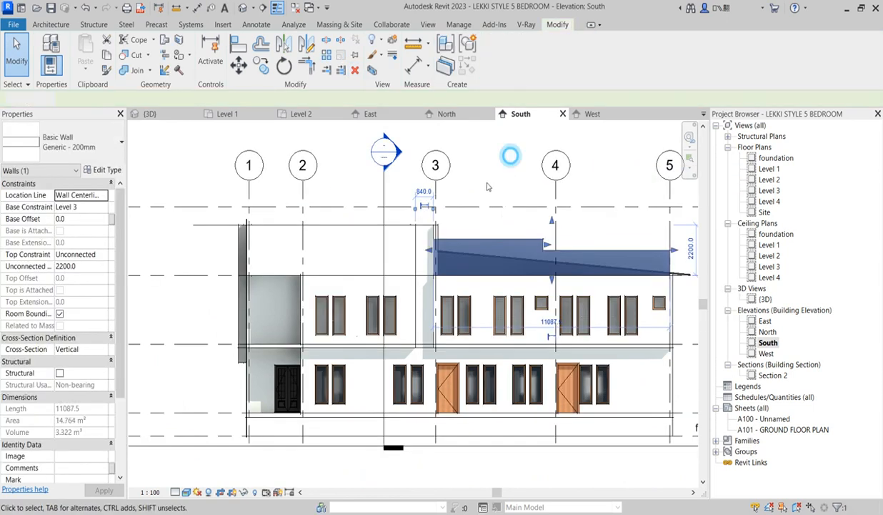
left_click(511, 160)
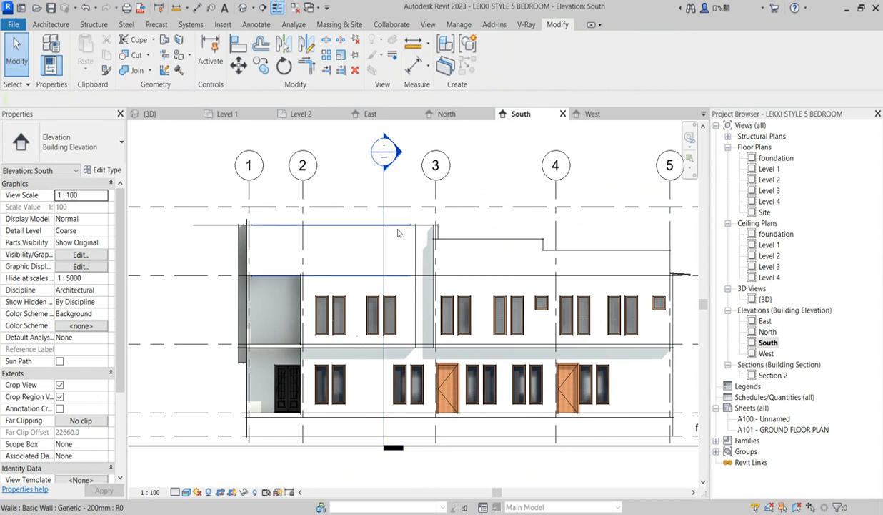
left_click(386, 226)
scroll(386, 226, "up", 3)
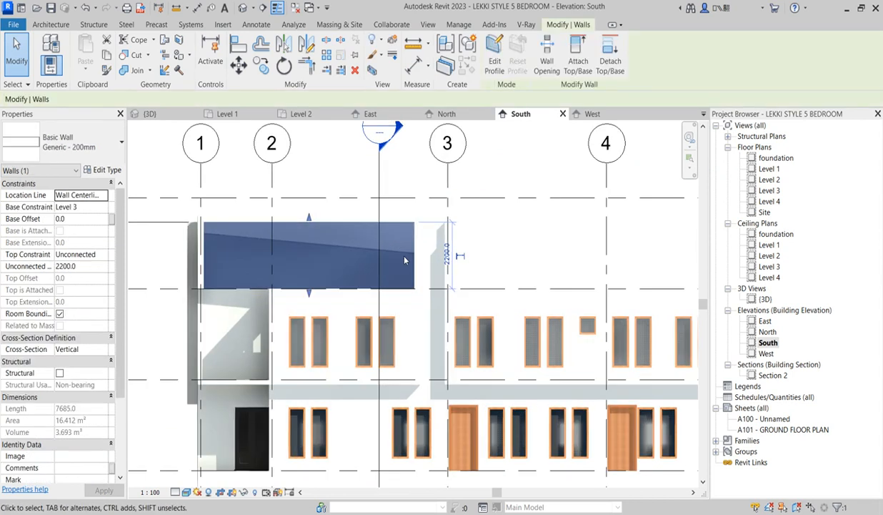
left_click(430, 228)
scroll(451, 244, "up", 2)
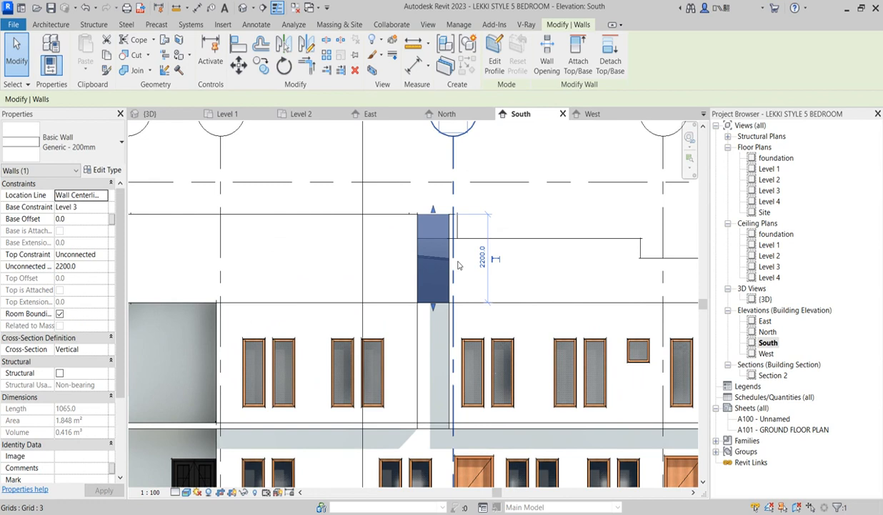
scroll(425, 263, "down", 1)
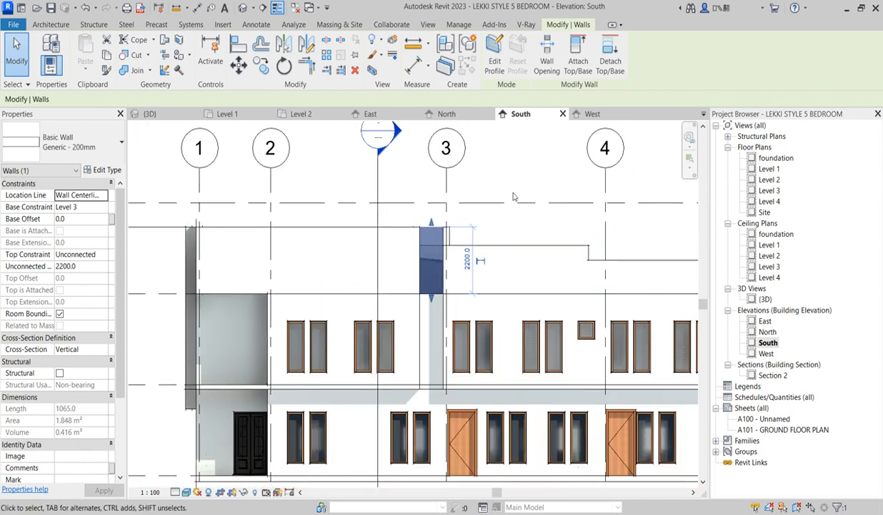
key("Escape")
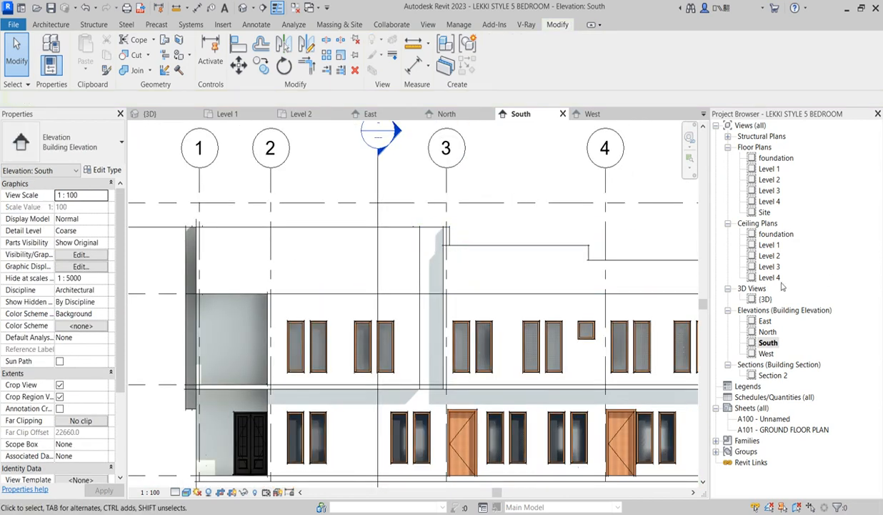
- In the North elevation, shift the upper step of the north Level 3 parapet to grid 3
double_click(765, 298)
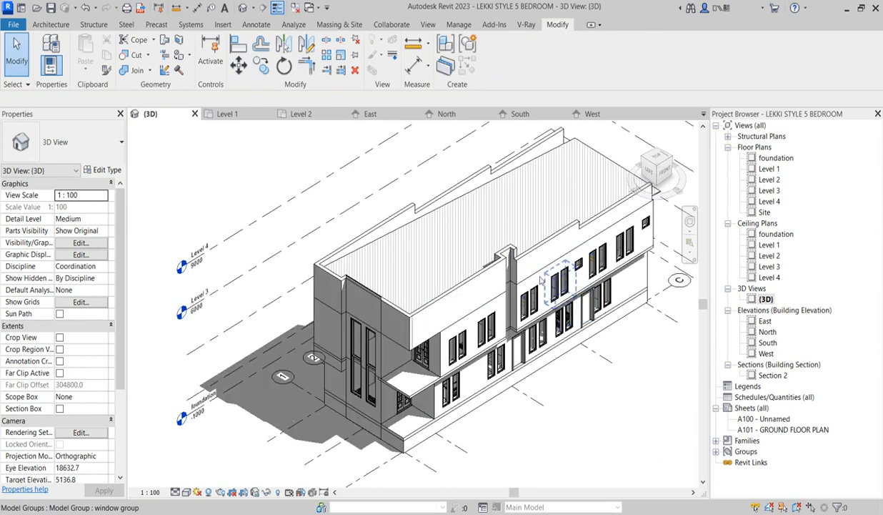
scroll(515, 256, "up", 5)
scroll(521, 268, "down", 3)
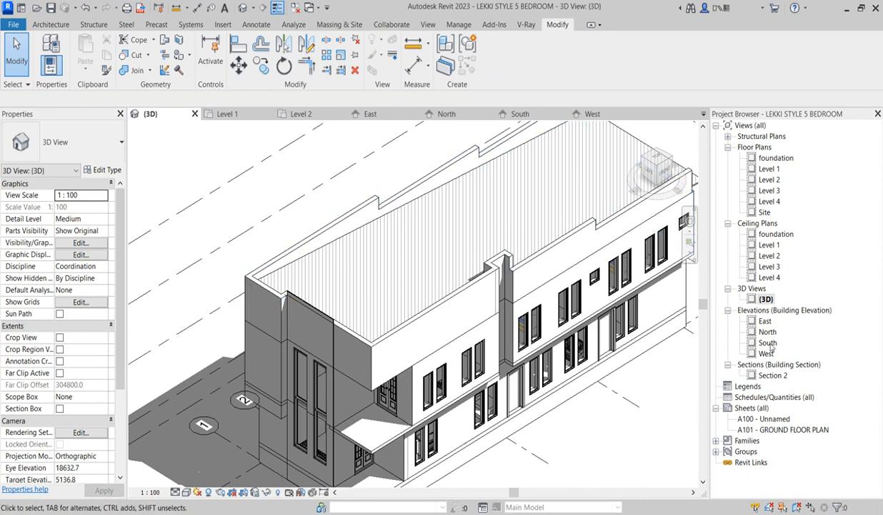
double_click(767, 332)
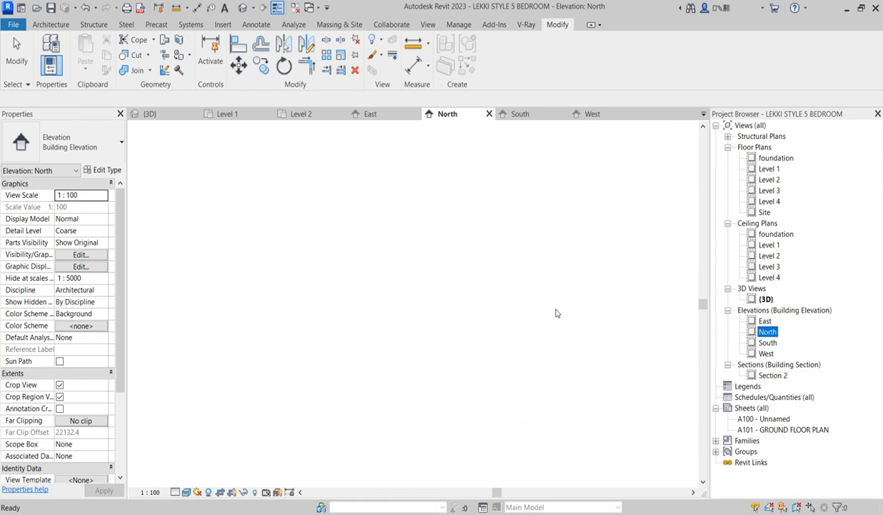
scroll(433, 264, "up", 2)
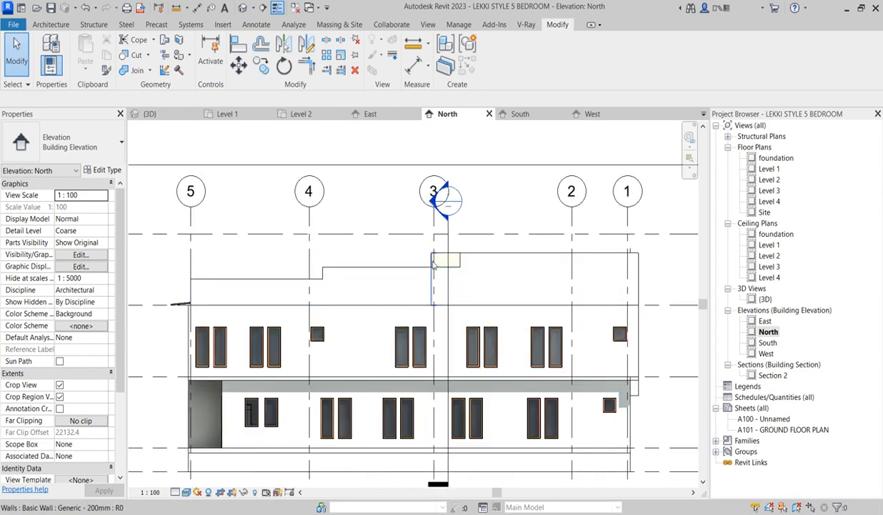
scroll(433, 264, "up", 2)
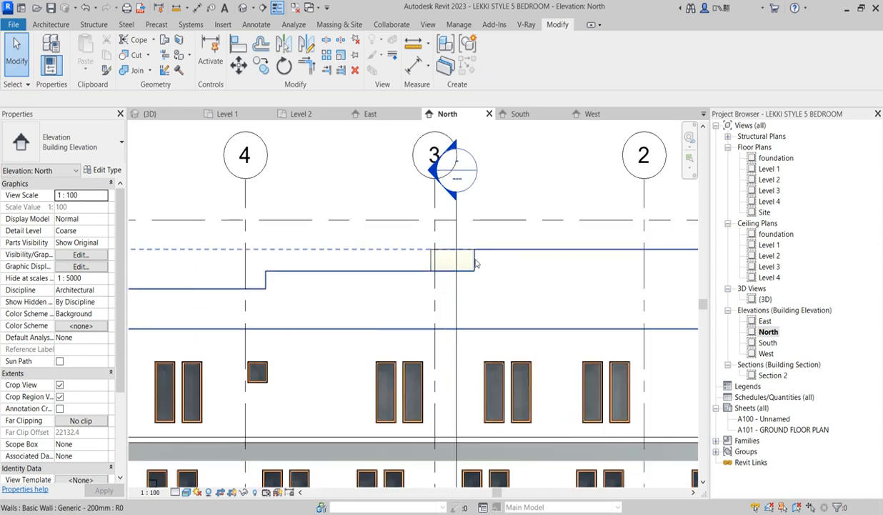
left_click(475, 262)
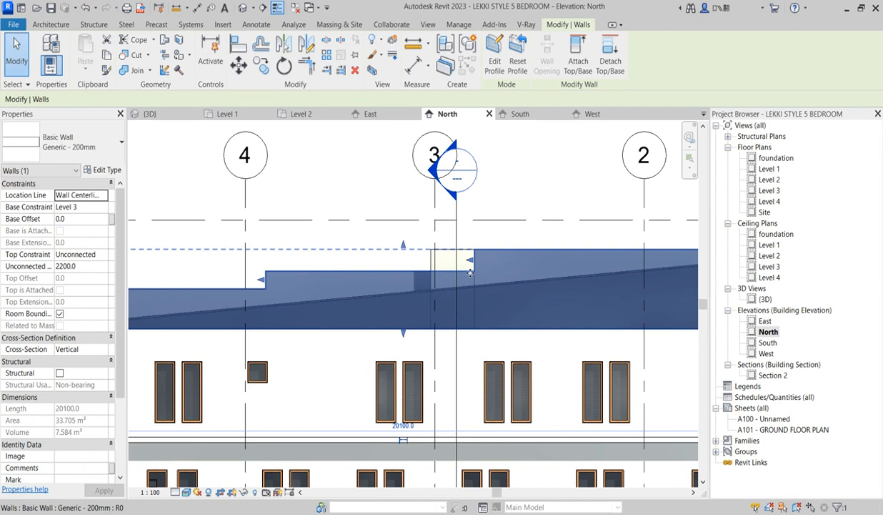
left_click_drag(470, 259, 462, 264)
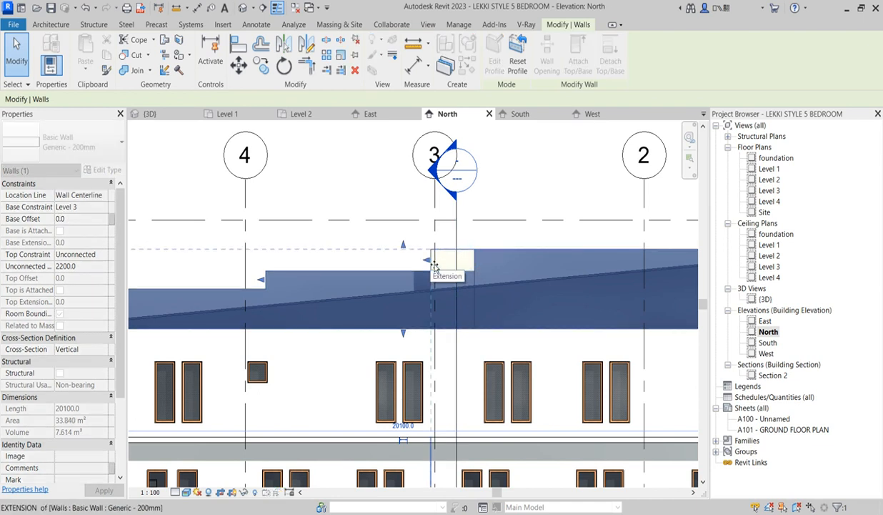
key("Escape")
scroll(496, 243, "down", 3)
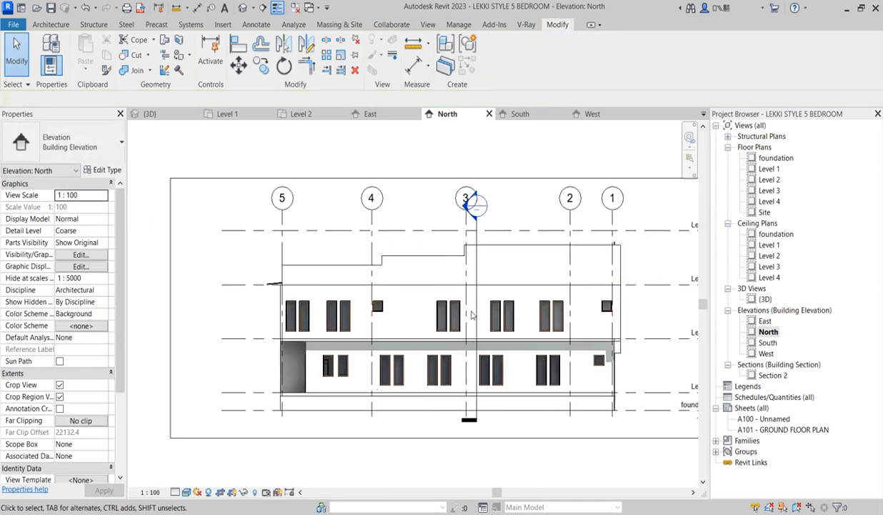
- Move the lower step of the north Level 3 parapet to grid 4
scroll(386, 279, "up", 4)
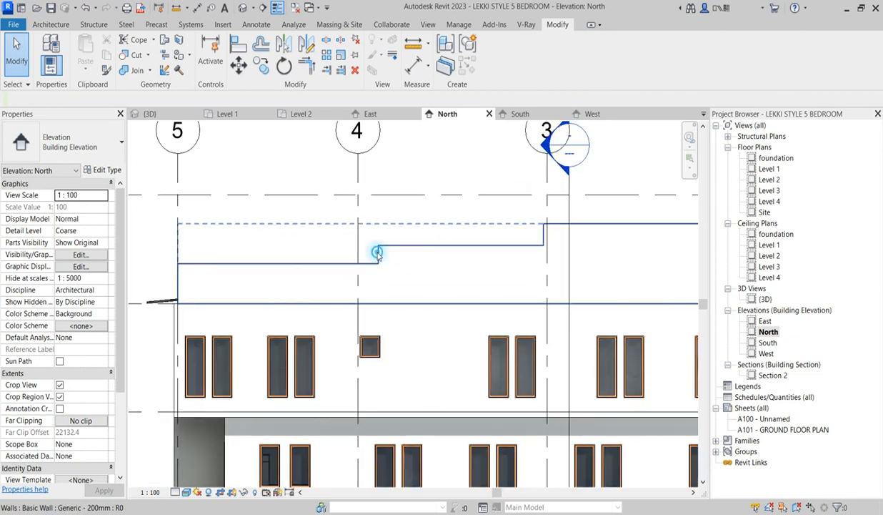
left_click(377, 258)
left_click_drag(374, 258, 361, 263)
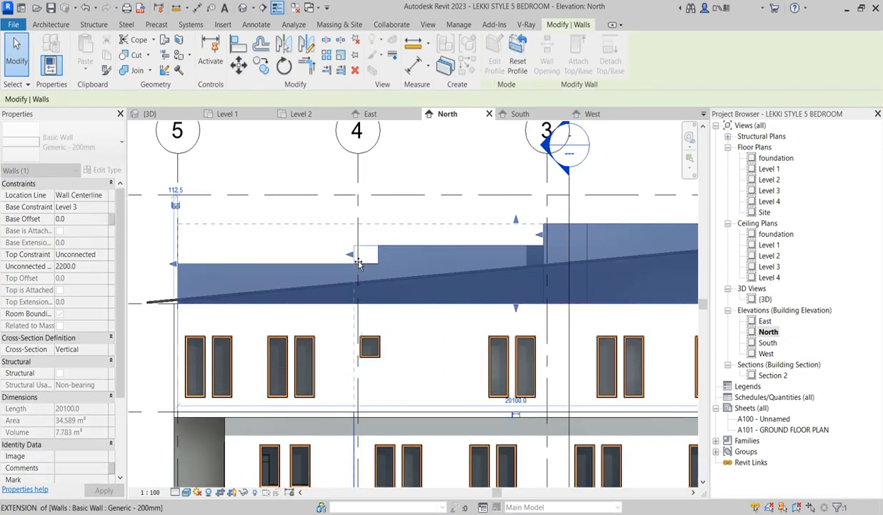
left_click_drag(355, 271, 347, 270)
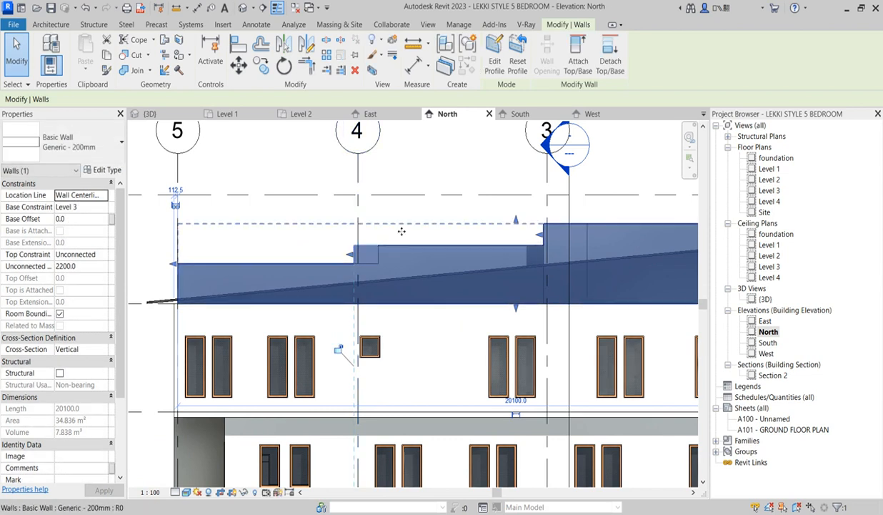
left_click(425, 148)
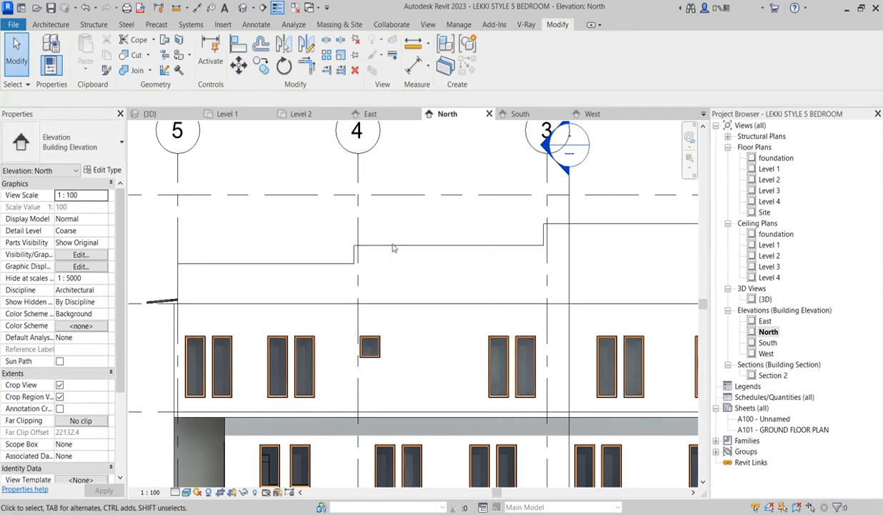
- Select the south Level 3 parapet in the 3D view and shift its step to grid 4 in the North elevation
double_click(765, 299)
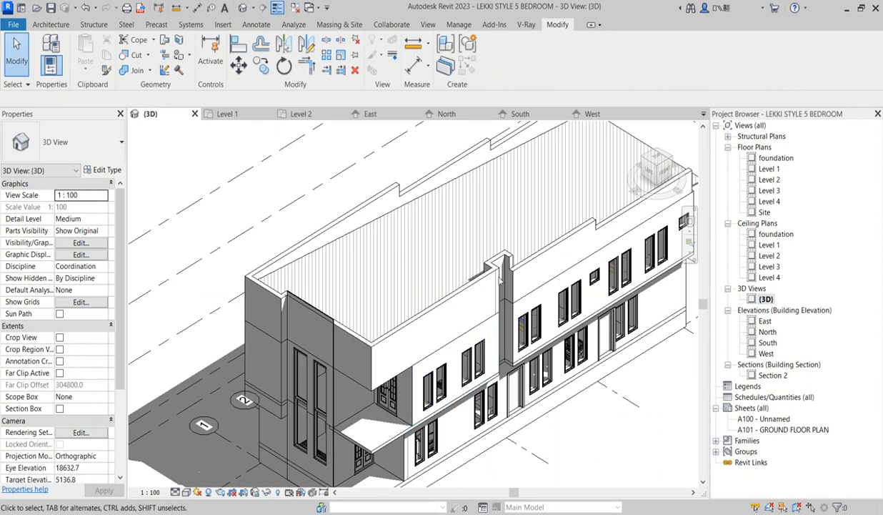
left_click(552, 256)
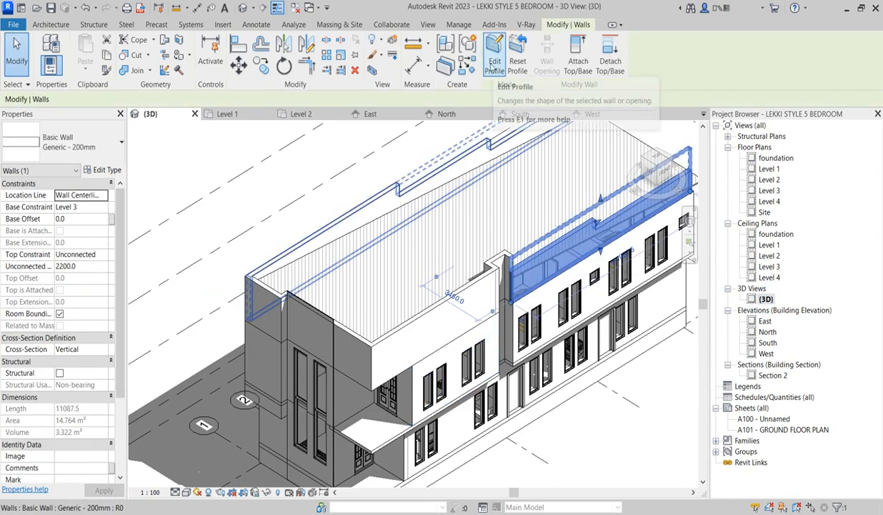
double_click(767, 332)
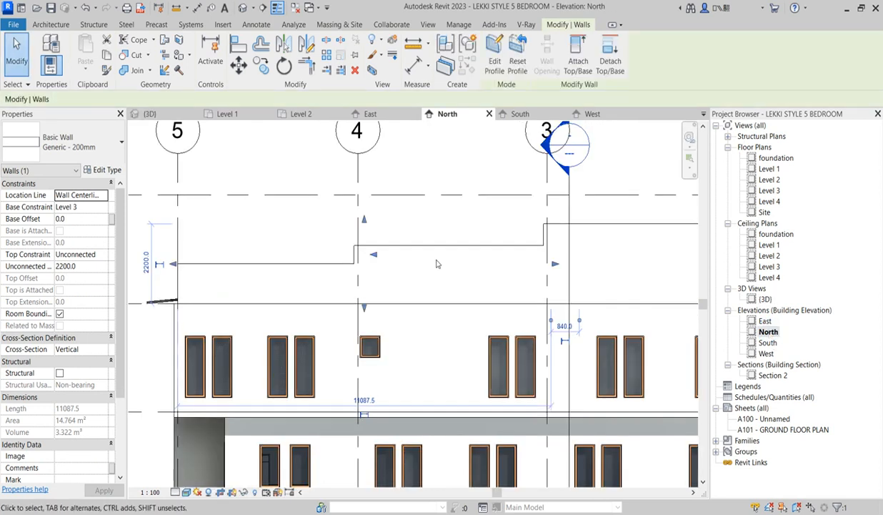
left_click_drag(370, 256, 360, 268)
scroll(396, 295, "down", 2)
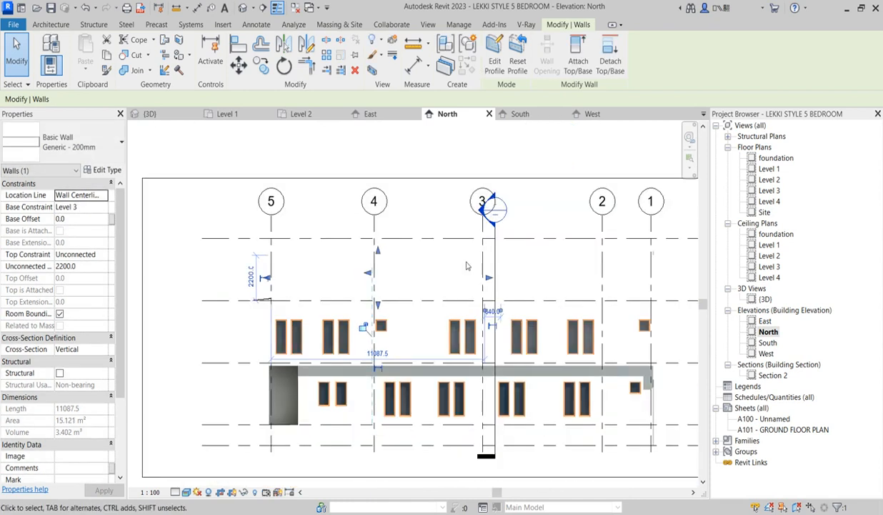
left_click(554, 201)
scroll(418, 347, "down", 3)
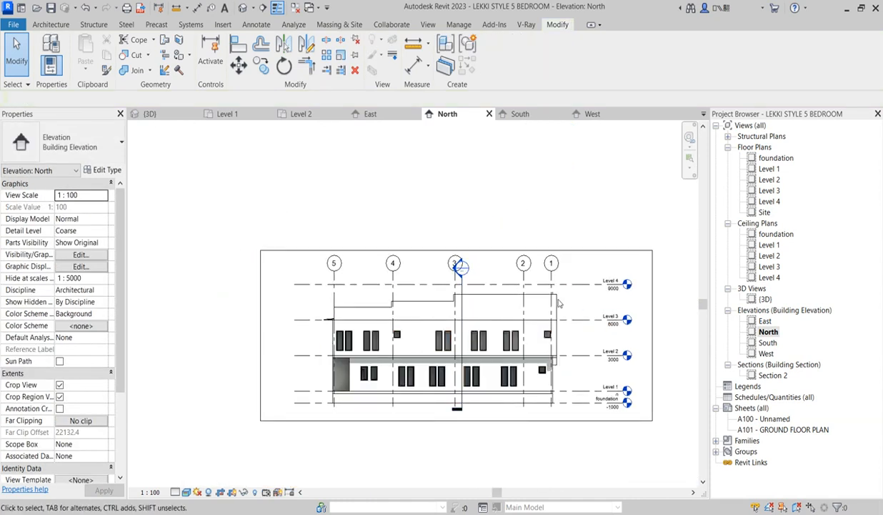
scroll(565, 321, "up", 3)
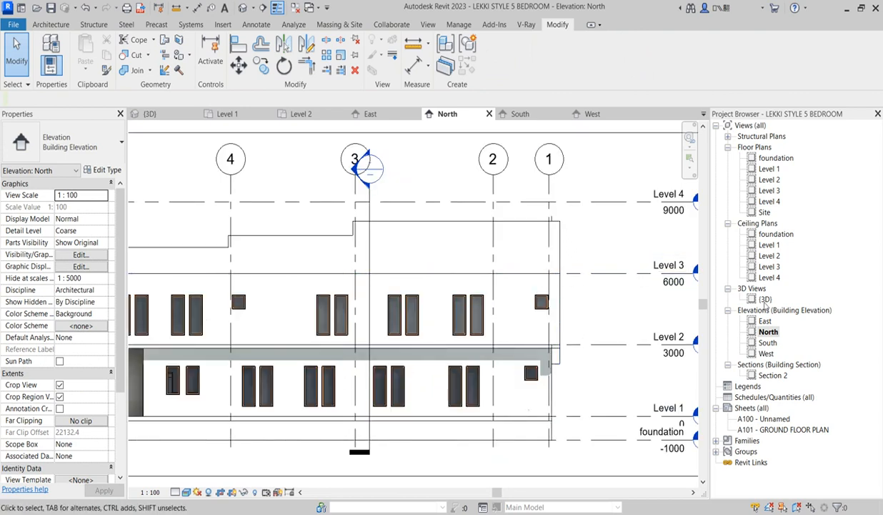
- In the Level 1 plan, draw a 1500 mm high Generic - 200mm wall about 2700 mm long across the entrance porch along grid C
double_click(769, 170)
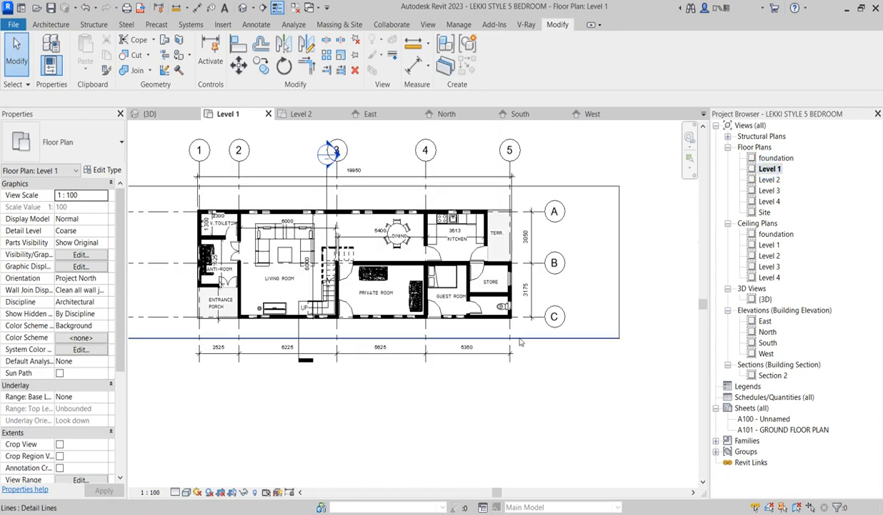
scroll(264, 321, "up", 3)
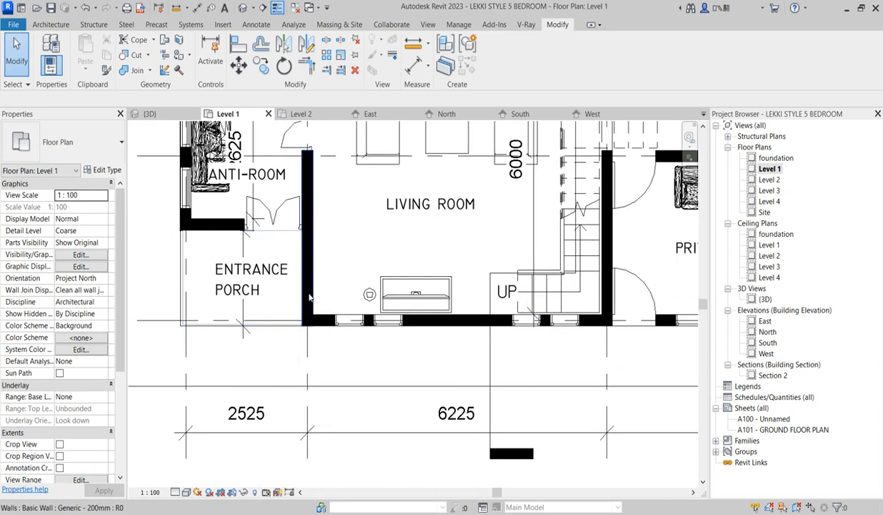
left_click(306, 250)
left_click(468, 66)
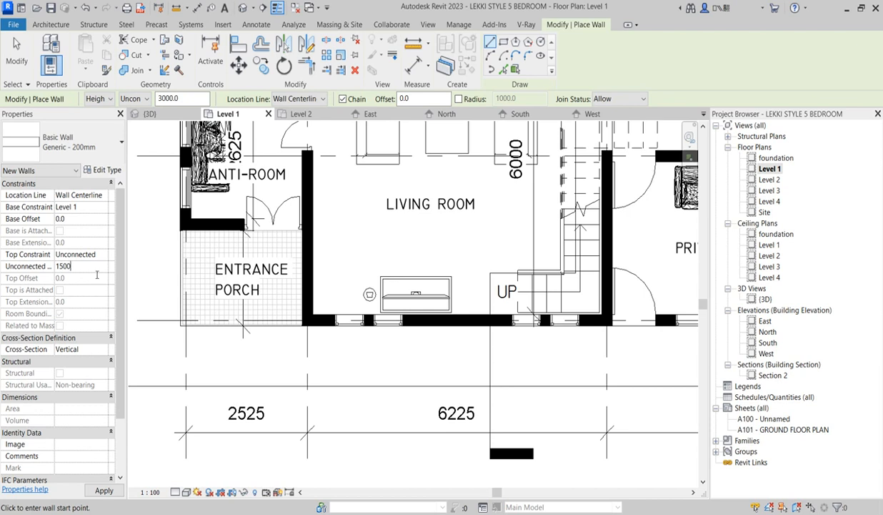
left_click(307, 319)
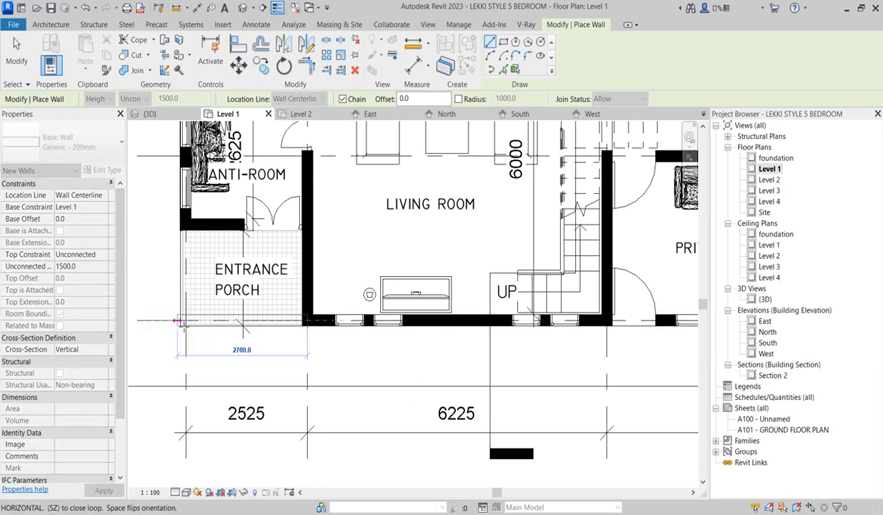
scroll(179, 320, "up", 3)
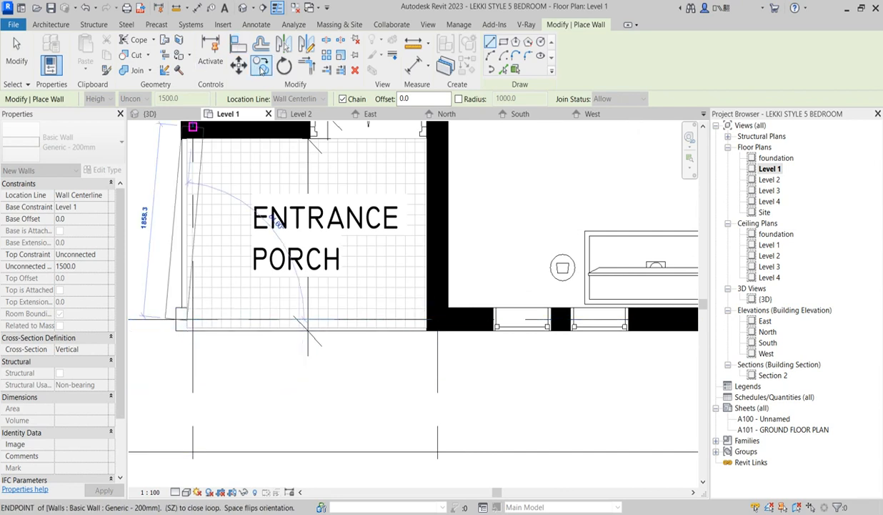
- Align the low porch wall's free end with the porch's outer edge and check the wall in the South elevation
left_click(241, 47)
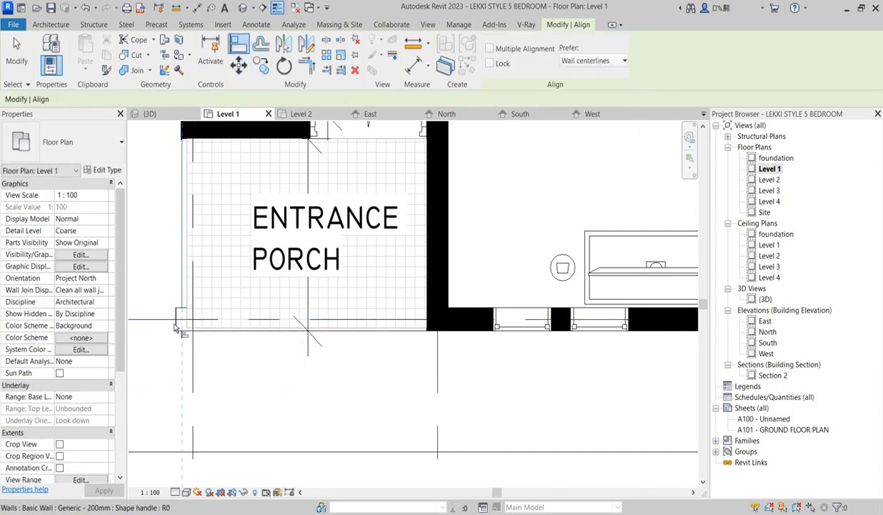
left_click(442, 352)
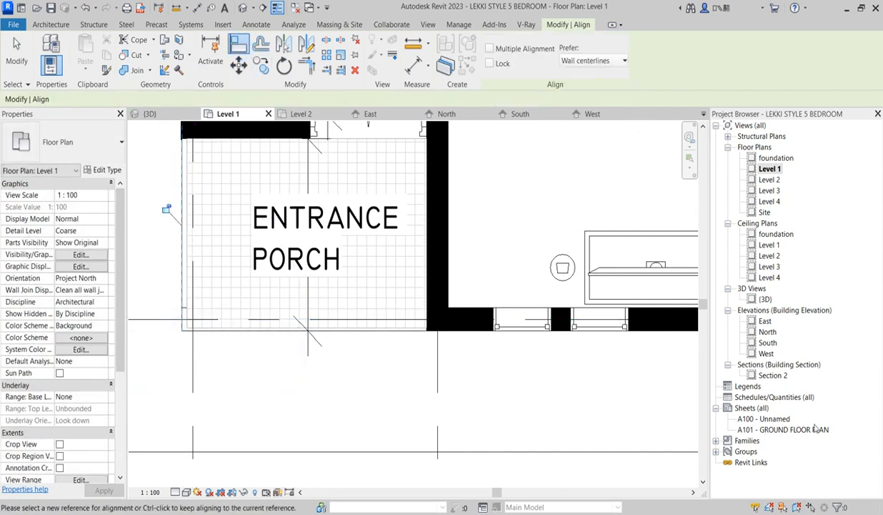
double_click(768, 343)
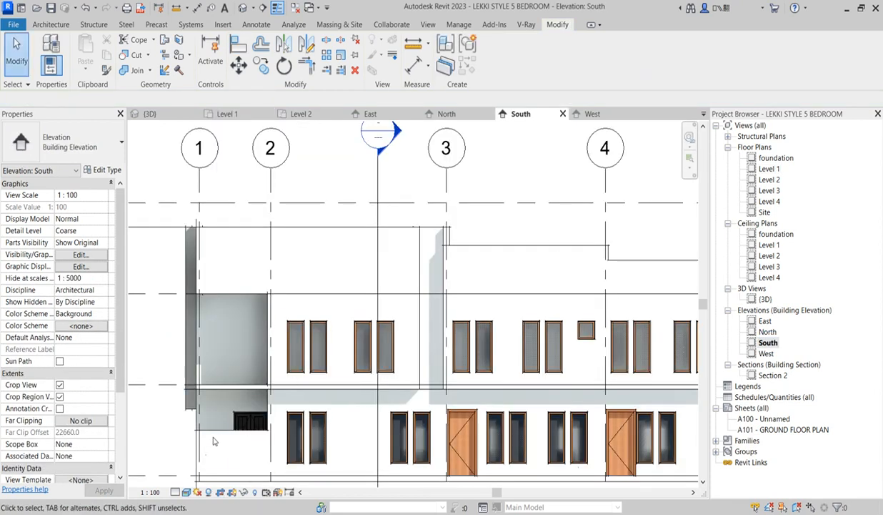
scroll(224, 434, "down", 2)
scroll(221, 436, "up", 2)
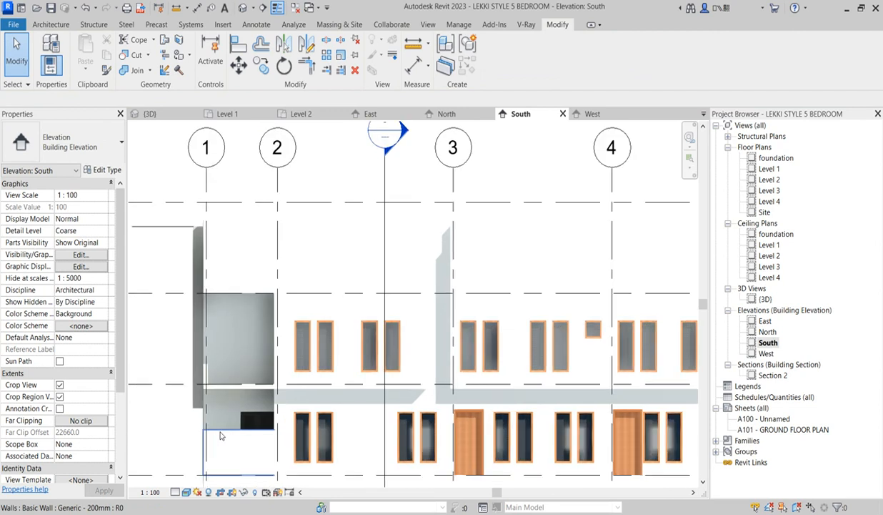
scroll(224, 437, "down", 2)
scroll(243, 456, "up", 2)
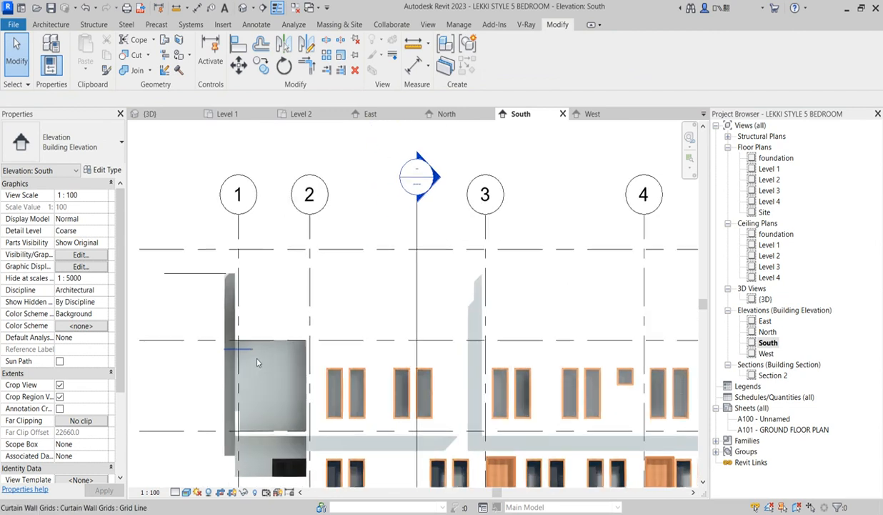
- In the Level 1 plan, start a new wall similar to the thin wall at the anti-room corner beside the entrance porch
double_click(768, 168)
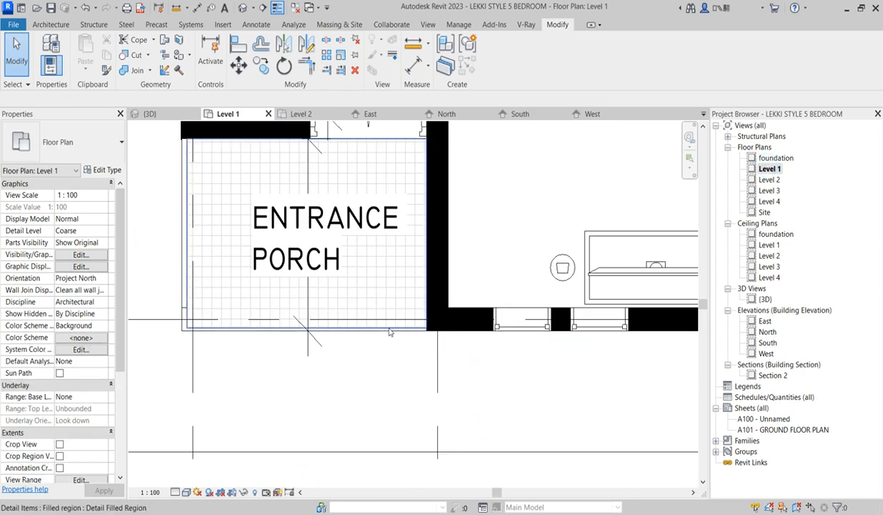
scroll(327, 207, "down", 2)
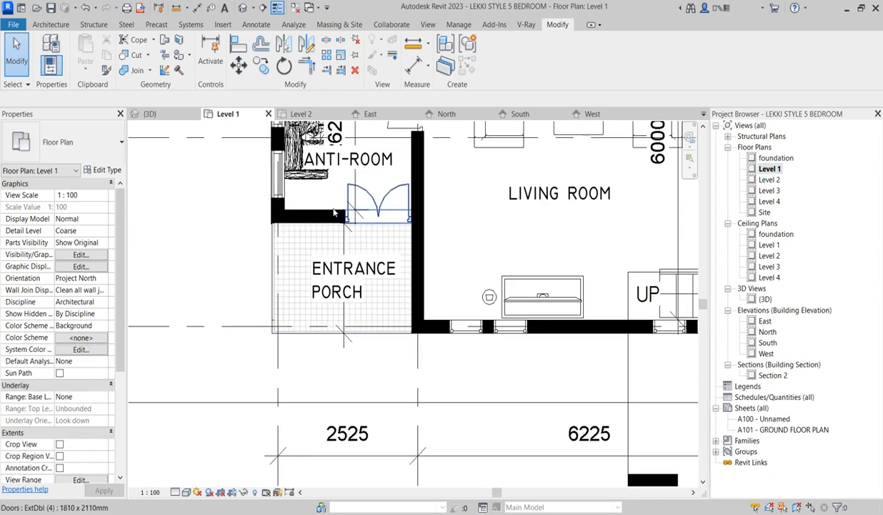
left_click(335, 205)
left_click(197, 234)
scroll(276, 236, "up", 4)
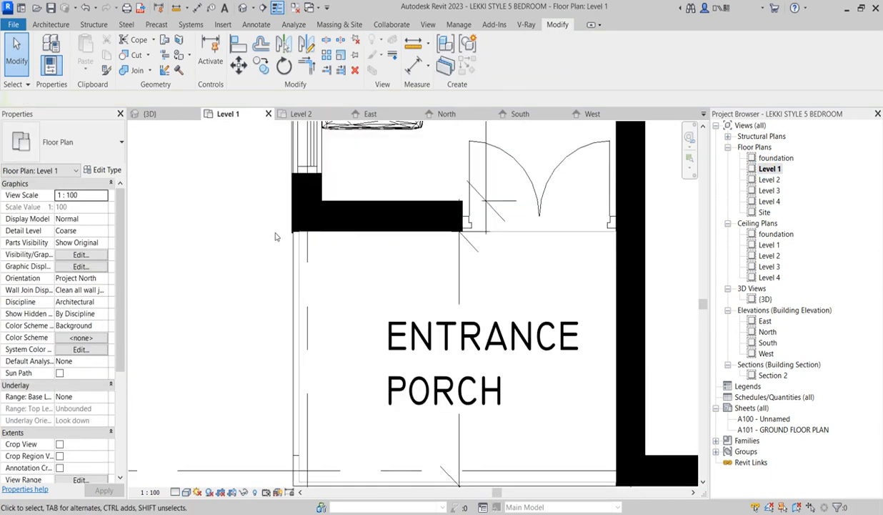
scroll(276, 237, "up", 2)
left_click(307, 223)
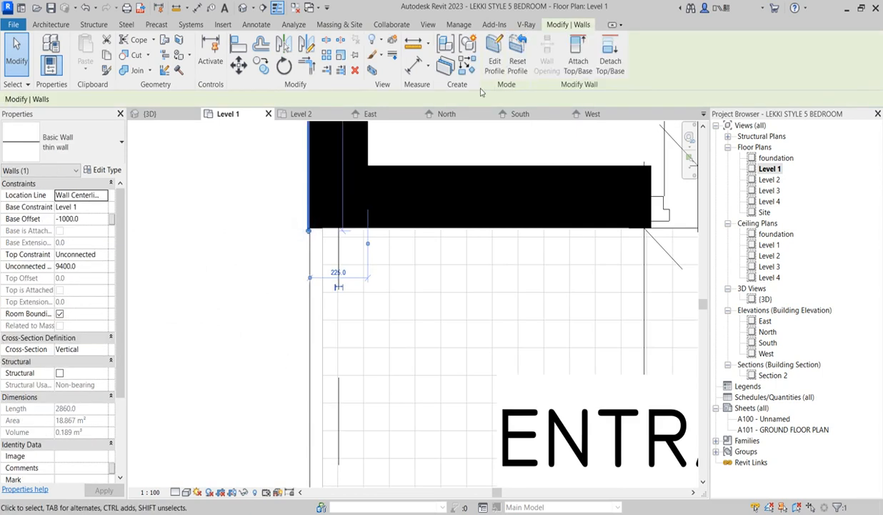
left_click(453, 63)
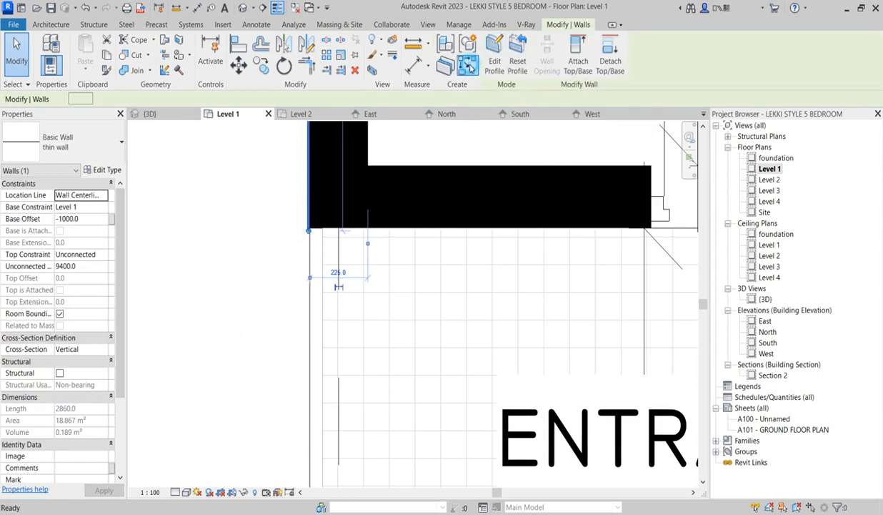
- Duplicate the thin wall type as thin wall 2
left_click(107, 171)
left_click(527, 123)
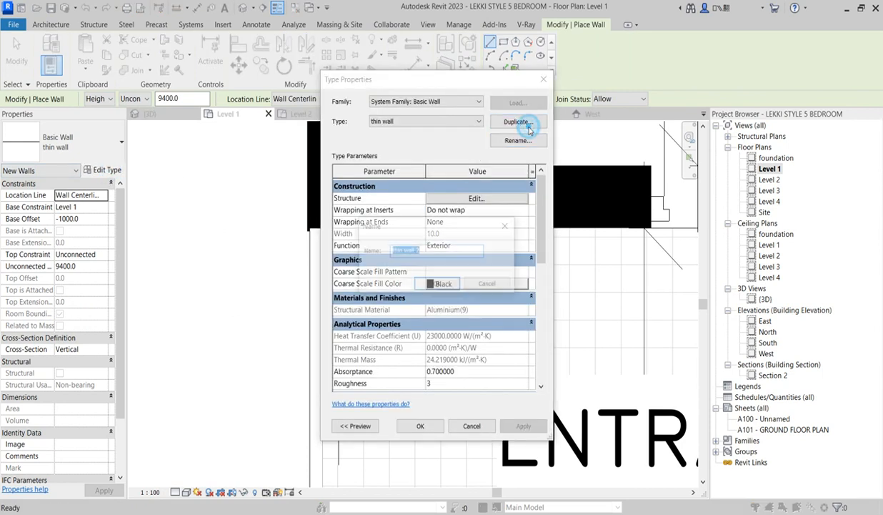
left_click(451, 283)
- In thin wall 2's structure, duplicate the layer's Aluminium(9) material together with its assets
left_click(476, 198)
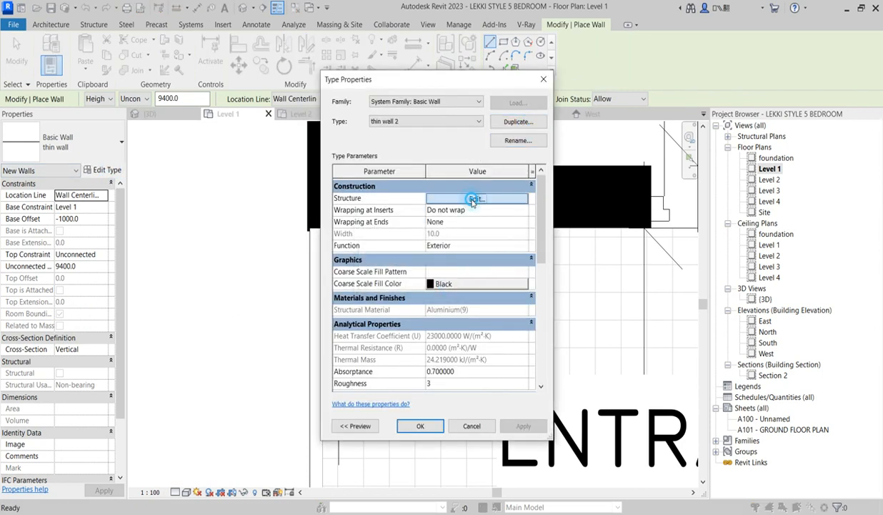
left_click(438, 206)
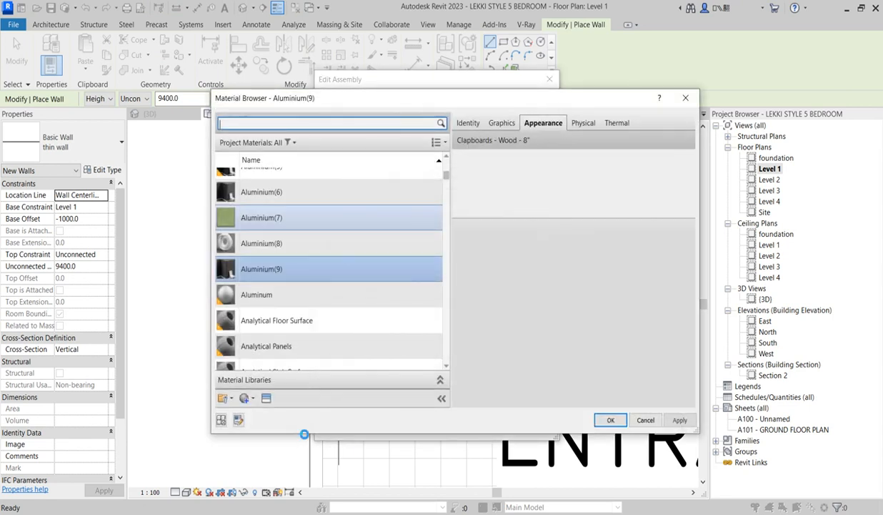
left_click(306, 279)
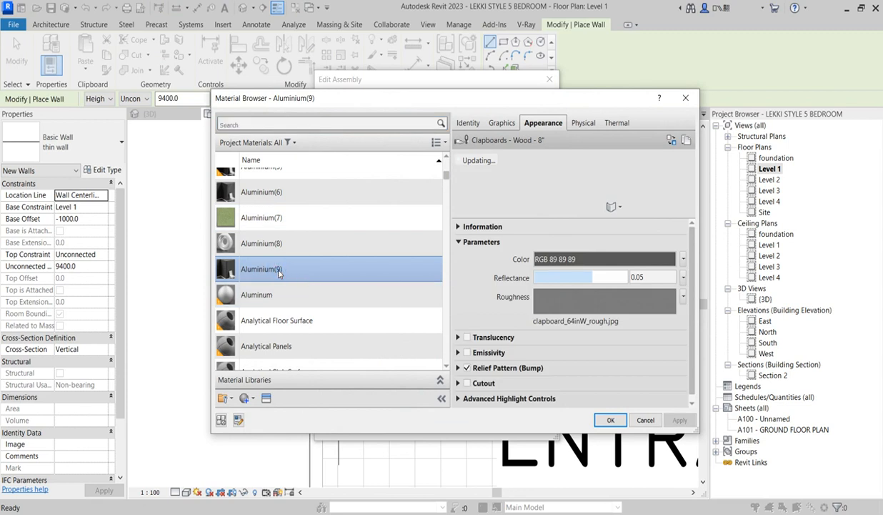
right_click(278, 272)
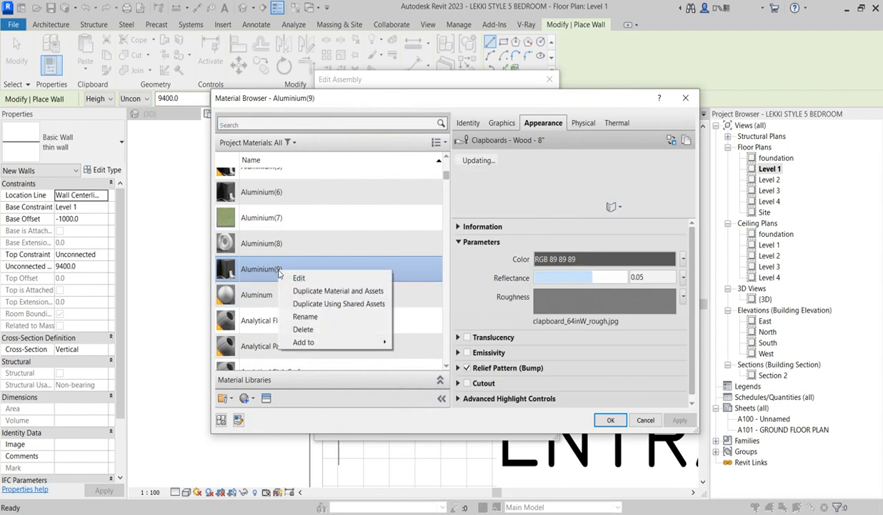
left_click(341, 291)
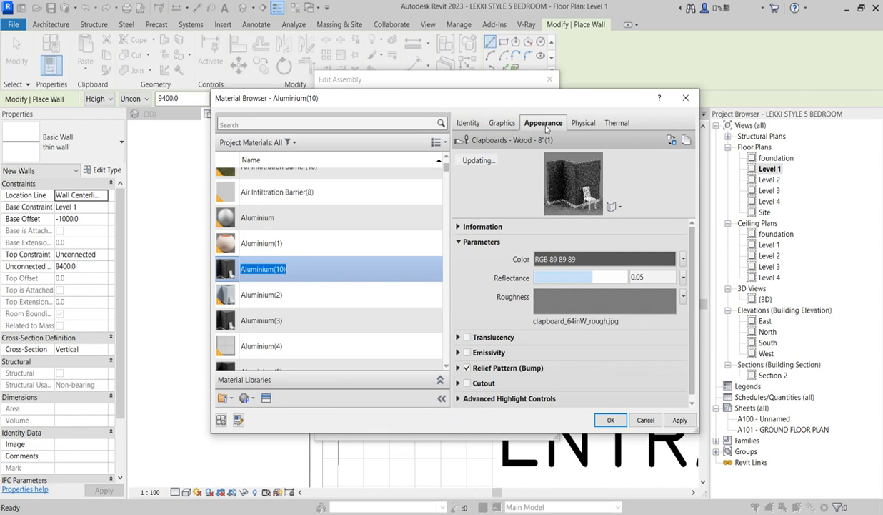
- Replace the duplicated material's appearance asset with Clapboards - Smooth - 4" from the Appearance Library's Siding category
left_click(671, 144)
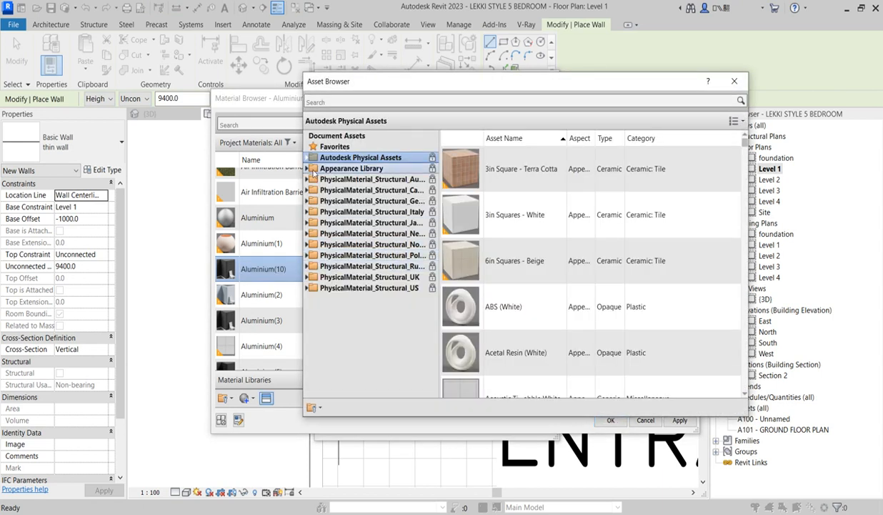
left_click(308, 168)
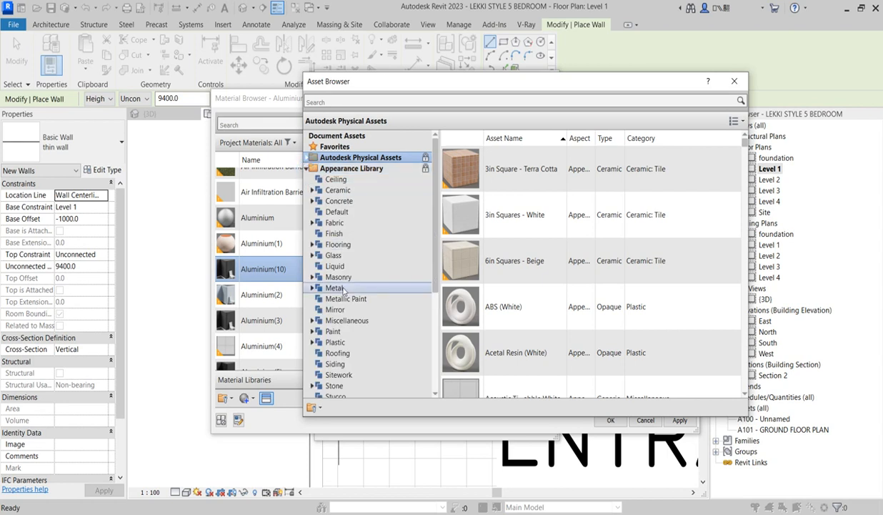
scroll(343, 288, "down", 2)
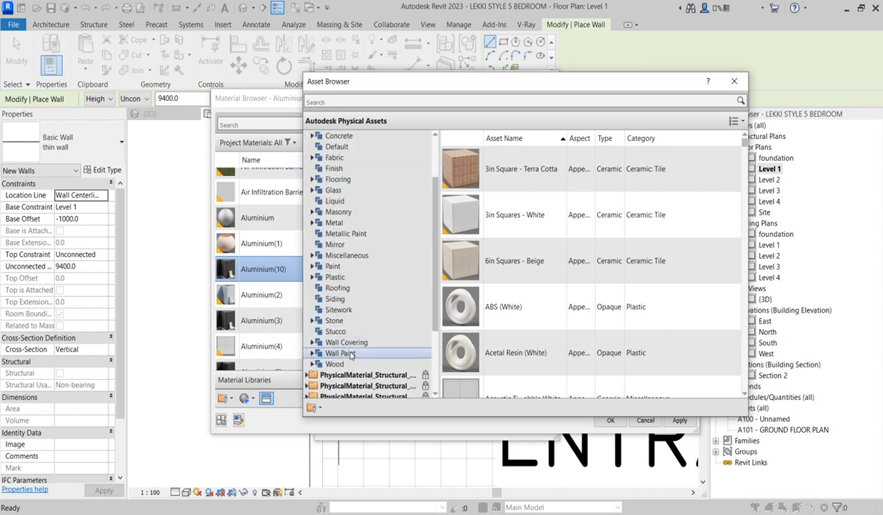
left_click(338, 300)
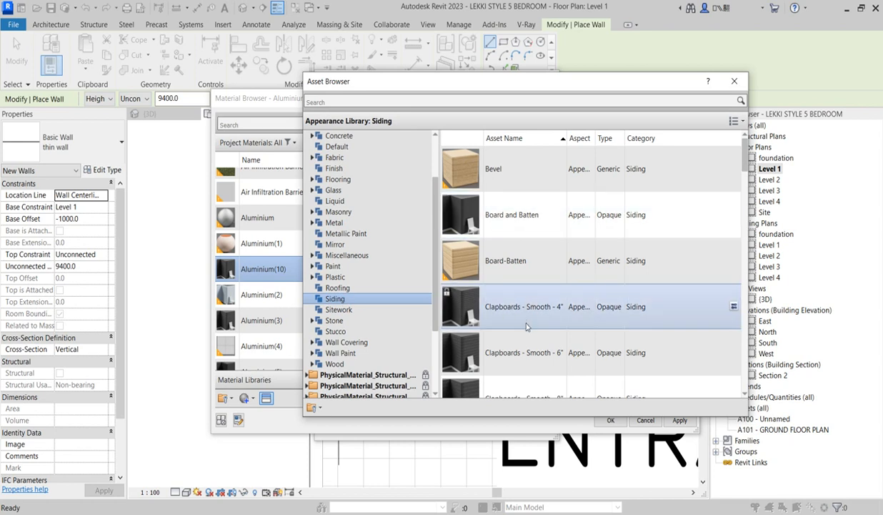
scroll(518, 369, "down", 3)
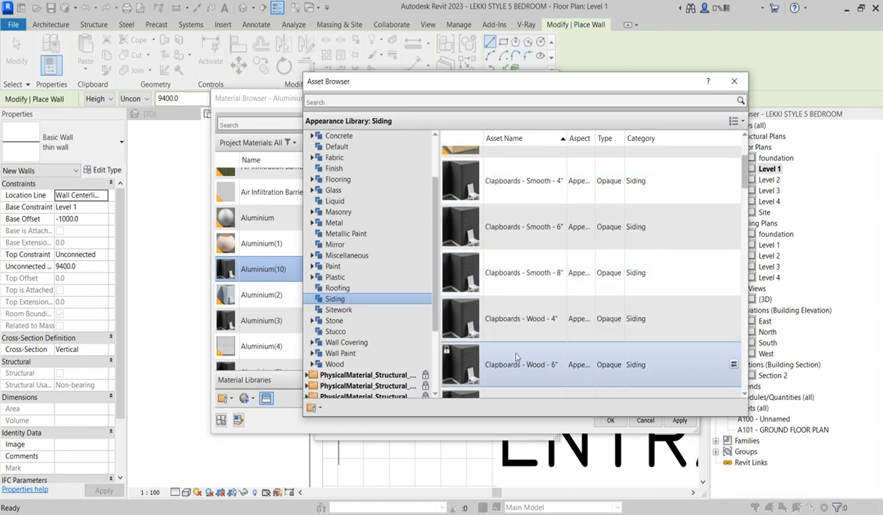
scroll(518, 356, "down", 3)
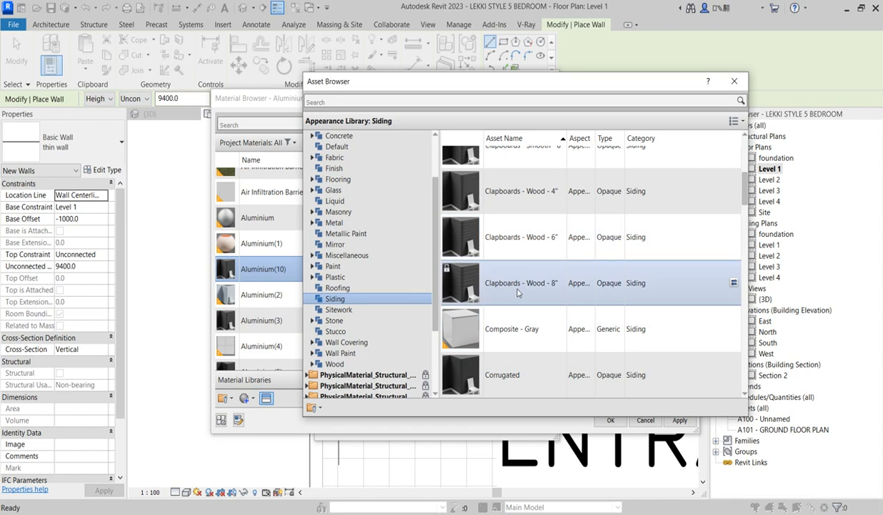
scroll(517, 306, "up", 3)
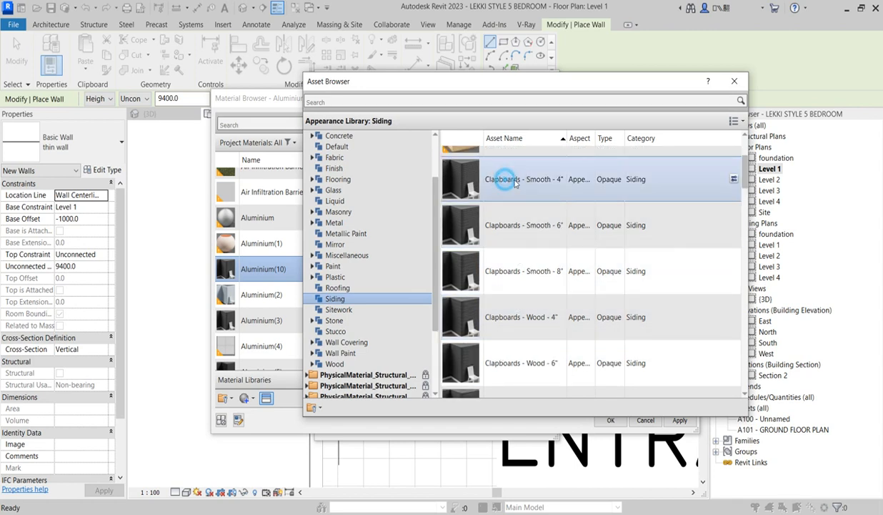
left_click(734, 81)
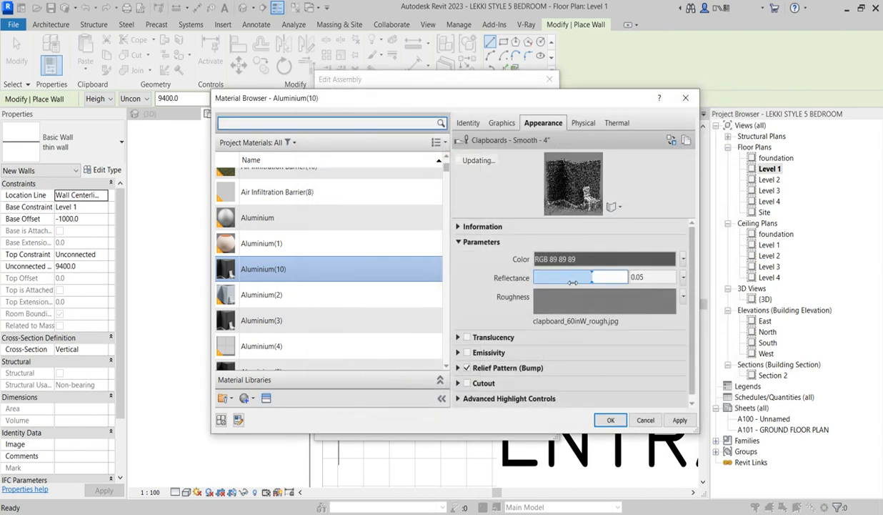
- Set the material's appearance color to RGB 182 182 182 and apply the material to thin wall 2
left_click(595, 259)
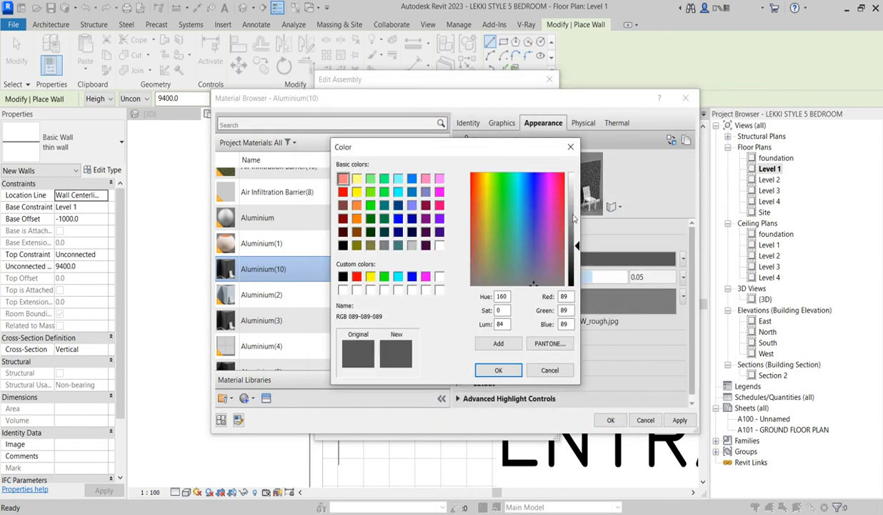
left_click(574, 214)
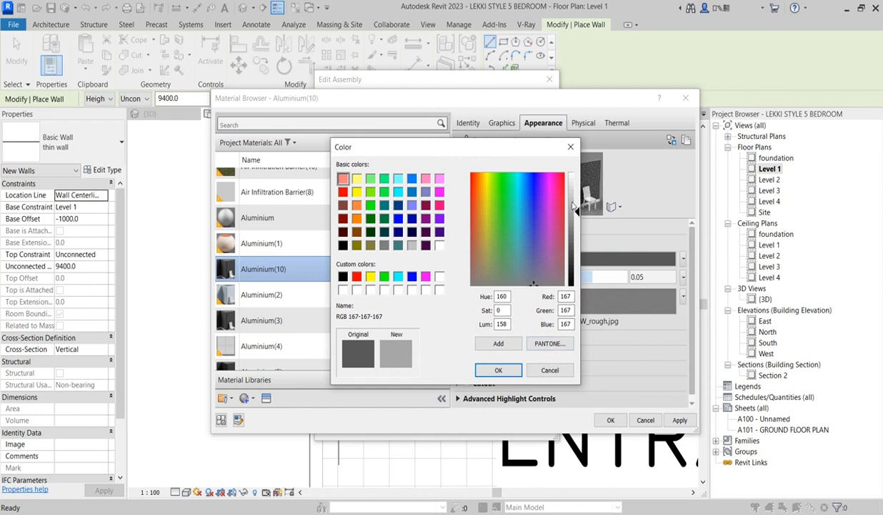
left_click_drag(576, 210, 575, 203)
left_click(499, 370)
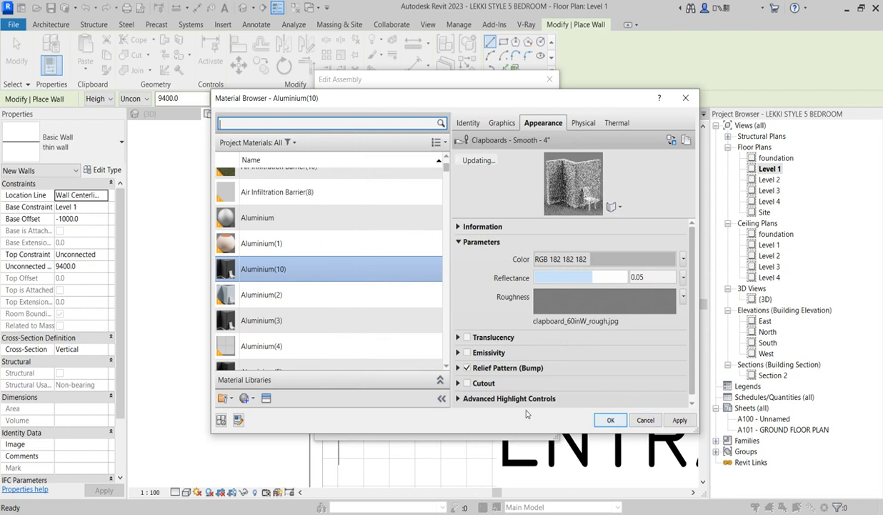
left_click(611, 421)
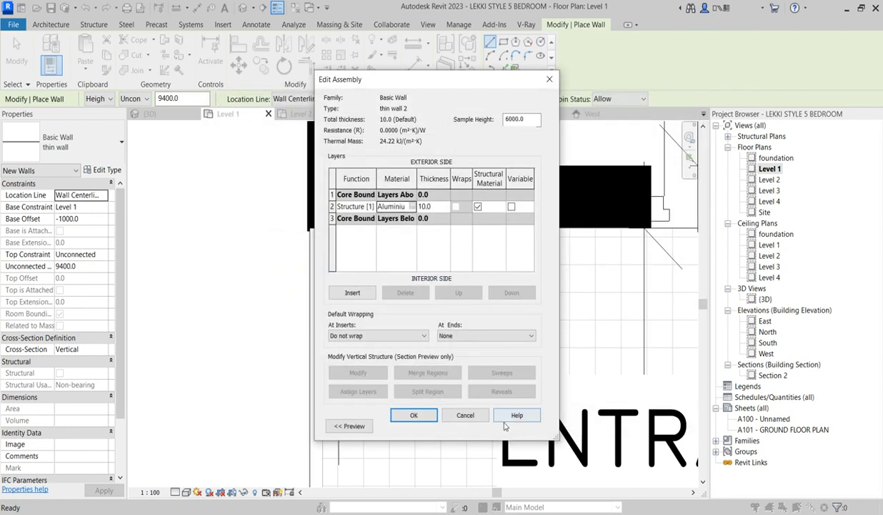
left_click(414, 417)
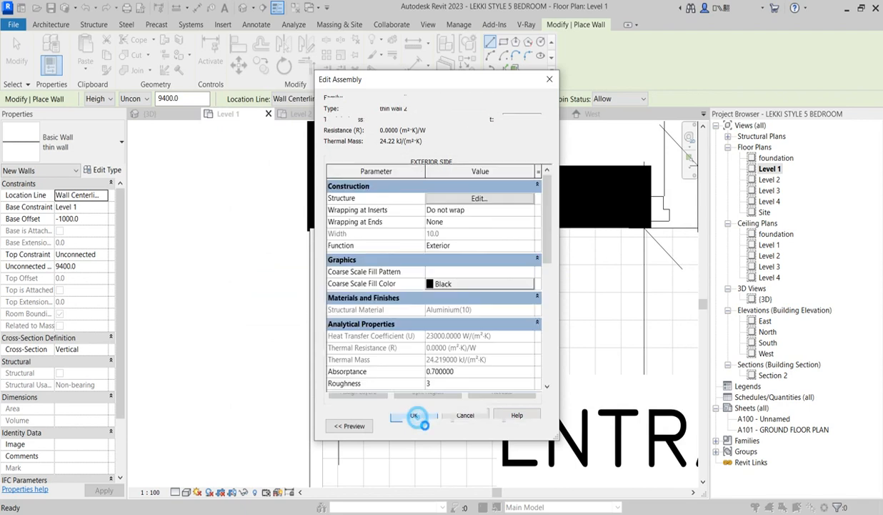
left_click(420, 426)
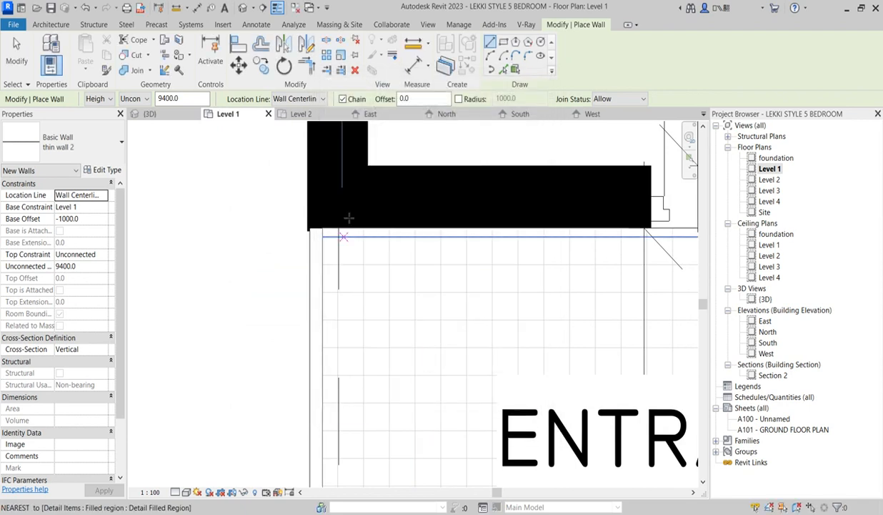
- Draw a thin wall 2 with base offset 0 and height 3000, about 2508 mm along the anti-room wall, continuing down the porch's living room side
scroll(299, 231, "up", 4)
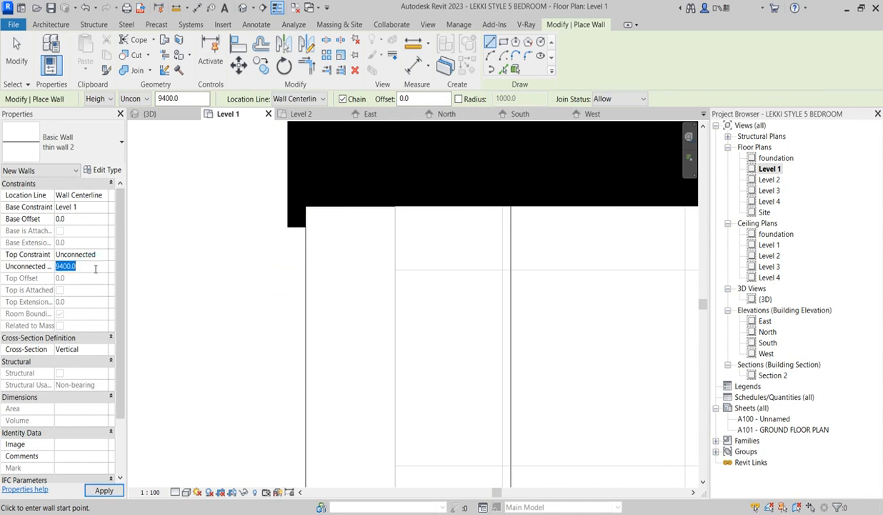
type("0")
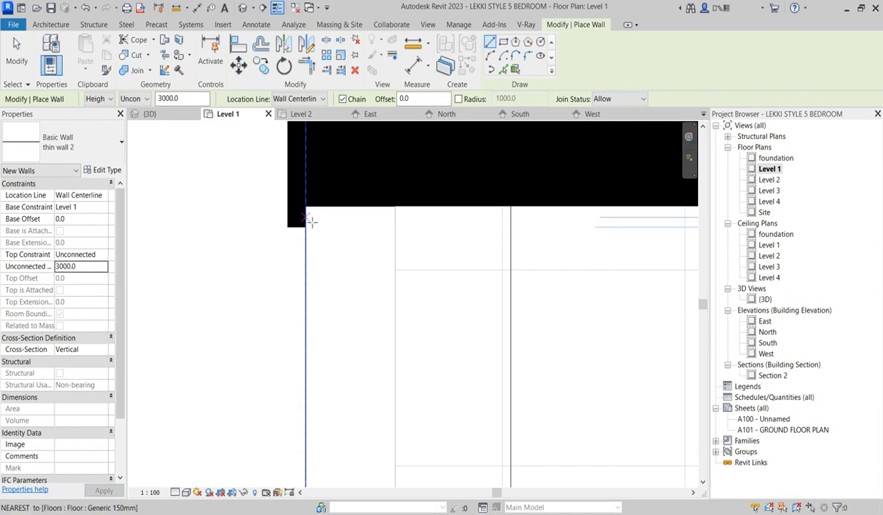
left_click(307, 219)
scroll(519, 221, "down", 3)
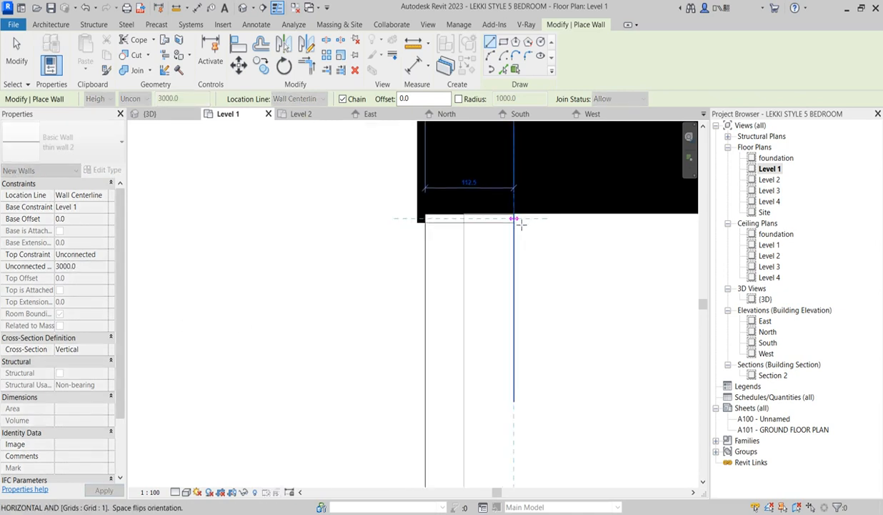
scroll(520, 224, "down", 4)
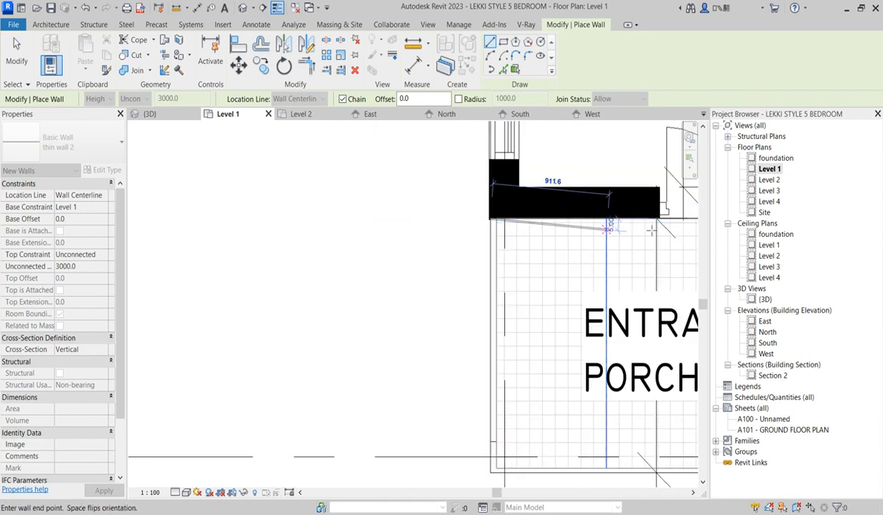
scroll(650, 229, "up", 2)
scroll(573, 219, "down", 3)
scroll(683, 219, "up", 2)
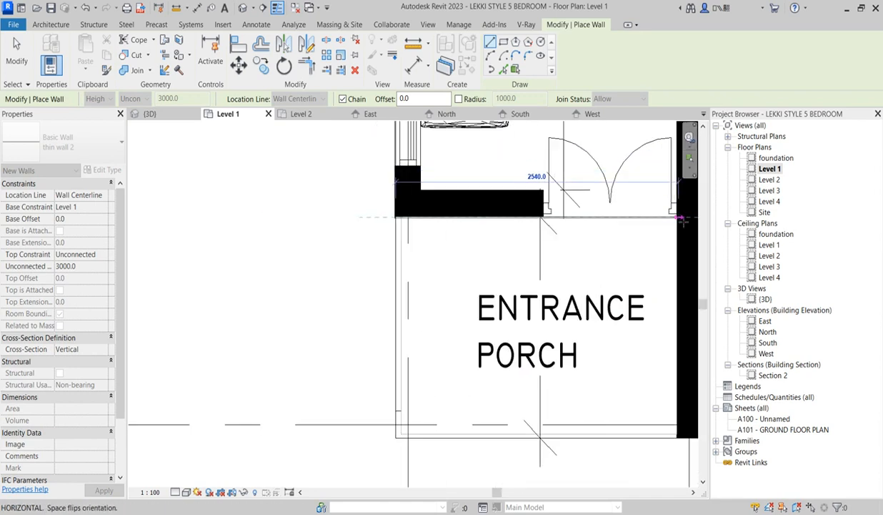
scroll(682, 219, "up", 3)
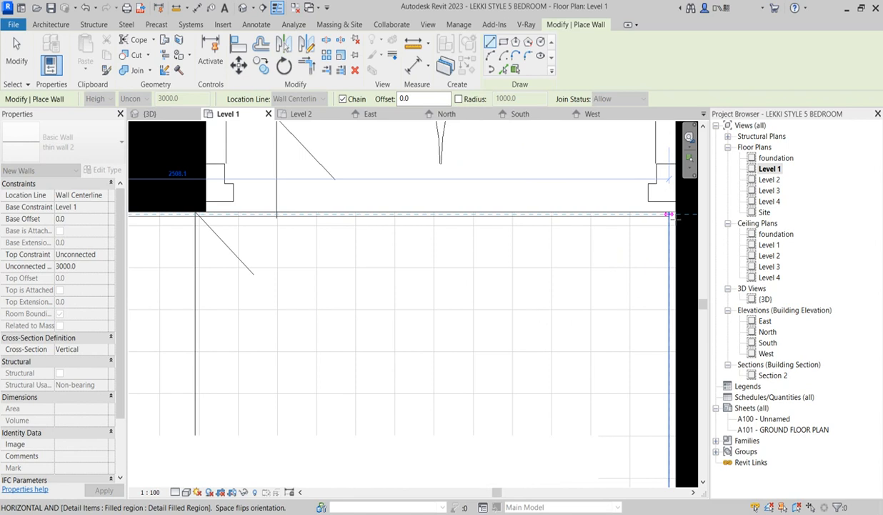
scroll(671, 215, "down", 3)
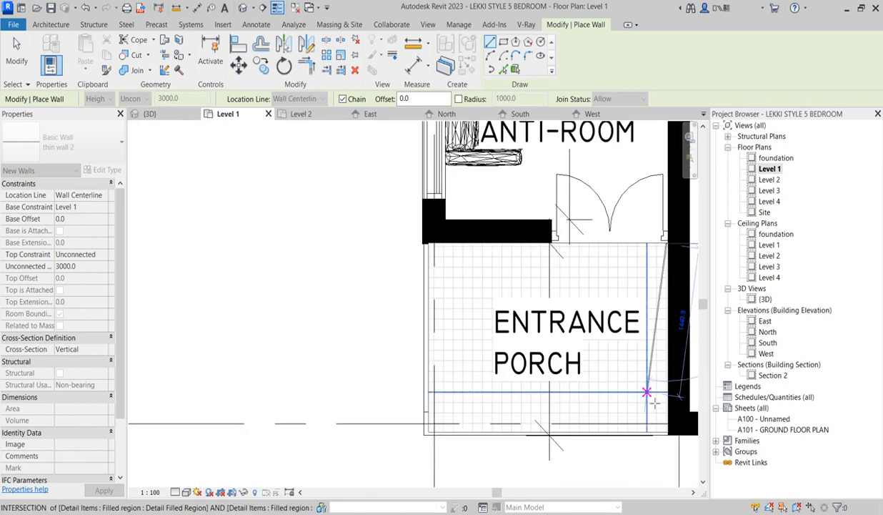
scroll(670, 432, "up", 4)
left_click(669, 433)
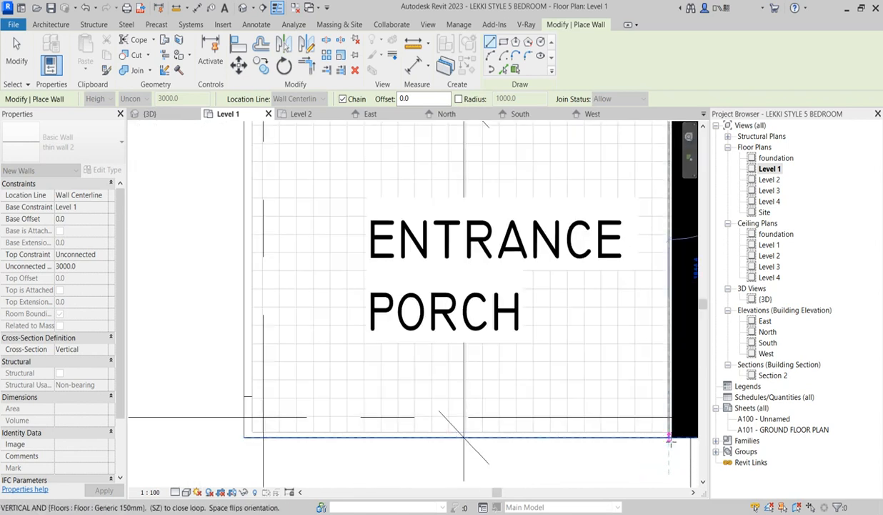
right_click(509, 284)
left_click(541, 292)
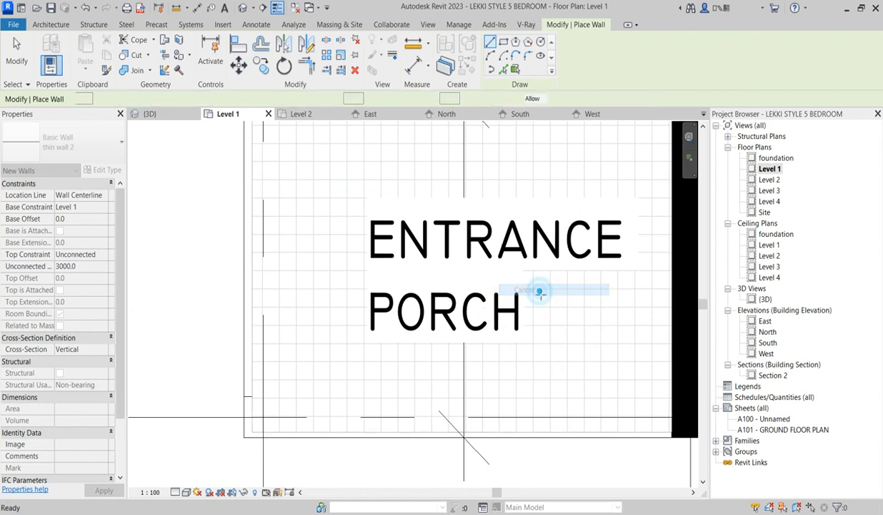
right_click(530, 286)
left_click(547, 293)
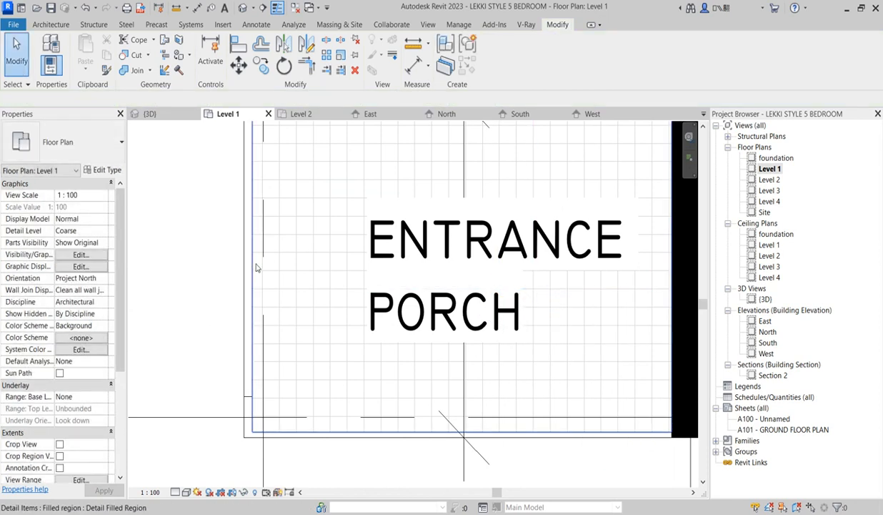
- Hide the entrance porch's filled region in the Level 1 plan
left_click(252, 253)
scroll(257, 254, "down", 3)
right_click(285, 250)
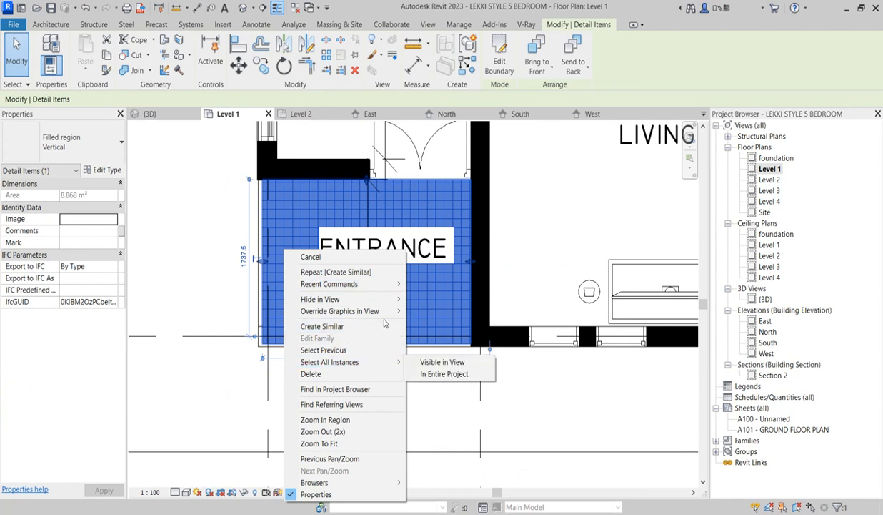
mouse_move(357, 298)
left_click(429, 299)
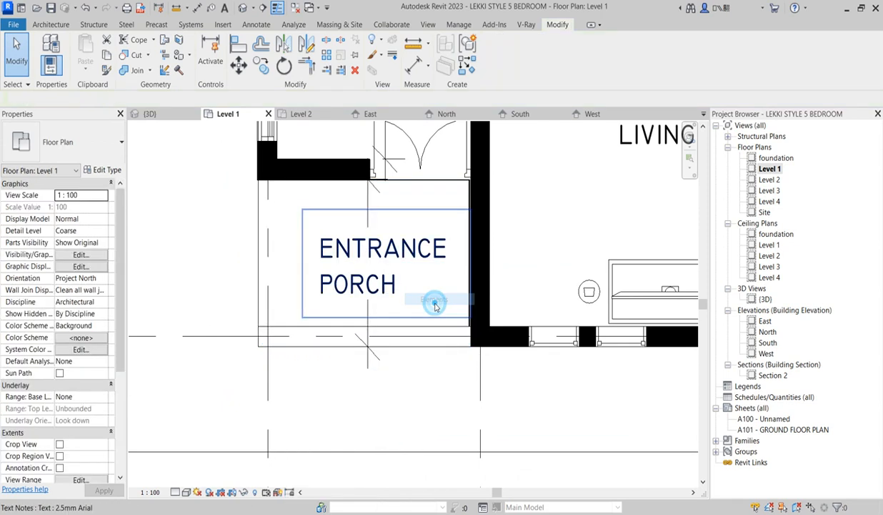
- Align the thin wall across the entrance porch's double door with the anti-room wall
scroll(425, 179, "up", 5)
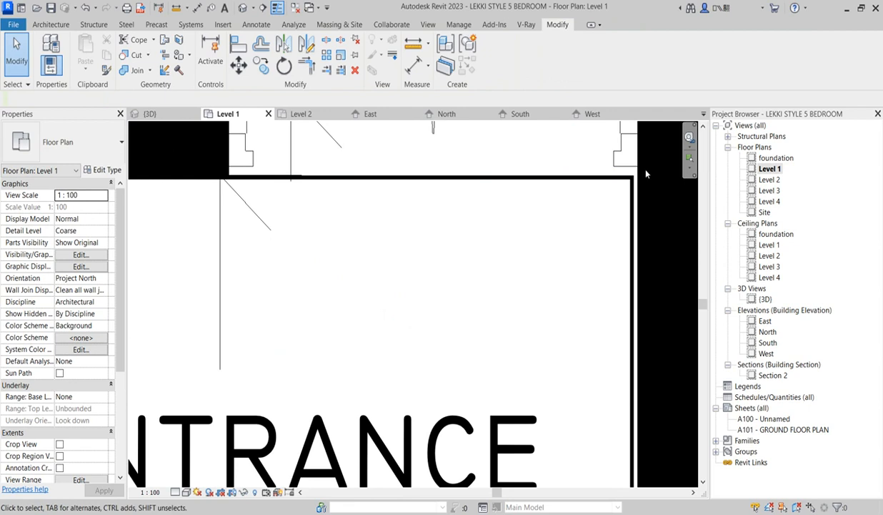
left_click(238, 45)
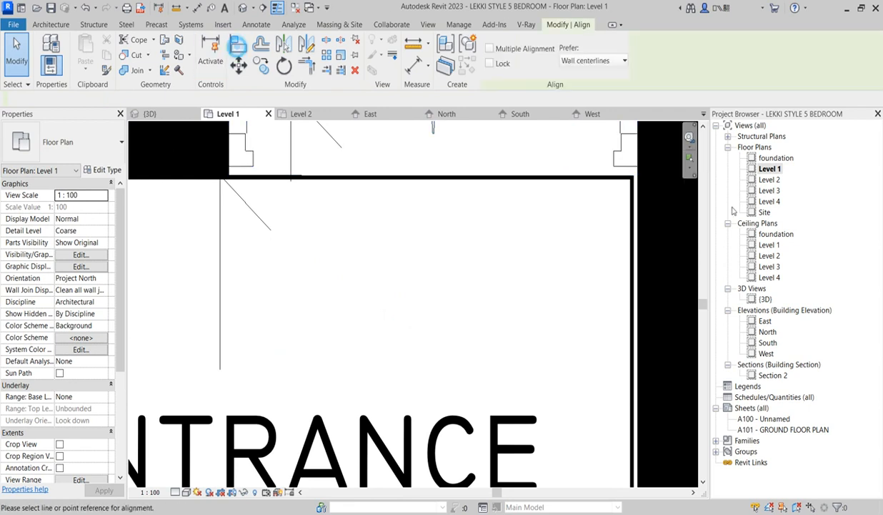
left_click(628, 168)
left_click(612, 187)
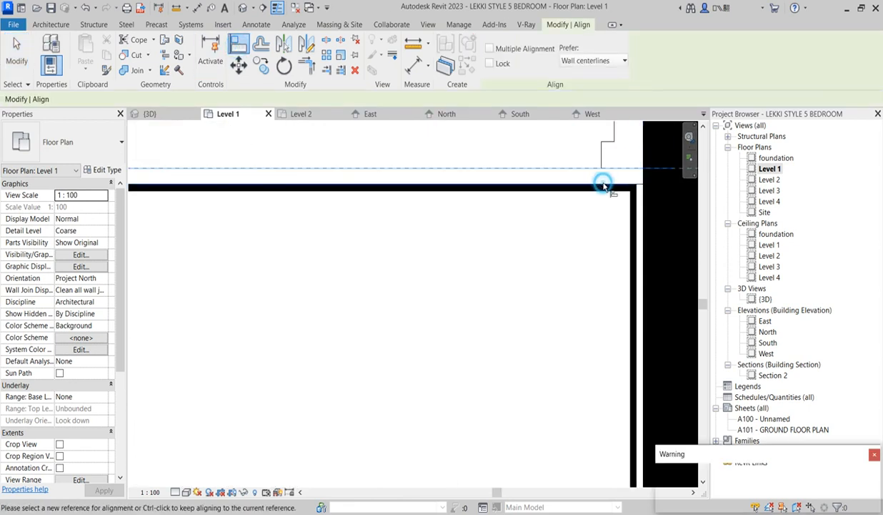
scroll(605, 240, "down", 3)
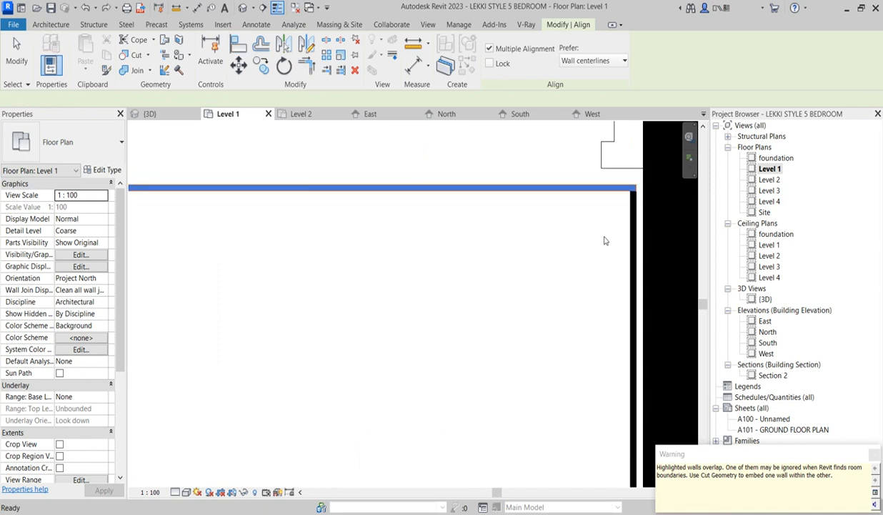
scroll(599, 262, "down", 3)
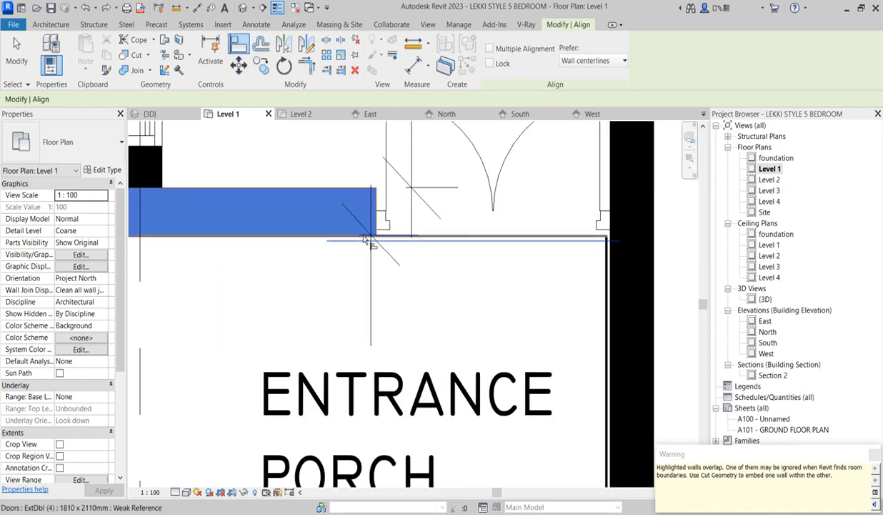
scroll(371, 241, "up", 3)
scroll(422, 281, "down", 2)
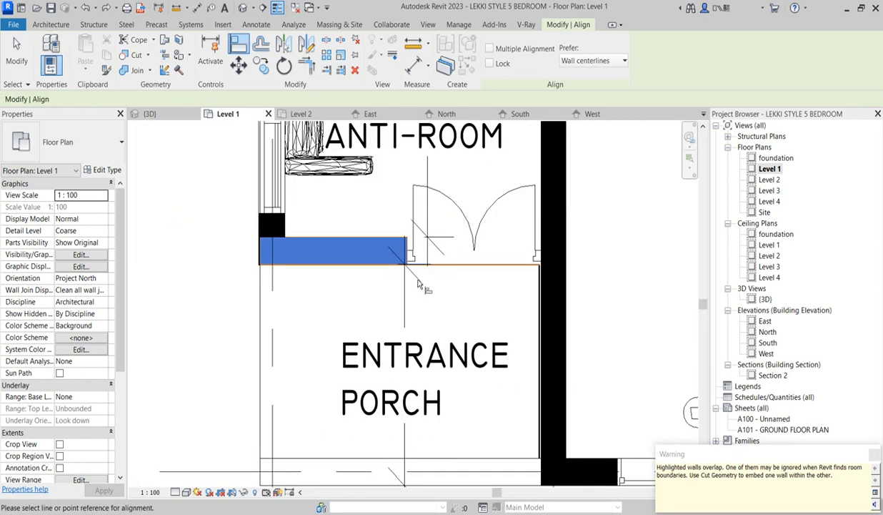
scroll(329, 279, "up", 4)
left_click(335, 298)
scroll(304, 307, "down", 2)
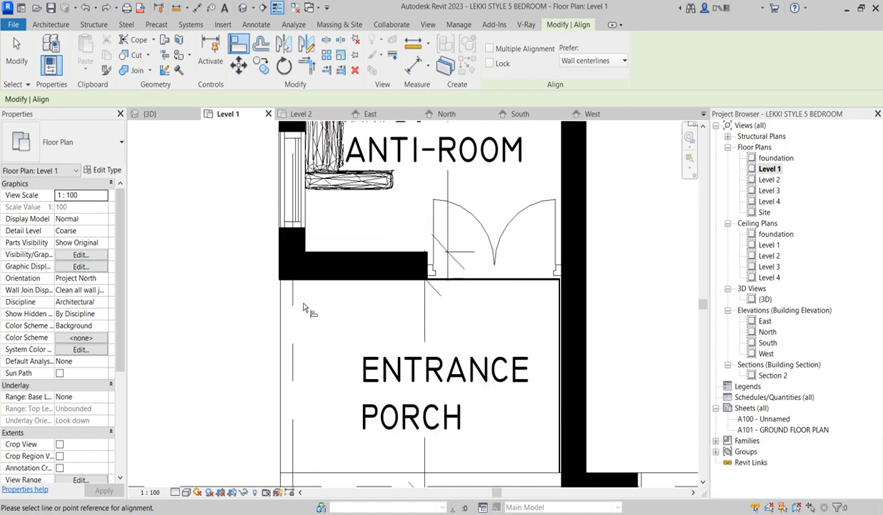
- Align the porch's side thin wall with the adjoining face of the living room wall, closing the gap between them
scroll(546, 326, "up", 4)
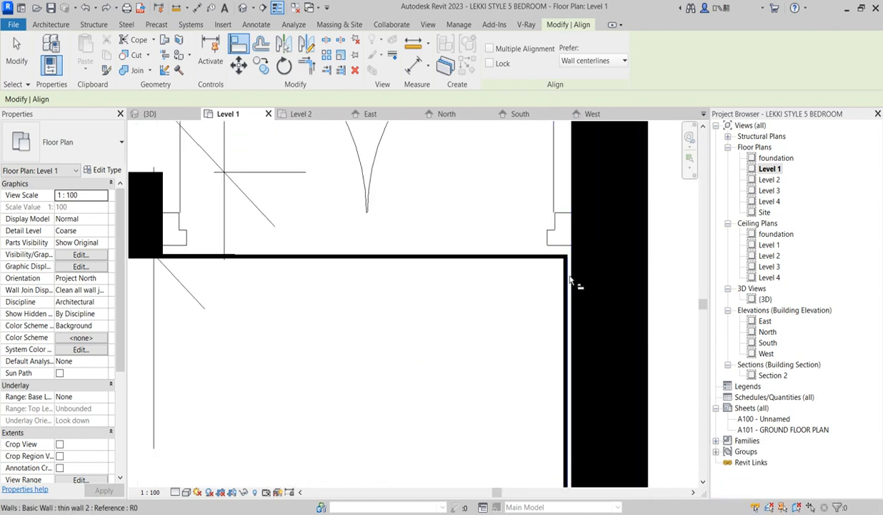
left_click(570, 278)
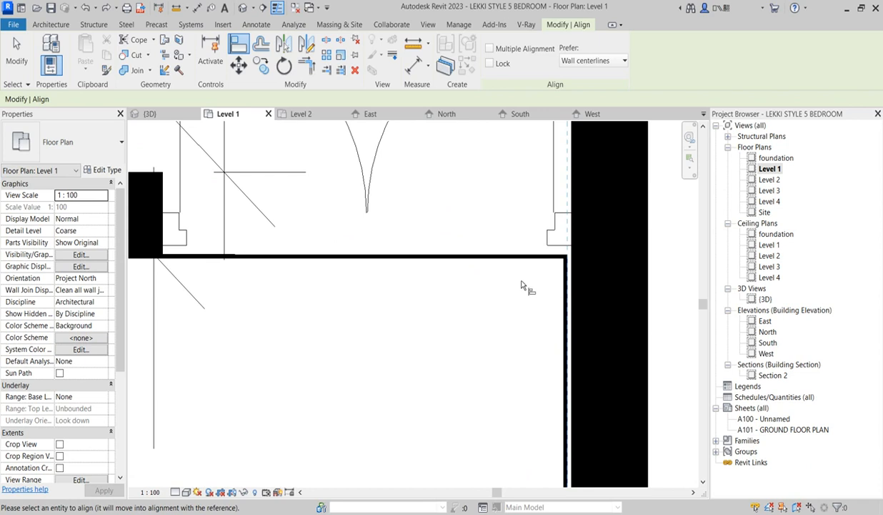
scroll(568, 273, "up", 2)
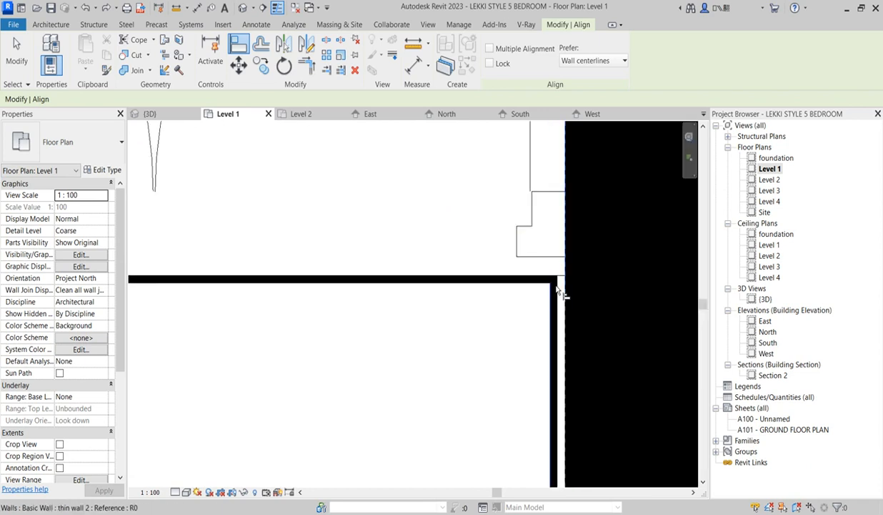
left_click(557, 303)
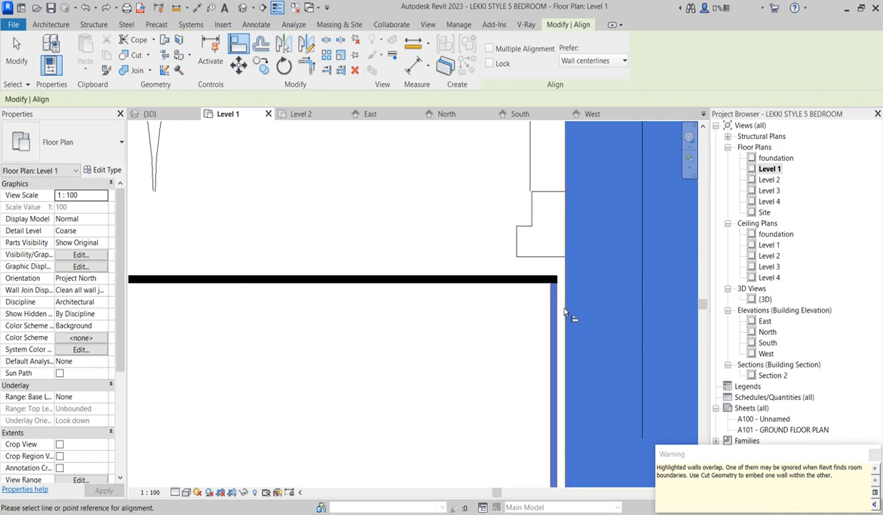
left_click(497, 323)
left_click(562, 326)
left_click(555, 325)
scroll(493, 330, "down", 3)
scroll(439, 363, "down", 2)
scroll(429, 365, "up", 3)
right_click(438, 343)
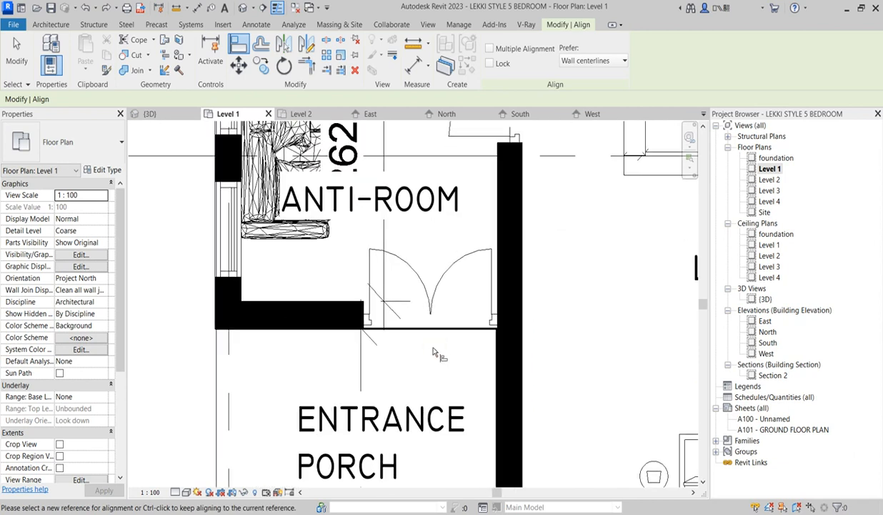
left_click(466, 351)
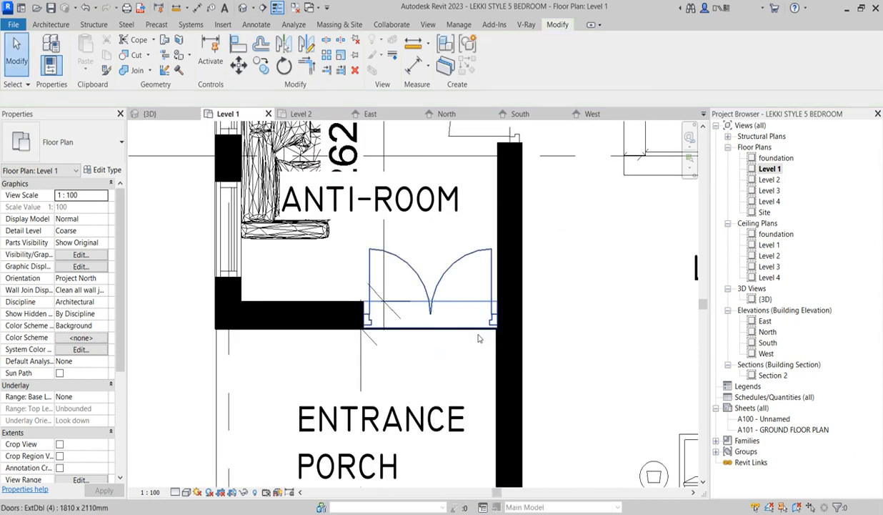
scroll(493, 323, "up", 5)
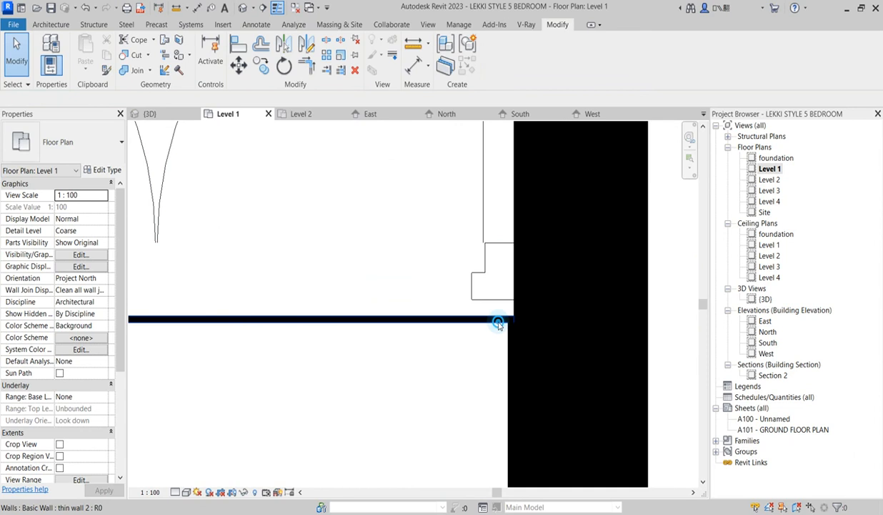
- Start editing the profile of the horizontal thin wall 2 beside the door on Level 1, working in the South elevation
left_click(498, 323)
left_click(495, 61)
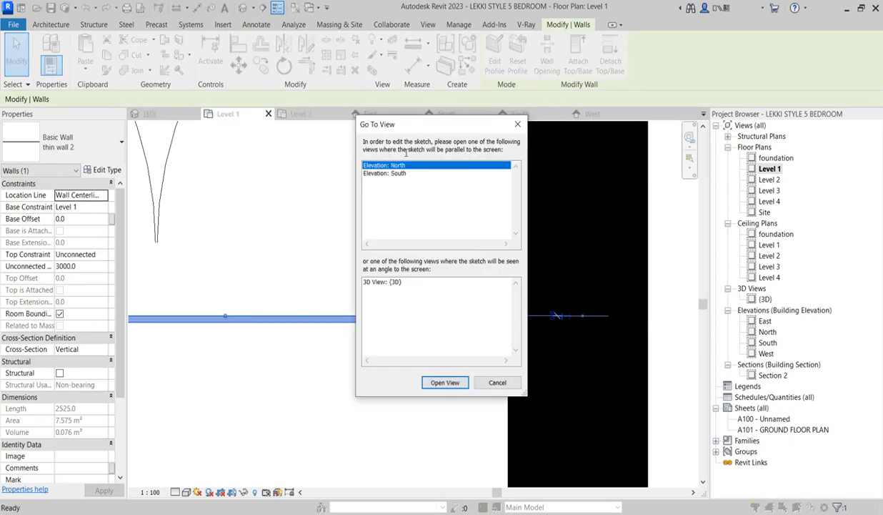
left_click(399, 174)
left_click(450, 384)
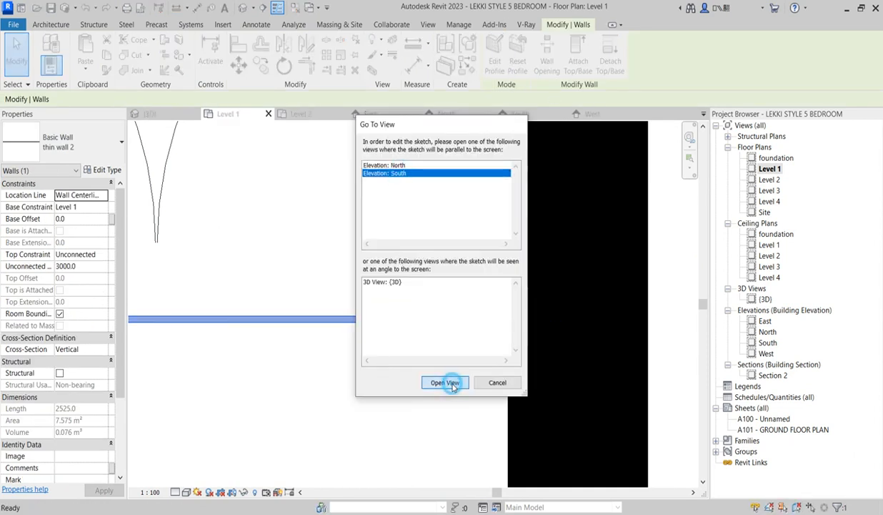
scroll(378, 346, "up", 5)
scroll(378, 346, "up", 2)
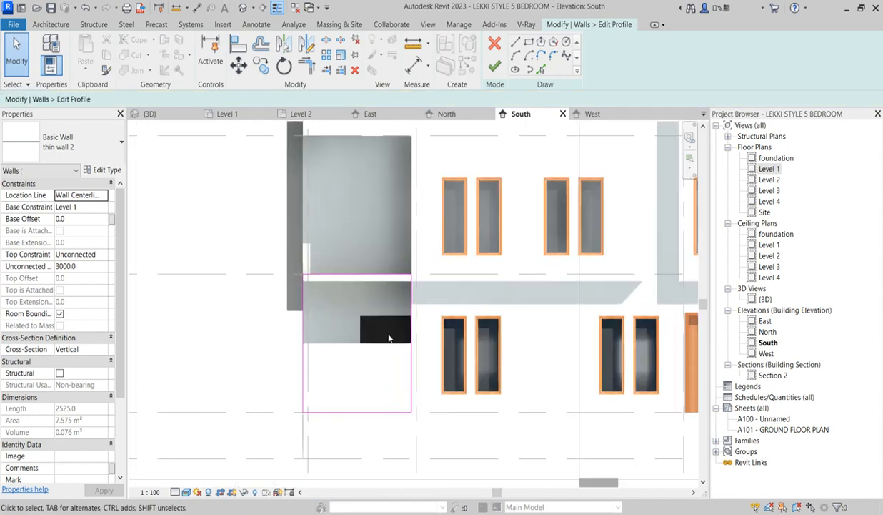
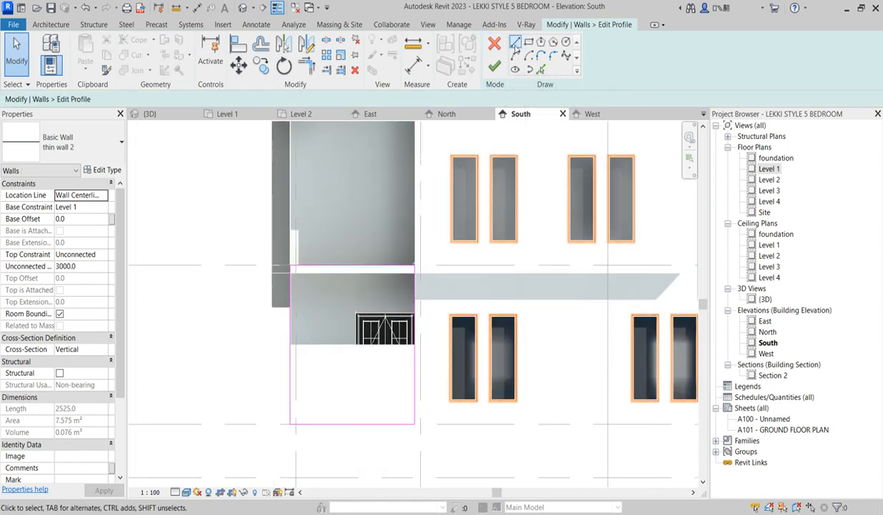
- Add profile sketch lines by picking the top and left edges of the double door
left_click(529, 42)
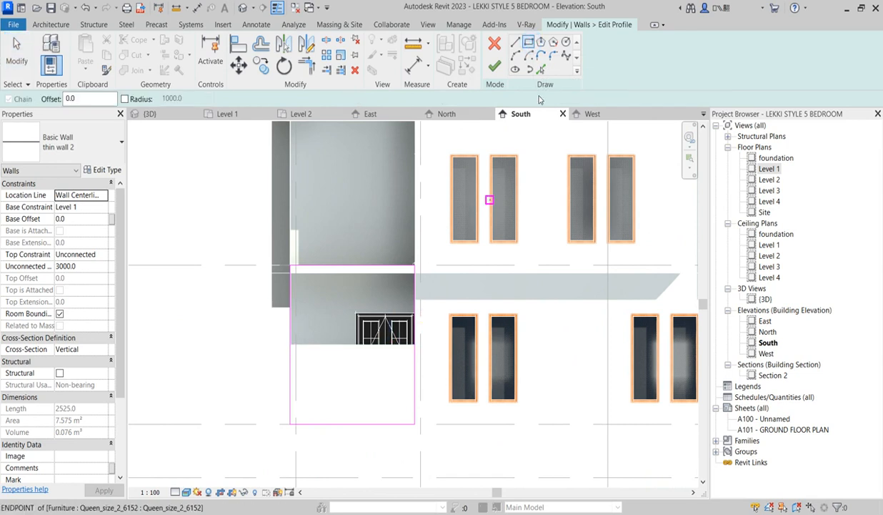
left_click(541, 69)
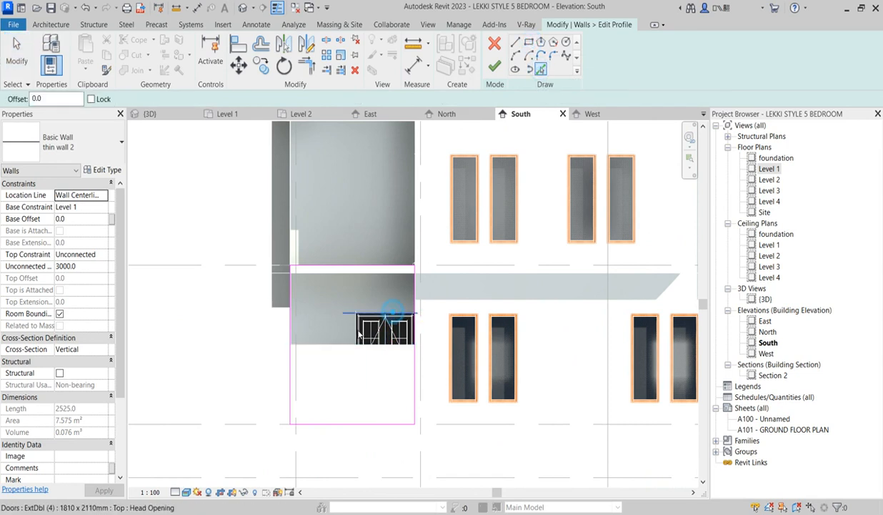
left_click(352, 327)
scroll(352, 327, "up", 2)
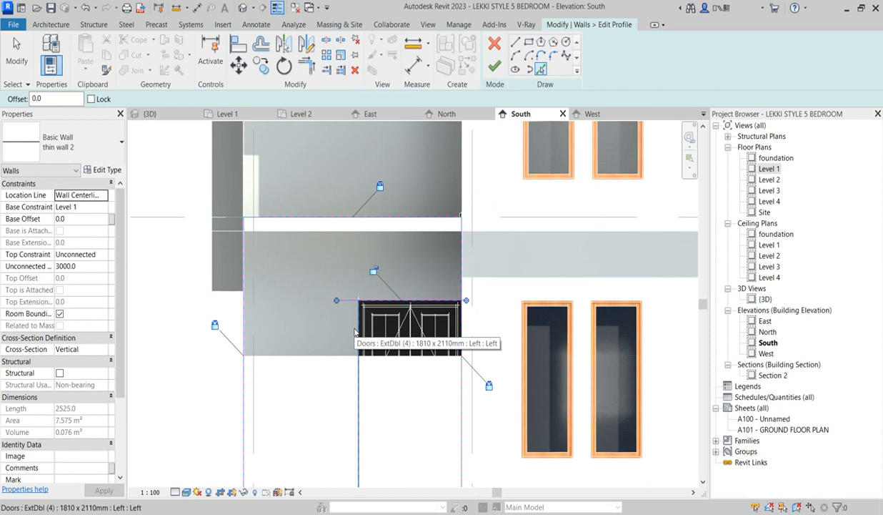
left_click(360, 350)
scroll(368, 318, "down", 2)
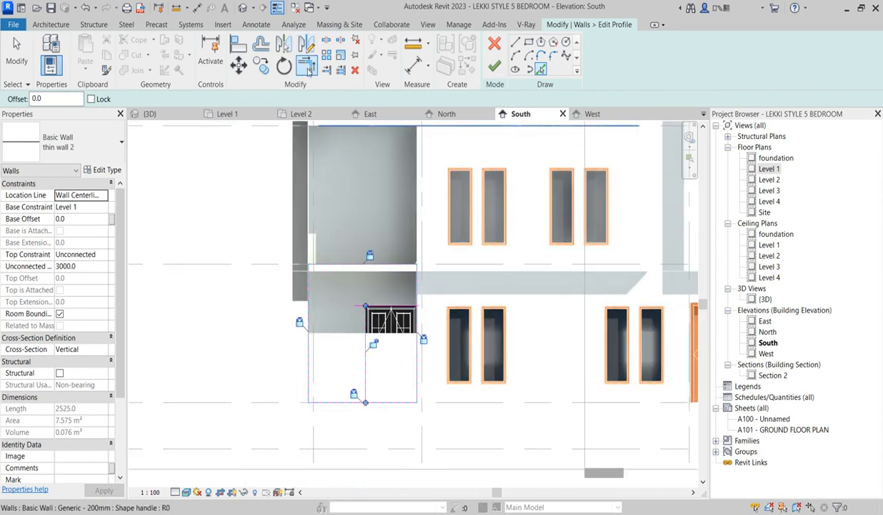
- Trim the profile lines into a closed outline that cuts out the double door, and finish the wall profile
left_click(309, 69)
left_click(350, 398)
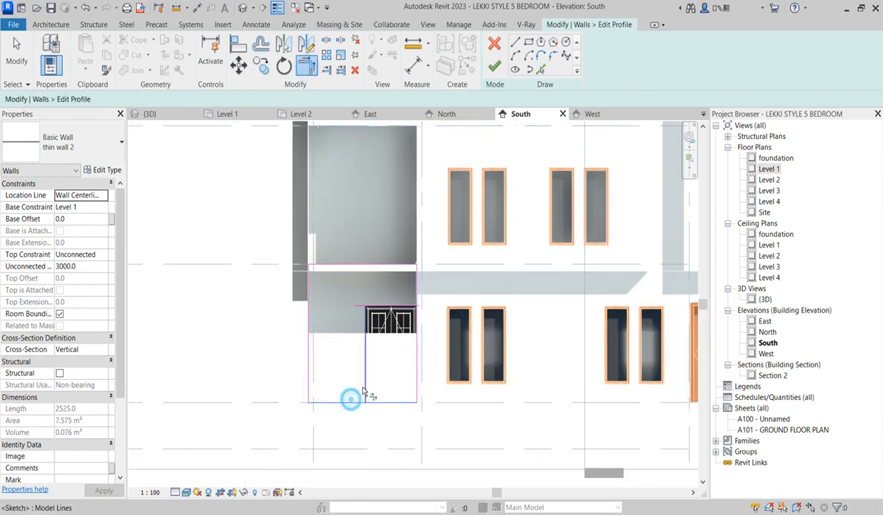
left_click(391, 306)
left_click(419, 296)
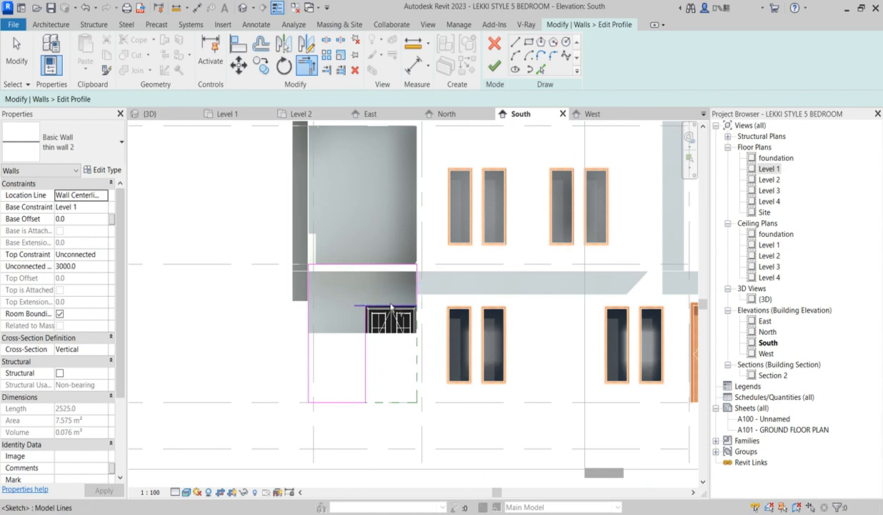
left_click(365, 314)
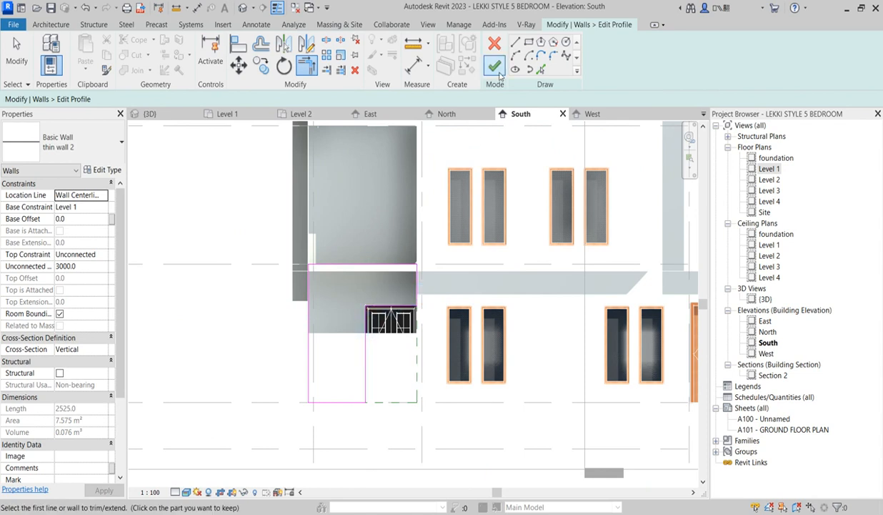
left_click(495, 67)
left_click(209, 358)
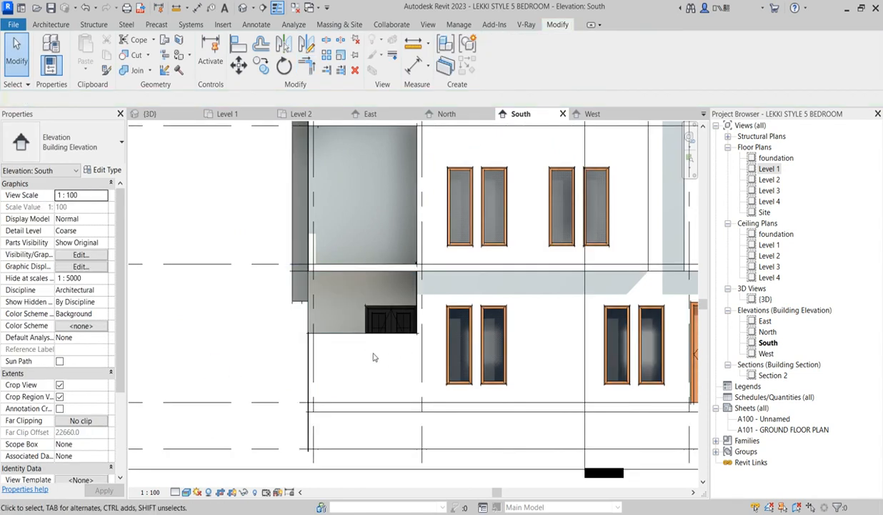
- Copy the notched thin wall 2 and paste it aligned to Level 2
scroll(375, 356, "up", 2)
scroll(368, 343, "down", 3)
scroll(363, 329, "up", 2)
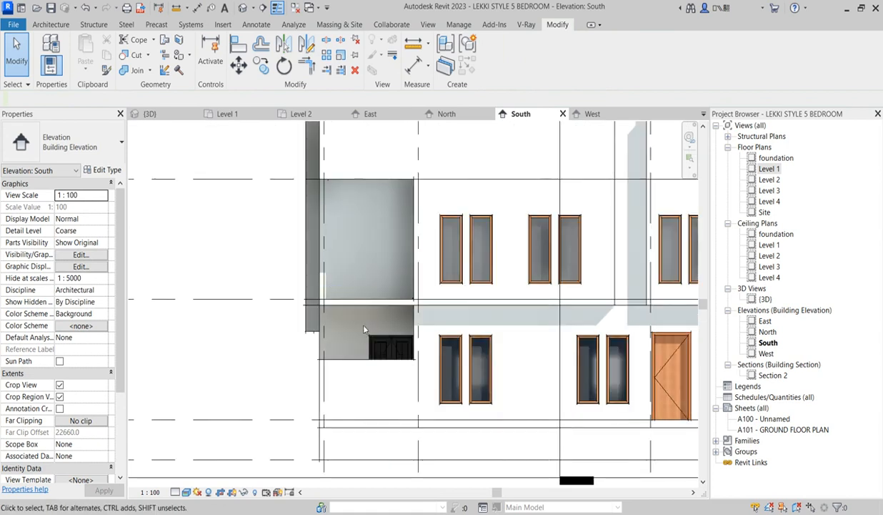
left_click(321, 336)
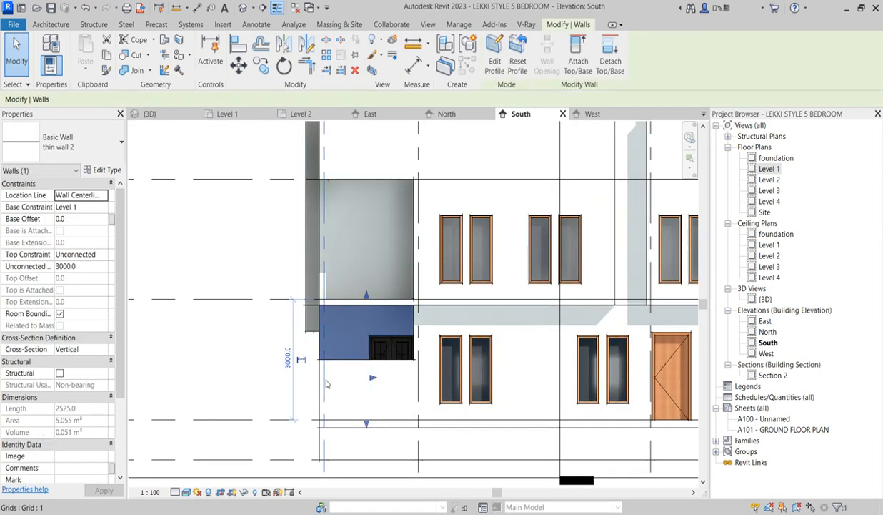
scroll(345, 367, "up", 2)
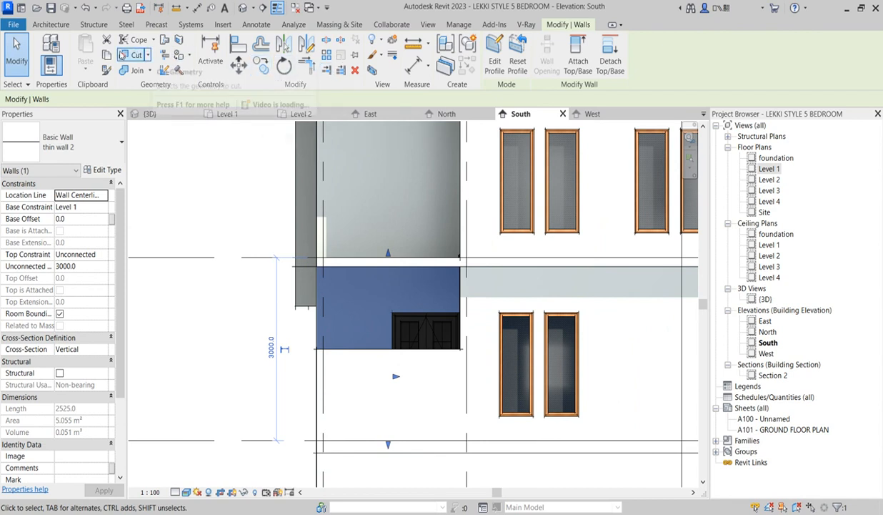
left_click(107, 55)
left_click(84, 76)
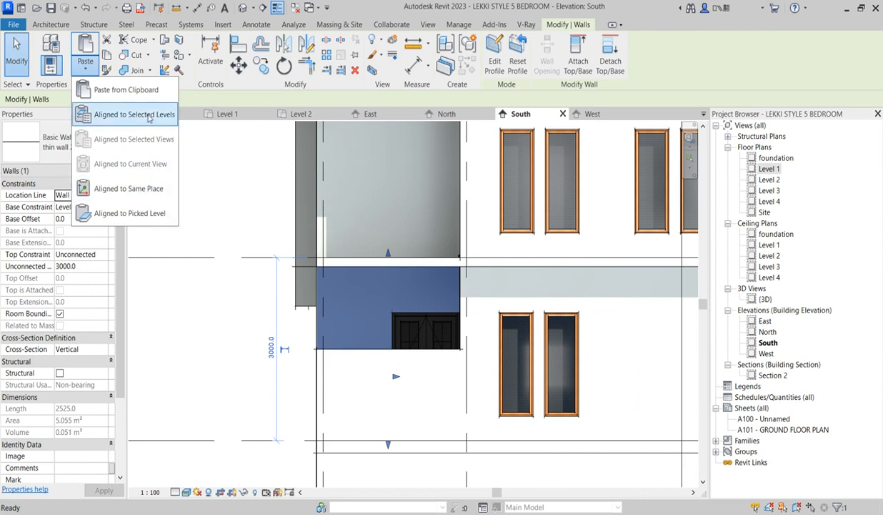
left_click(125, 114)
left_click(392, 197)
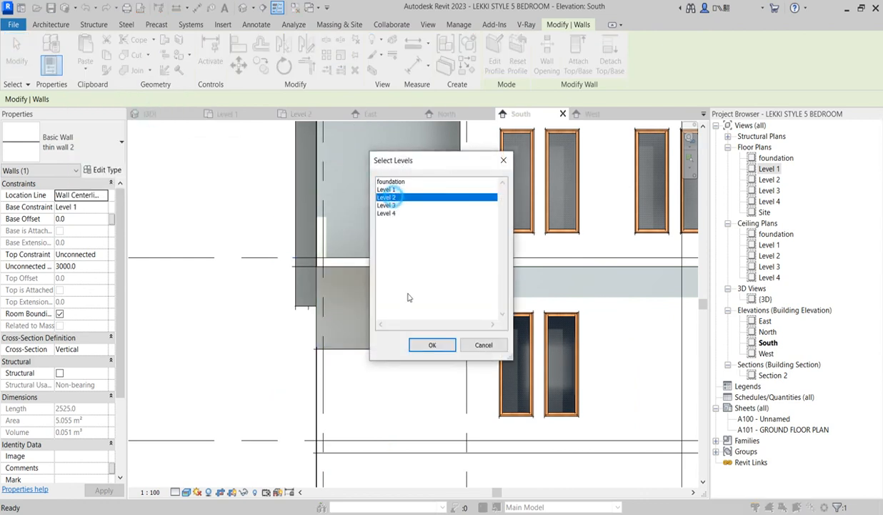
left_click(432, 346)
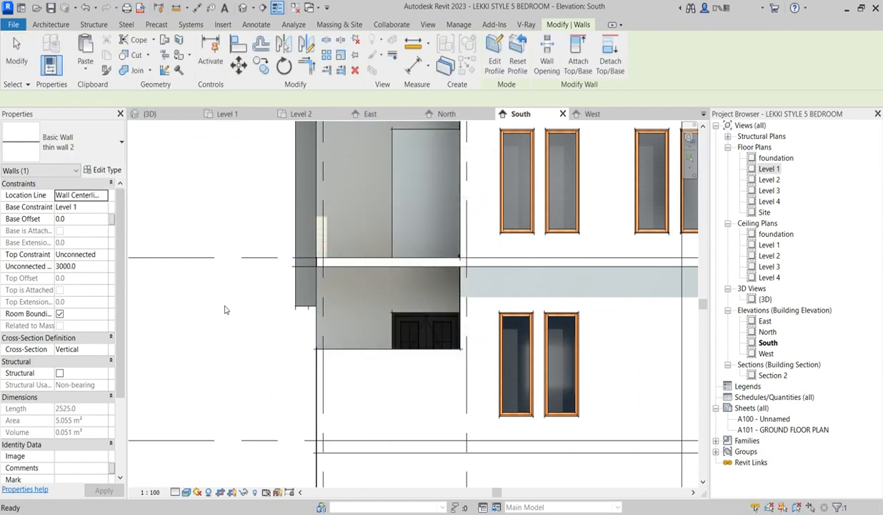
- Reset the profile of the pasted Level 2 wall to remove its door cutout
left_click(516, 66)
scroll(366, 392, "down", 2)
scroll(418, 339, "up", 3)
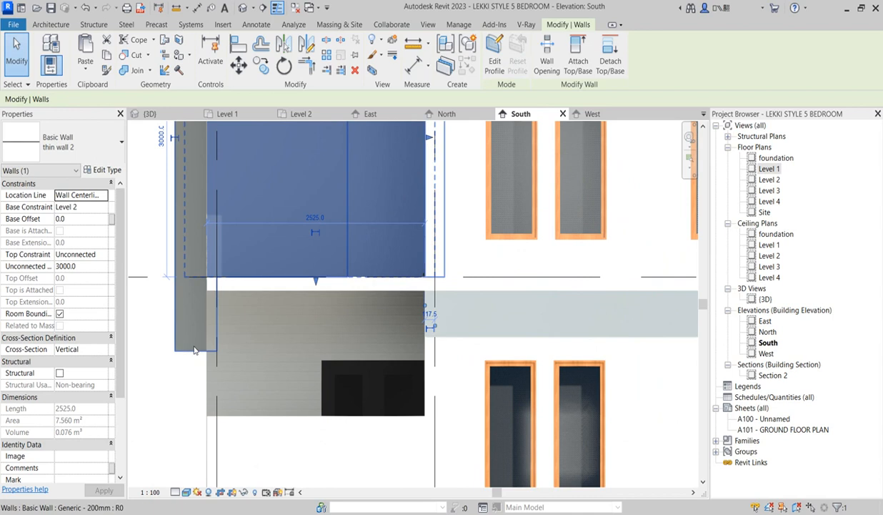
left_click(161, 416)
- Copy the adjoining perpendicular thin wall 2 from Level 1 and paste it aligned to Level 2
scroll(441, 301, "up", 5)
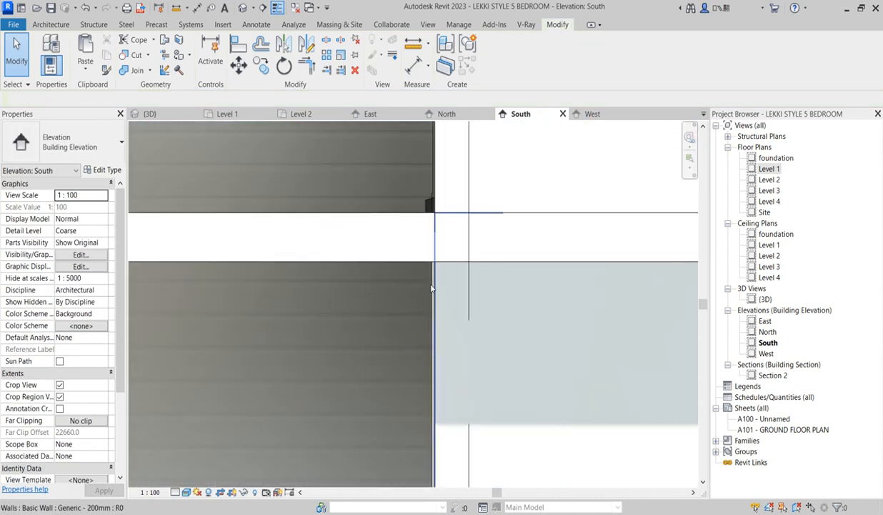
left_click(430, 290)
scroll(430, 290, "down", 5)
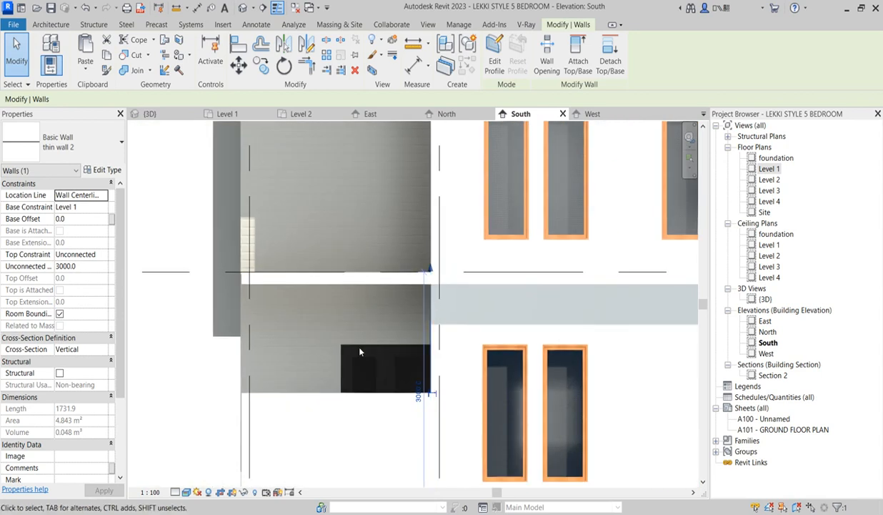
key("Escape")
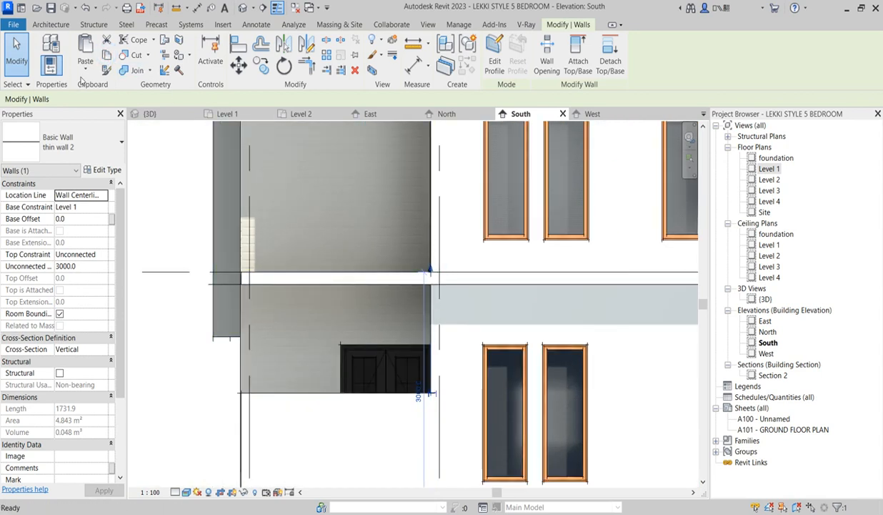
left_click(86, 68)
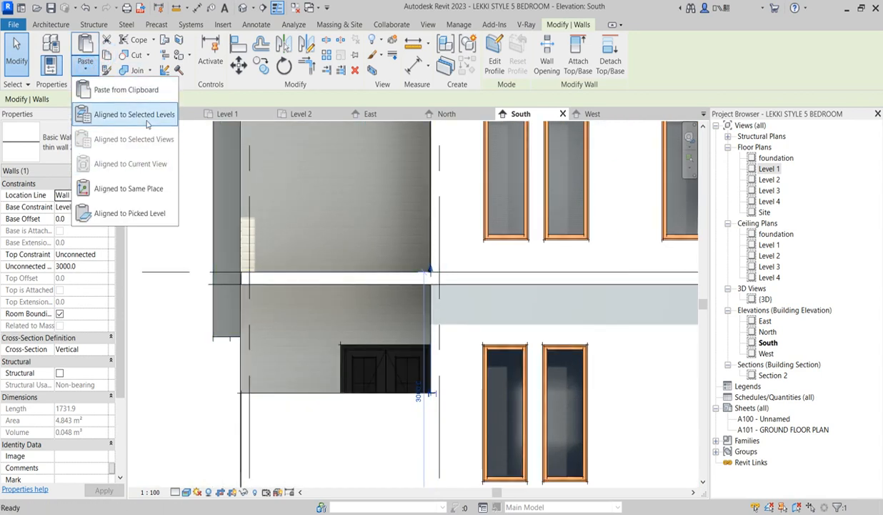
left_click(121, 115)
left_click(396, 198)
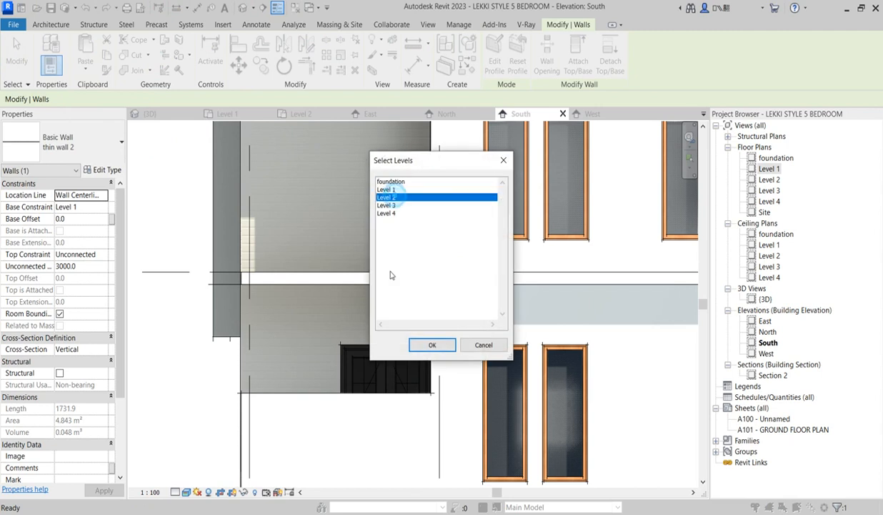
left_click(429, 346)
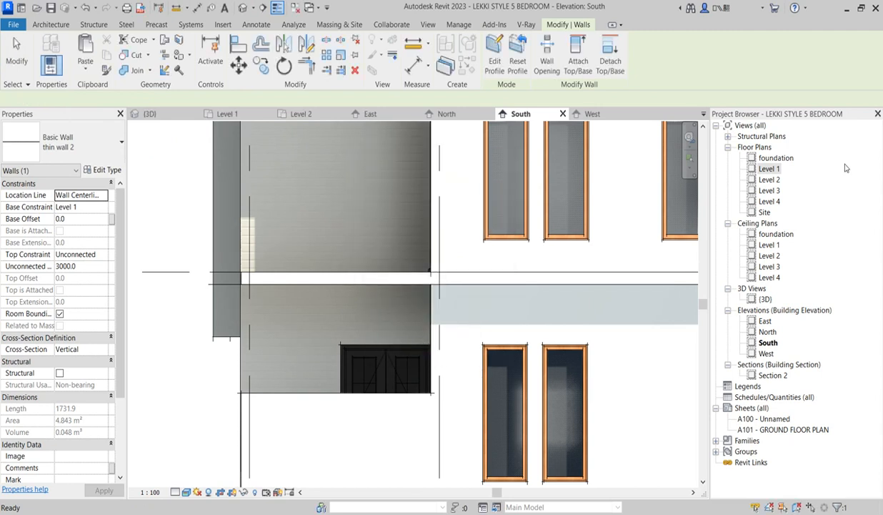
- From the Level 2 floor plan, start editing the pasted wall's profile at the balcony double door, working in the West elevation
double_click(770, 179)
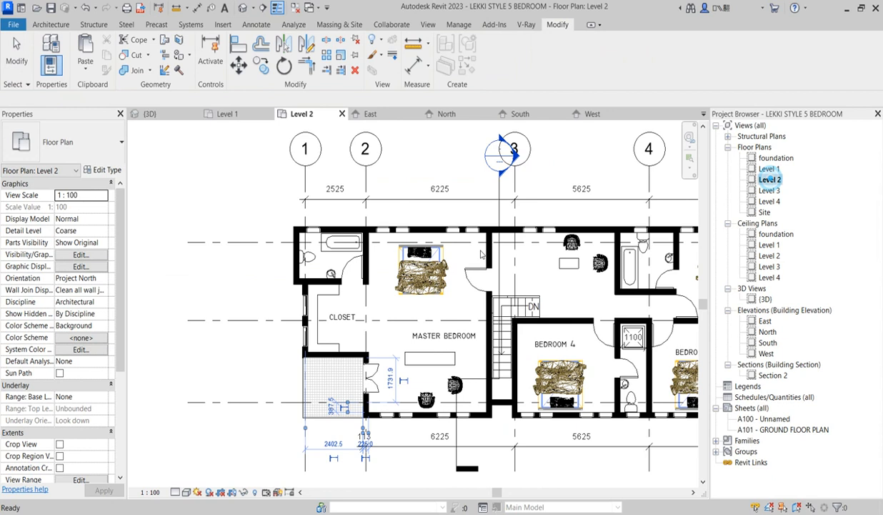
scroll(322, 357, "up", 5)
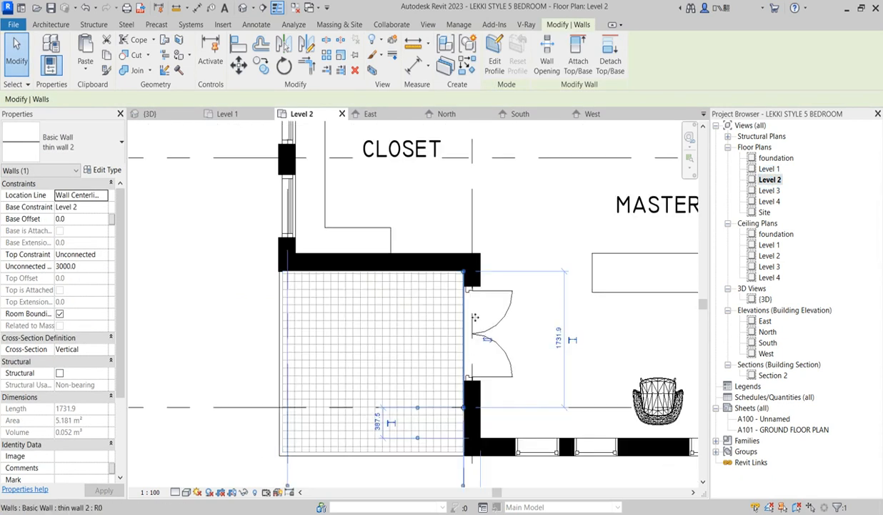
left_click(493, 54)
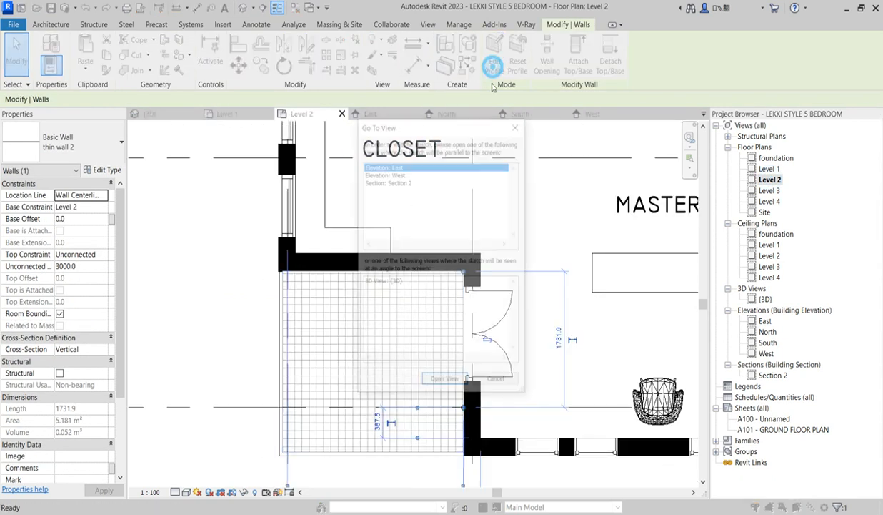
left_click(395, 174)
left_click(445, 384)
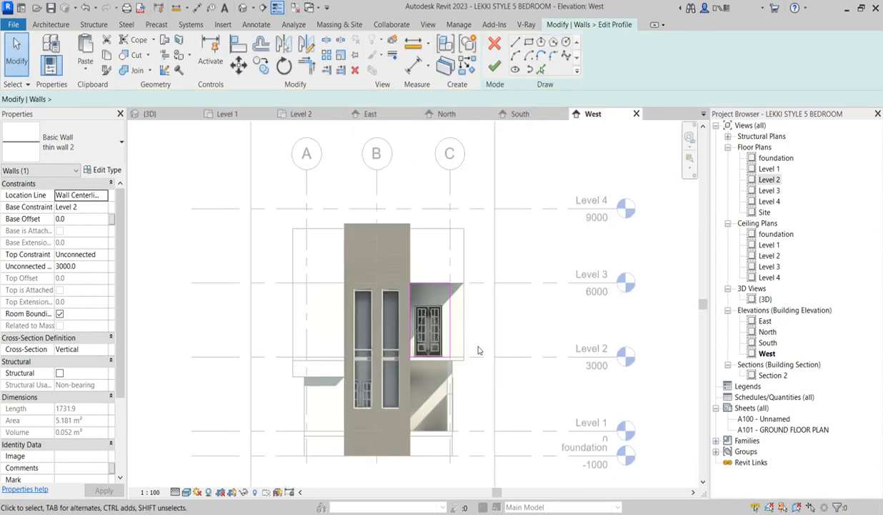
scroll(403, 300, "up", 5)
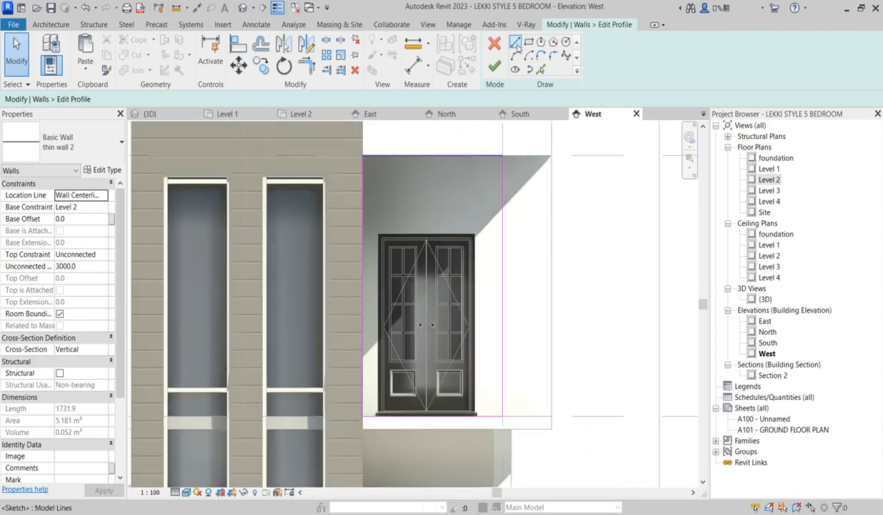
- Sketch a rectangle about 1194 by 2100 mm around the balcony double door, from its upper corner to the wall's base line
left_click(527, 43)
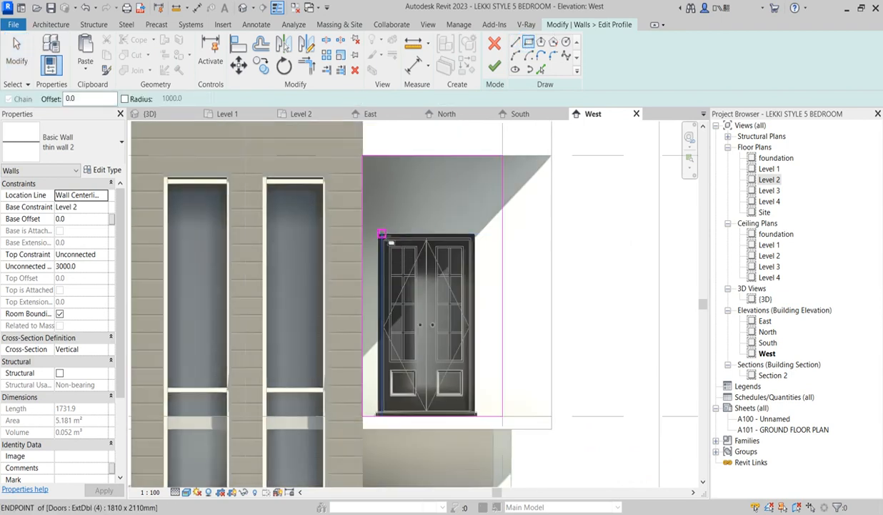
left_click(377, 234)
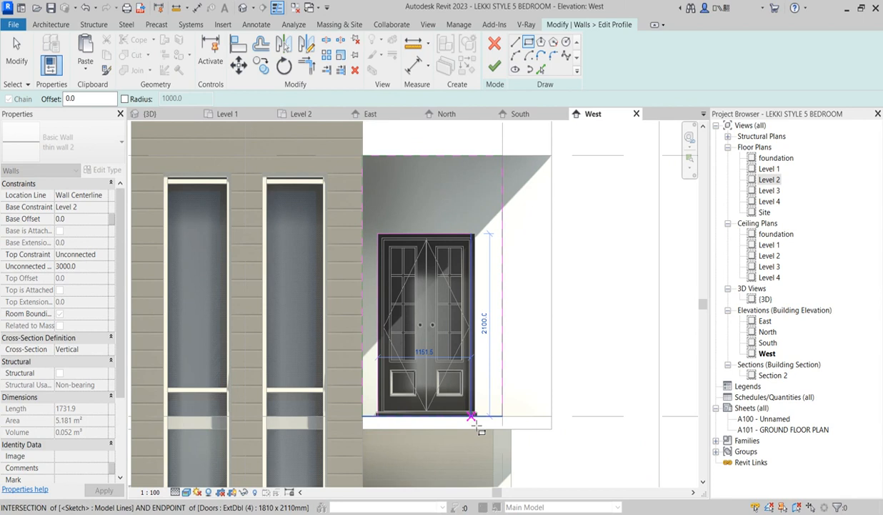
scroll(481, 428, "up", 4)
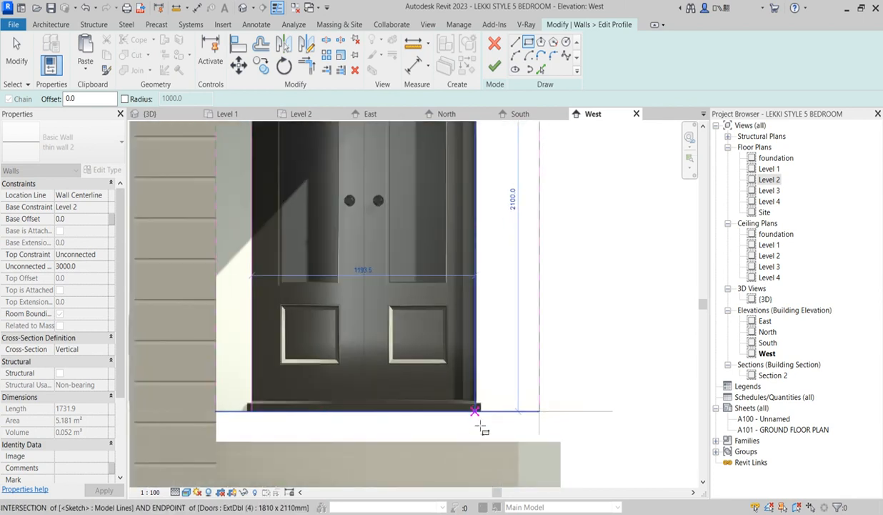
left_click(481, 428)
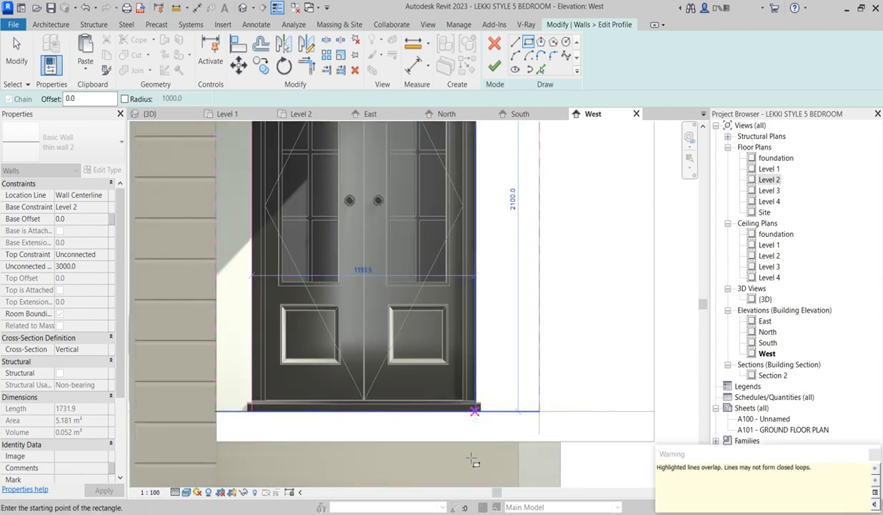
- Split the wall profile's base line below the balcony door, trim it to the door rectangle's sides, and finish the profile edit
left_click(306, 44)
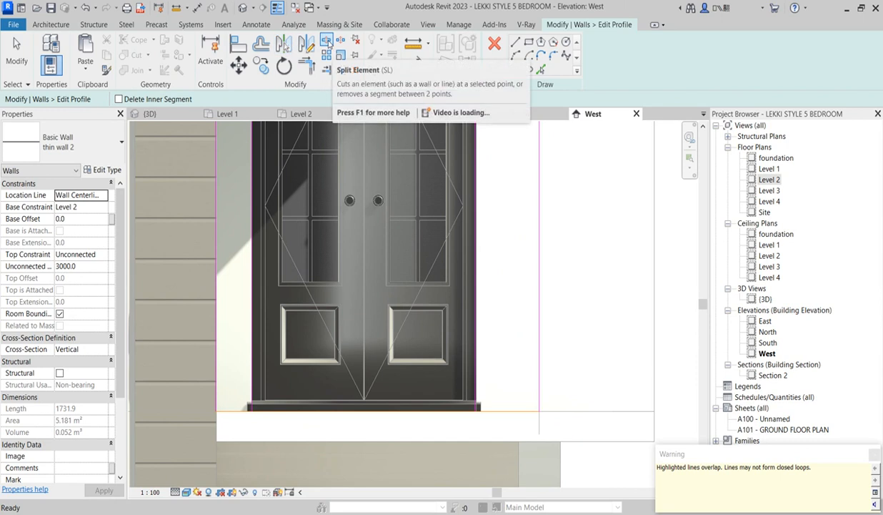
left_click(381, 414)
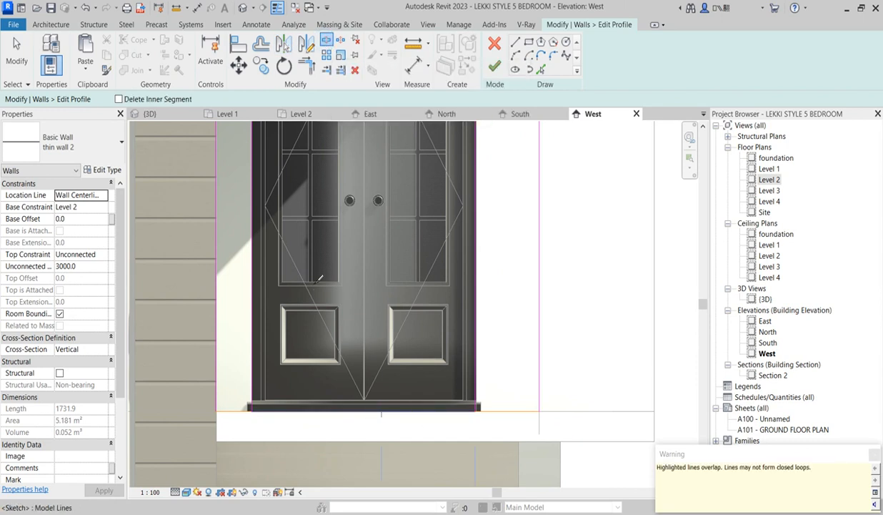
left_click(308, 66)
left_click(476, 379)
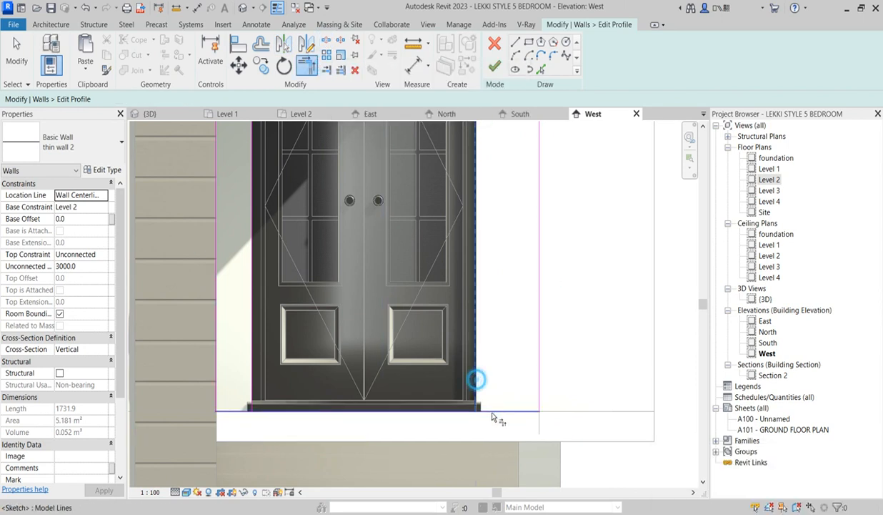
left_click(492, 414)
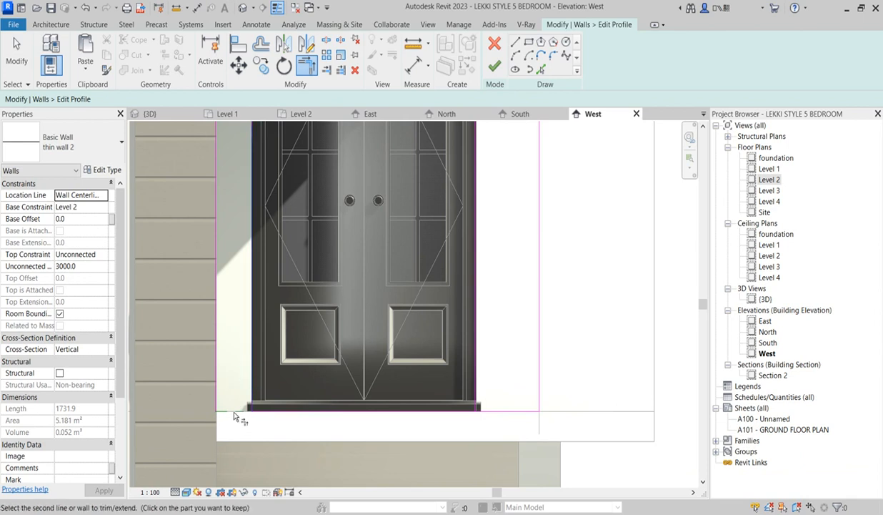
left_click(276, 413)
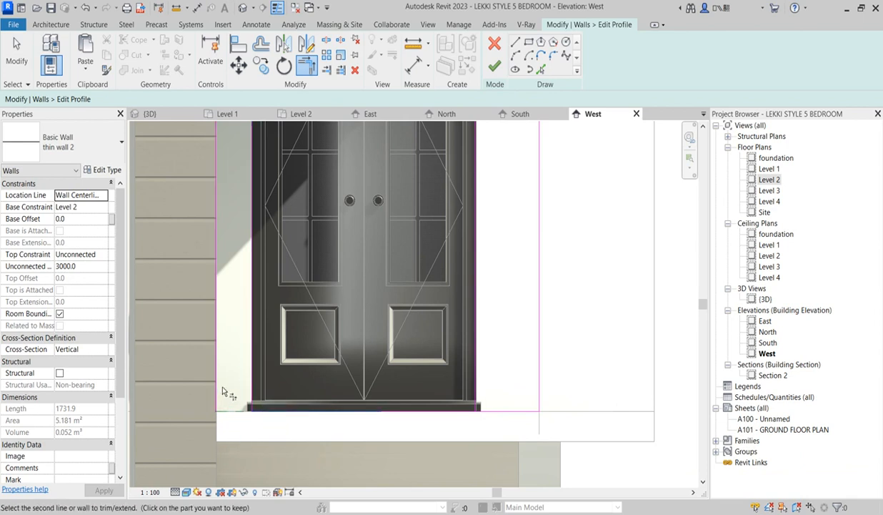
left_click(213, 390)
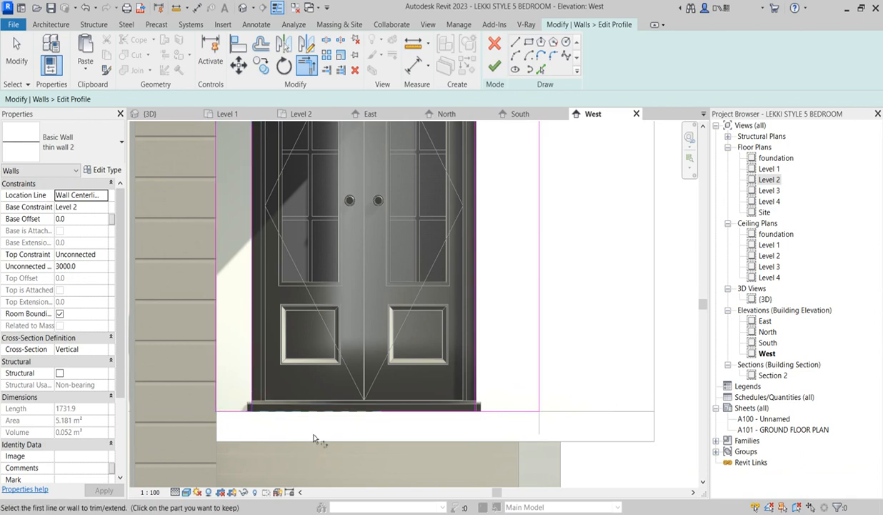
key("Escape")
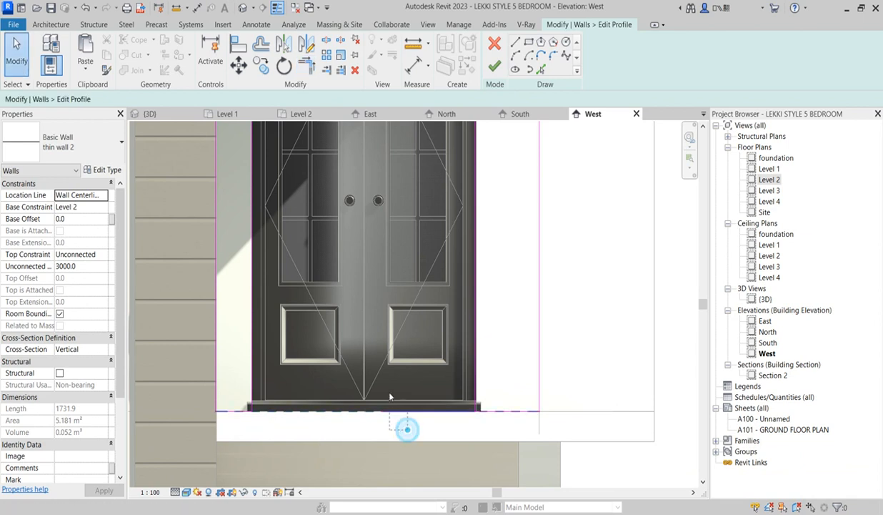
left_click(390, 464)
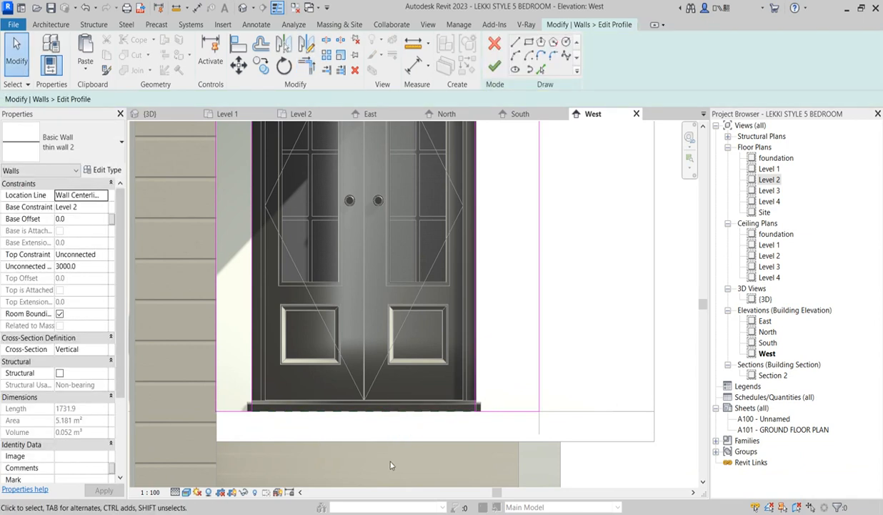
left_click(493, 68)
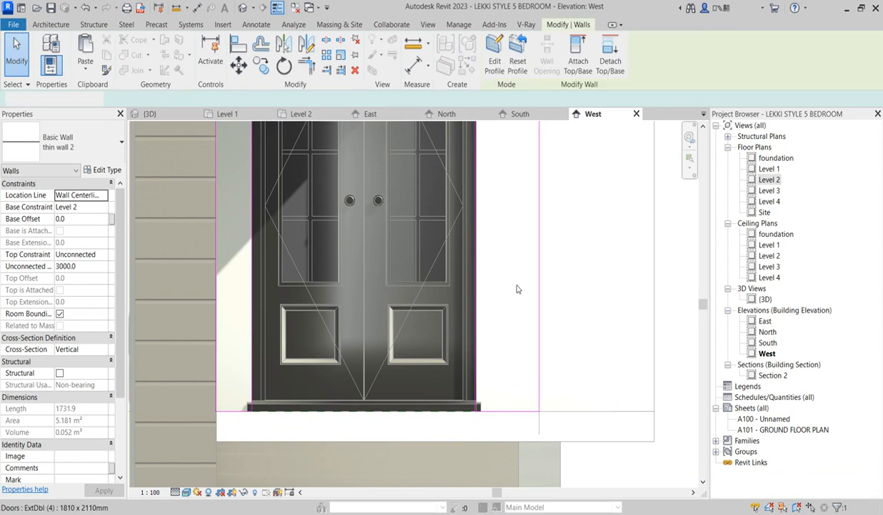
- Extend the Level 2 thin wall 2 around the double door to the balcony's outer edge, about 2344 mm long
scroll(449, 299, "down", 3)
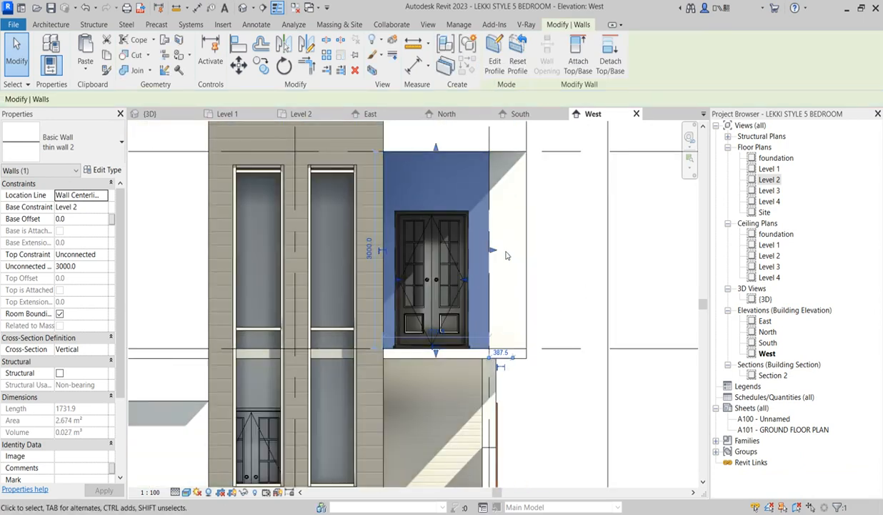
scroll(486, 250, "up", 2)
left_click_drag(486, 249, 538, 254)
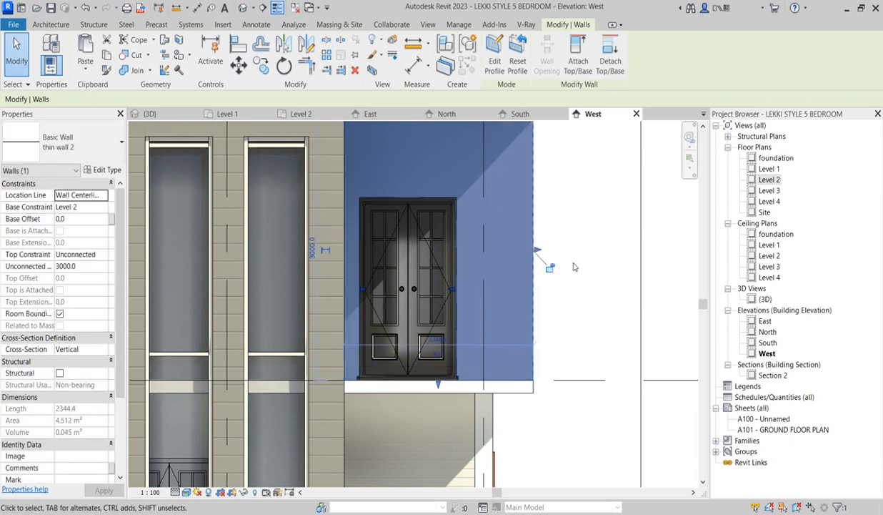
left_click(570, 265)
scroll(524, 282, "down", 3)
scroll(504, 357, "up", 2)
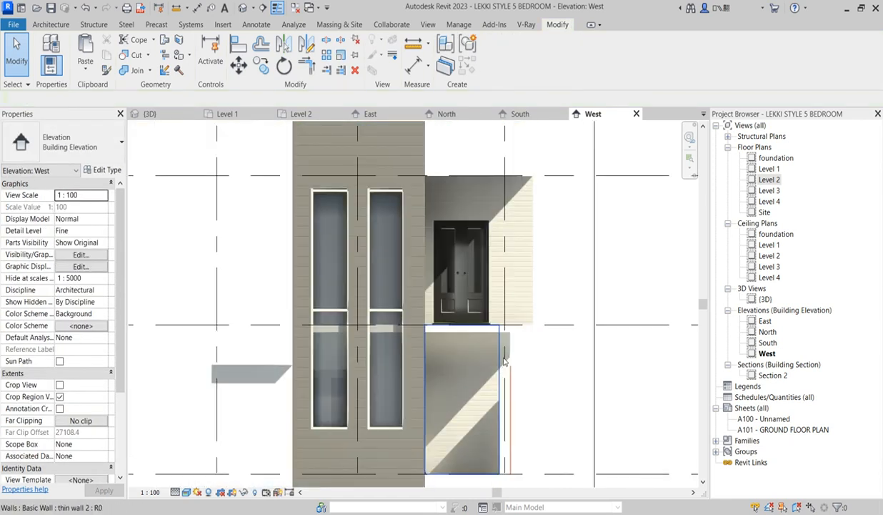
left_click(498, 350)
scroll(499, 351, "down", 3)
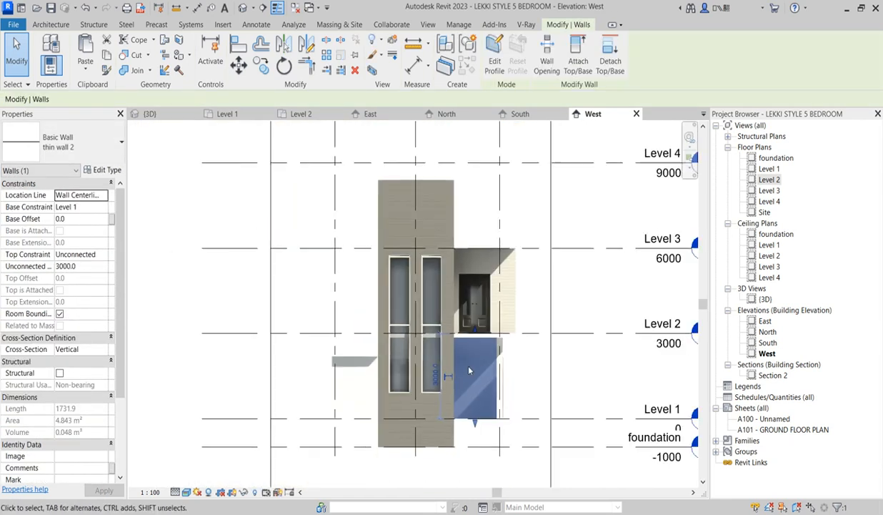
left_click(538, 302)
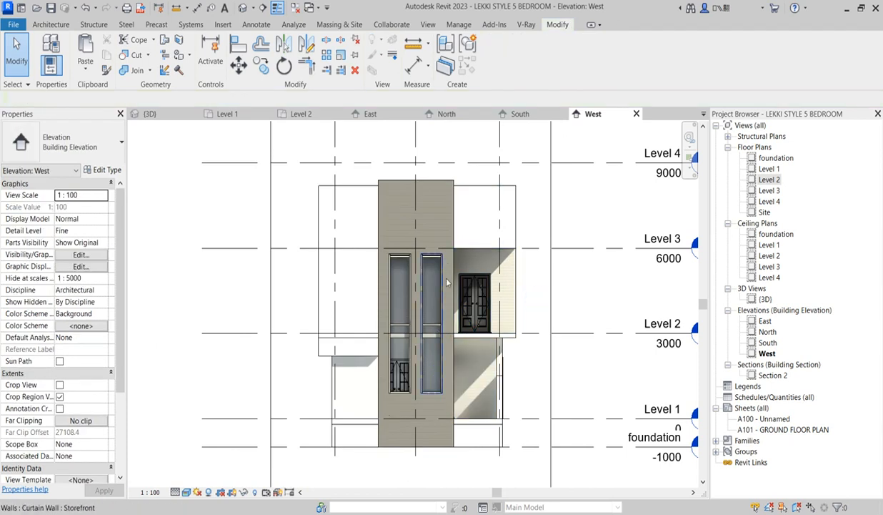
scroll(560, 277, "down", 3)
- Open the Level 2 floor plan at the balcony outside the master bedroom
double_click(769, 180)
scroll(384, 326, "down", 4)
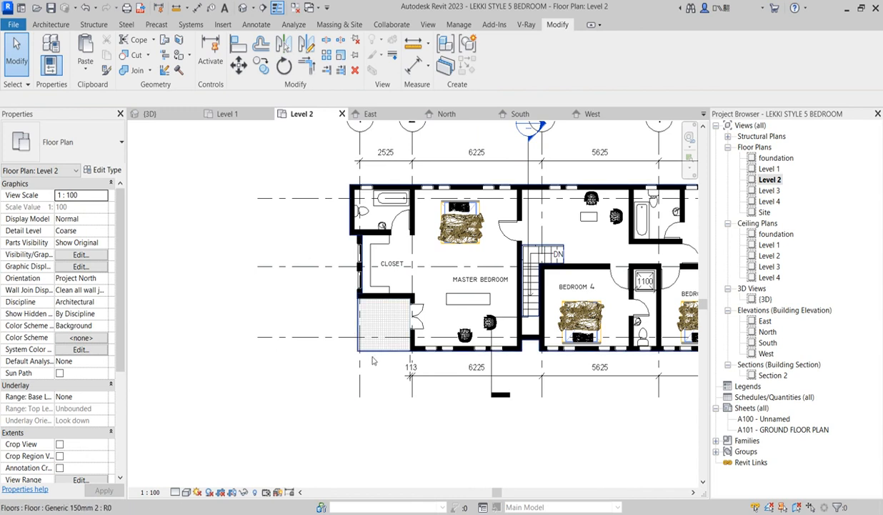
scroll(397, 316, "up", 2)
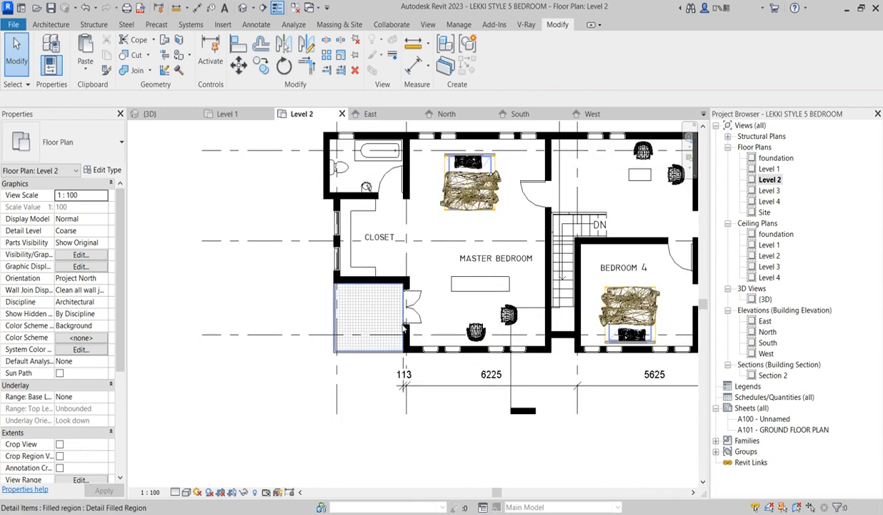
- Create a Glass Panel - Bottom Fill railing by sketching an L-shaped path along the balcony's open edges, about 2232 and 2500 mm long
left_click(50, 24)
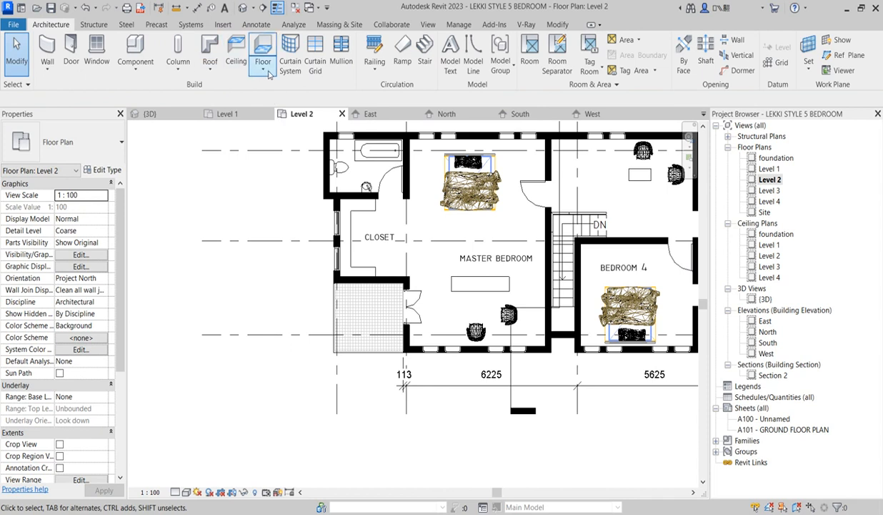
left_click(374, 76)
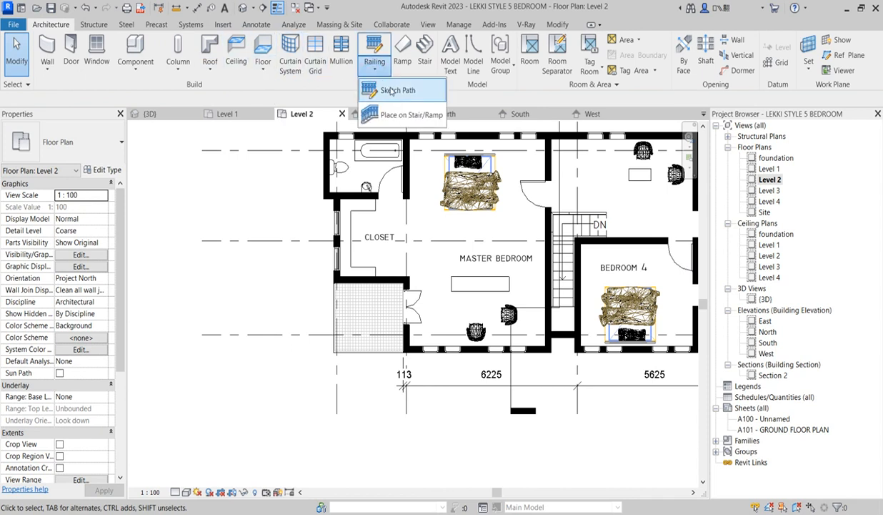
left_click(401, 98)
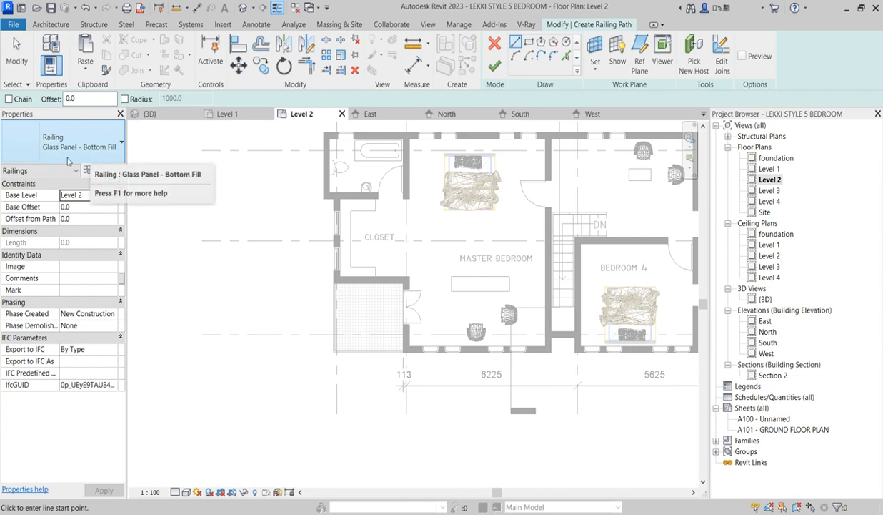
scroll(420, 321, "up", 1)
scroll(333, 265, "up", 1)
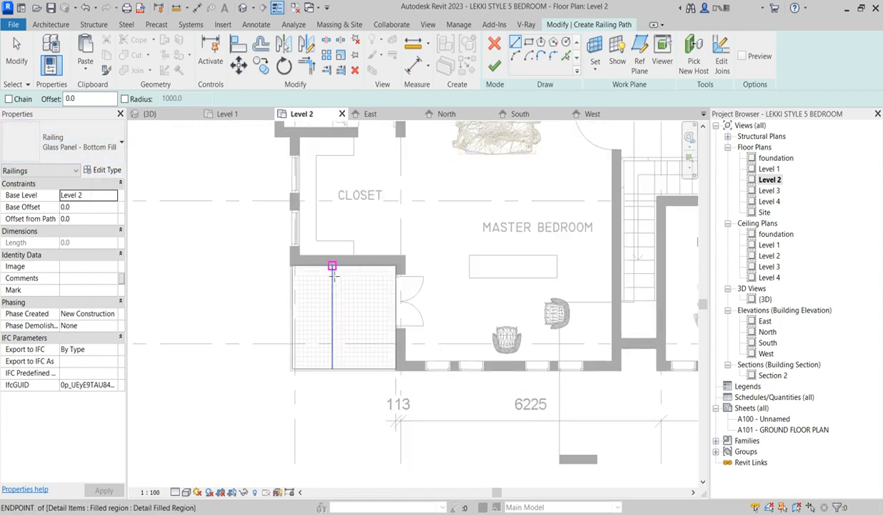
scroll(297, 263, "up", 1)
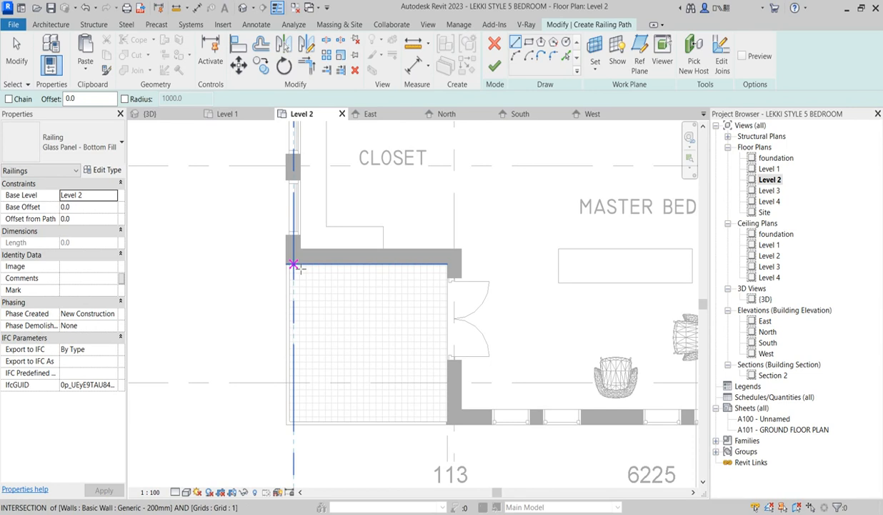
left_click(293, 265)
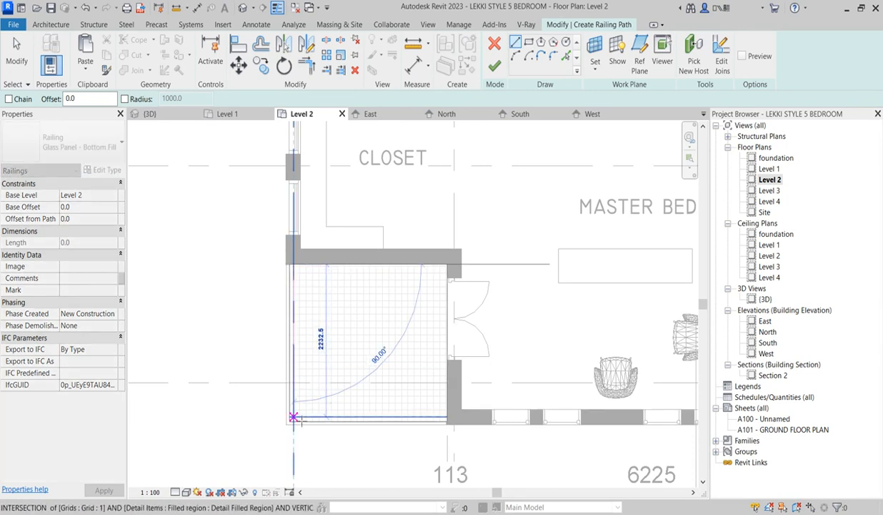
left_click(292, 420)
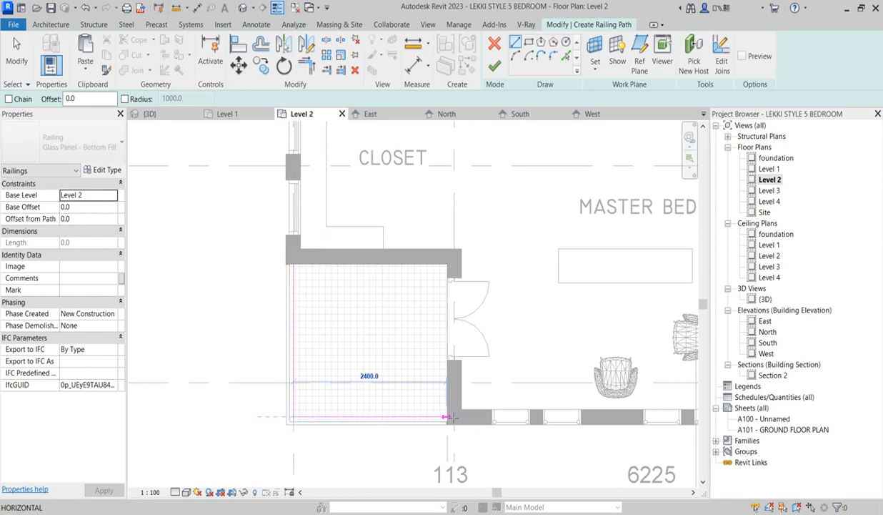
left_click(450, 417)
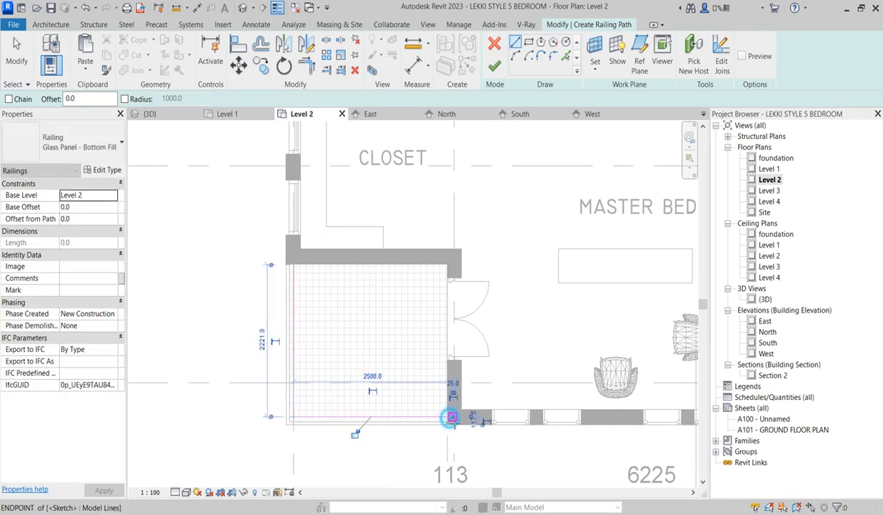
left_click(494, 66)
- Examine the new balcony railing and surrounding walls in the South and West elevations
scroll(373, 324, "down", 3)
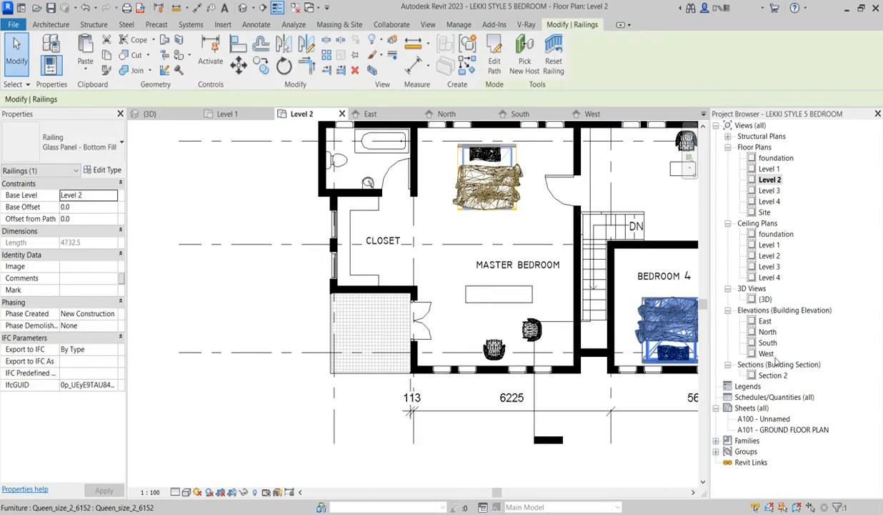
double_click(768, 343)
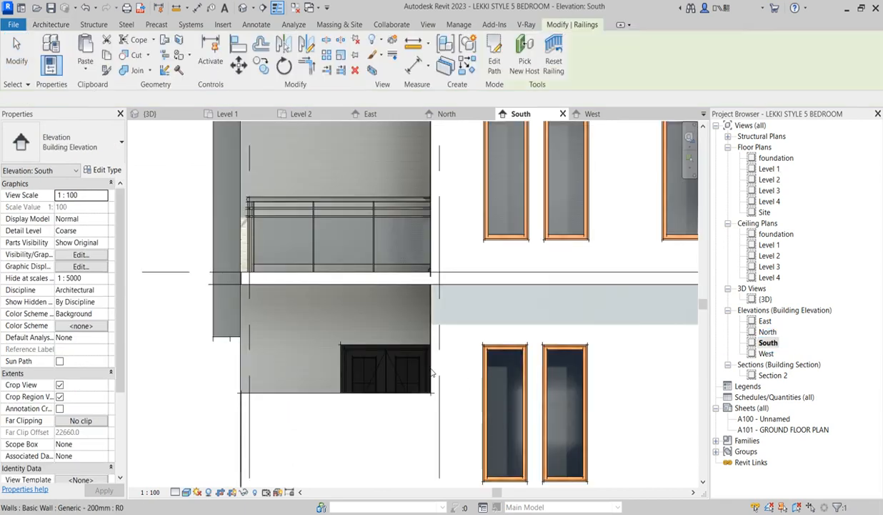
scroll(339, 259, "down", 5)
left_click(258, 241)
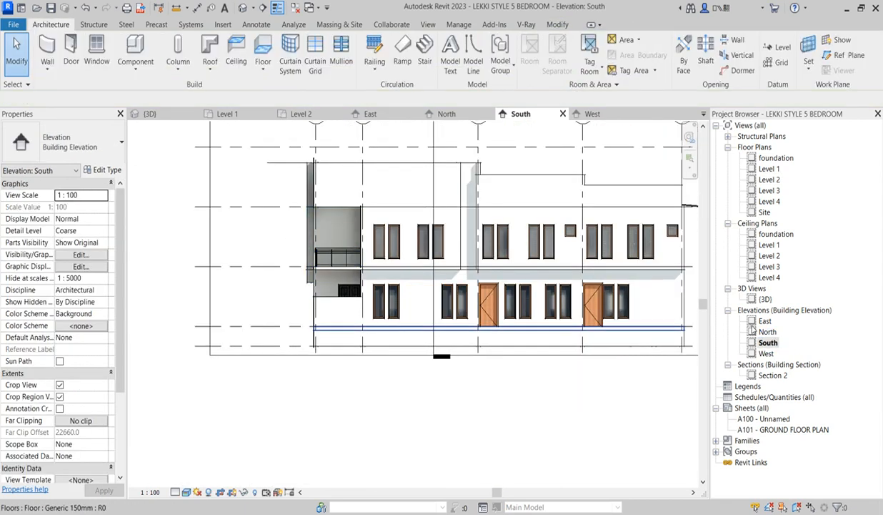
double_click(767, 354)
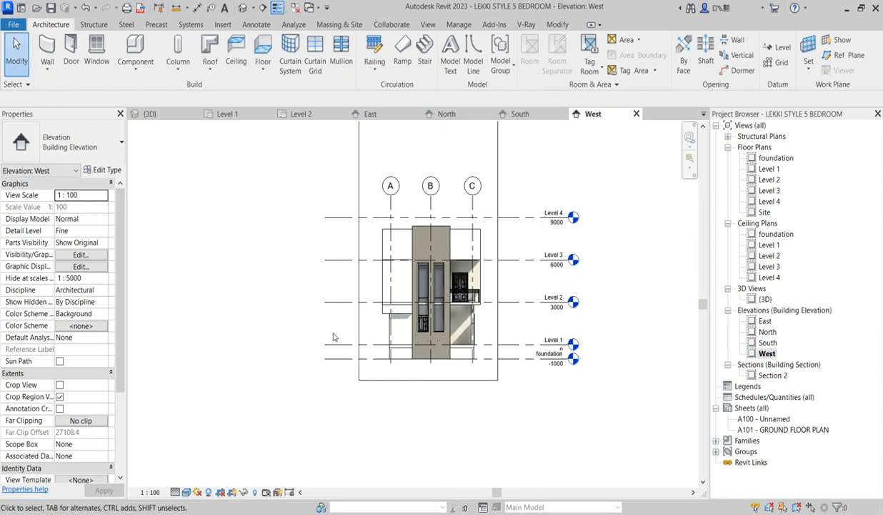
scroll(486, 313, "up", 3)
scroll(498, 393, "up", 3)
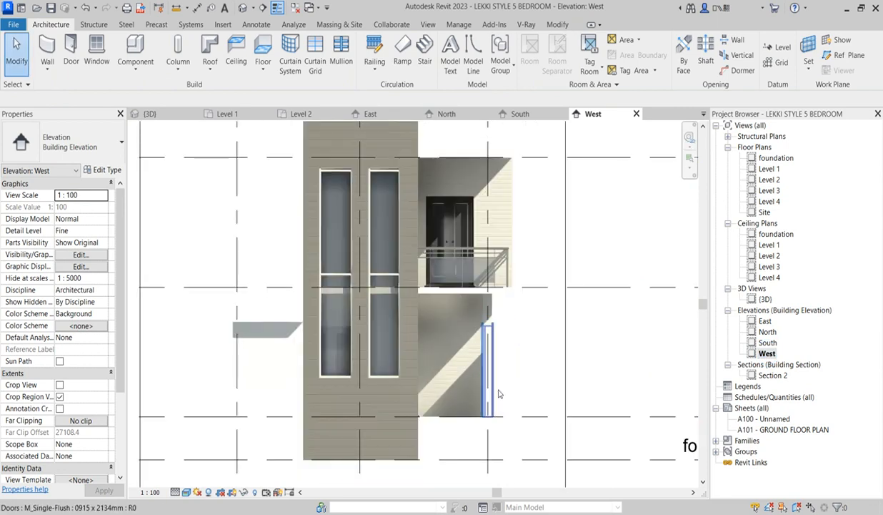
scroll(499, 393, "down", 4)
scroll(361, 356, "up", 4)
scroll(359, 371, "down", 2)
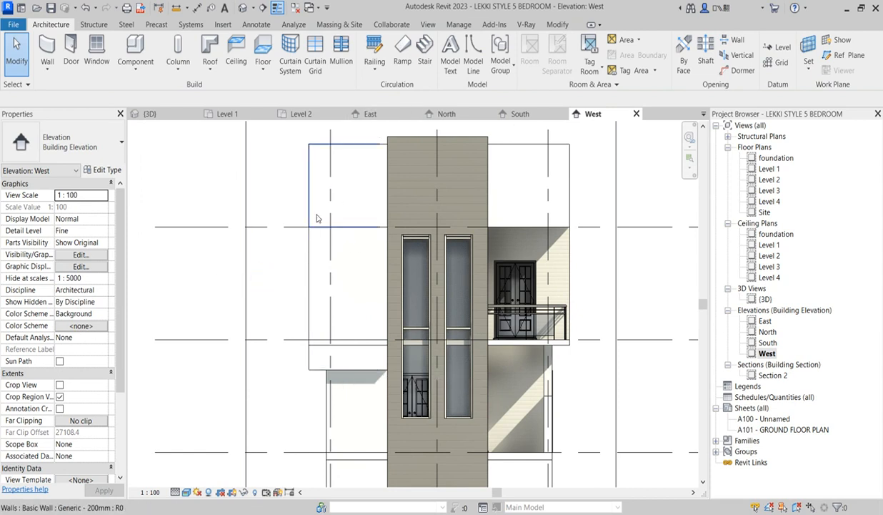
- Start a wall on Level 2 matching the West elevation's central thin wall and duplicate its type as thin wall 3
left_click(417, 136)
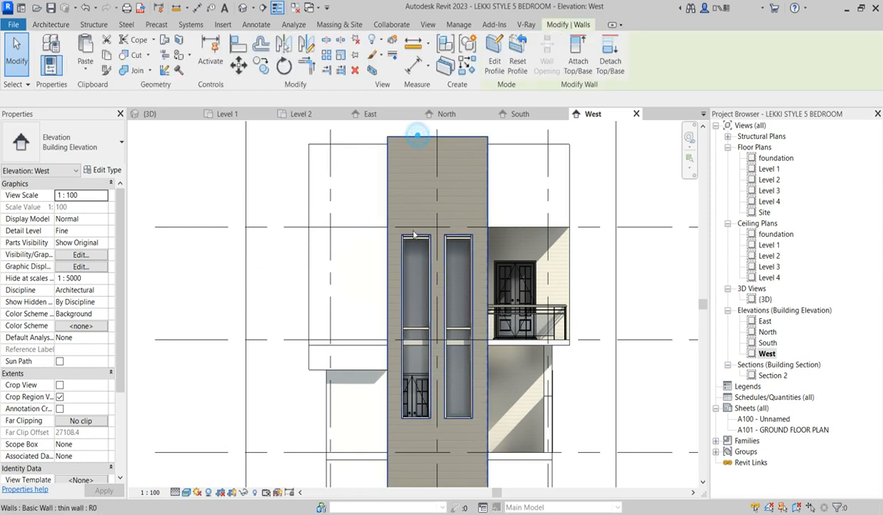
scroll(381, 368, "down", 2)
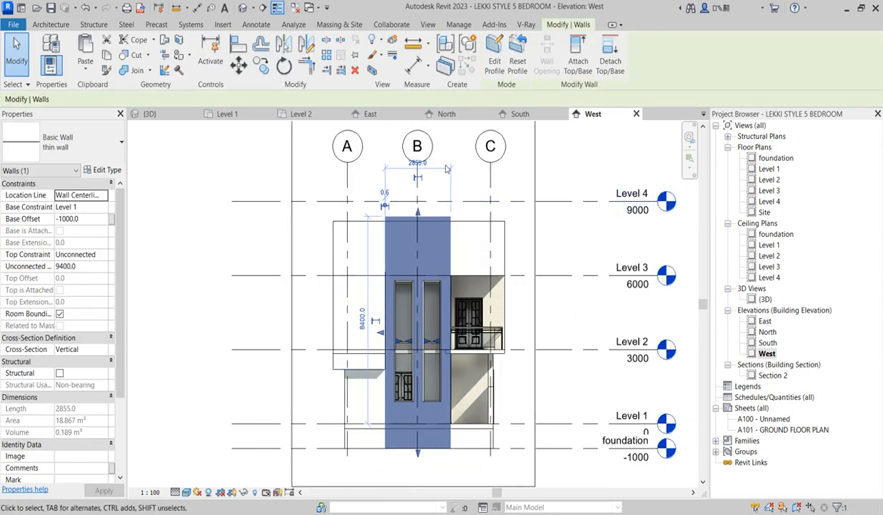
double_click(752, 179)
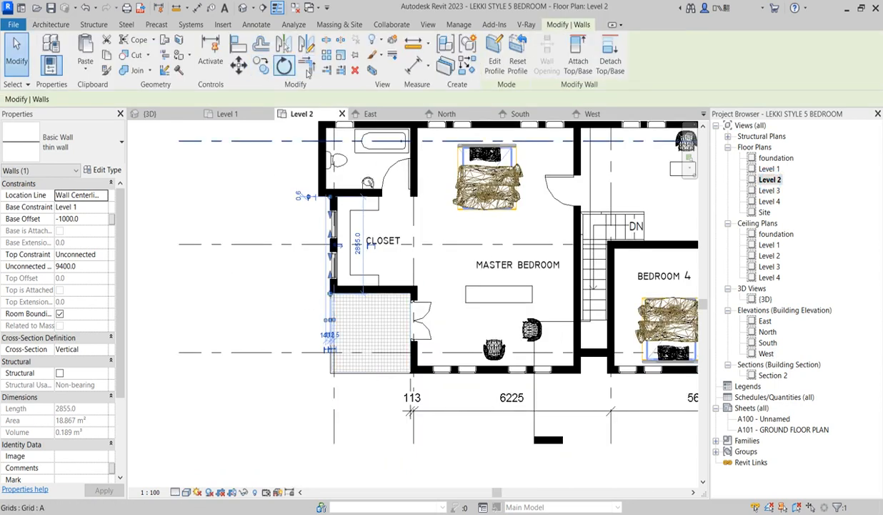
left_click(465, 64)
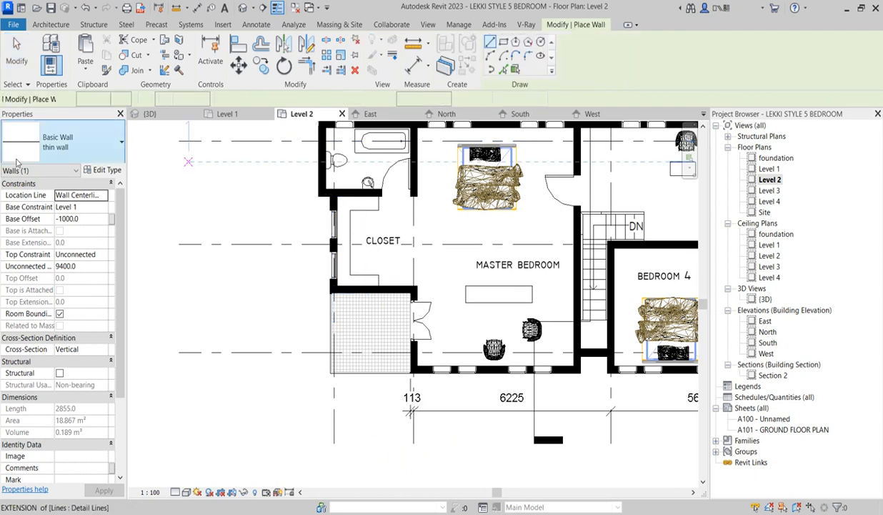
left_click(108, 170)
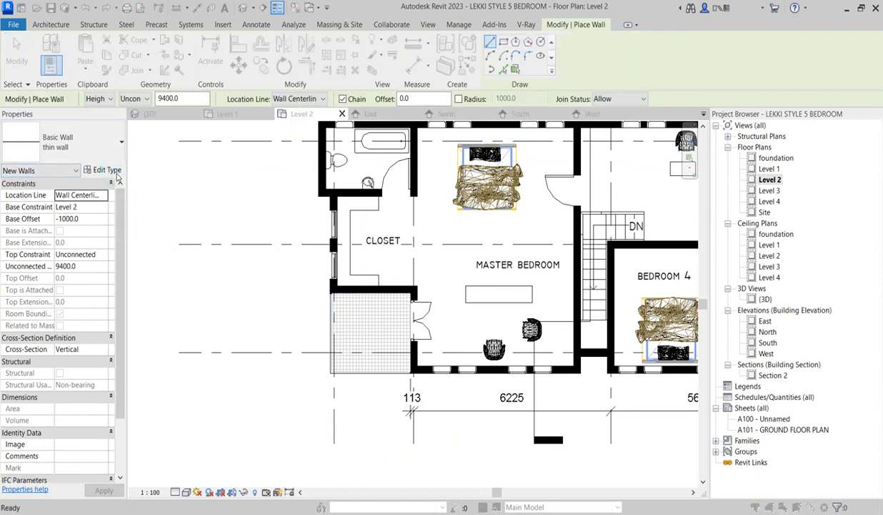
left_click(518, 122)
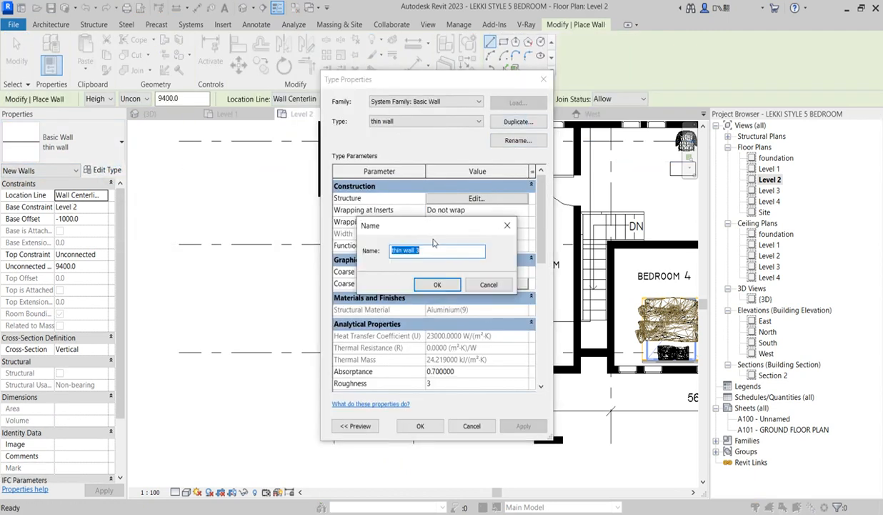
left_click(437, 285)
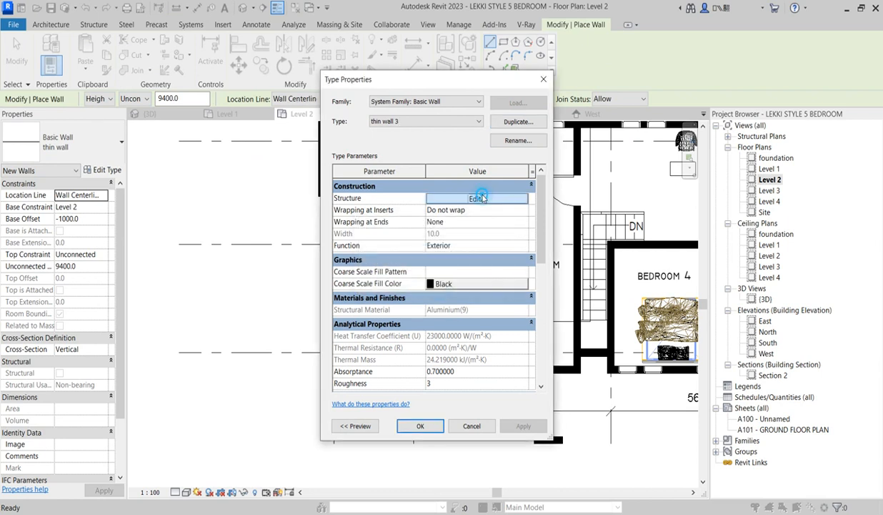
- Duplicate the Aluminium(9) material with its assets for the structure layer of thin wall 3
left_click(476, 198)
left_click(415, 208)
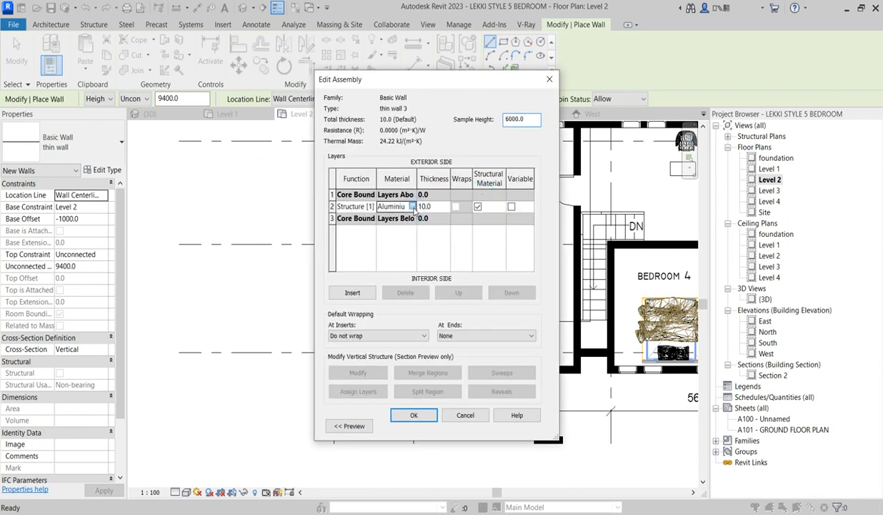
left_click(412, 207)
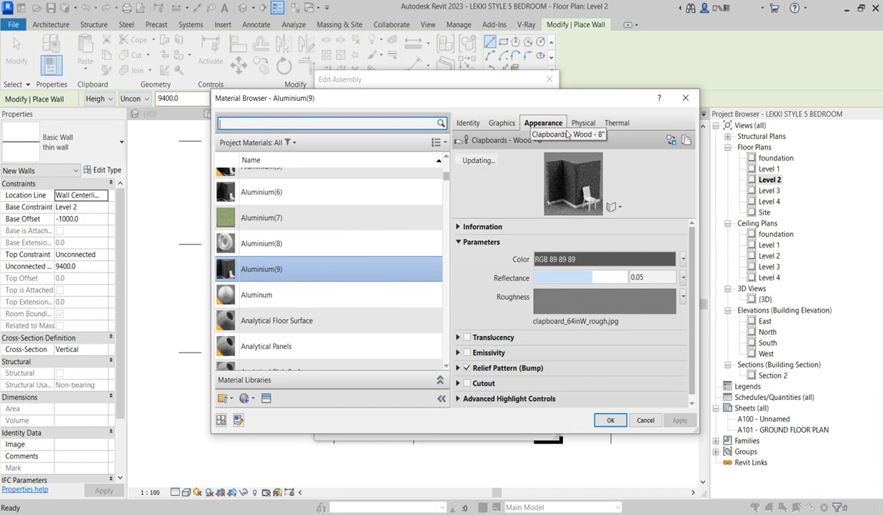
left_click(674, 142)
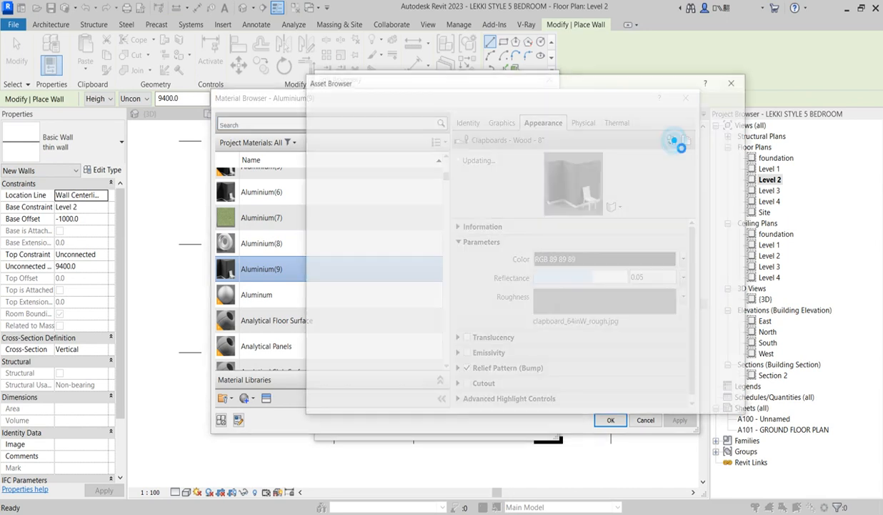
left_click(734, 81)
right_click(317, 282)
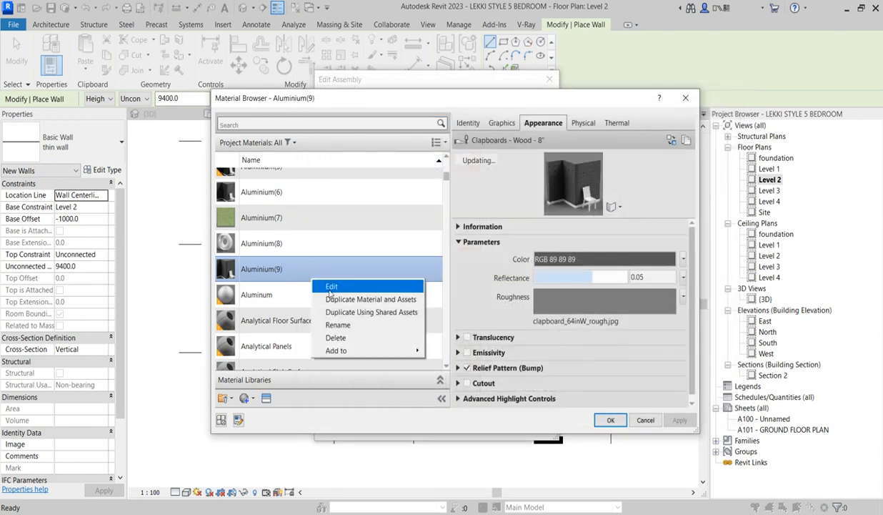
left_click(362, 299)
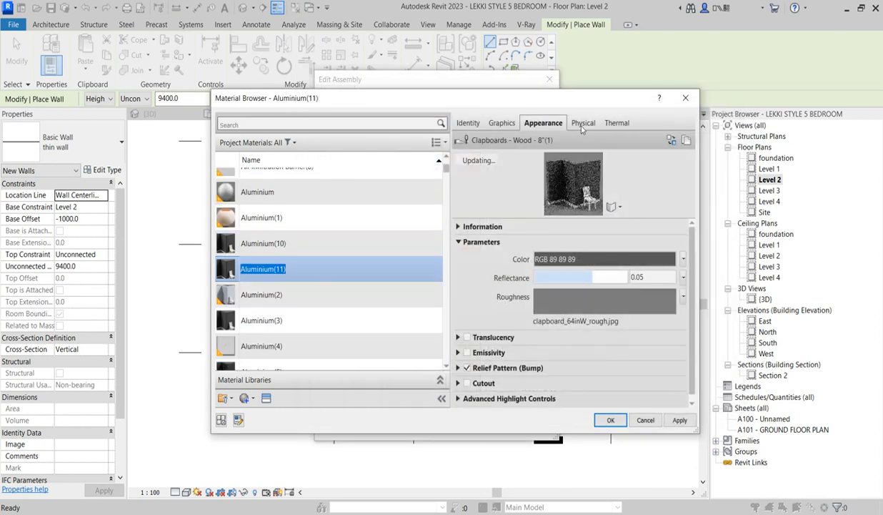
left_click(583, 123)
left_click(543, 123)
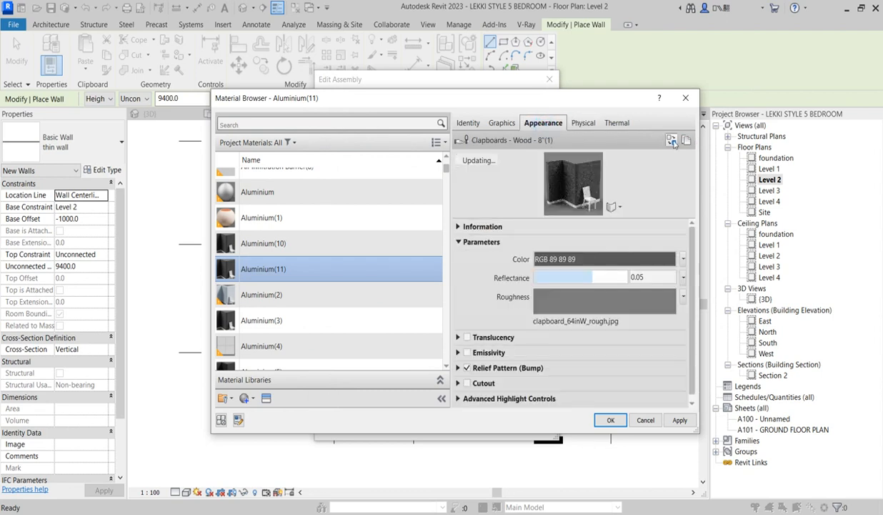
- Examine the Siding appearance assets, including the wood clapboards and metal panels, as alternatives for the duplicated material
left_click(669, 140)
left_click(308, 167)
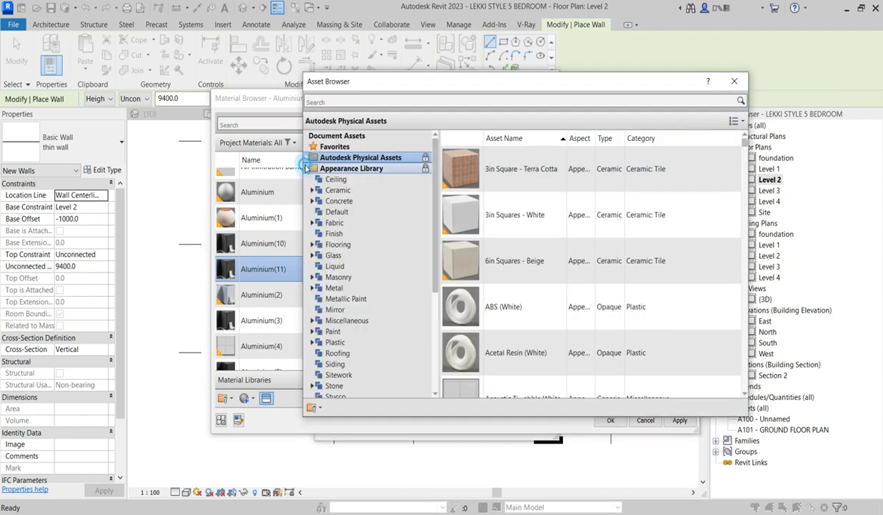
scroll(335, 300, "down", 2)
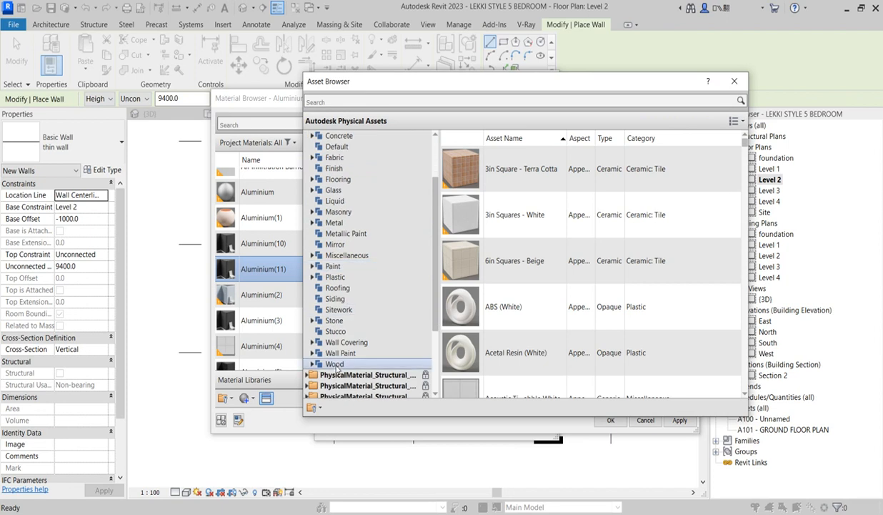
left_click(334, 299)
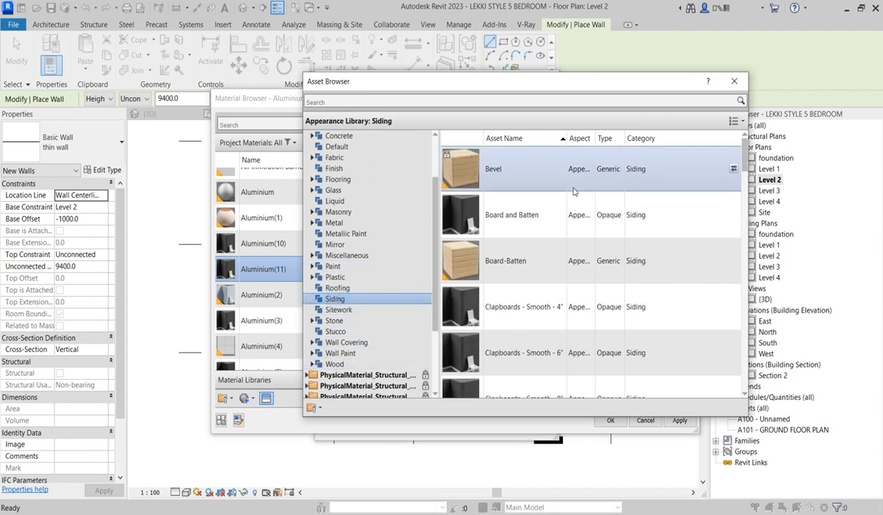
scroll(573, 191, "down", 3)
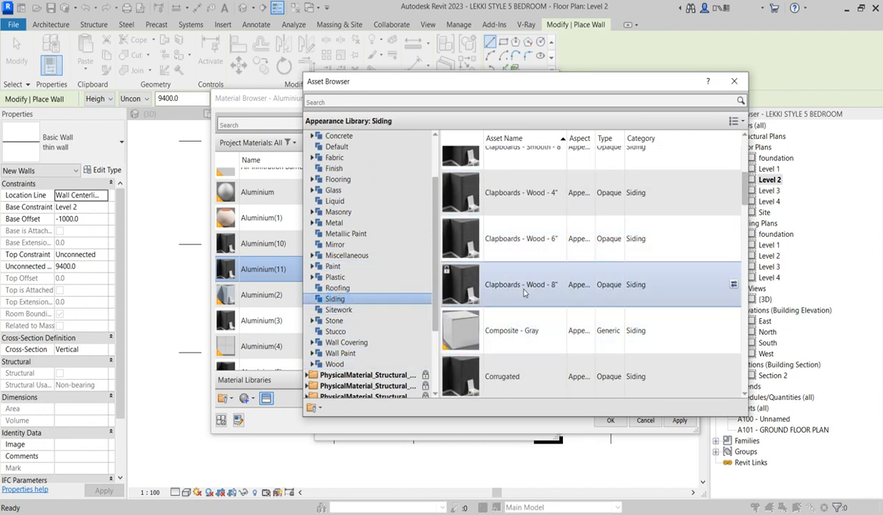
scroll(524, 286, "down", 3)
scroll(512, 325, "down", 5)
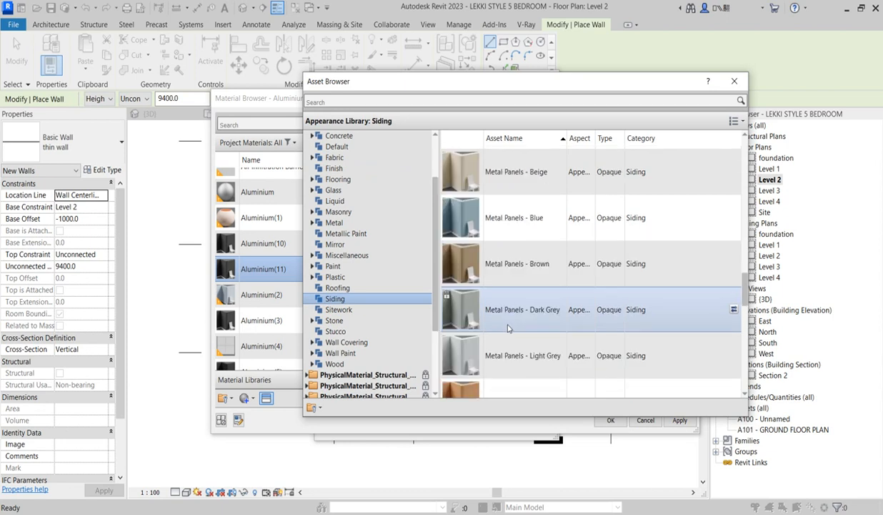
scroll(509, 328, "down", 5)
scroll(508, 314, "up", 10)
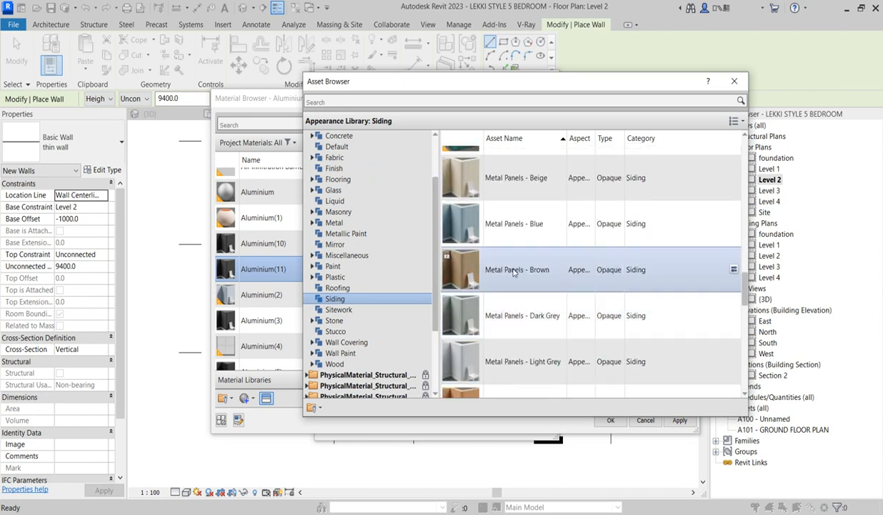
scroll(510, 283, "up", 3)
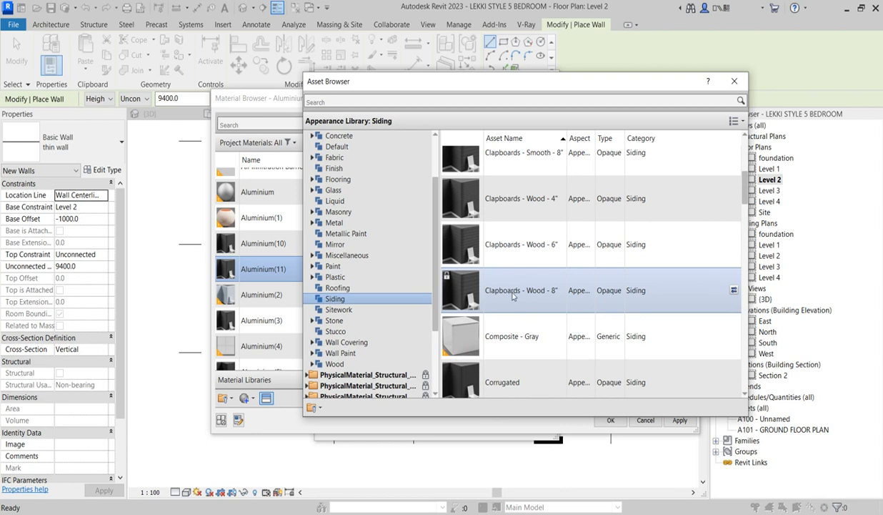
left_click(512, 296)
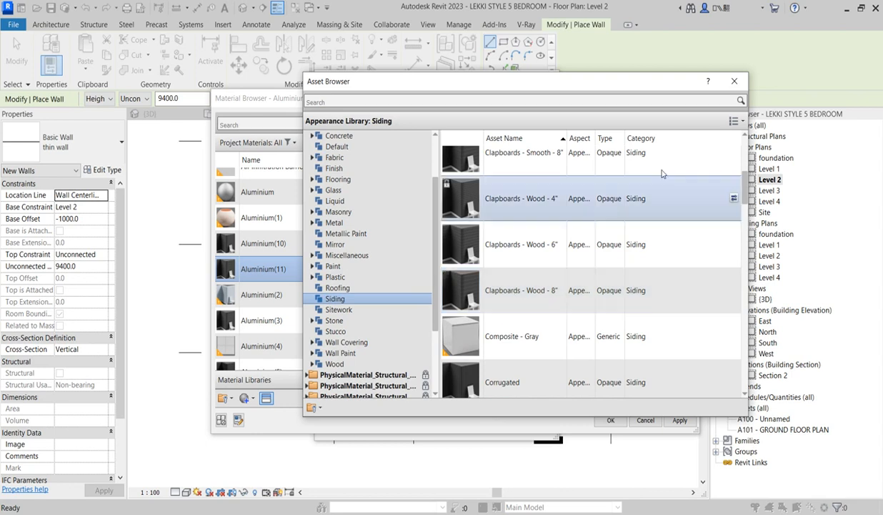
left_click(736, 83)
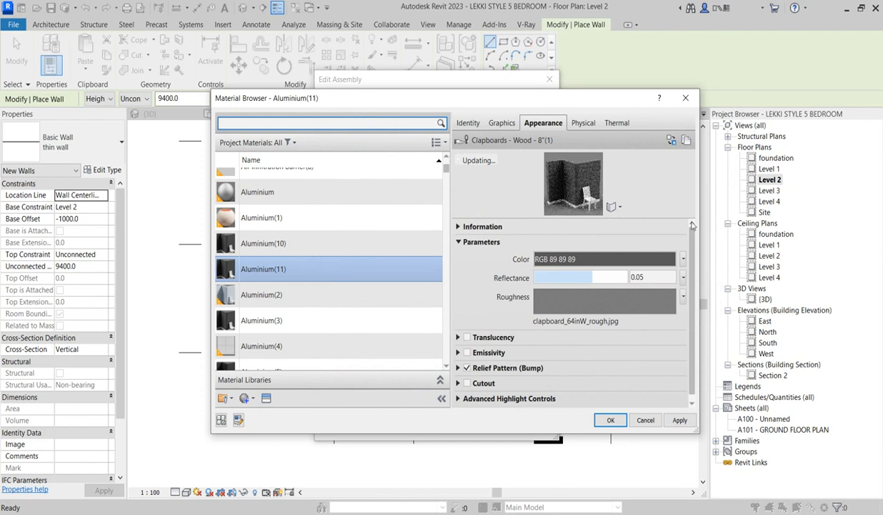
- Set the duplicated material's appearance color to RGB 123 123 123 and accept the thin wall 3 type settings
left_click(633, 259)
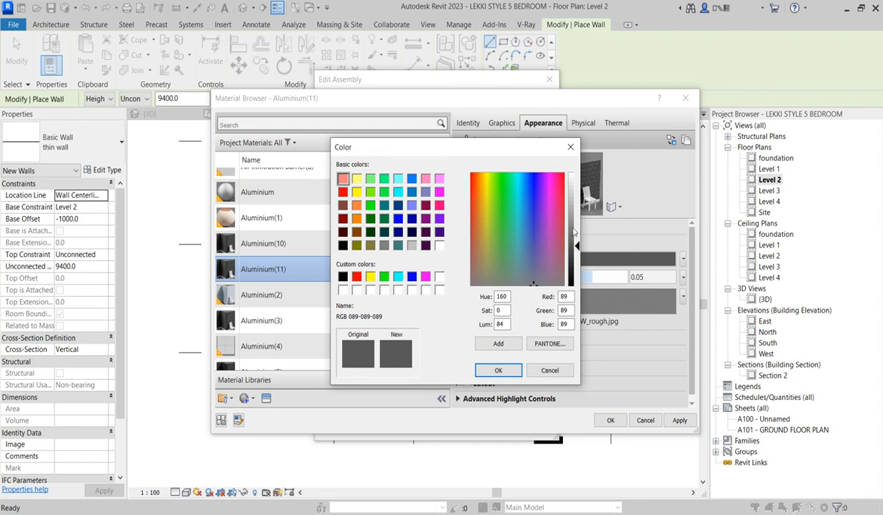
left_click(572, 233)
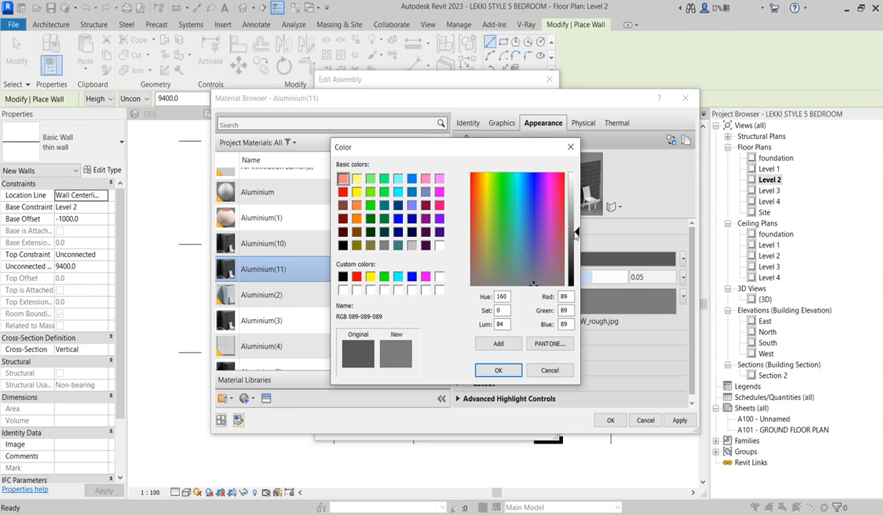
left_click(498, 369)
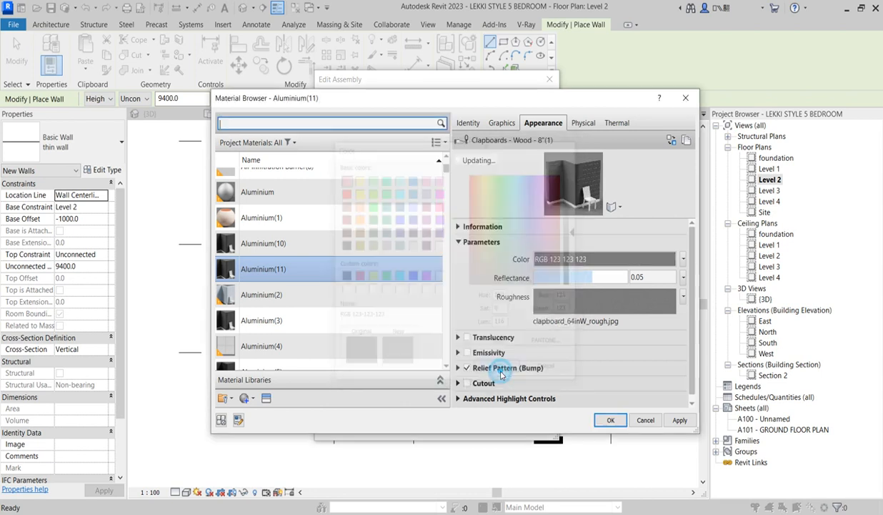
left_click(611, 420)
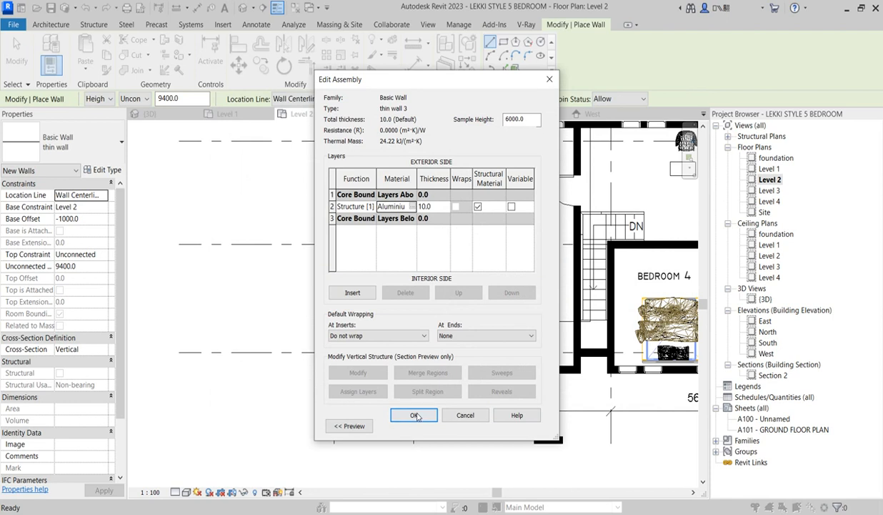
left_click(415, 415)
left_click(419, 426)
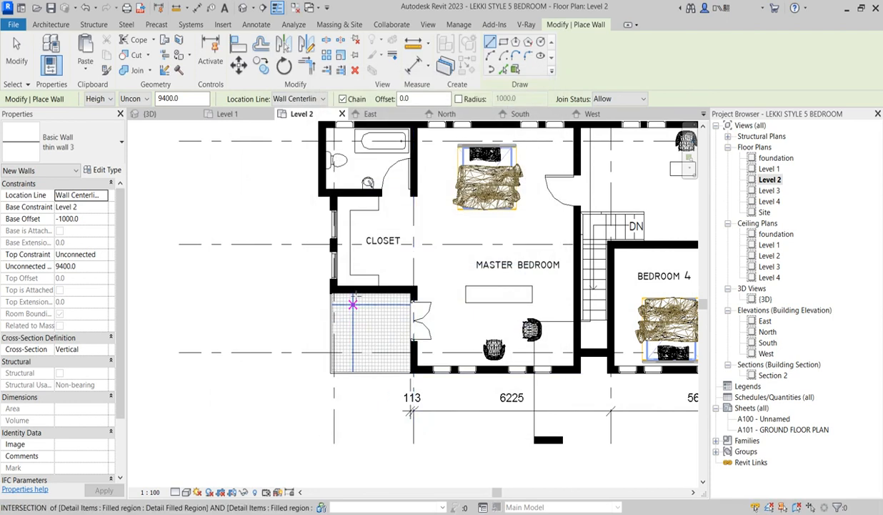
- Draw an L-shaped thin wall 3 just outside the bathroom's west side, returning along its lower corner to the closet wall
scroll(321, 150, "up", 5)
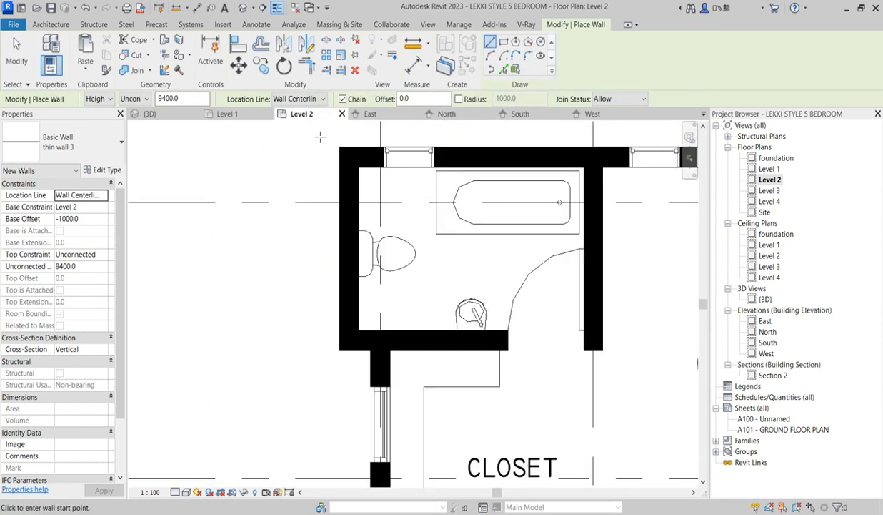
left_click(331, 147)
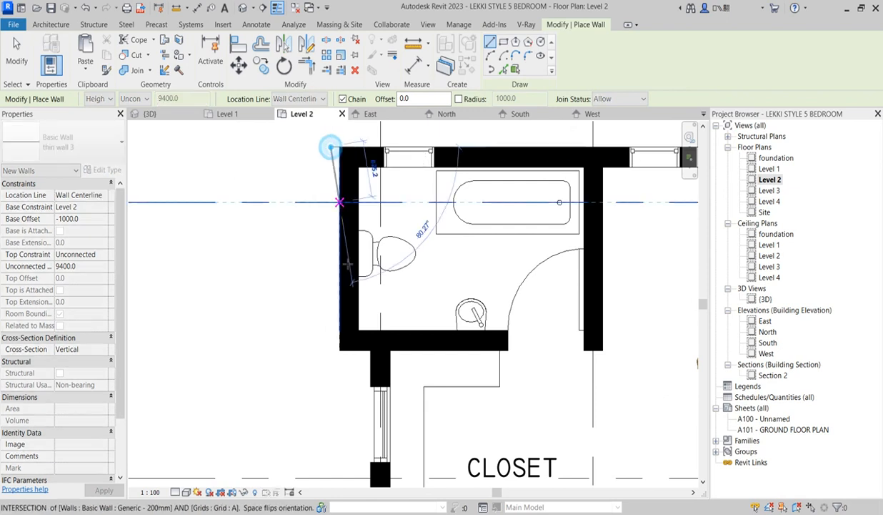
scroll(330, 359, "up", 3)
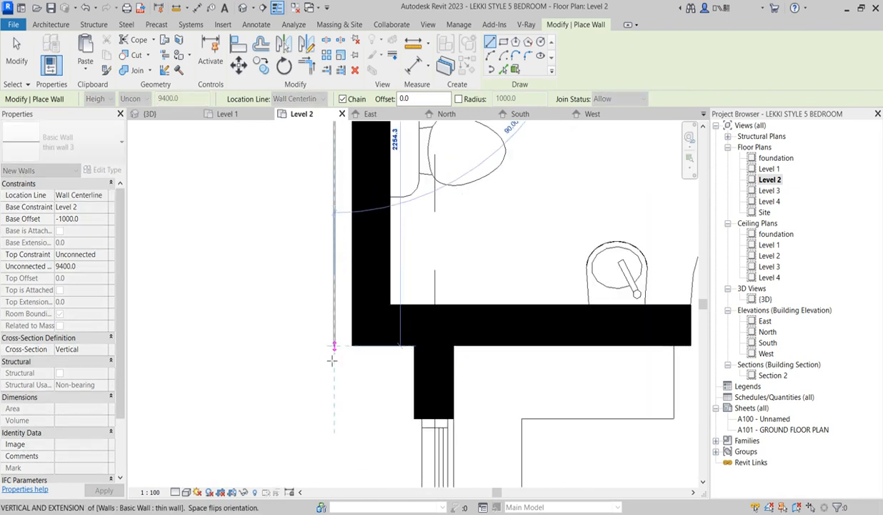
left_click(334, 361)
left_click(408, 361)
key("Escape")
scroll(358, 379, "down", 4)
scroll(304, 260, "up", 2)
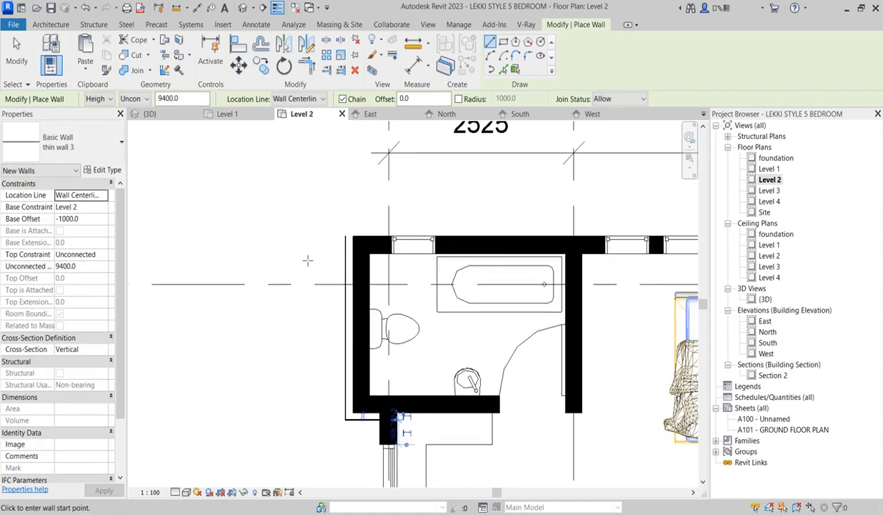
right_click(285, 220)
left_click(315, 221)
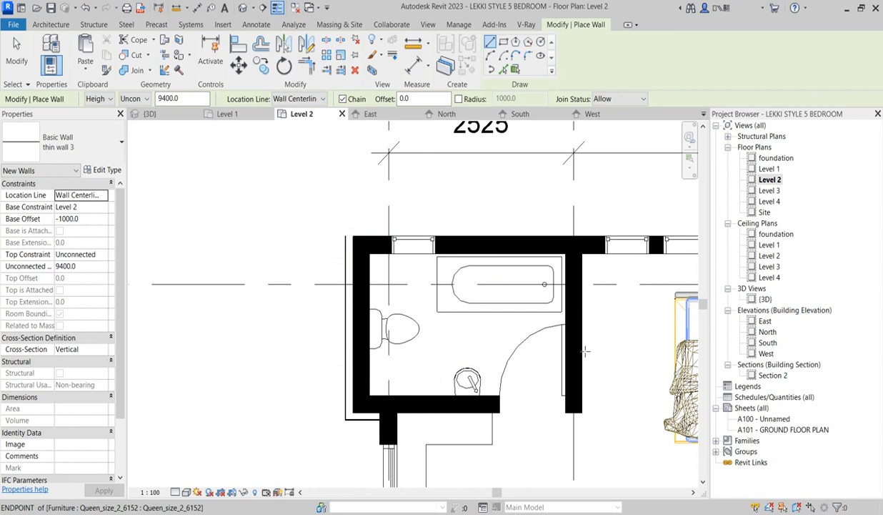
right_click(610, 331)
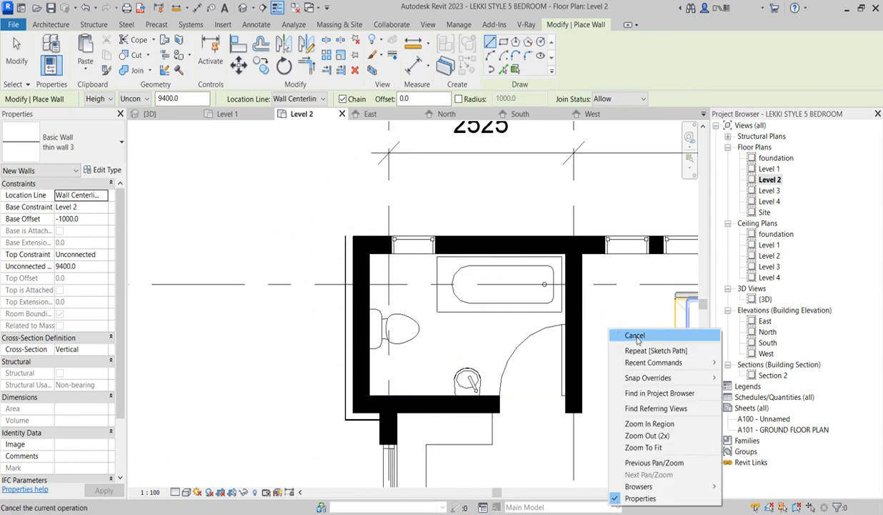
left_click(636, 336)
- Save the project and open the South elevation
left_click(409, 237)
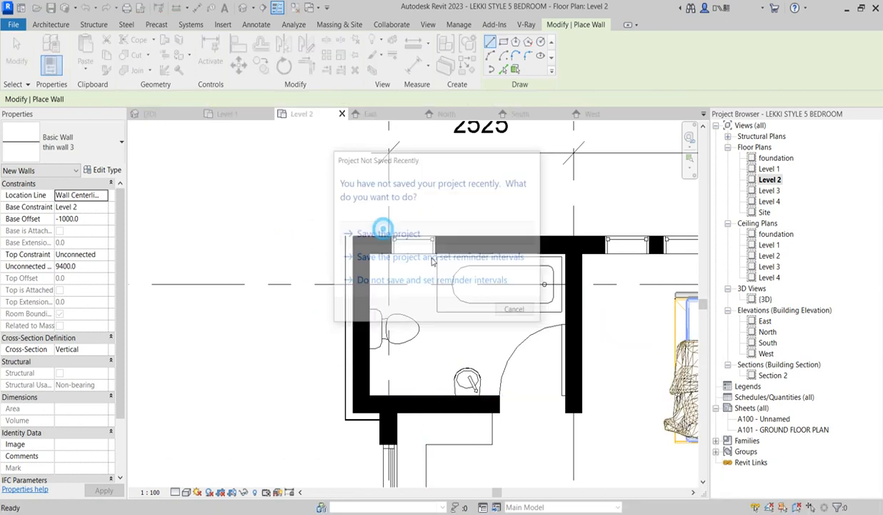
double_click(767, 342)
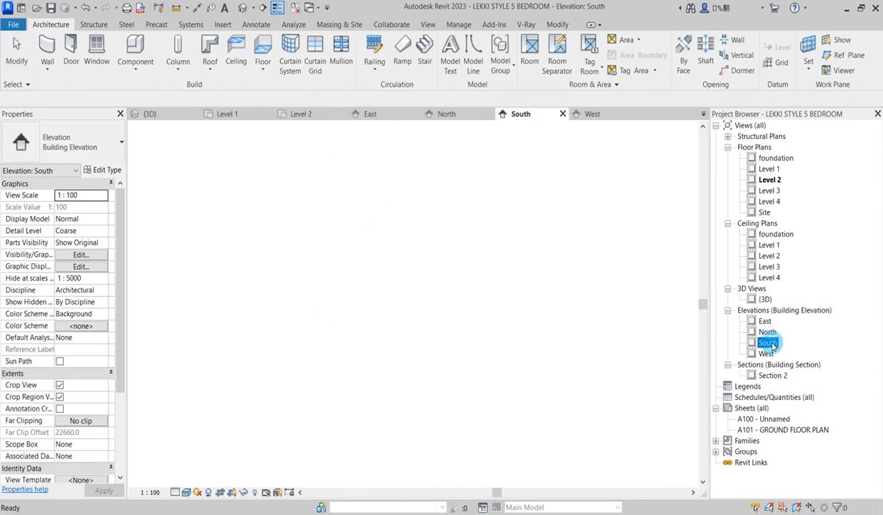
- Raise the base of the narrow thin wall 3 return near grid 1 and align it with the bottom edge of the wall behind
scroll(311, 296, "up", 4)
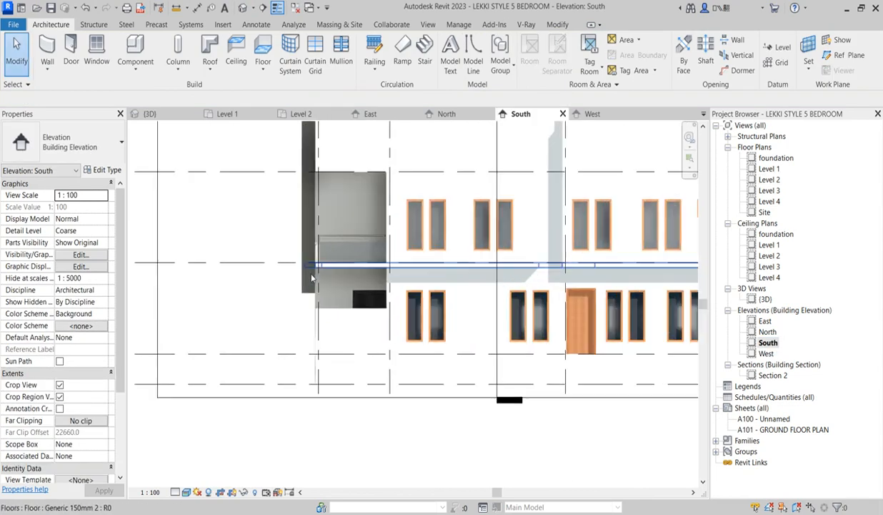
scroll(310, 297, "down", 4)
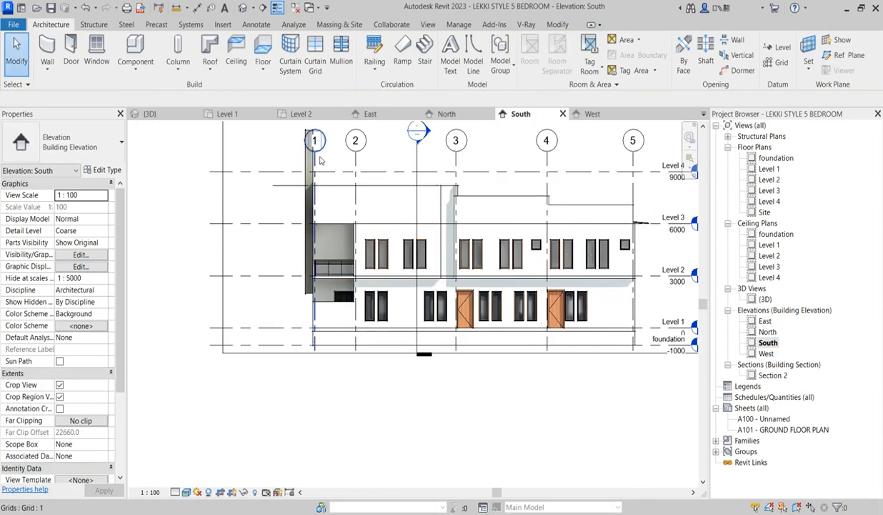
scroll(311, 297, "up", 4)
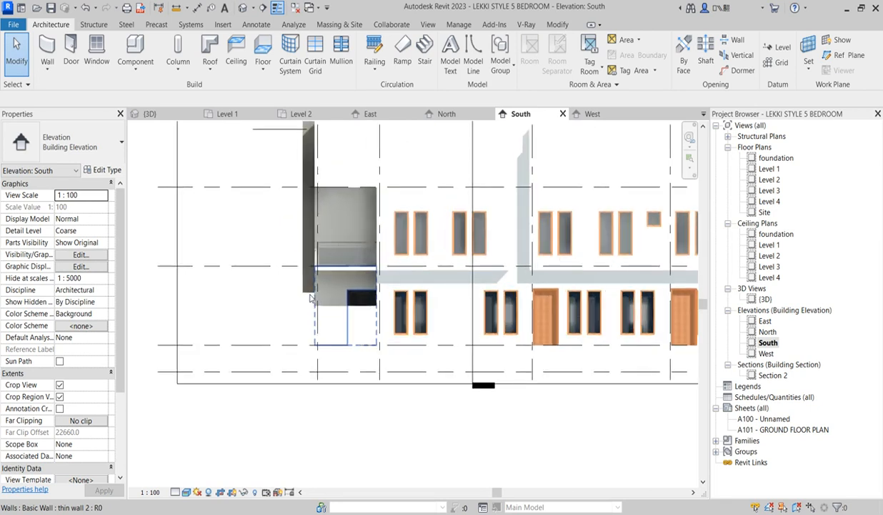
left_click(306, 292)
scroll(303, 305, "up", 3)
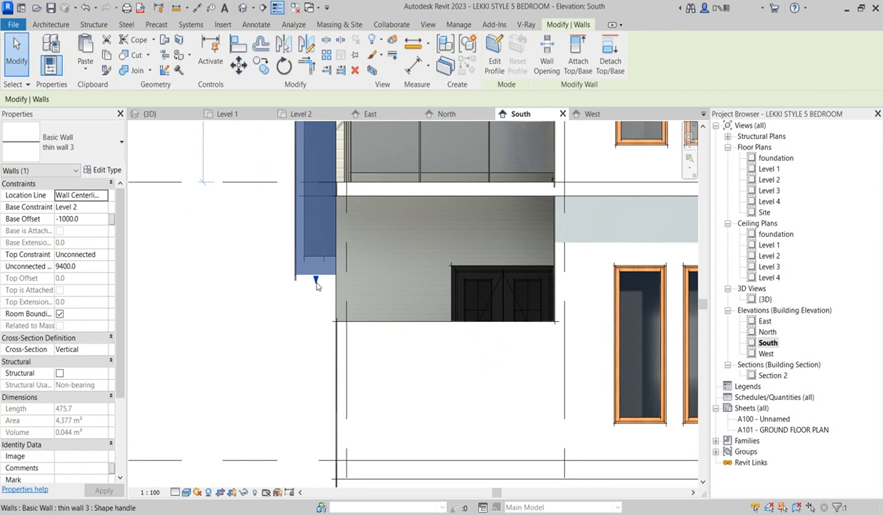
left_click_drag(317, 282, 324, 265)
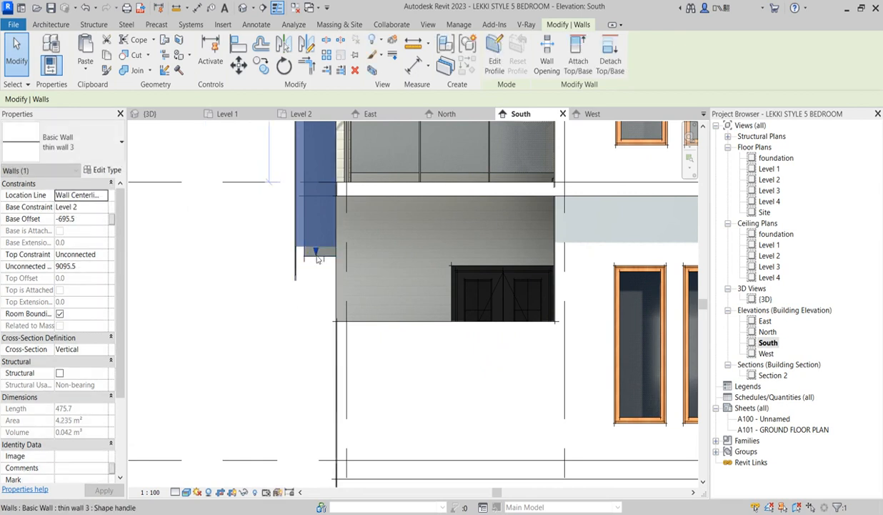
scroll(322, 266, "up", 2)
left_click(239, 46)
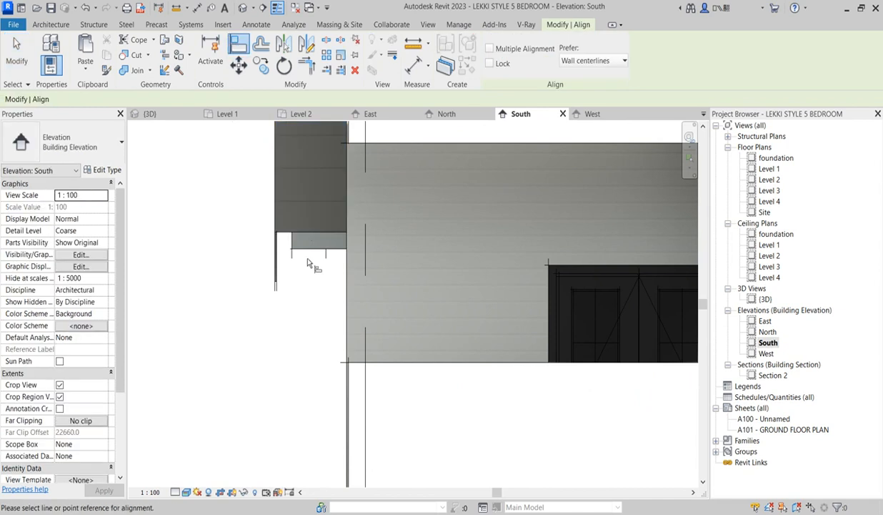
left_click(312, 254)
left_click(310, 234)
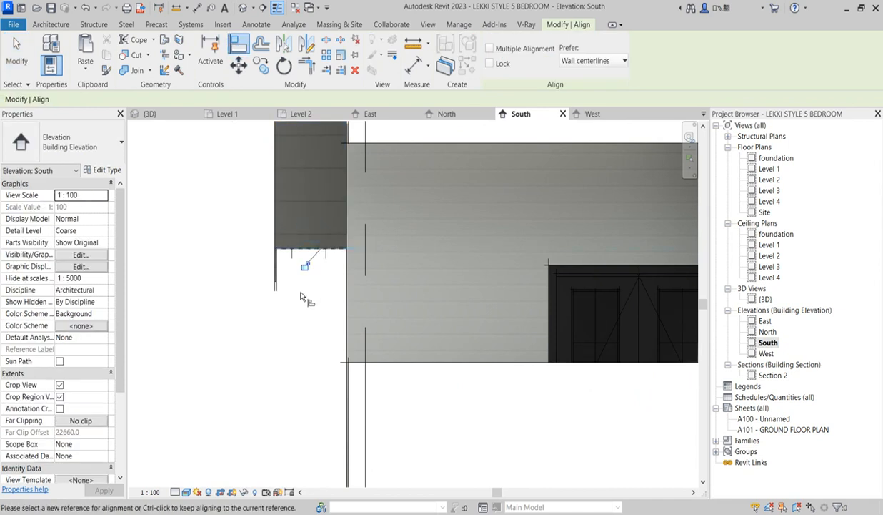
- Align the base of the adjoining west-facing thin wall 3 with the same bottom edge and finish aligning
left_click(296, 249)
scroll(277, 282, "up", 5)
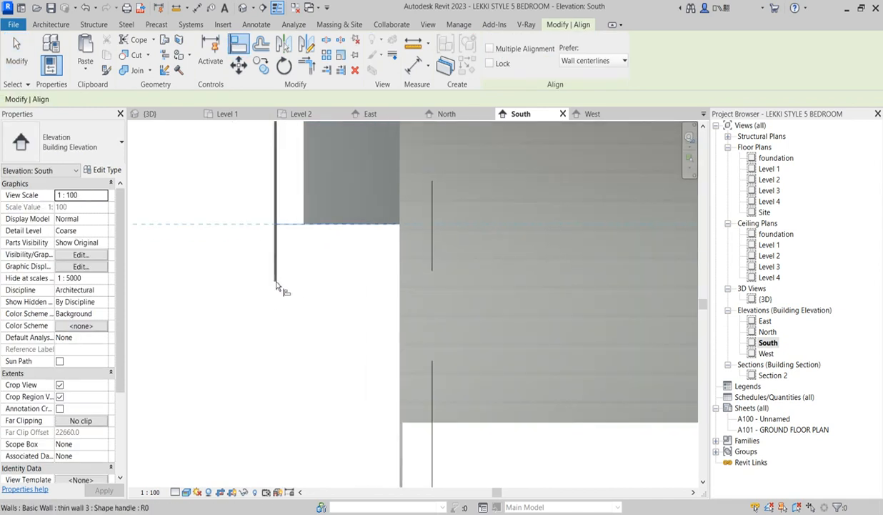
left_click(276, 282)
scroll(291, 315, "down", 6)
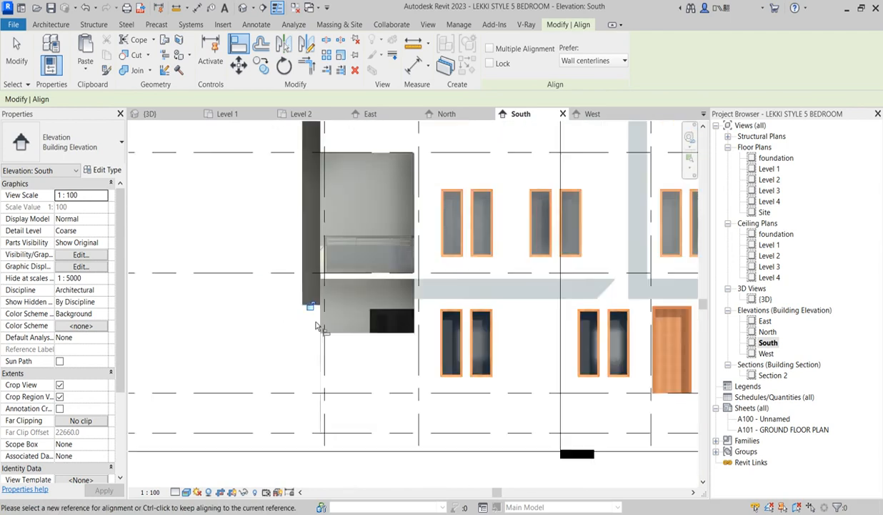
scroll(307, 277, "up", 8)
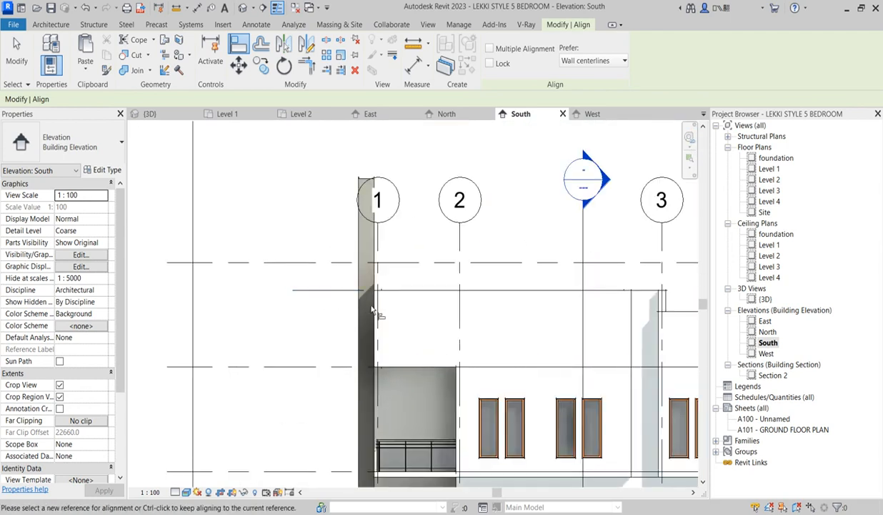
scroll(330, 236, "down", 4)
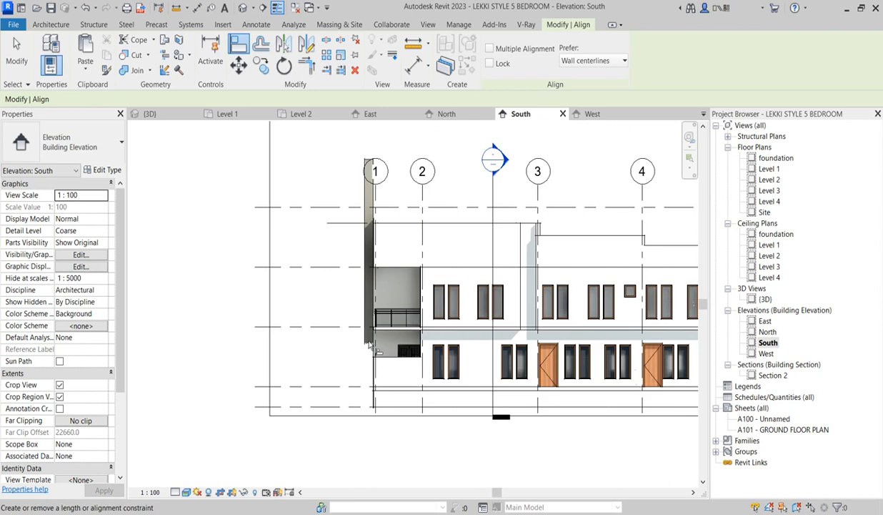
scroll(338, 308, "up", 3)
right_click(333, 308)
left_click(351, 312)
right_click(331, 352)
left_click(352, 357)
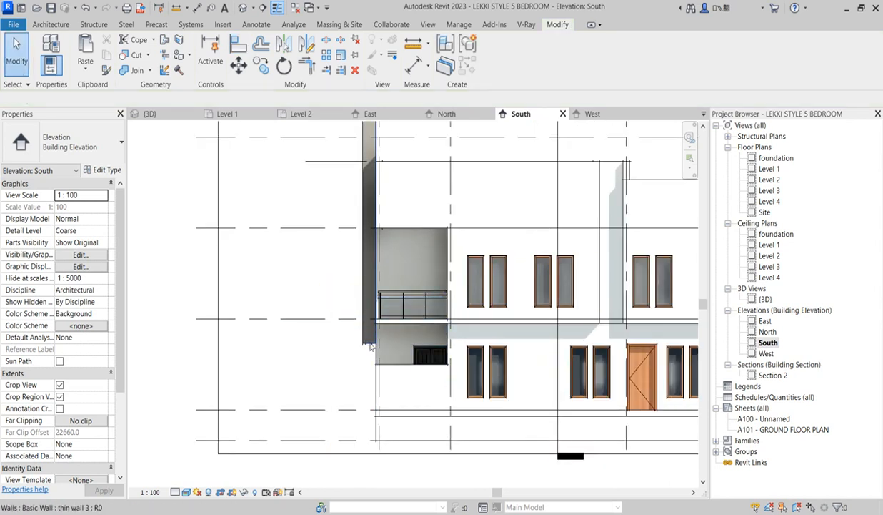
- Check the full height of the narrow thin wall 3 and open the West elevation
left_click(370, 345)
scroll(371, 347, "down", 2)
scroll(364, 229, "up", 2)
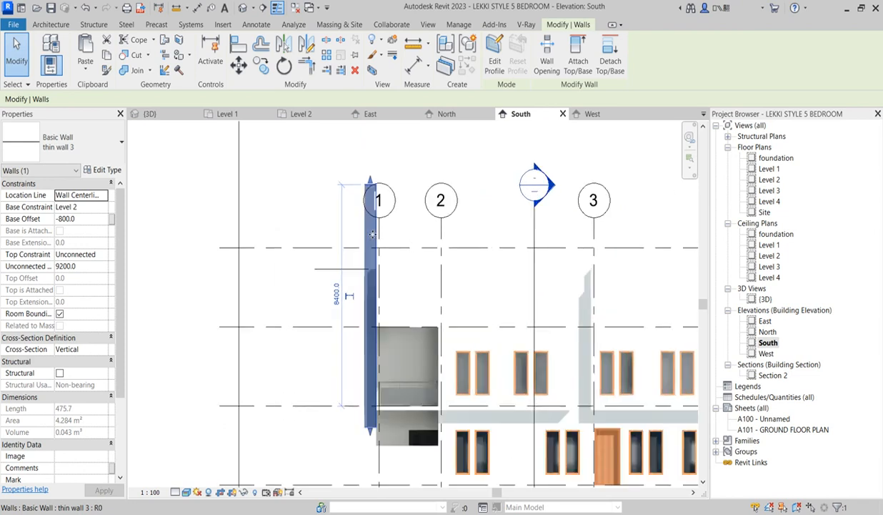
left_click(312, 367)
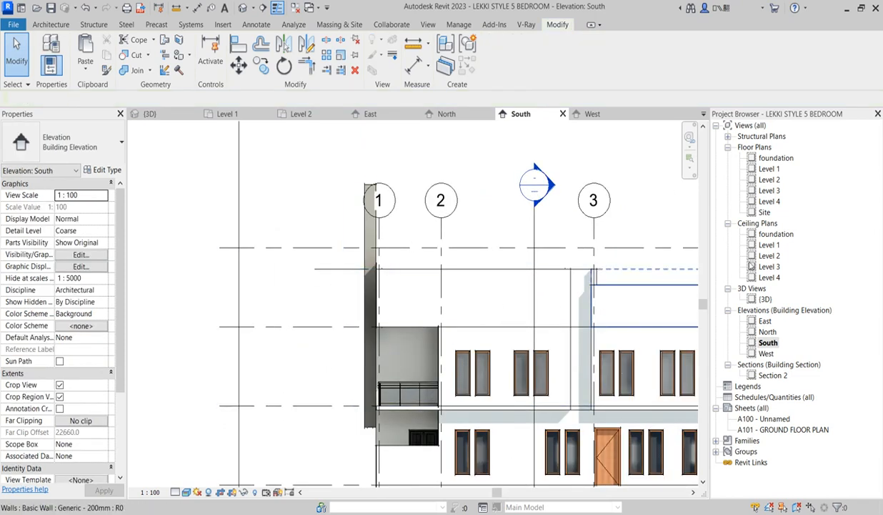
double_click(769, 168)
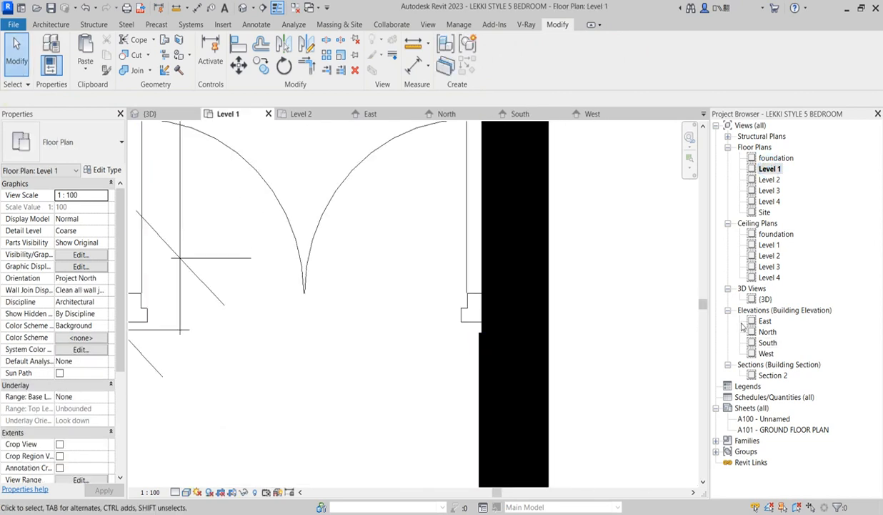
double_click(765, 353)
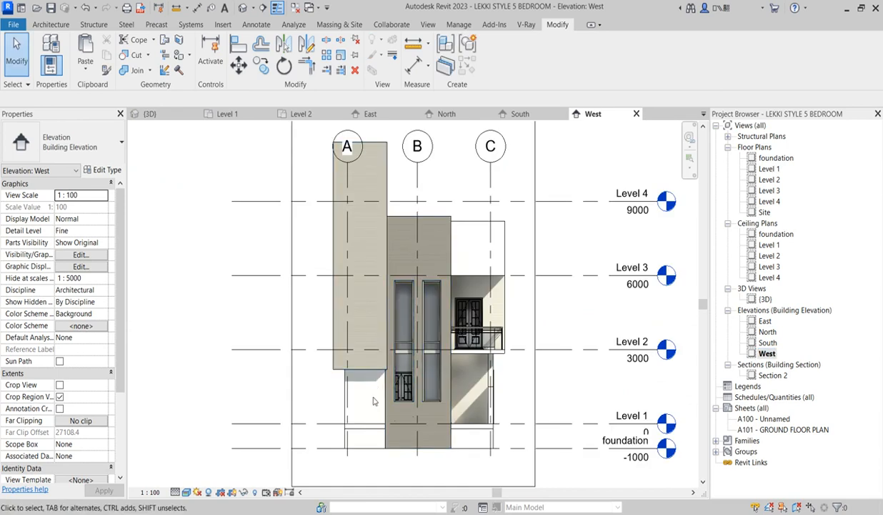
- Lower the top of the wide thin wall 3 at grid A to the adjoining parapet line, making it 6000 mm high
left_click(381, 148)
scroll(350, 182, "up", 2)
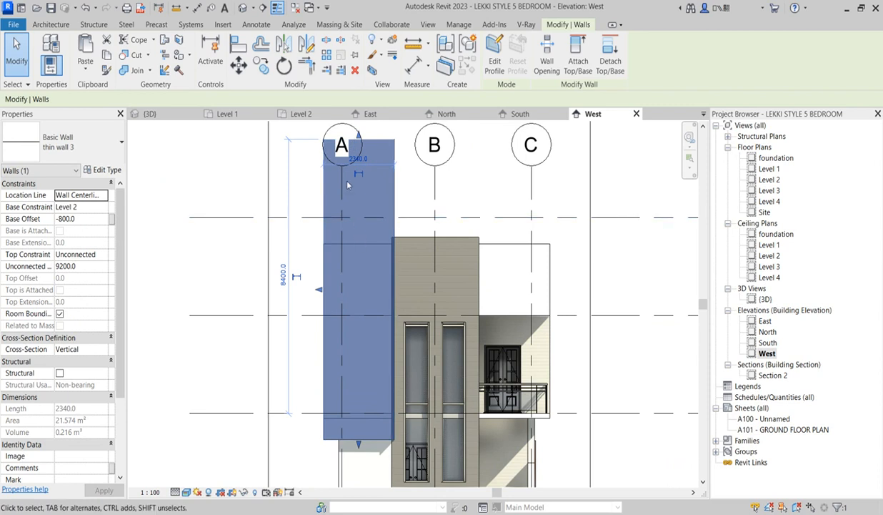
left_click_drag(358, 136, 297, 248)
left_click(293, 232)
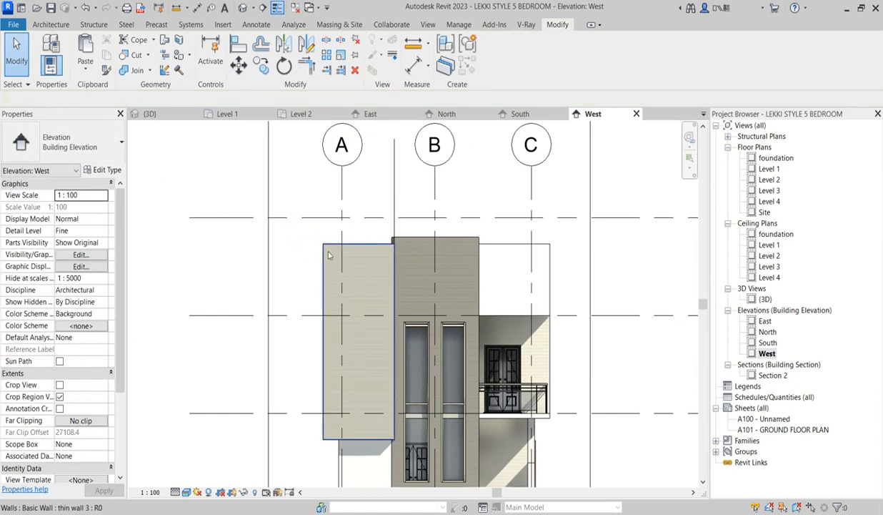
- Lower the top of the narrow thin wall 3 return between grids A and B to the same parapet line
left_click(394, 175)
scroll(394, 140, "up", 2)
left_click_drag(394, 139, 401, 312)
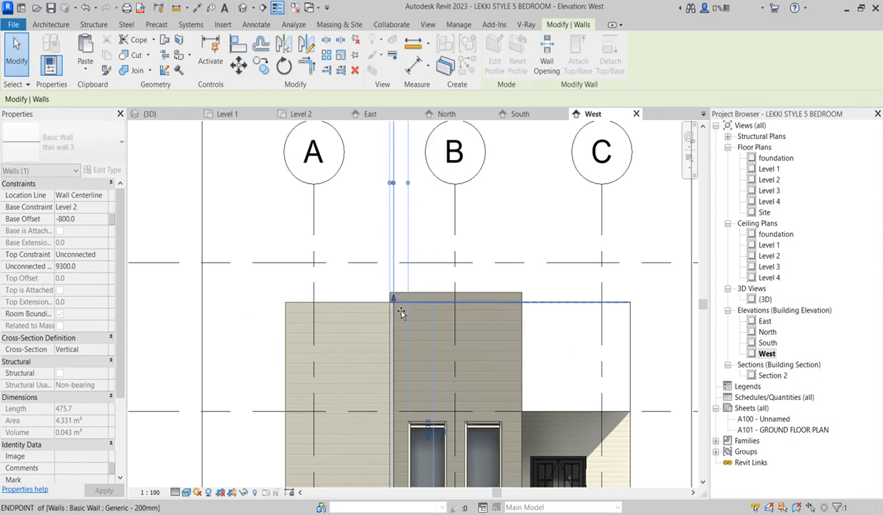
left_click(422, 236)
scroll(418, 218, "down", 4)
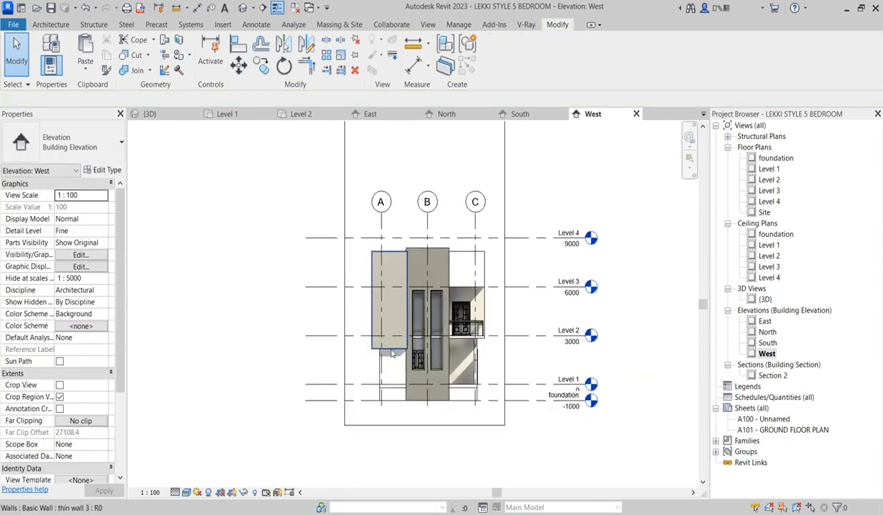
- Edit the wide thin wall 3's profile, drawing a horizontal strip about 100 mm high across it, about 1185 mm below its top
scroll(389, 372, "up", 2)
left_click(380, 307)
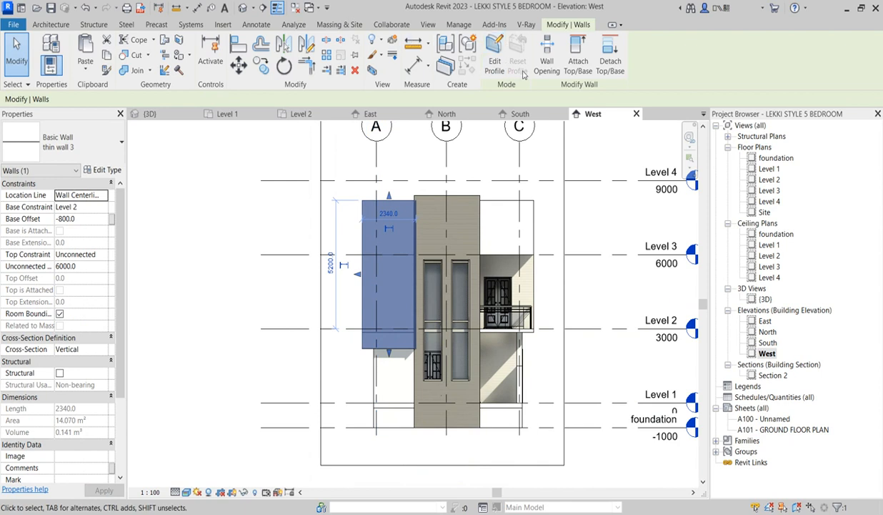
left_click(495, 69)
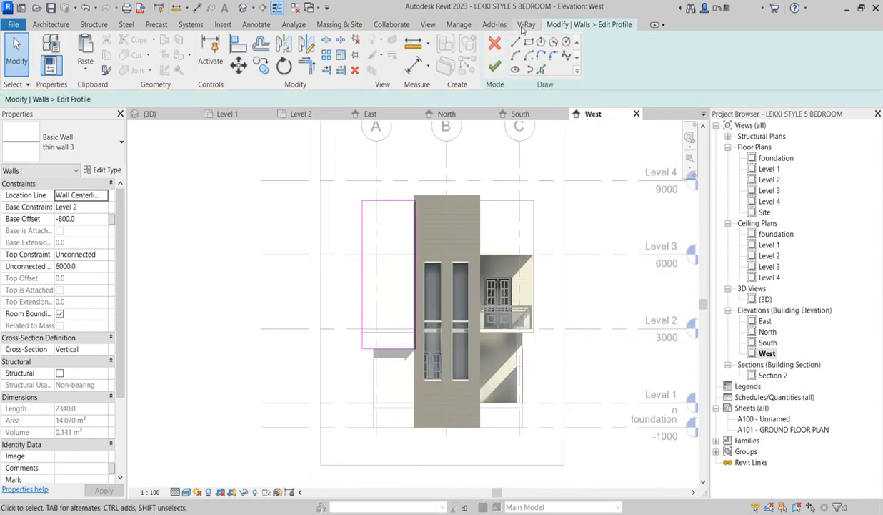
left_click(532, 44)
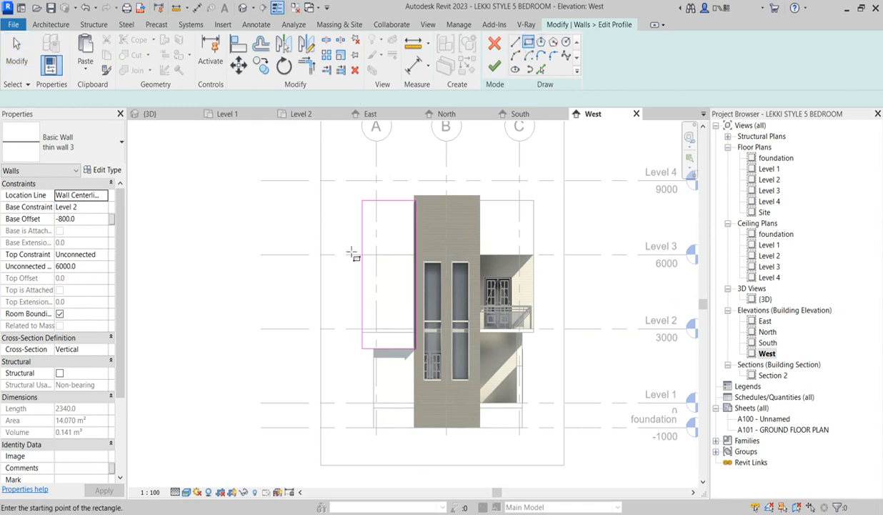
scroll(357, 222, "up", 4)
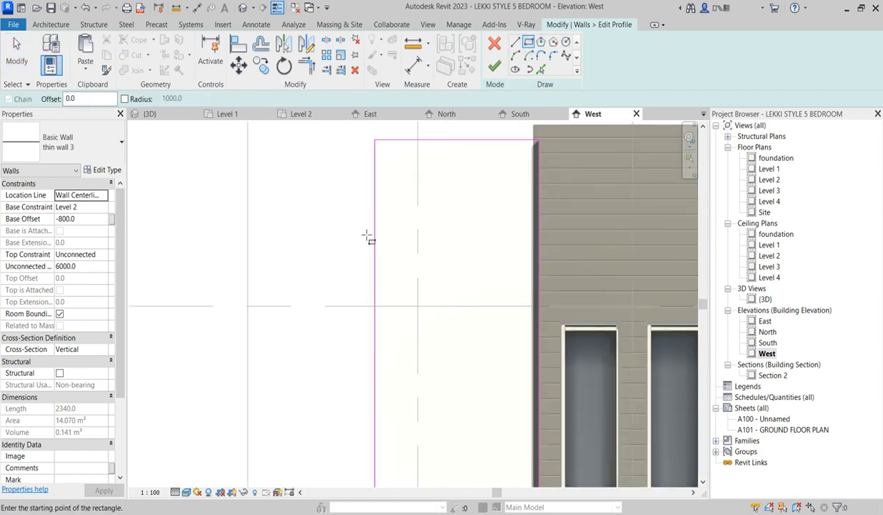
left_click(364, 234)
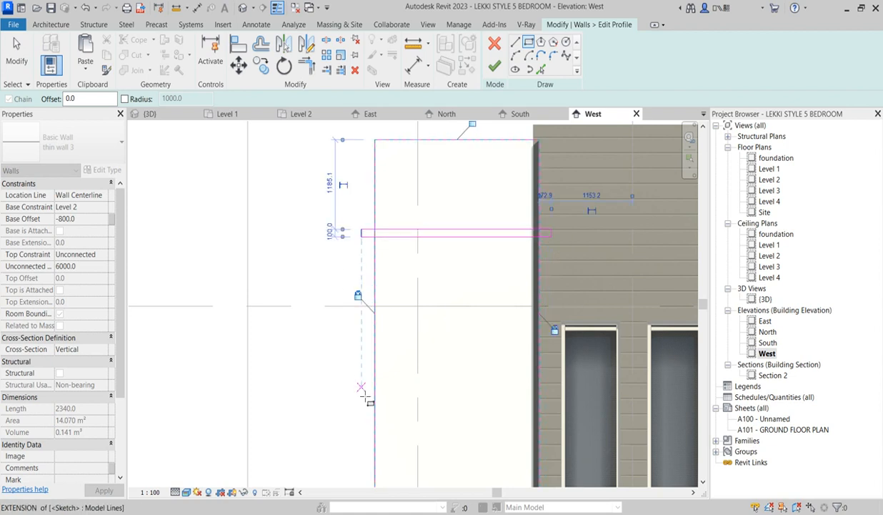
- Draw two more horizontal strips across the wall profile below the first, about 2616 by 112 mm and 2527 by 99 mm
left_click(361, 326)
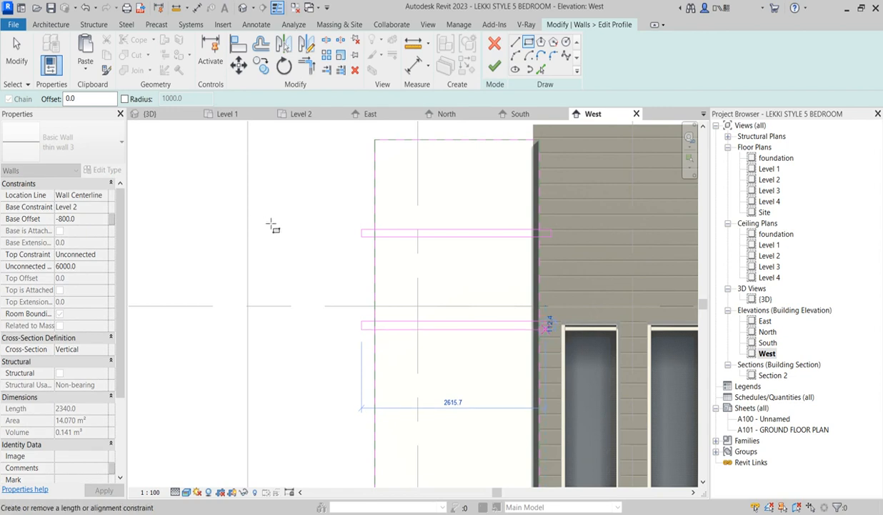
left_click(306, 374)
scroll(307, 371, "down", 2)
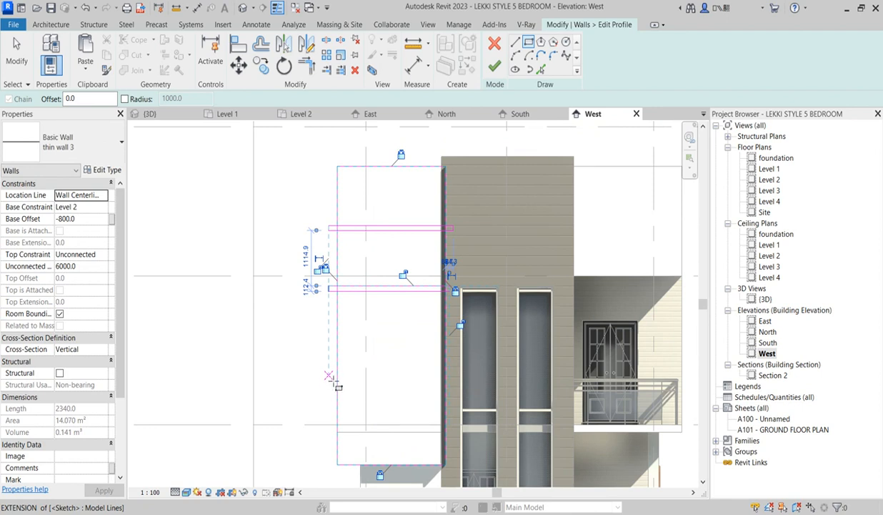
left_click(328, 378)
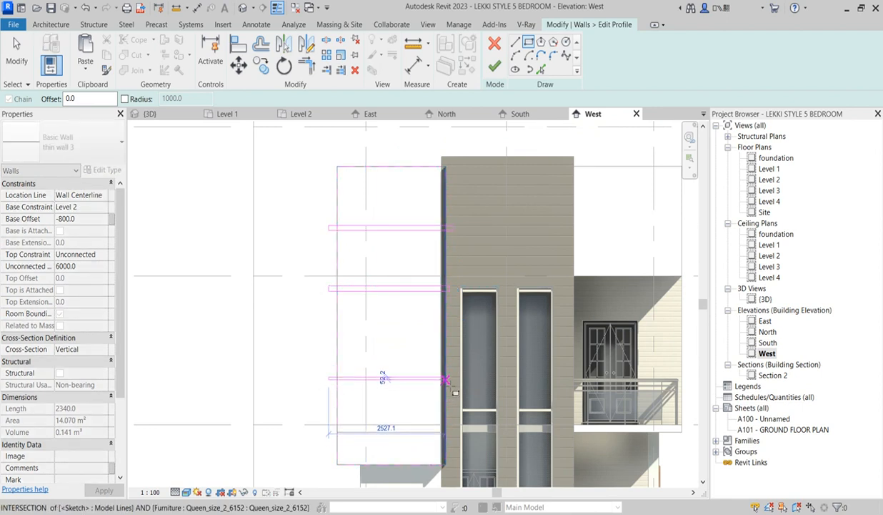
left_click(448, 383)
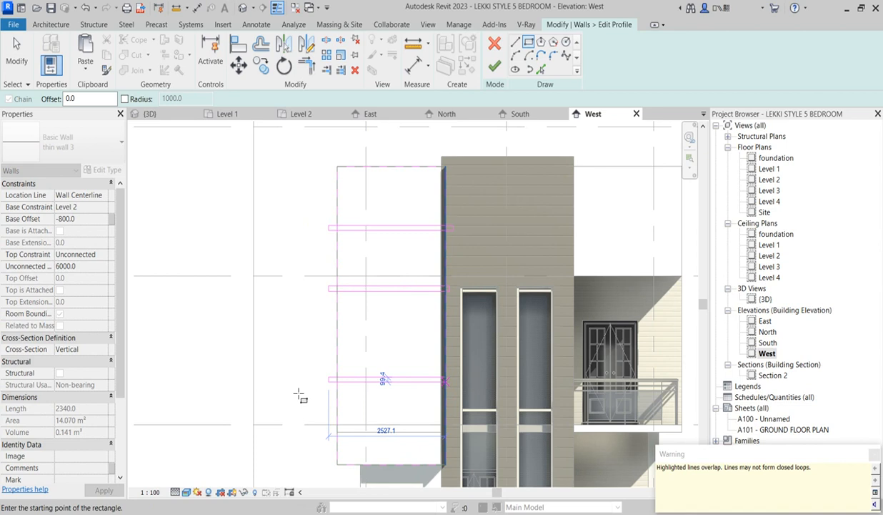
- Split the outer vertical edge of the wall profile where it crosses each of the three strips
scroll(380, 404, "up", 2)
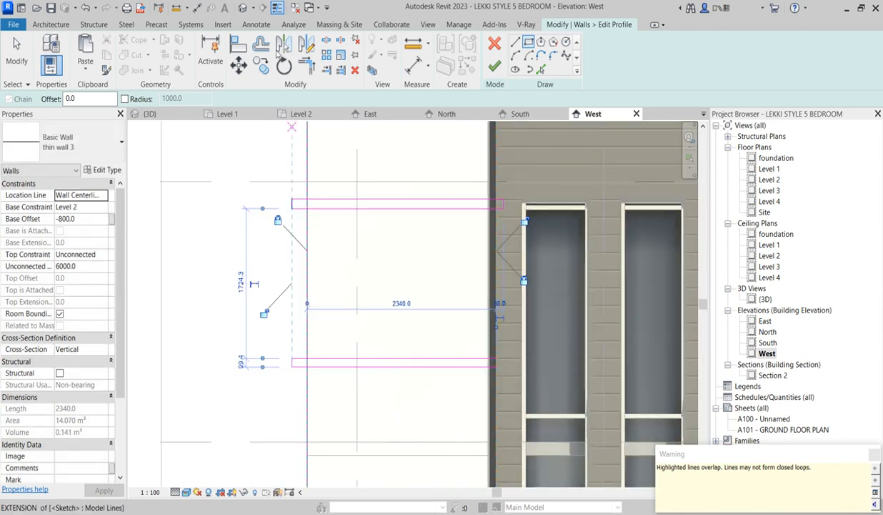
left_click(326, 41)
scroll(313, 363, "up", 2)
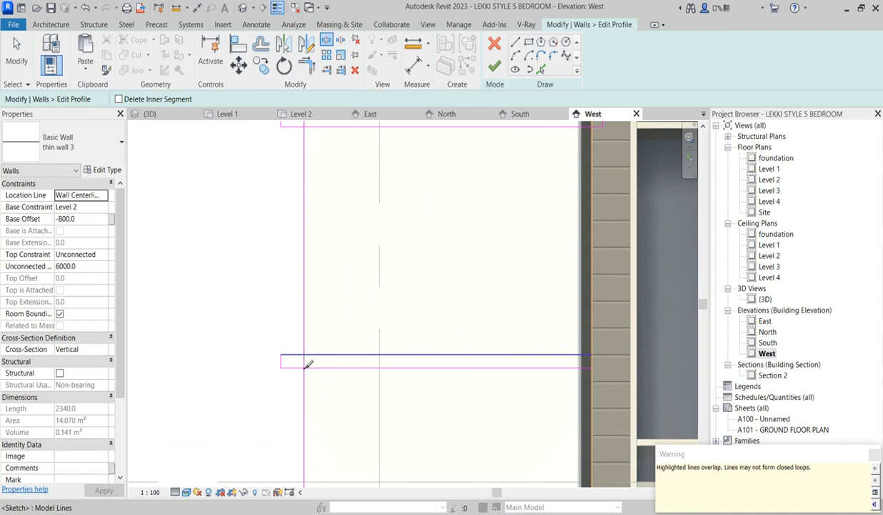
scroll(306, 361, "up", 2)
left_click(304, 362)
scroll(311, 444, "down", 2)
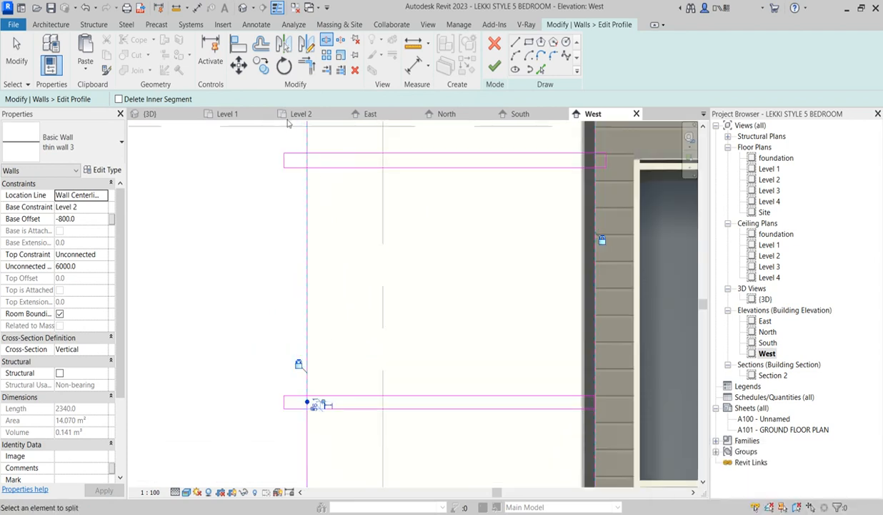
left_click(308, 161)
scroll(309, 354, "down", 2)
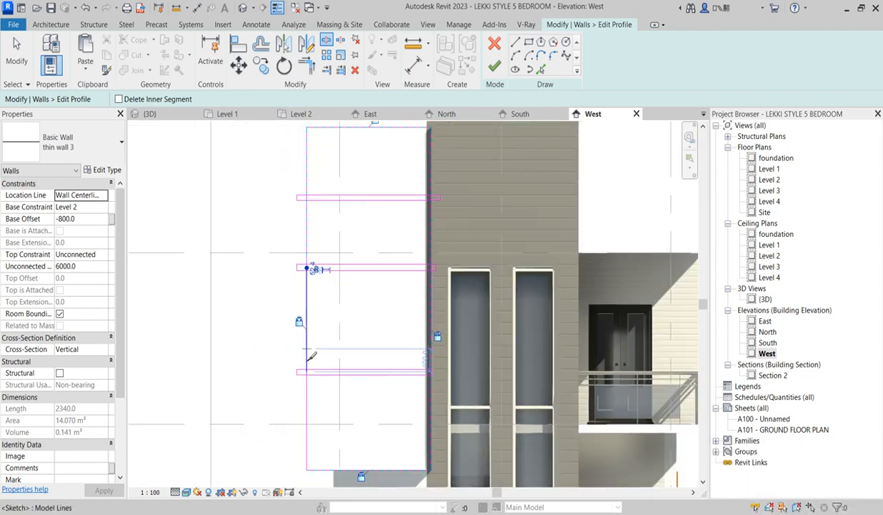
scroll(309, 351, "down", 1)
scroll(300, 318, "up", 3)
left_click(312, 256)
scroll(301, 260, "down", 3)
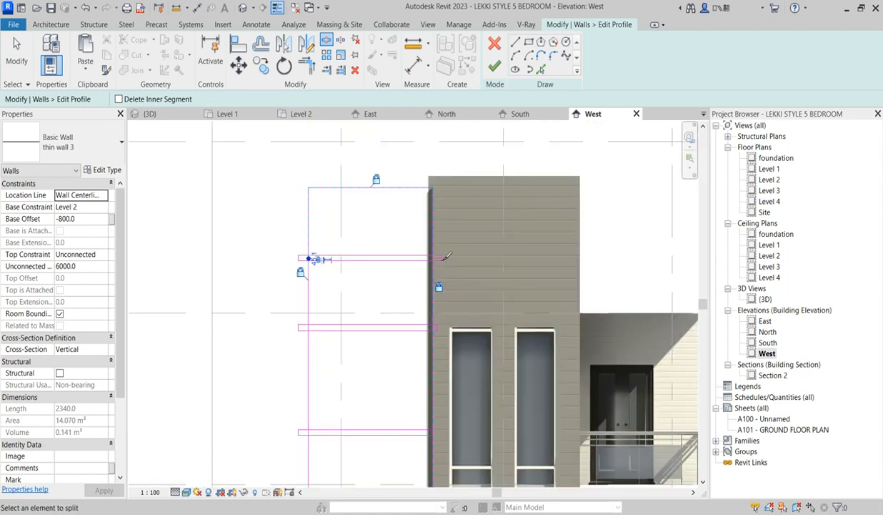
- Split the wall profile's inner vertical edge, beside the window tower, where it crosses each of the three strips
scroll(433, 286, "up", 5)
left_click(432, 258)
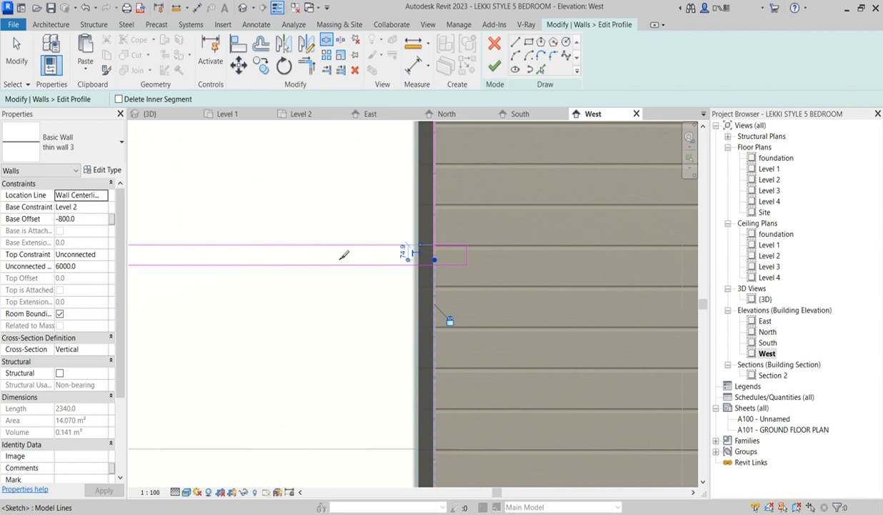
scroll(340, 252, "down", 4)
scroll(375, 346, "up", 5)
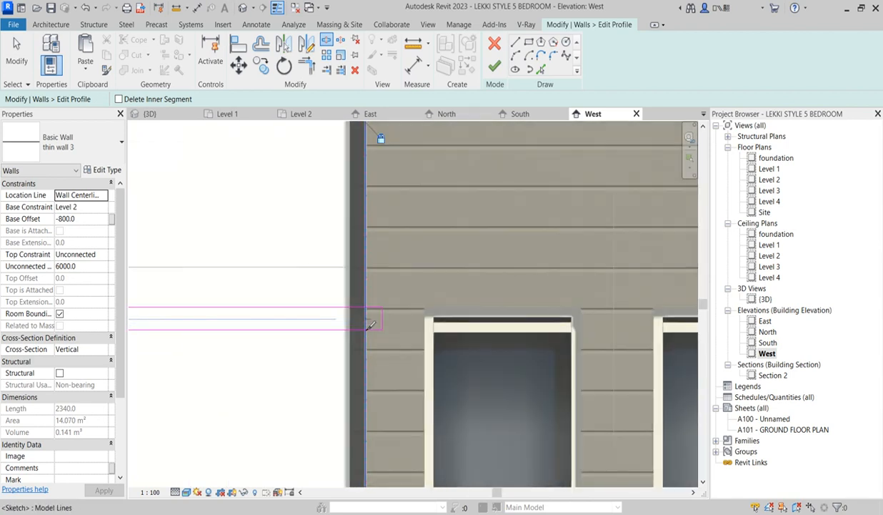
scroll(375, 293, "down", 2)
scroll(357, 289, "up", 5)
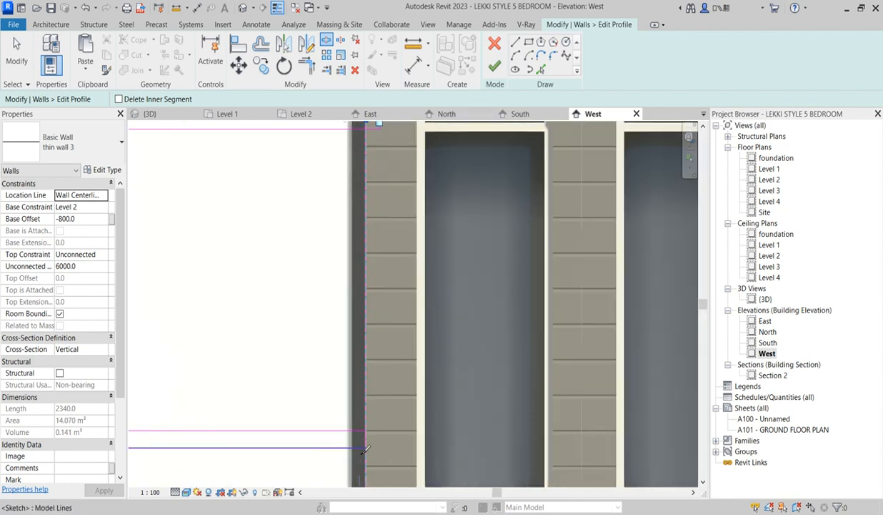
left_click(370, 436)
- Delete the short leftover piece of the inner vertical edge inside the lowest strip
scroll(371, 435, "up", 3)
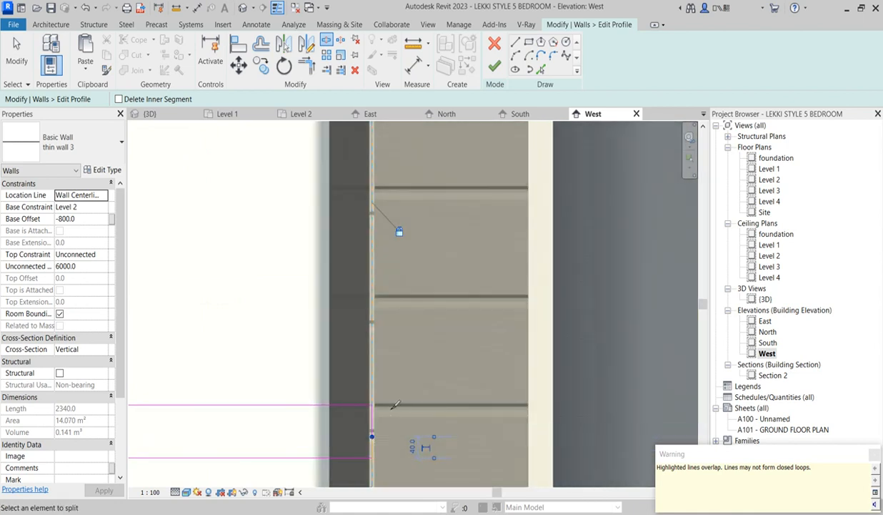
key("Escape")
left_click(373, 418)
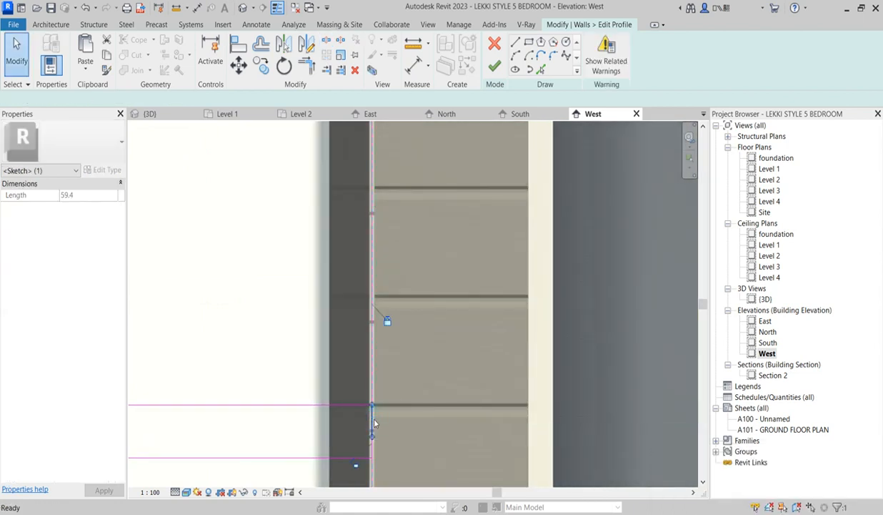
key("Escape")
left_click(372, 448)
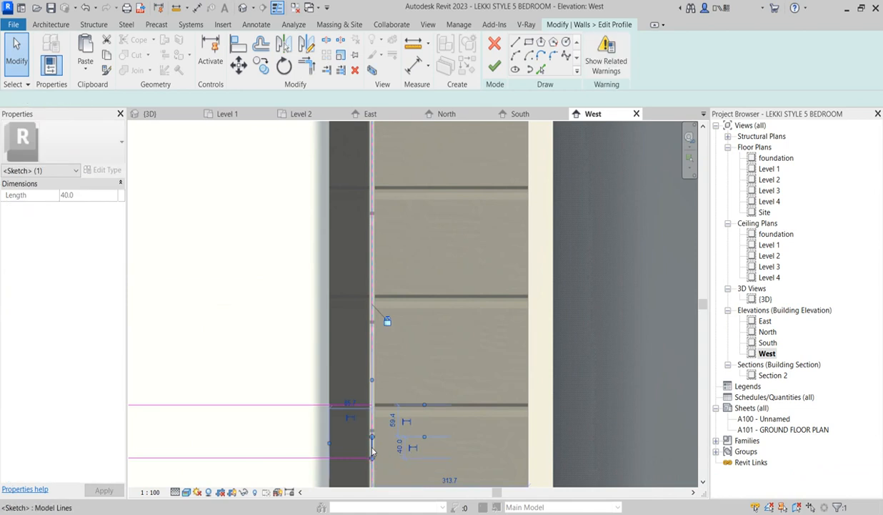
key("Delete")
- Trim the lowest strip's horizontal lines to the inner vertical edge of the wall profile
left_click(325, 40)
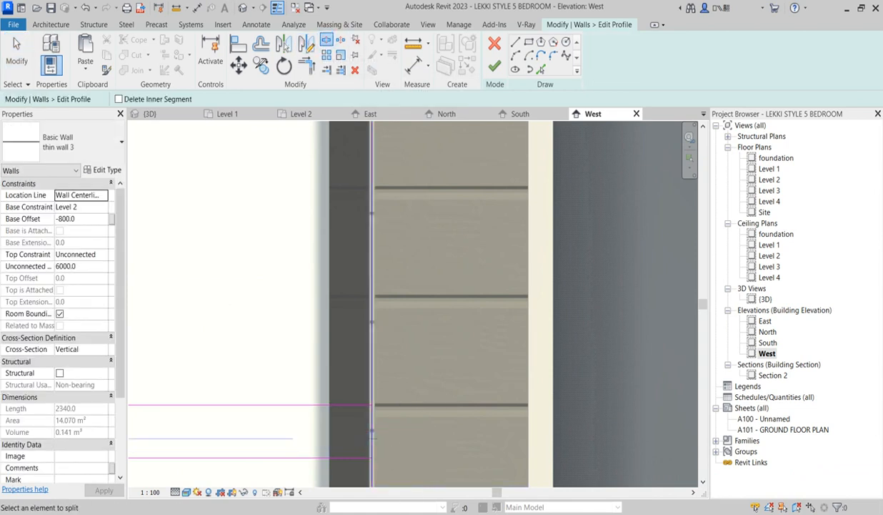
scroll(393, 357, "down", 3)
key("t")
key("r")
left_click(389, 343)
left_click(400, 377)
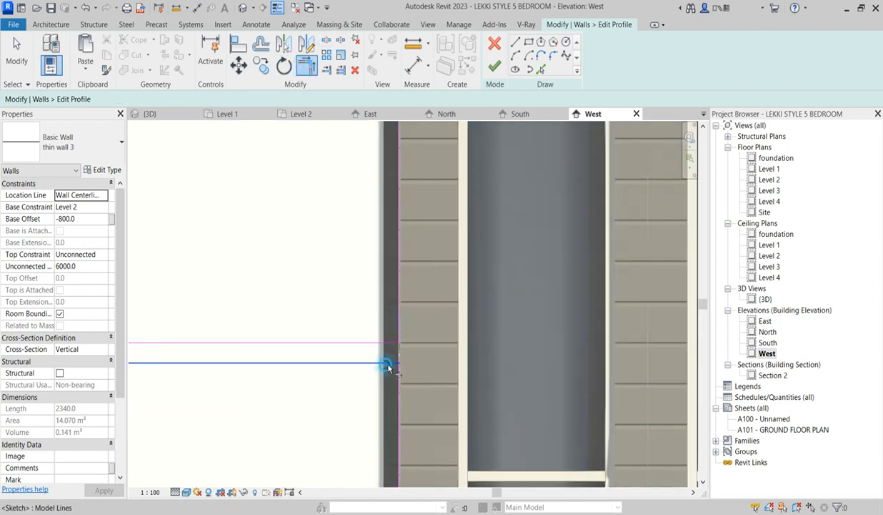
- Trim the lowest strip's two lines to the outer vertical edge and delete the leftover end line beyond it
scroll(411, 380, "down", 1)
scroll(426, 402, "down", 5)
scroll(276, 399, "up", 3)
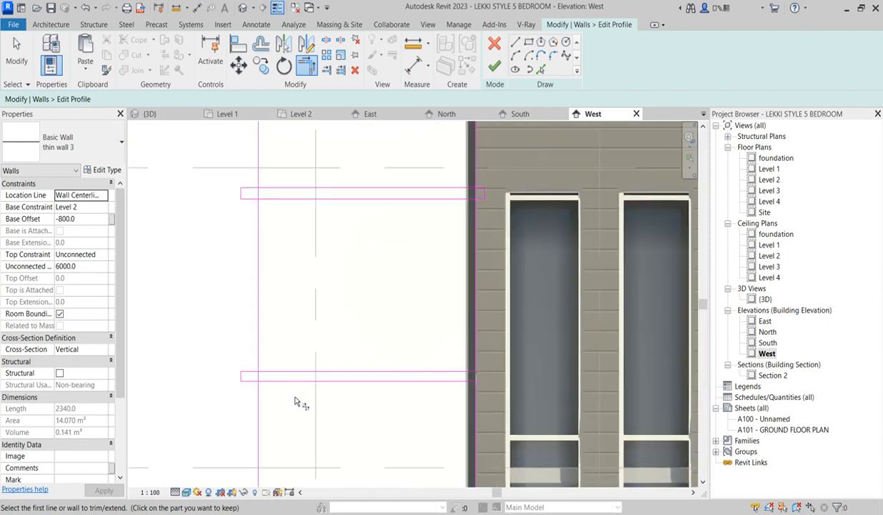
left_click(254, 390)
left_click(268, 378)
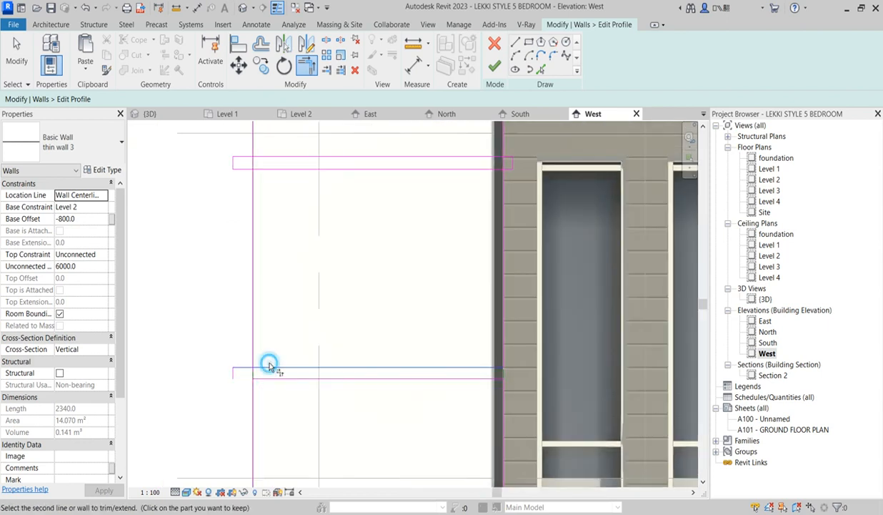
left_click(250, 344)
scroll(255, 371, "up", 3)
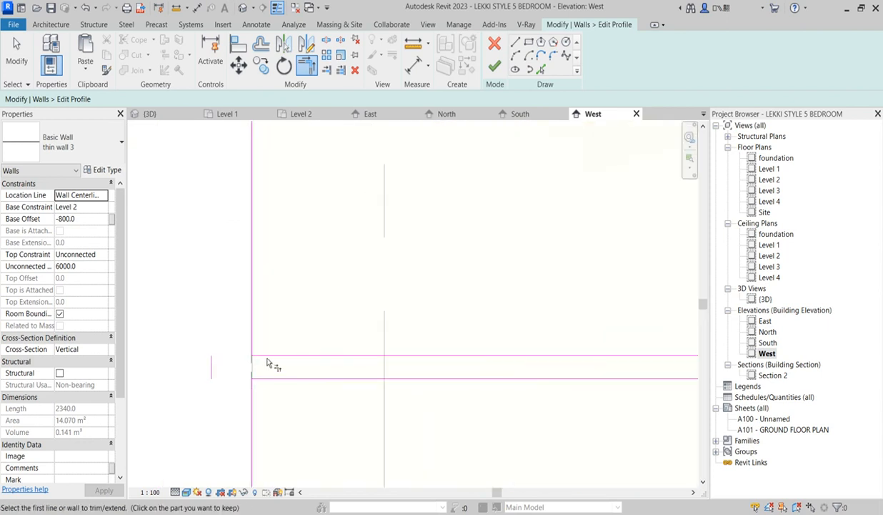
key("Escape")
left_click_drag(167, 311, 234, 411)
key("Delete")
- Trim the middle strip's two lines to the outer vertical edge and delete its leftover end line
scroll(243, 429, "down", 5)
scroll(248, 259, "up", 2)
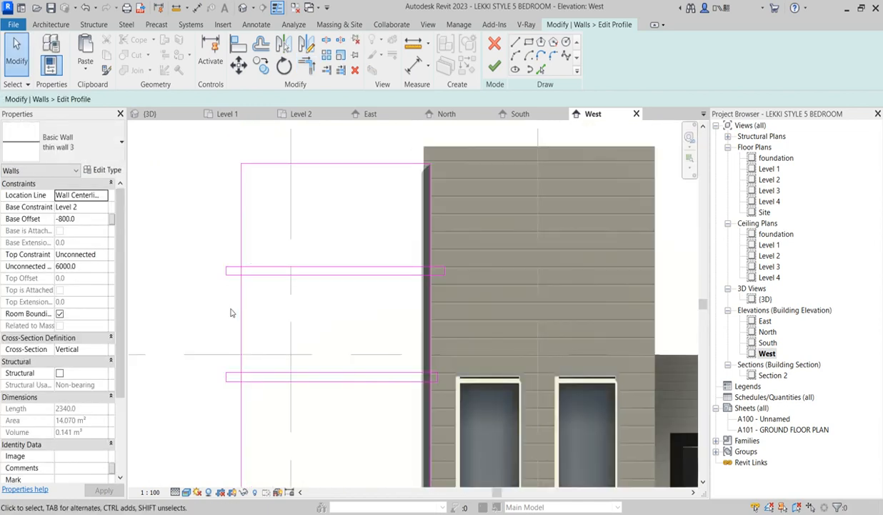
scroll(230, 310, "up", 2)
left_click(311, 71)
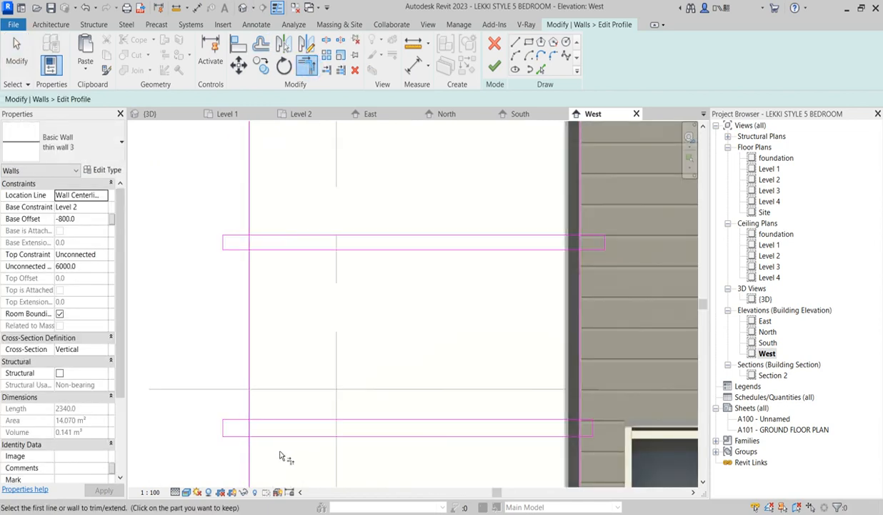
left_click(266, 420)
left_click(249, 395)
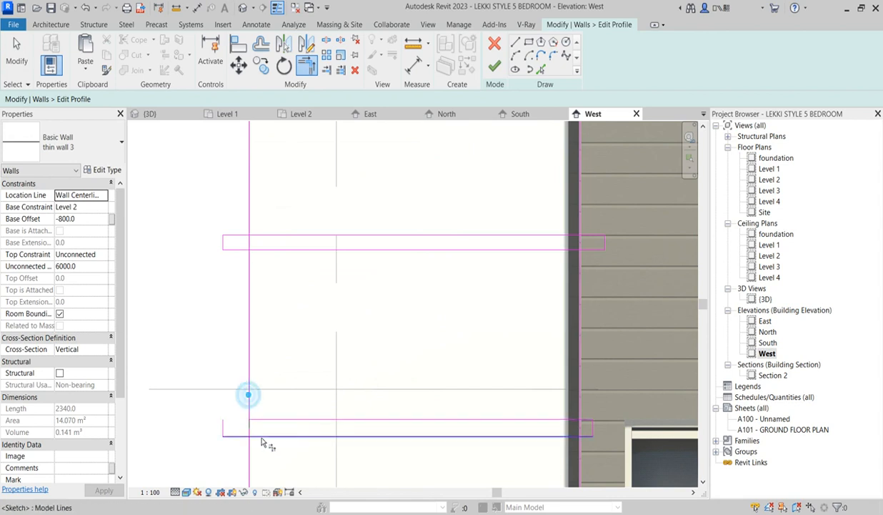
left_click(264, 437)
left_click(250, 453)
scroll(284, 293, "down", 2)
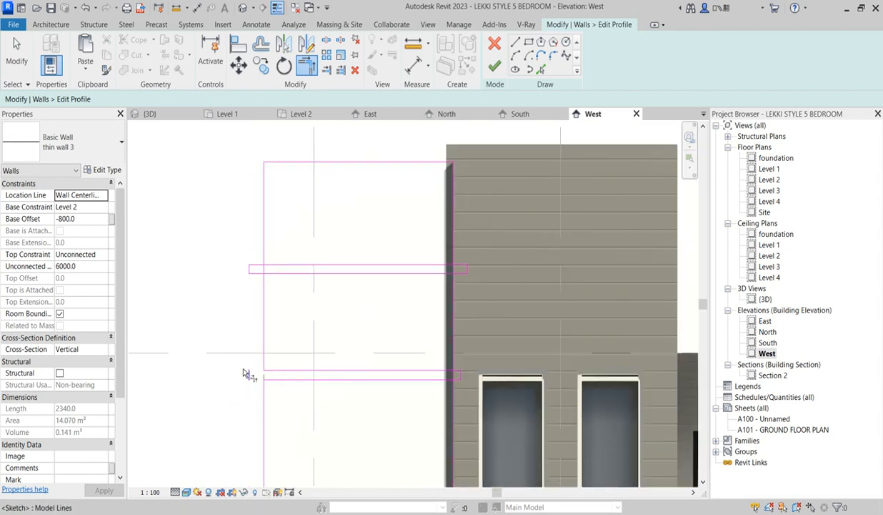
key("Escape")
left_click_drag(234, 341, 253, 407)
key("Delete")
- Trim the top strip's two lines to the outer vertical edge and delete its leftover end line
scroll(257, 280, "up", 4)
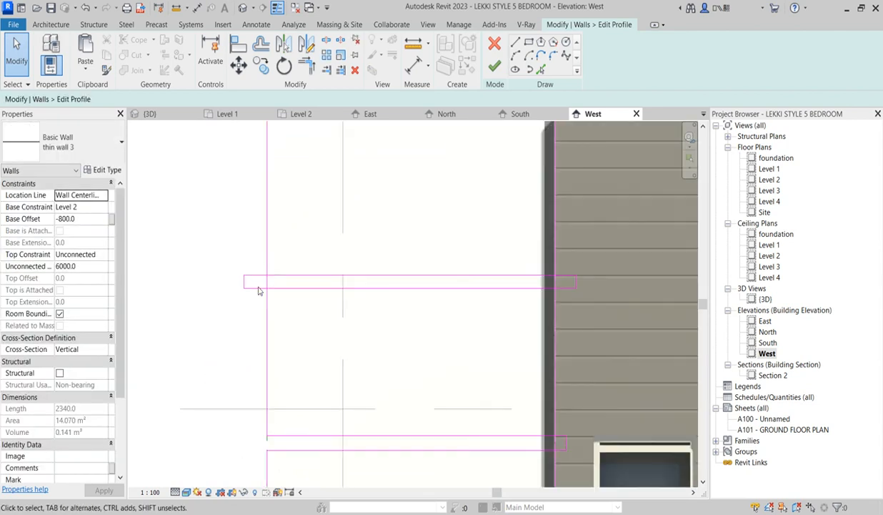
left_click(306, 68)
left_click(282, 276)
left_click(263, 239)
left_click(271, 302)
left_click(258, 317)
scroll(300, 237, "down", 2)
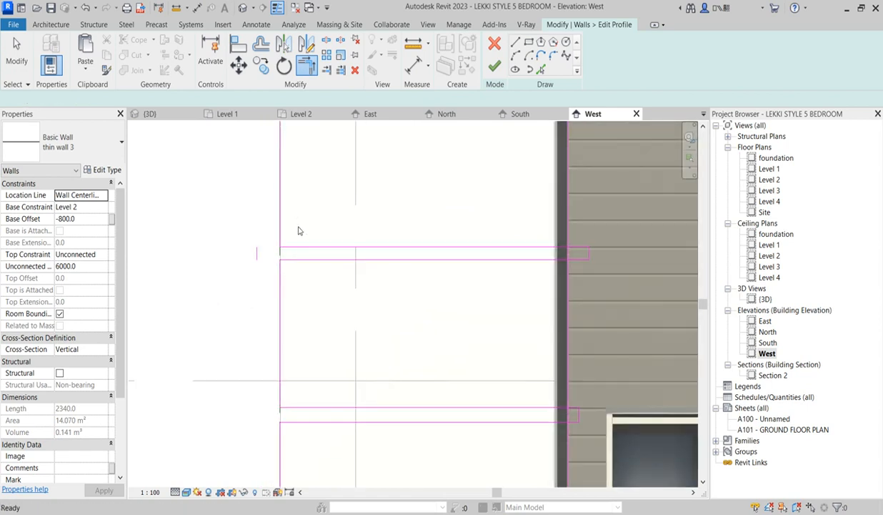
key("Escape")
left_click_drag(225, 213, 269, 317)
key("Delete")
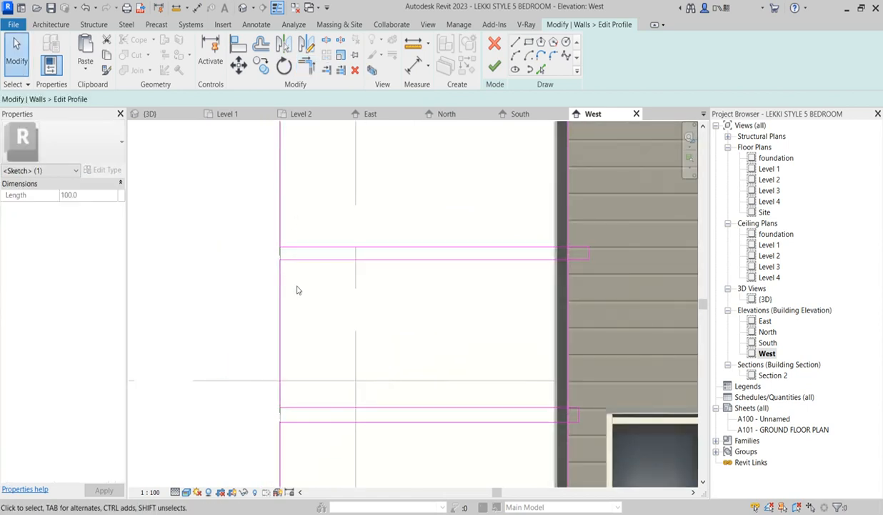
- Trim the top strip's two lines to the inner vertical edge and delete the leftover end line there
scroll(386, 257, "up", 5)
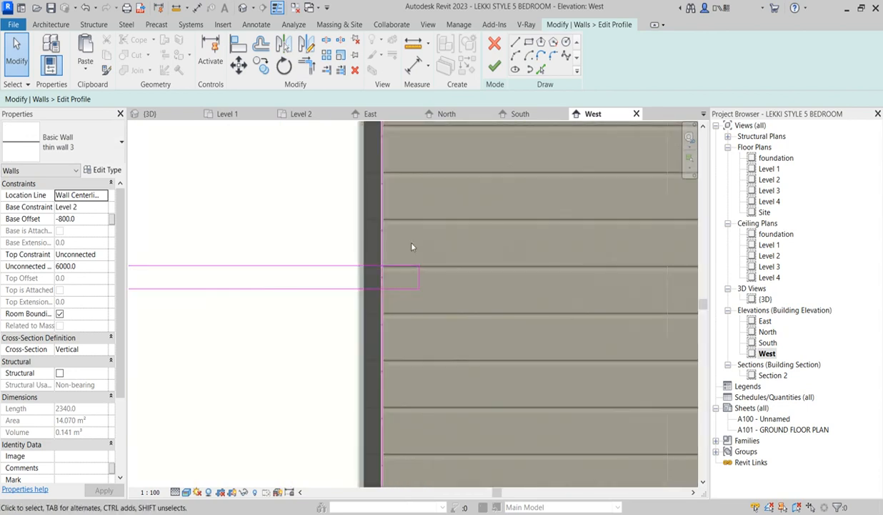
scroll(398, 238, "down", 2)
key("t")
key("r")
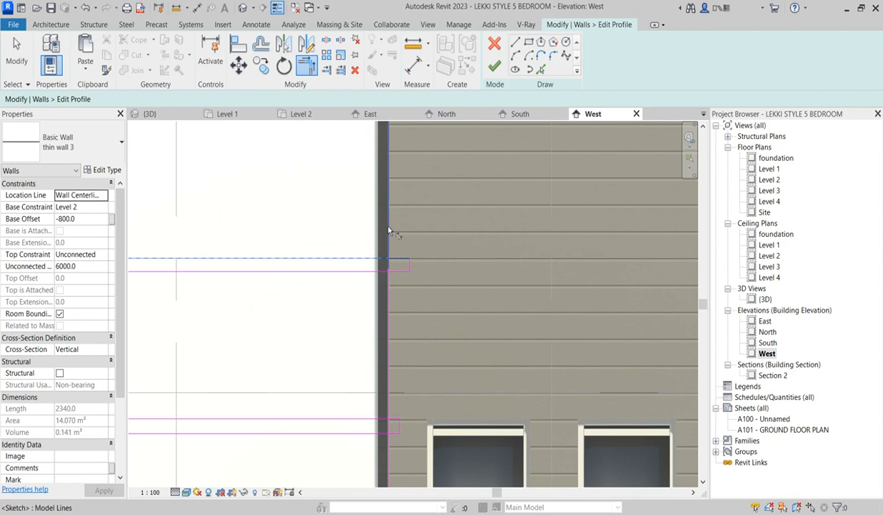
left_click(389, 228)
left_click(388, 293)
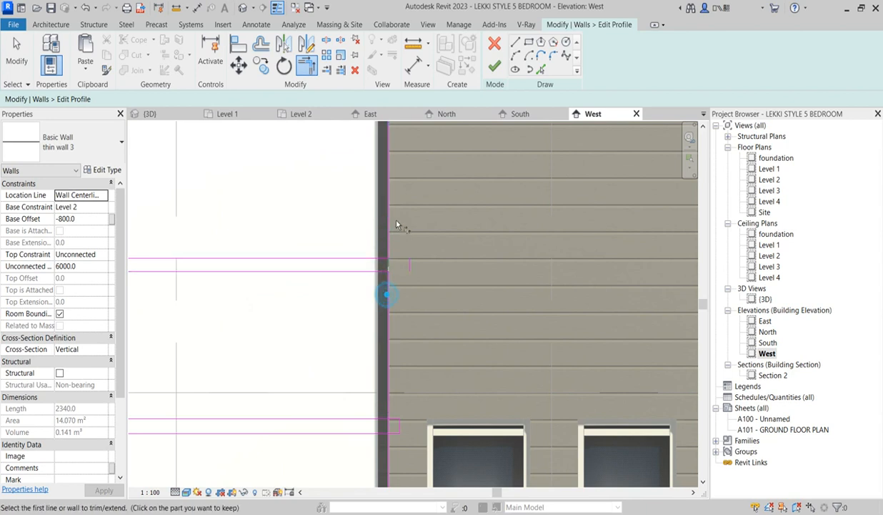
scroll(408, 240, "down", 2)
scroll(414, 248, "up", 2)
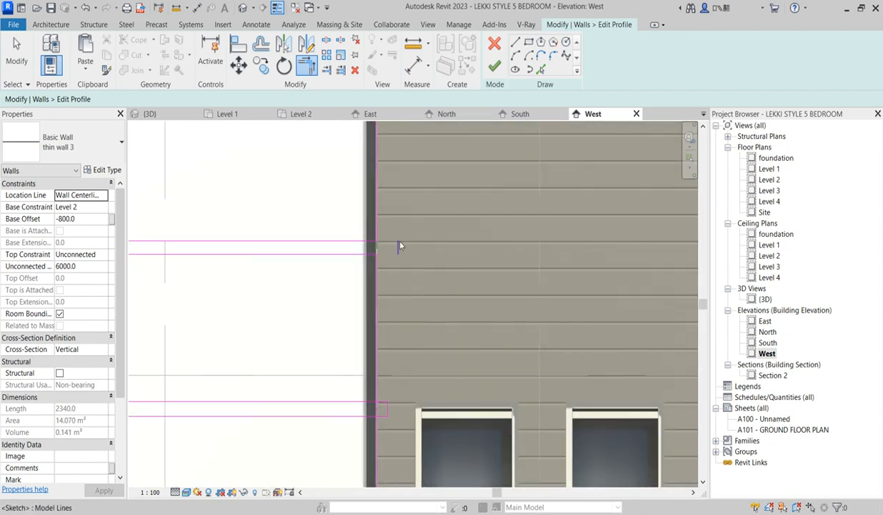
left_click(389, 227)
left_click_drag(430, 278, 429, 278)
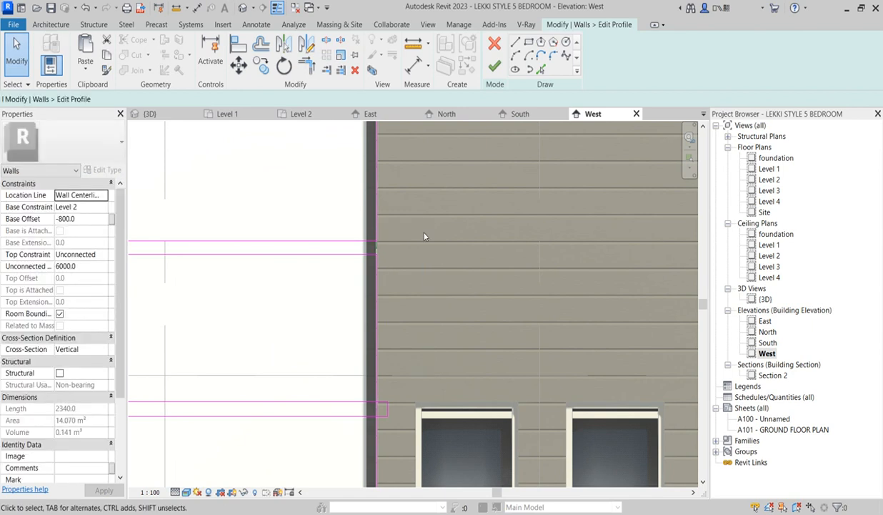
- Delete the middle strip's inner end line and trim its two horizontal lines to the inner vertical edge
scroll(411, 246, "down", 3)
scroll(407, 295, "up", 4)
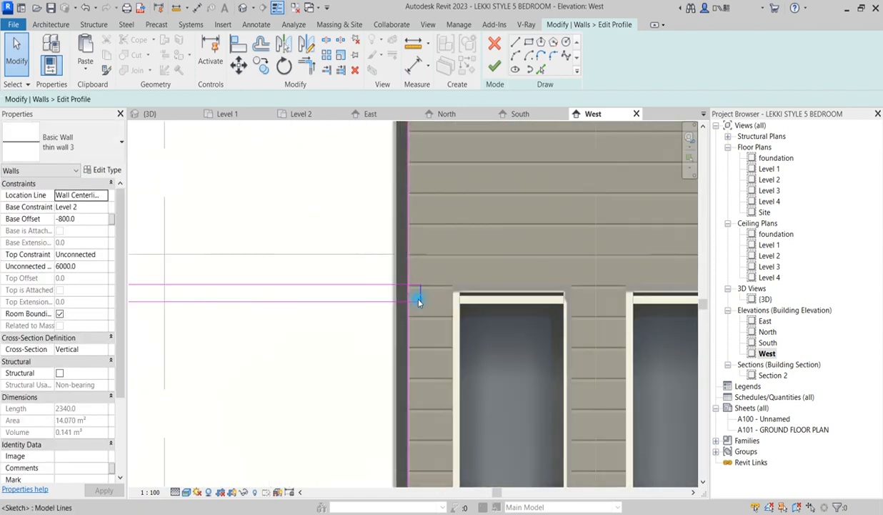
left_click(419, 298)
key("Delete")
left_click(306, 65)
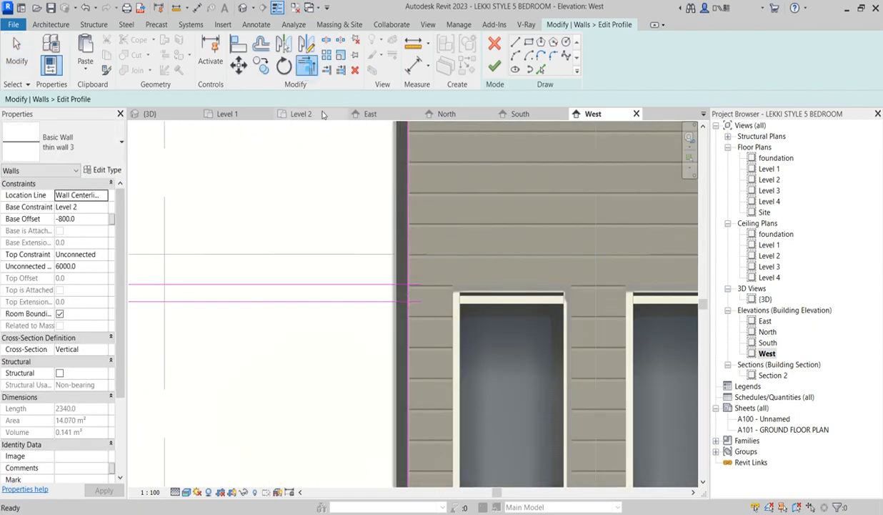
left_click(393, 290)
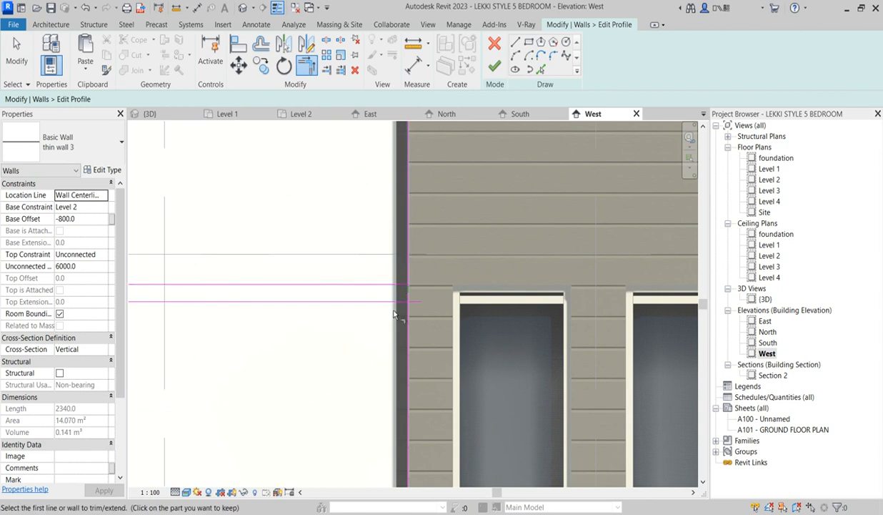
left_click(386, 301)
scroll(433, 243, "down", 5)
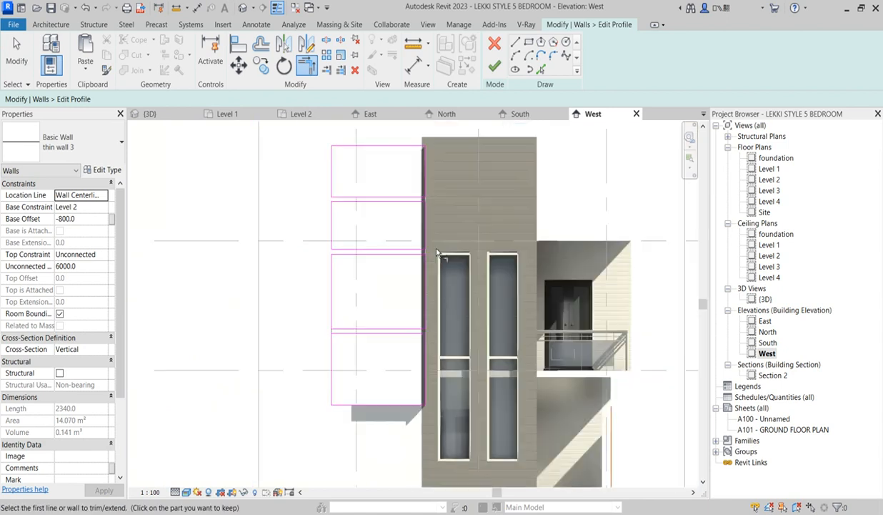
- Clean up the lowest strip's corner at the inner edge, finish the wall profile edit and deselect the wall
scroll(416, 327, "up", 7)
left_click(433, 341)
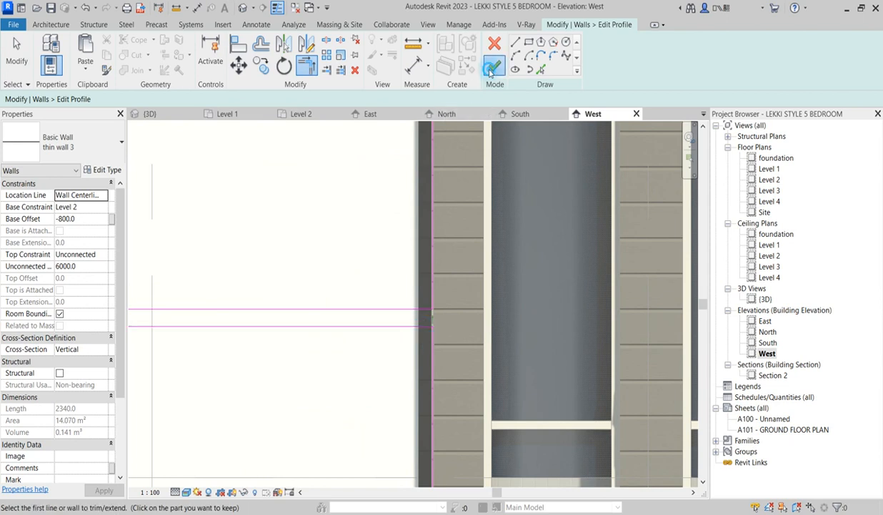
left_click(494, 68)
scroll(401, 225, "down", 6)
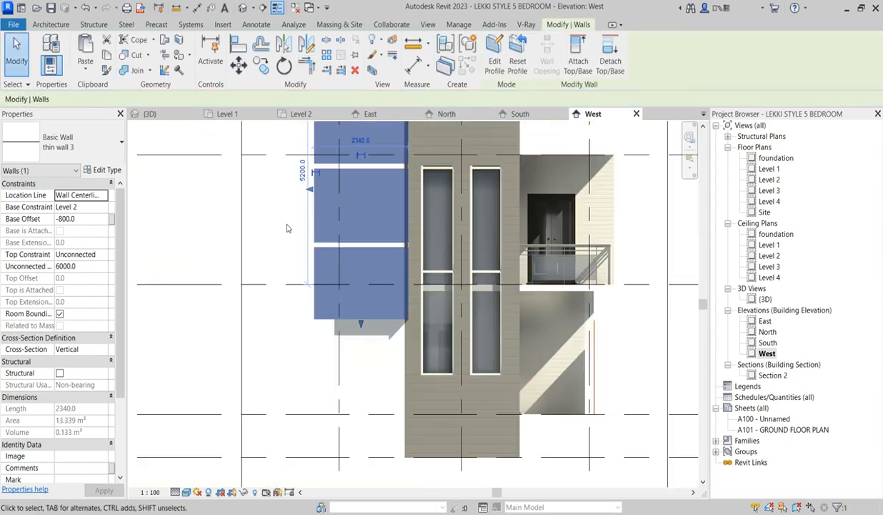
left_click(286, 221)
- Examine the grooved thin wall in the West elevation and the whole house in the default 3D view
scroll(365, 235, "down", 2)
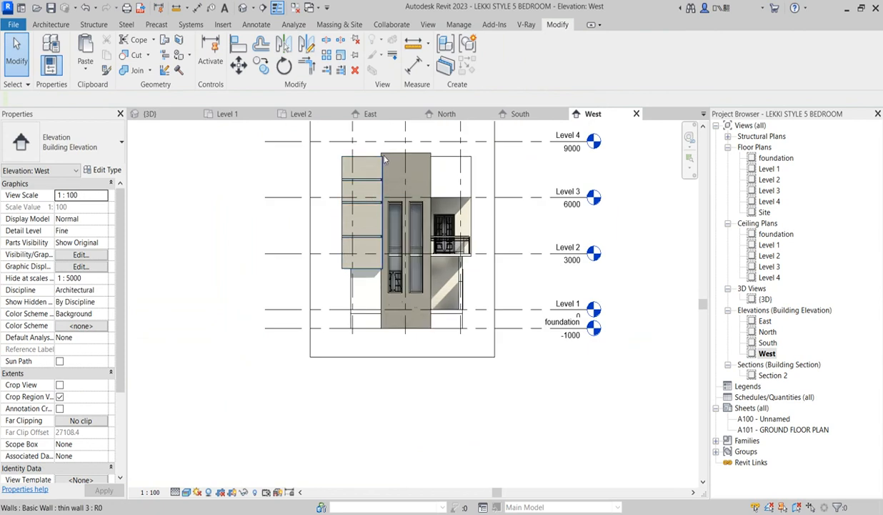
scroll(383, 159, "up", 2)
scroll(349, 144, "up", 3)
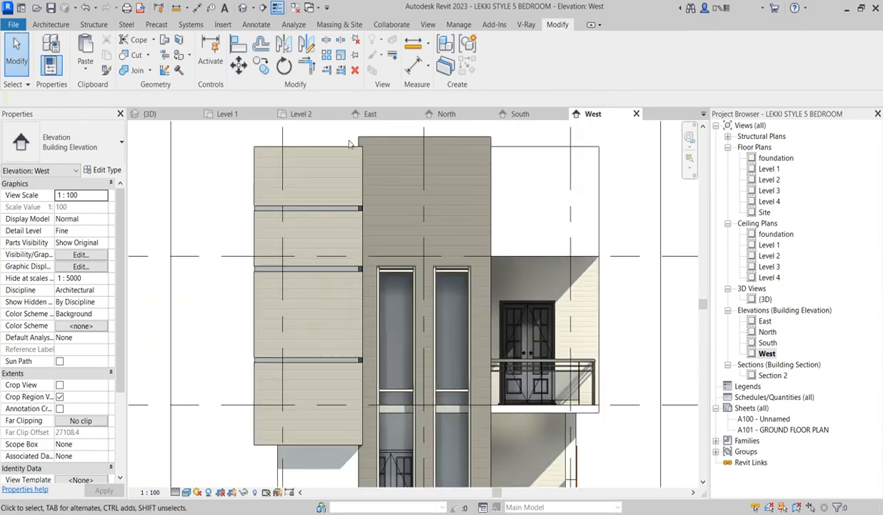
scroll(525, 288, "down", 4)
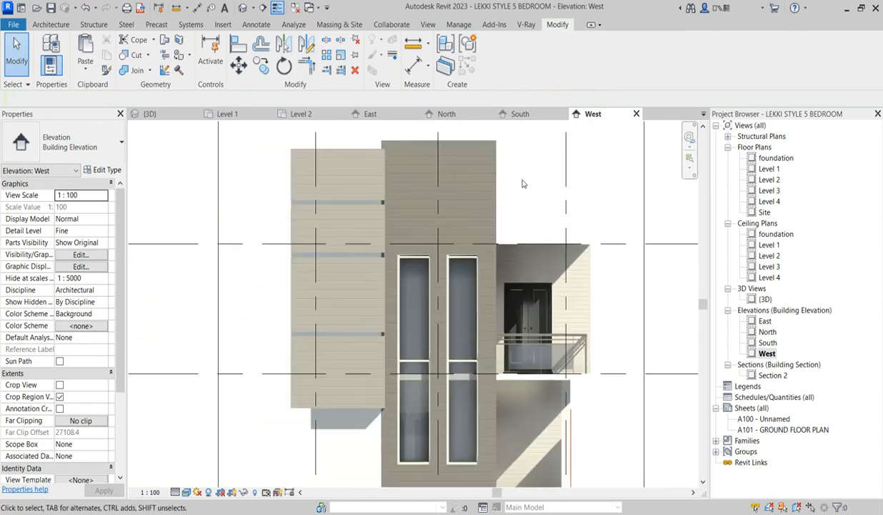
scroll(568, 239, "up", 3)
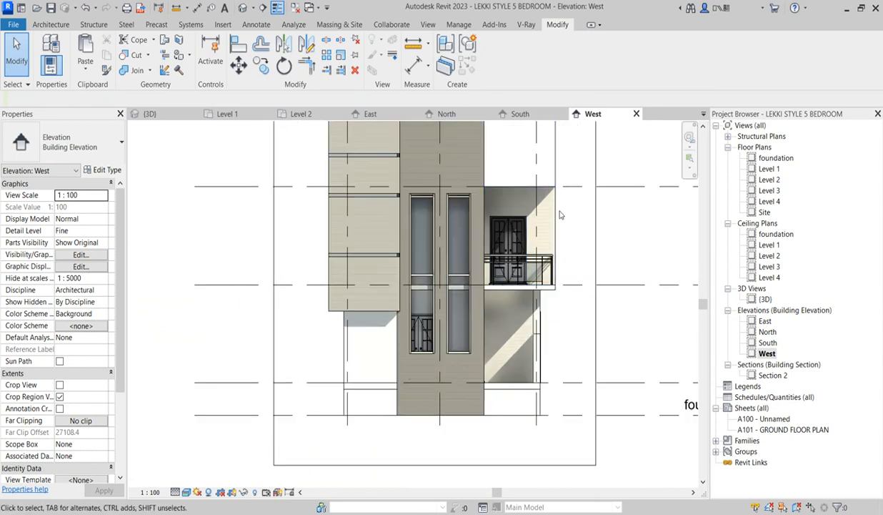
double_click(765, 299)
scroll(427, 314, "down", 4)
scroll(369, 234, "up", 4)
scroll(369, 233, "down", 4)
scroll(290, 233, "up", 1)
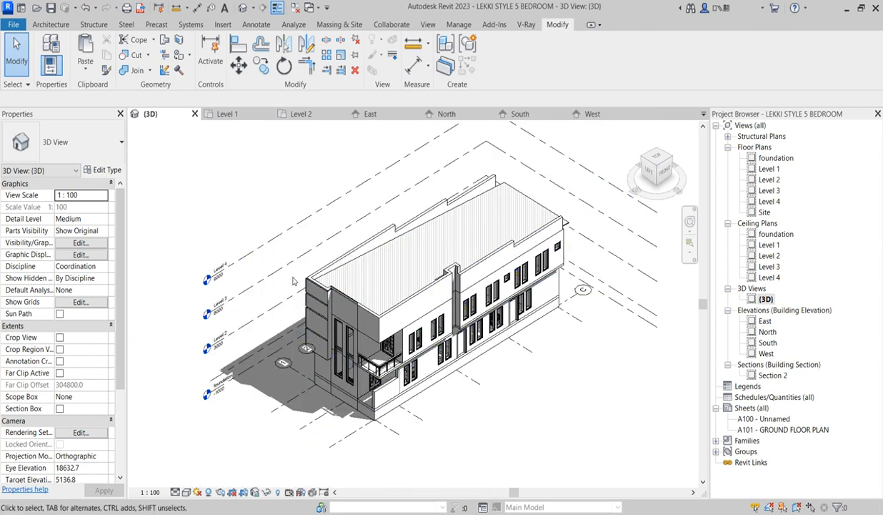
scroll(336, 250, "up", 1)
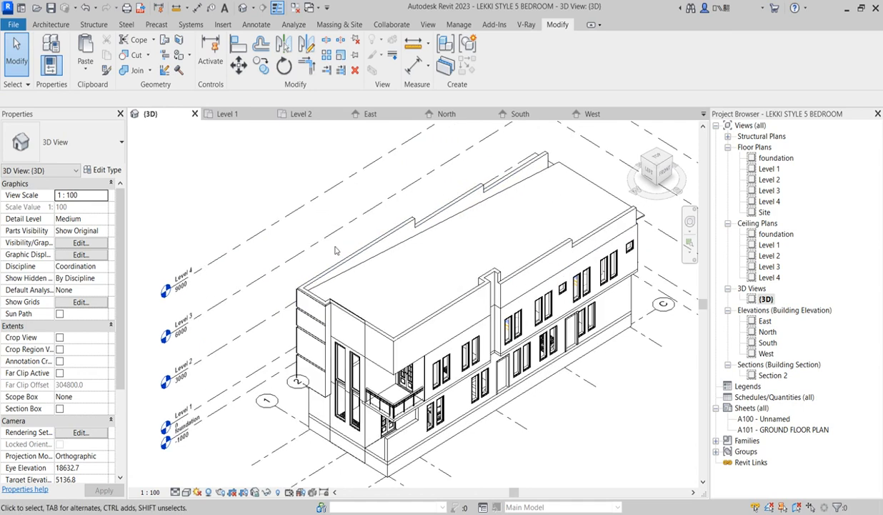
- Start an in-place model in the Casework category with the name Casework 1
scroll(311, 283, "up", 3)
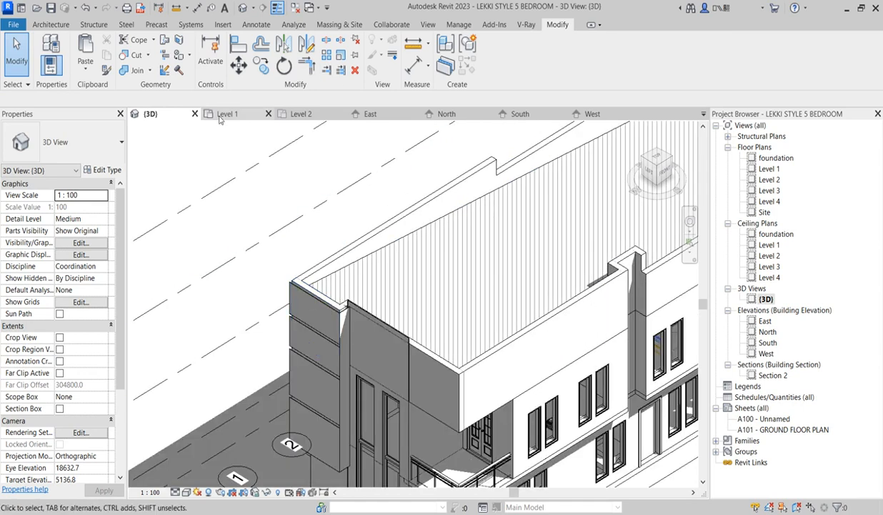
left_click(45, 26)
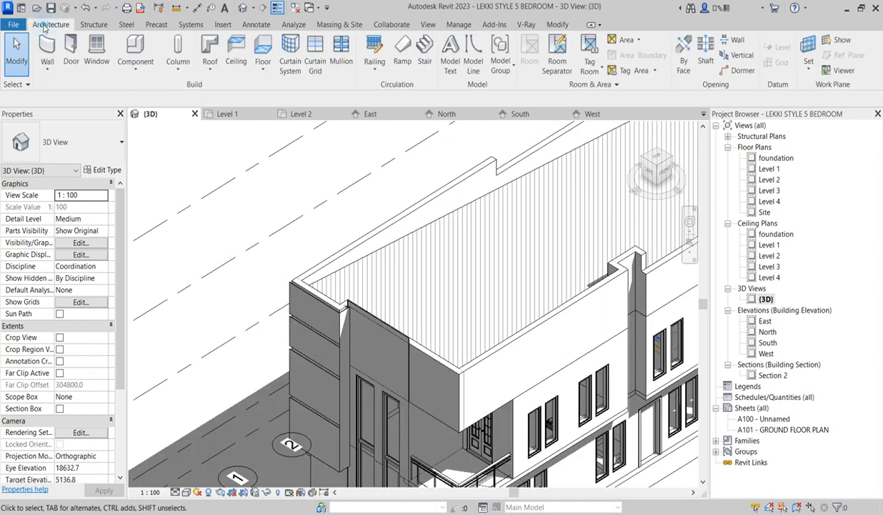
left_click(137, 59)
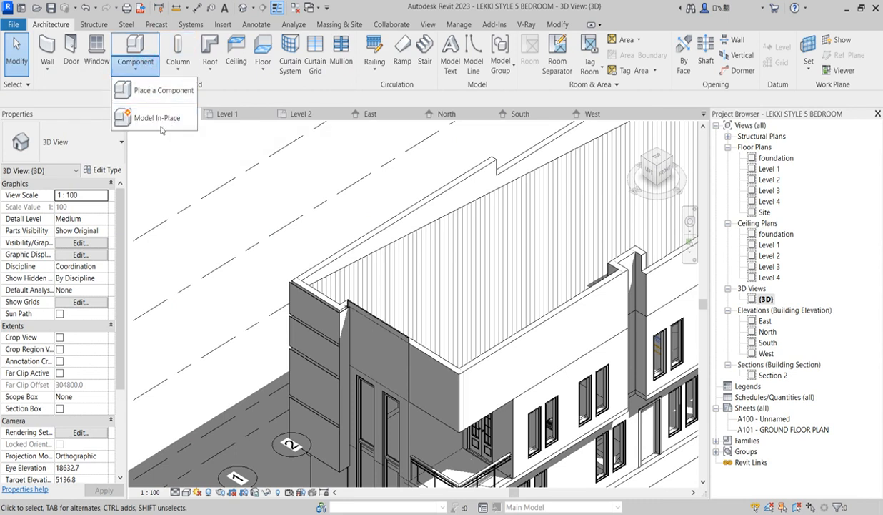
left_click(153, 118)
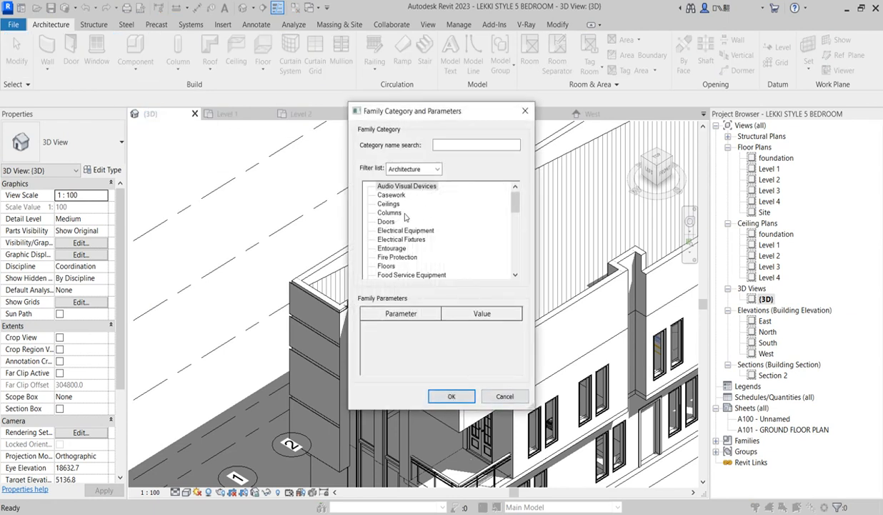
left_click(451, 397)
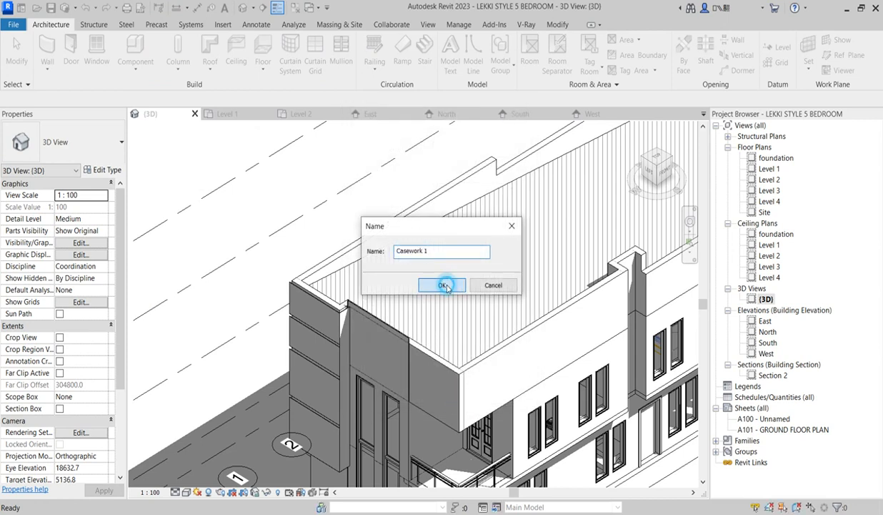
left_click(443, 285)
- Start a sweep with a picked path and select the thin wall's vertical edge beside the balcony as its first segment
scroll(416, 292, "down", 3)
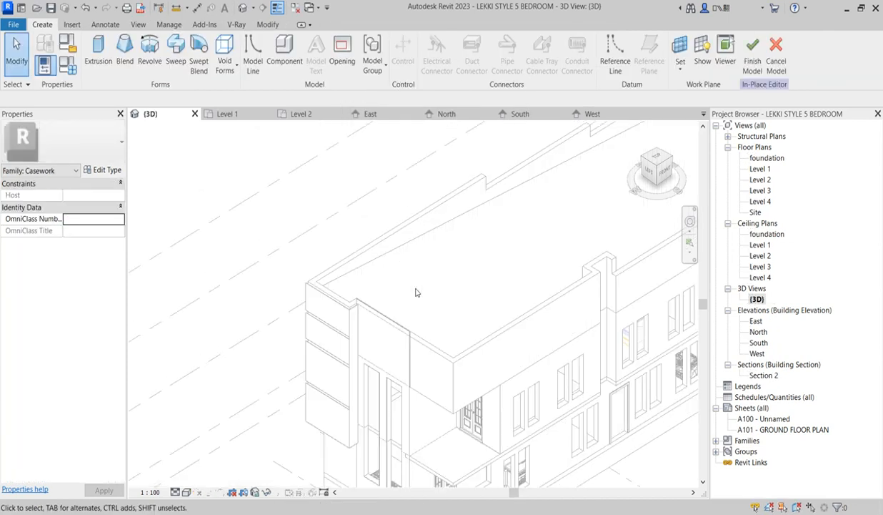
scroll(450, 433, "up", 3)
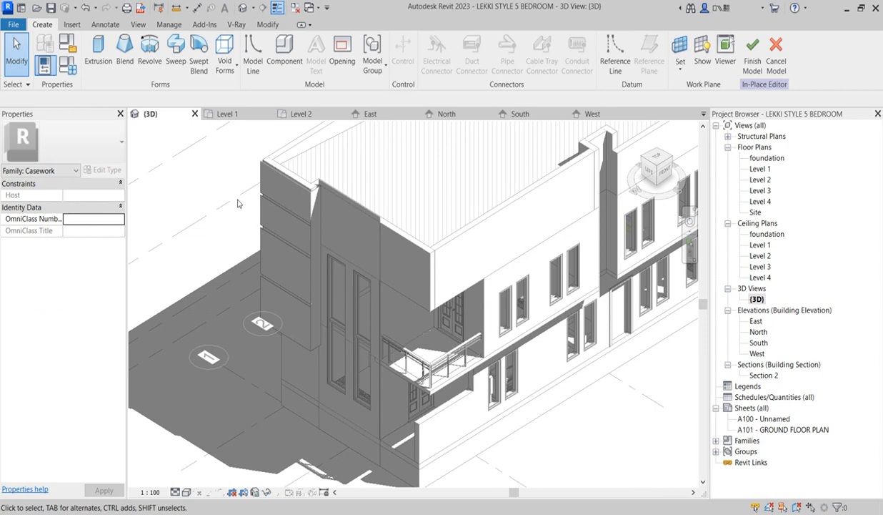
left_click(176, 61)
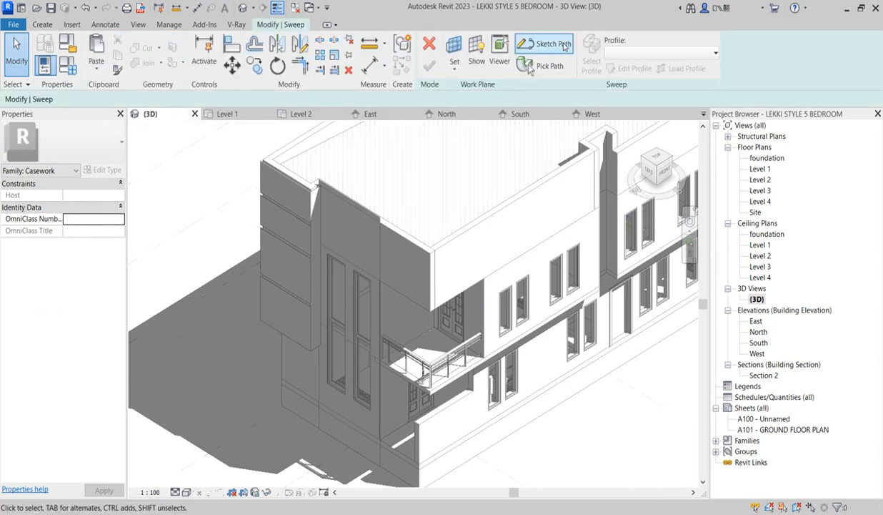
left_click(541, 66)
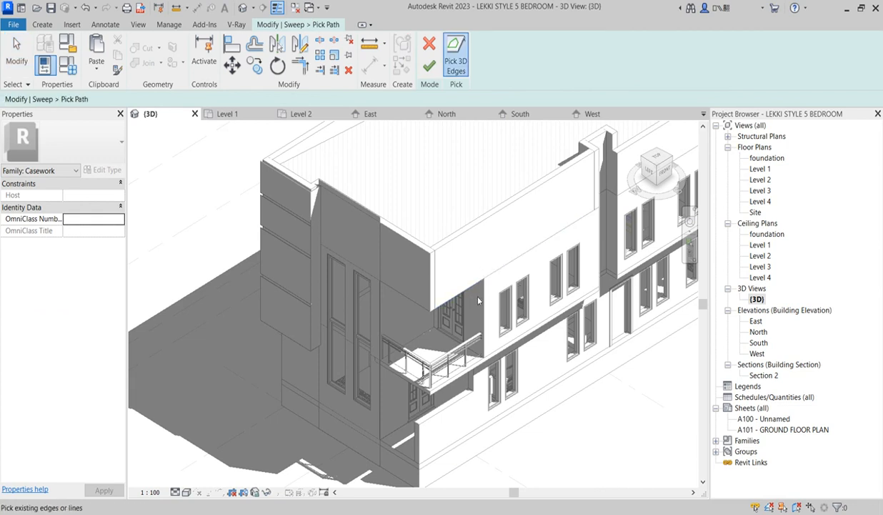
scroll(480, 300, "up", 2)
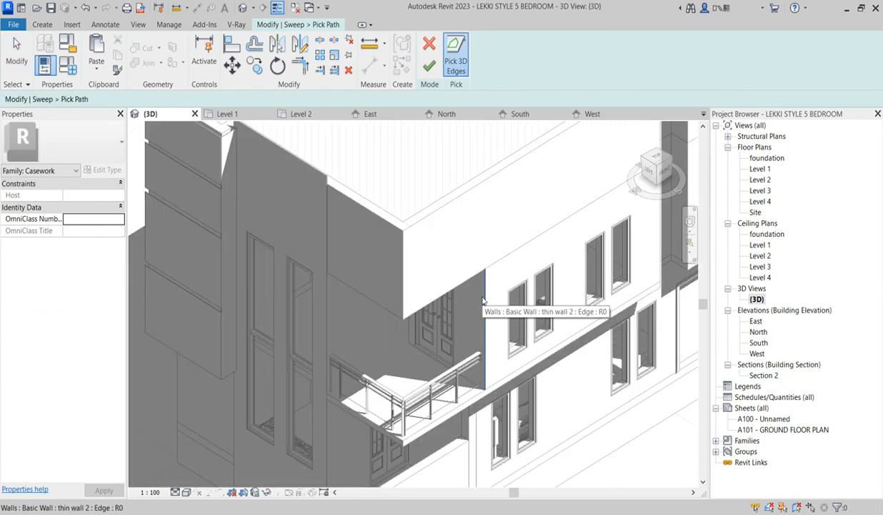
left_click(483, 300)
- Add the lower edges of the overhanging wall on both sides and the vertical wall edge at the balcony's far end to the path
scroll(444, 283, "up", 3)
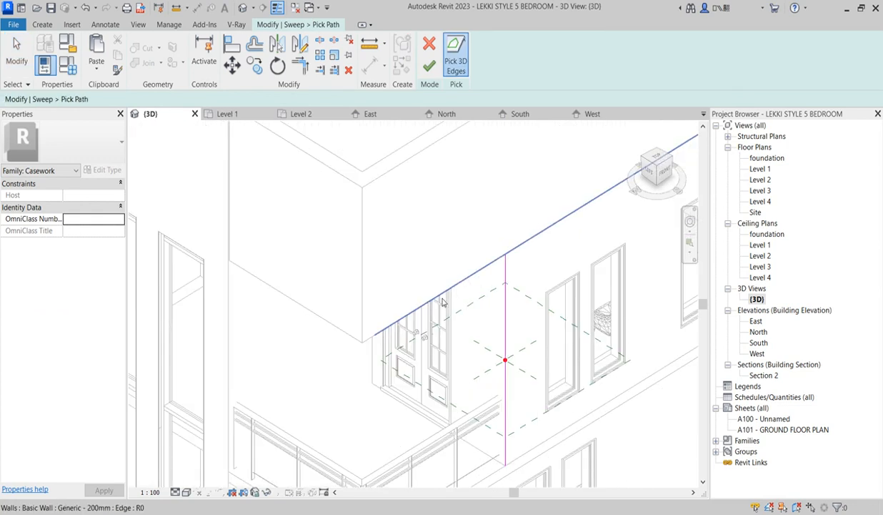
scroll(429, 292, "down", 2)
left_click(441, 295)
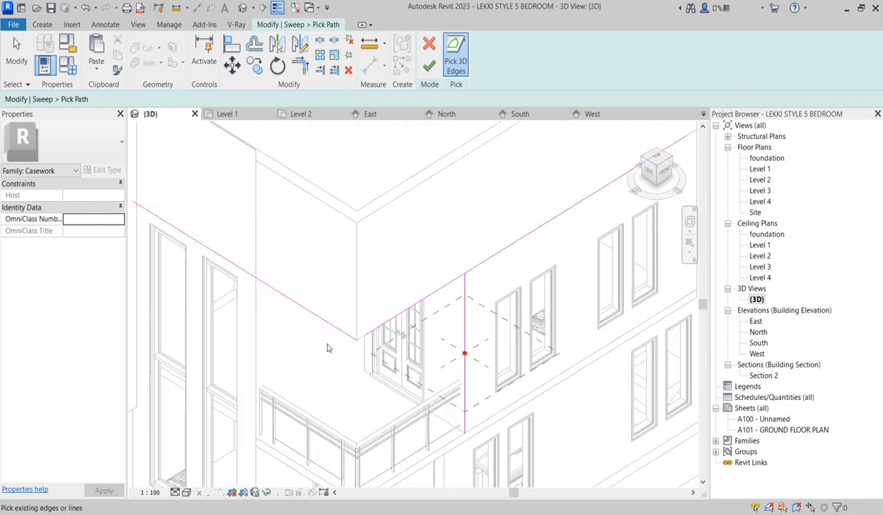
left_click(341, 337)
scroll(328, 349, "down", 1)
left_click(261, 355)
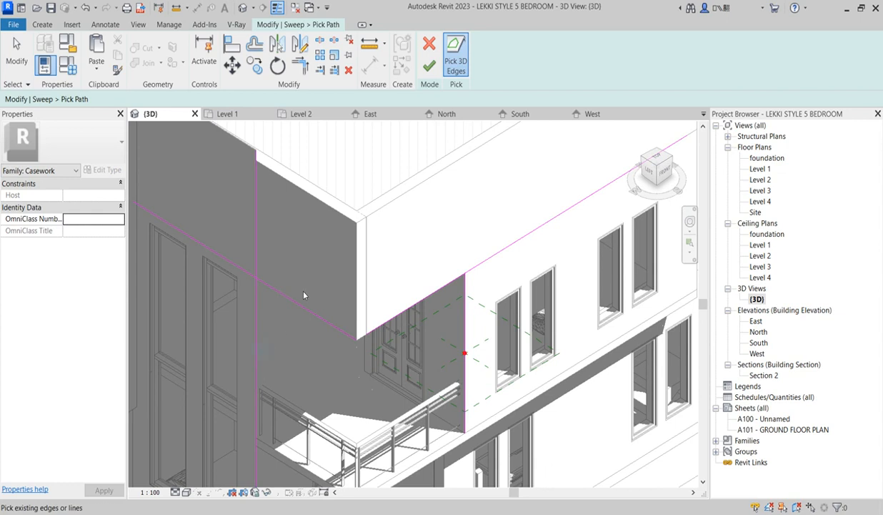
- Trim the long side's horizontal path line to a corner with the first vertical edge beside the balcony
scroll(306, 296, "down", 3)
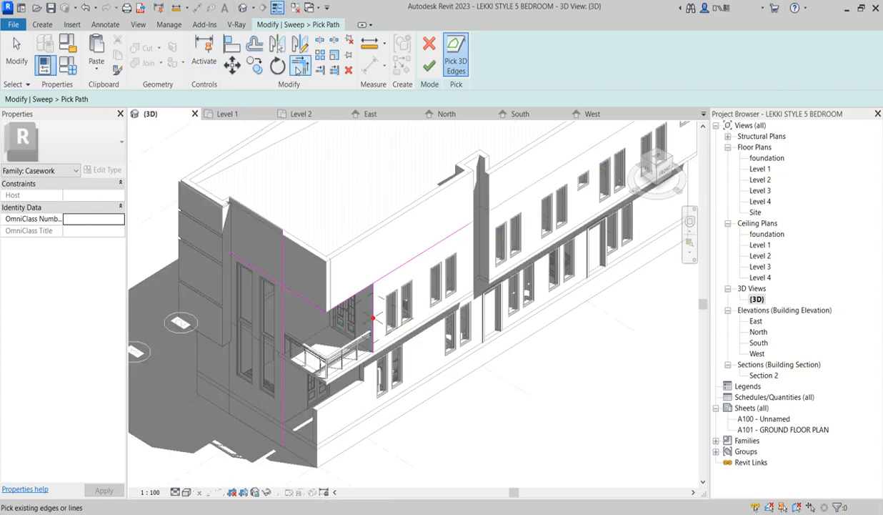
left_click(299, 66)
left_click(357, 291)
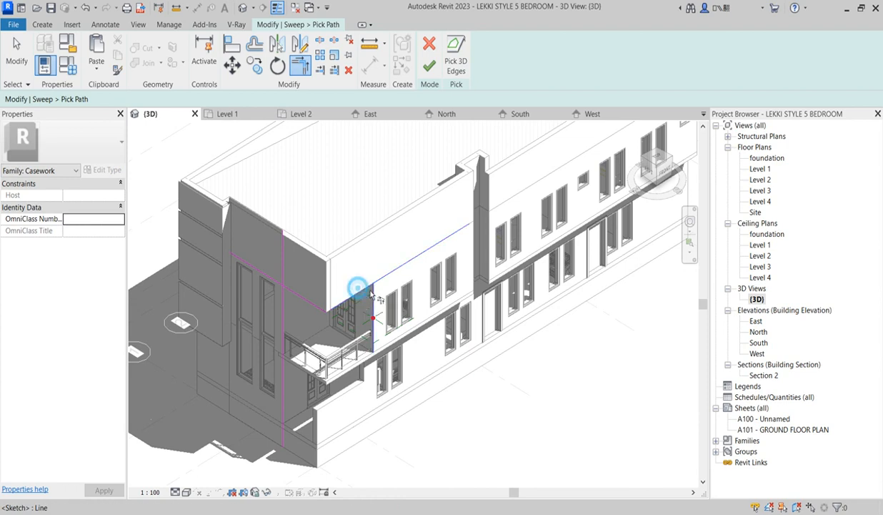
left_click(372, 293)
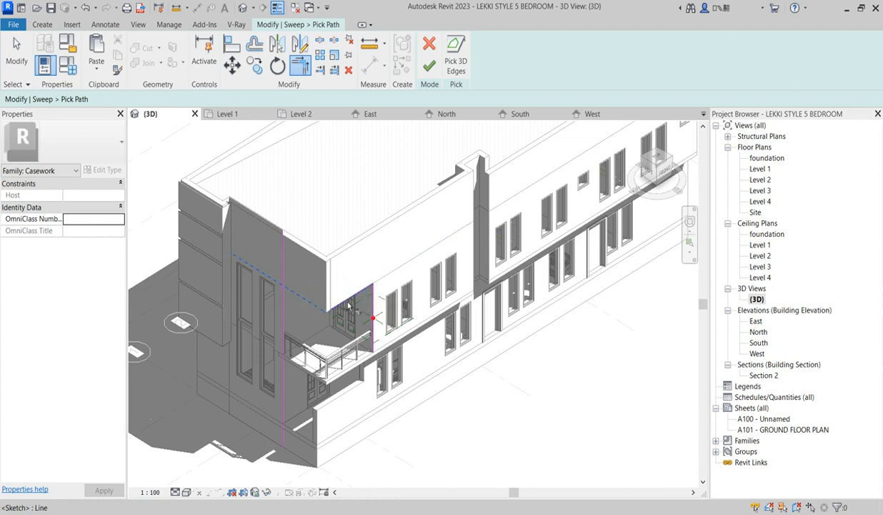
left_click(296, 295)
left_click(283, 305)
scroll(288, 308, "up", 2)
left_click(279, 293)
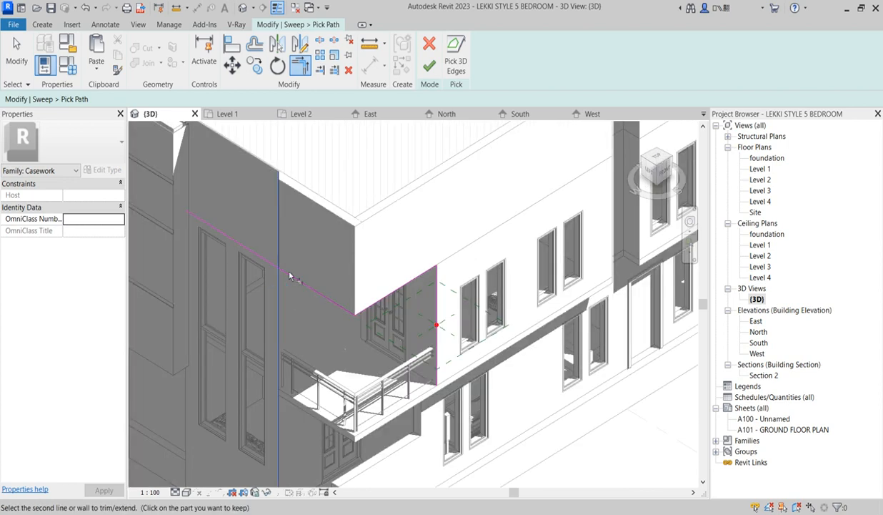
scroll(289, 275, "up", 5)
scroll(286, 238, "up", 1)
scroll(285, 269, "down", 3)
scroll(283, 283, "up", 3)
scroll(288, 220, "up", 2)
scroll(297, 336, "down", 4)
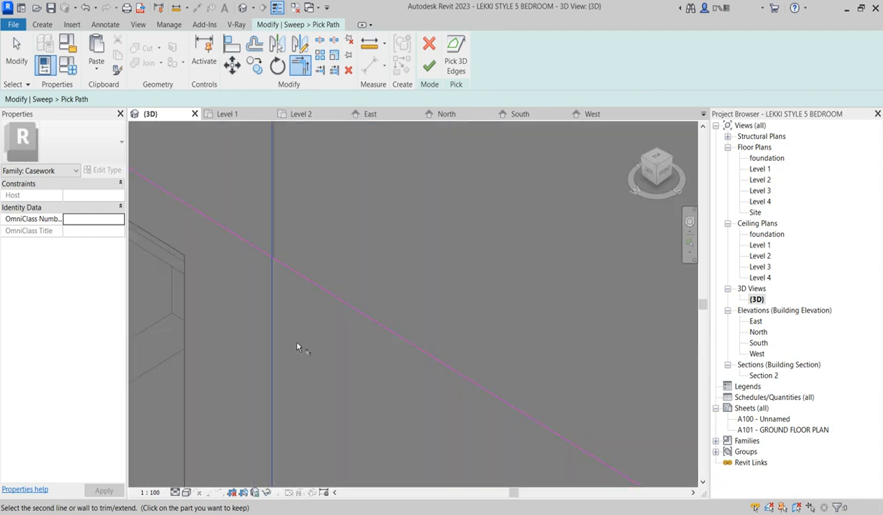
key("Escape")
key("Escape")
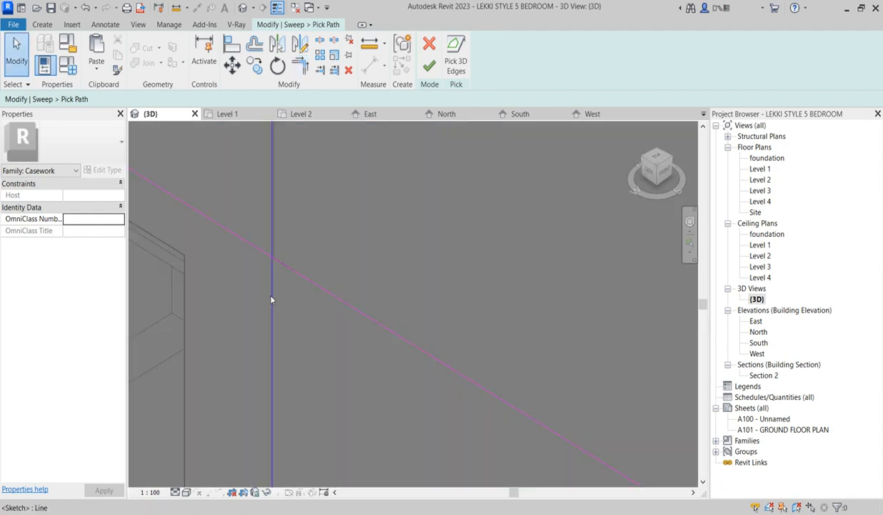
- Delete the vertical path line at the balcony's far end and pick the closely adjacent parallel wall edge instead
left_click(271, 300)
key("Delete")
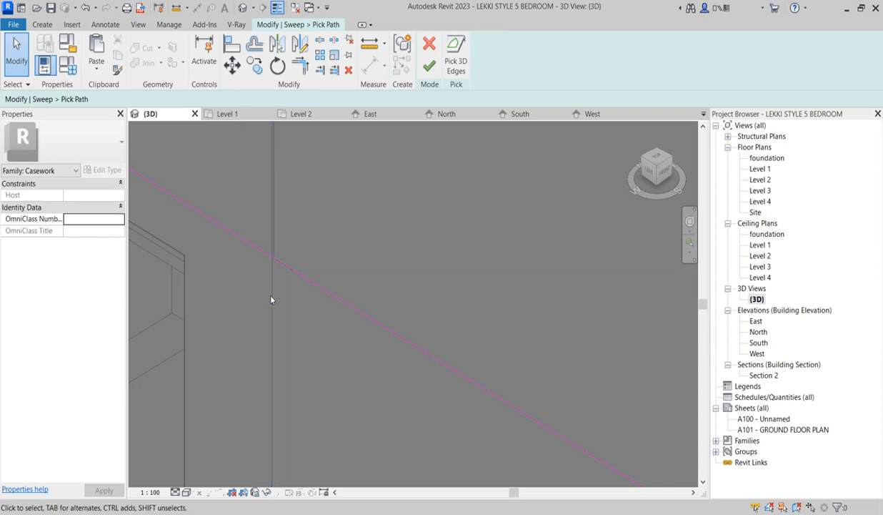
scroll(284, 239, "up", 1)
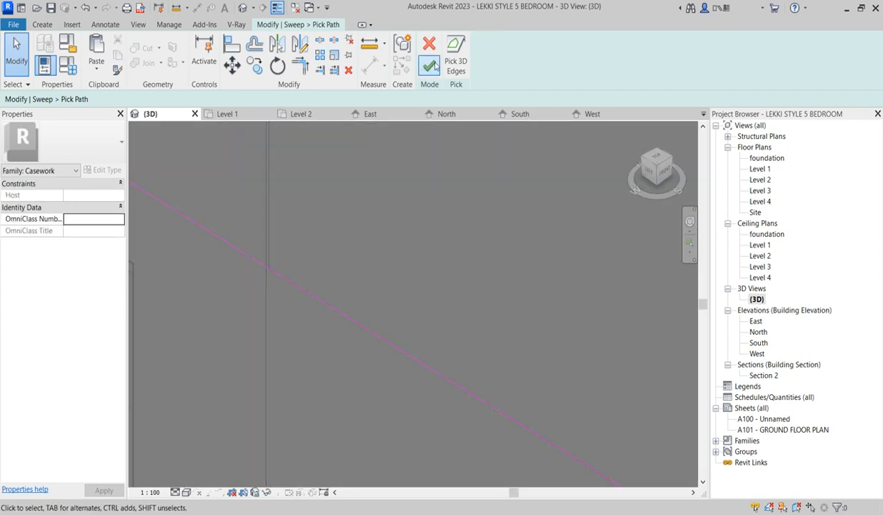
left_click(455, 57)
left_click(270, 238)
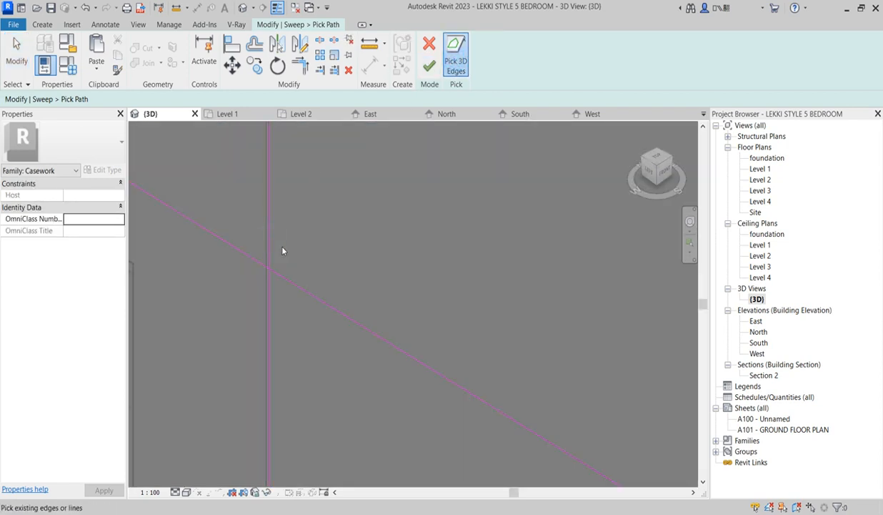
- Trim the short side's horizontal path line to a corner with the new vertical line and finish the sweep path
scroll(282, 248, "down", 2)
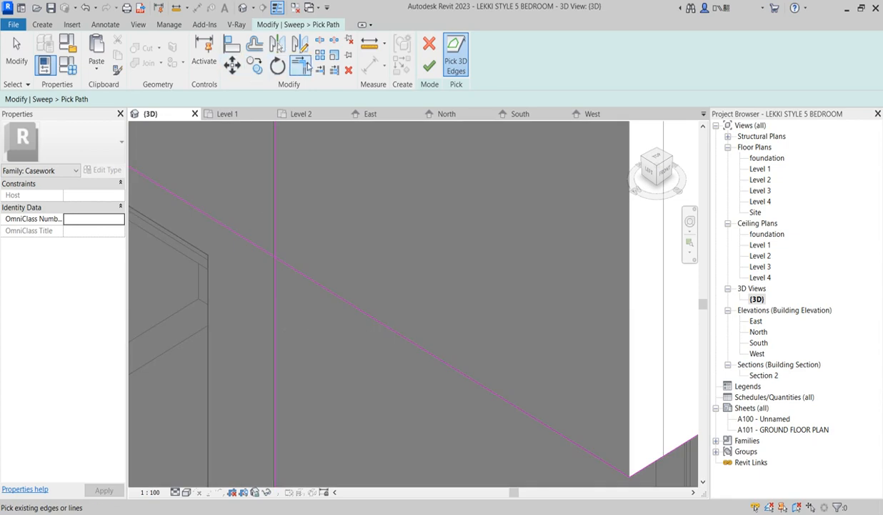
left_click(301, 65)
left_click(274, 295)
left_click(289, 268)
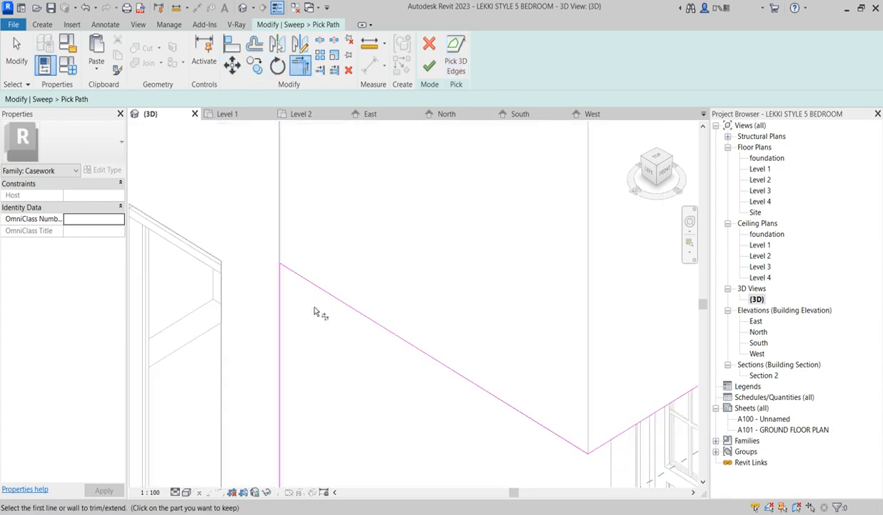
scroll(323, 329, "down", 2)
scroll(330, 432, "down", 2)
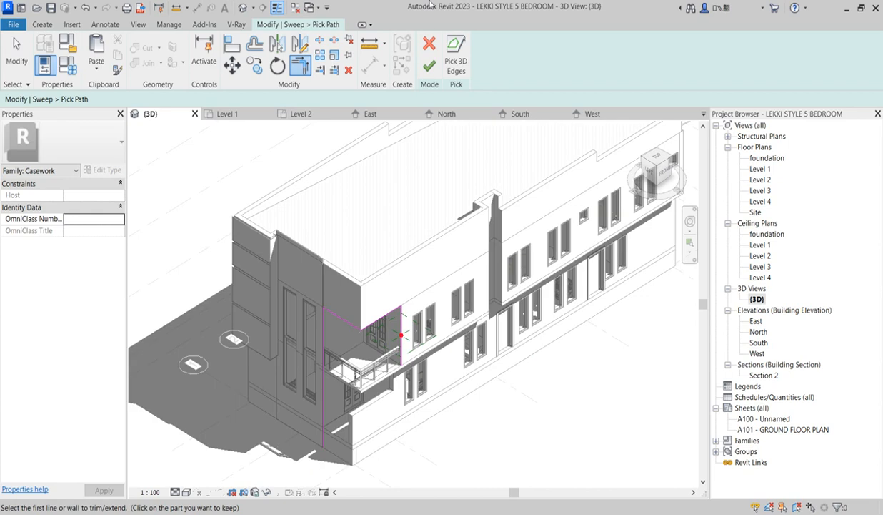
left_click(428, 66)
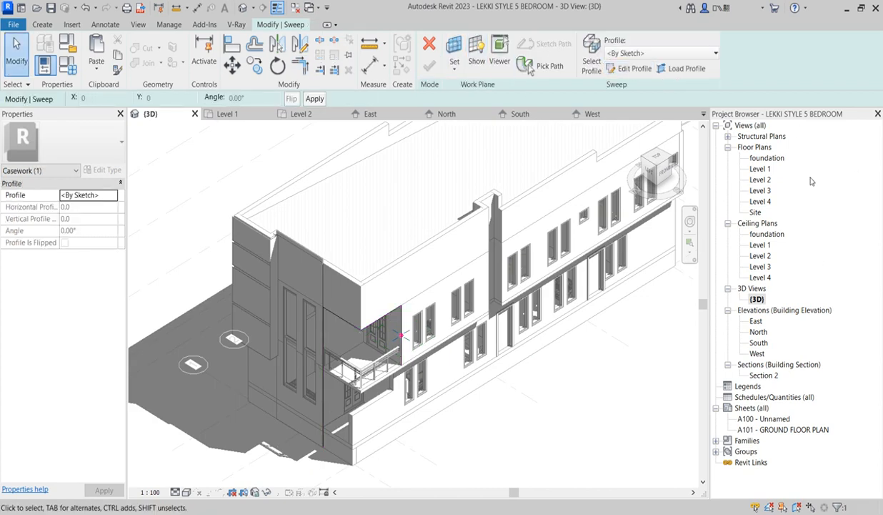
- Open the Level 2 floor plan and edit the sweep's profile at the wall corner beside the balcony
double_click(761, 180)
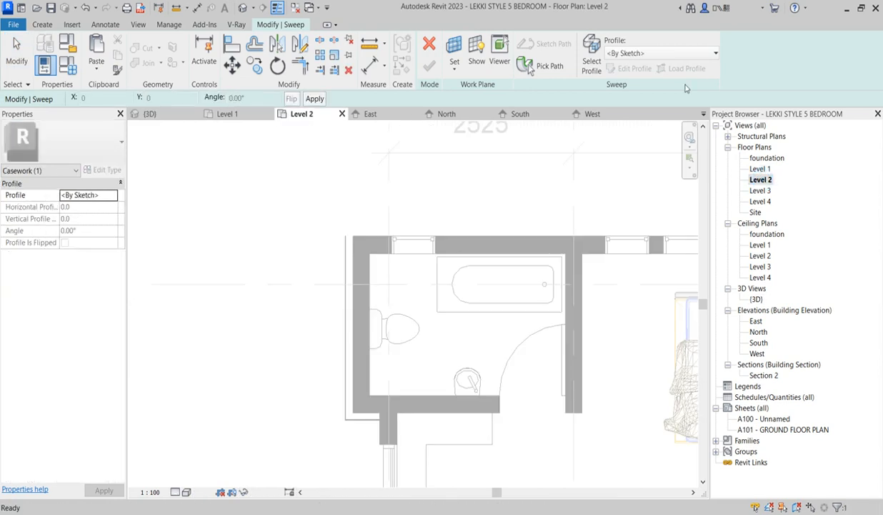
left_click(621, 68)
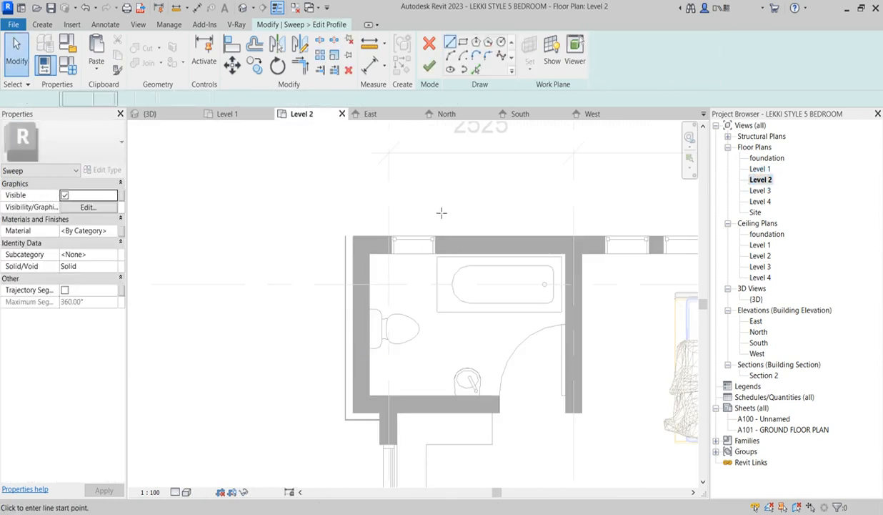
scroll(435, 197, "down", 5)
scroll(476, 376, "up", 5)
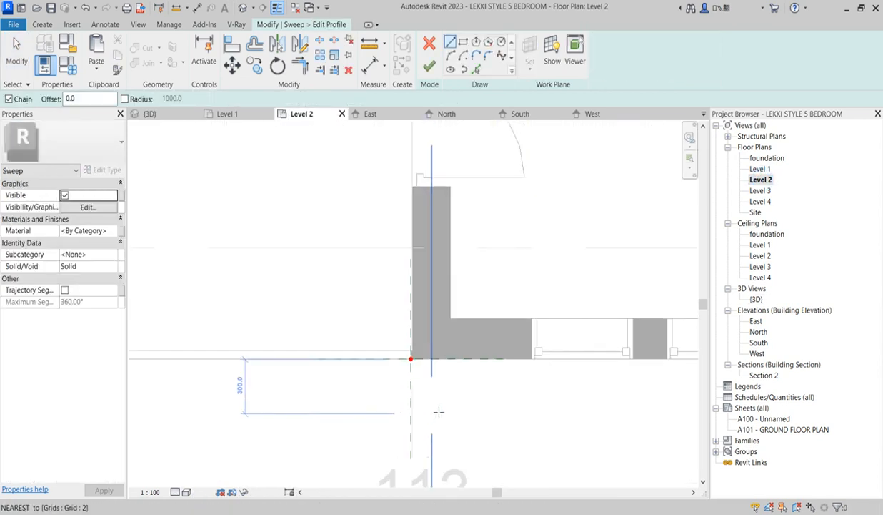
- Sketch a narrow rectangular profile about 40 mm wide around the path's reference point at the wall corner
left_click(464, 43)
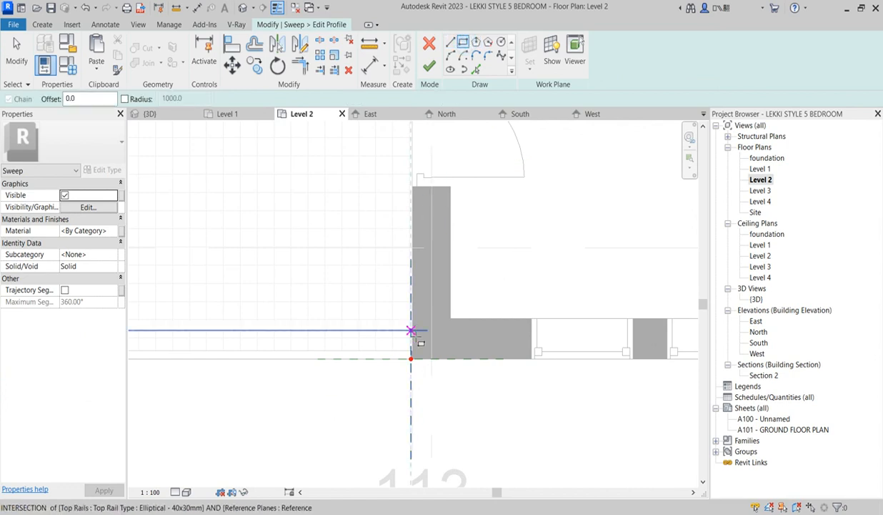
scroll(414, 351, "up", 3)
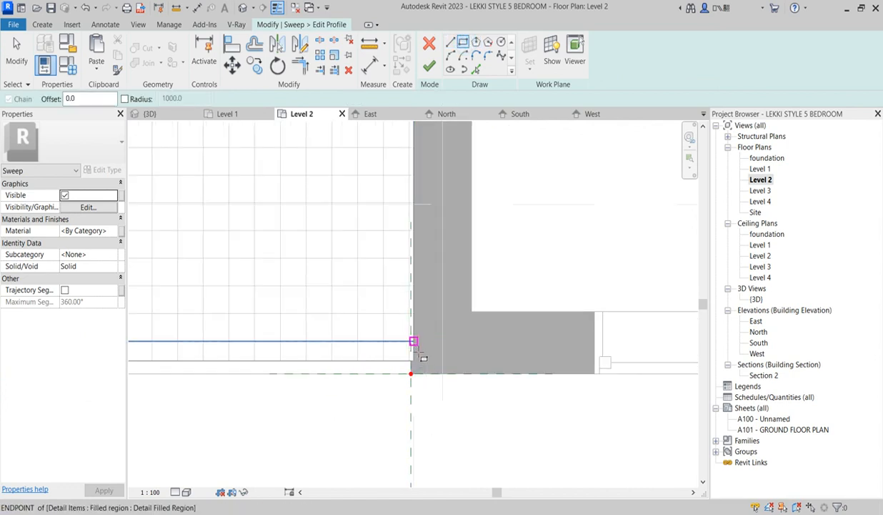
left_click(413, 348)
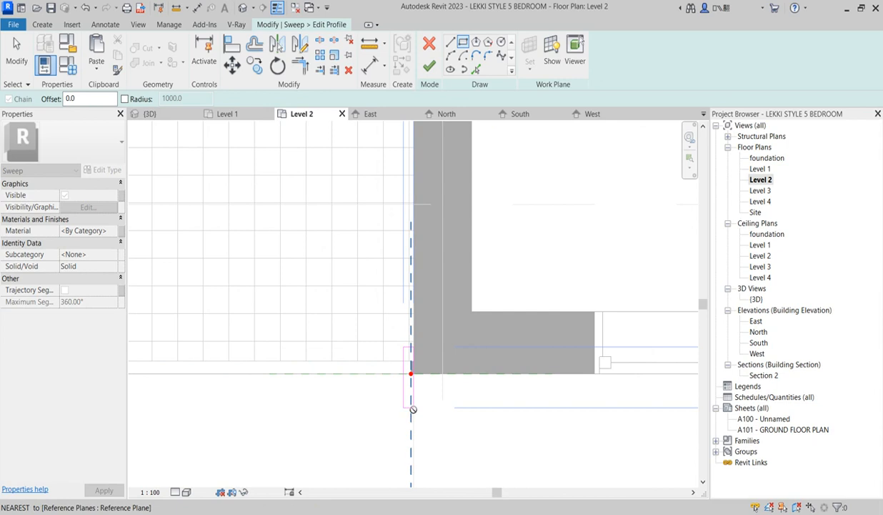
scroll(400, 407, "up", 2)
left_click(409, 384)
right_click(497, 264)
left_click(527, 270)
right_click(470, 273)
left_click(493, 284)
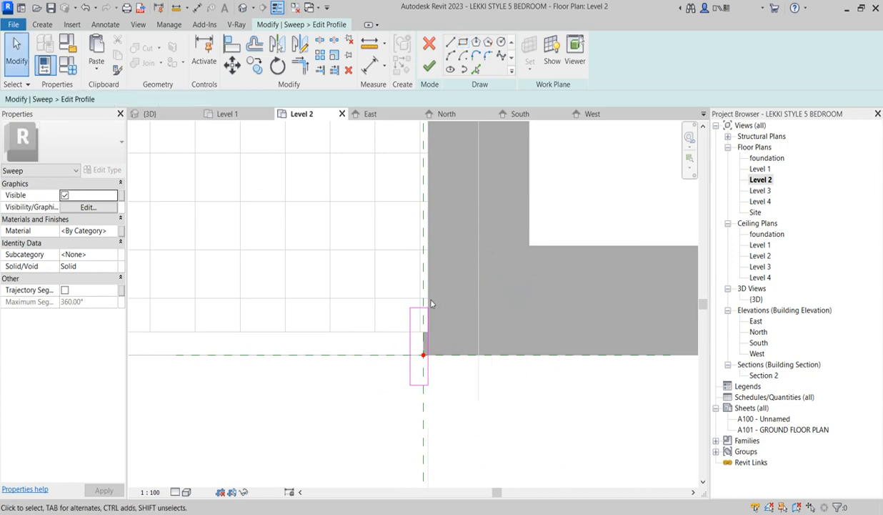
- Stretch the rectangular profile's inner end until it is about 260 mm long, and finish the profile and the sweep
left_click(422, 306)
scroll(420, 306, "up", 4)
left_click_drag(421, 306, 436, 208)
scroll(448, 256, "down", 3)
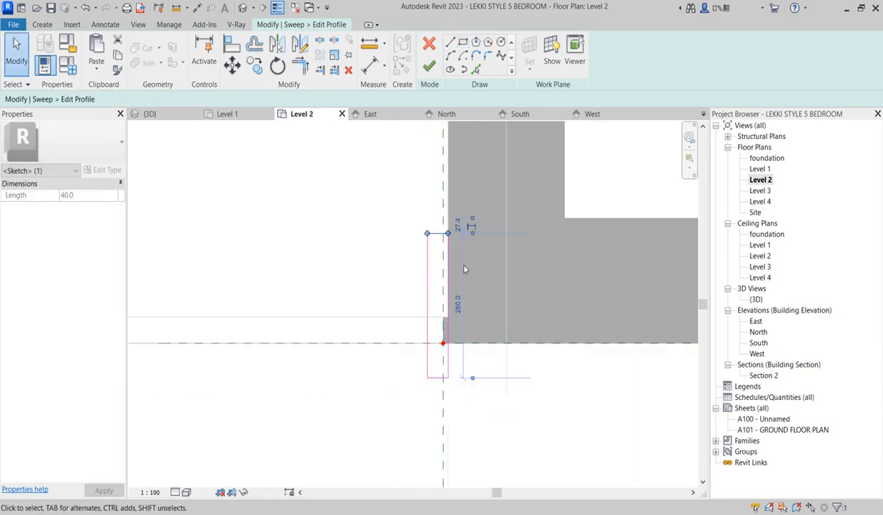
left_click(432, 66)
left_click(412, 65)
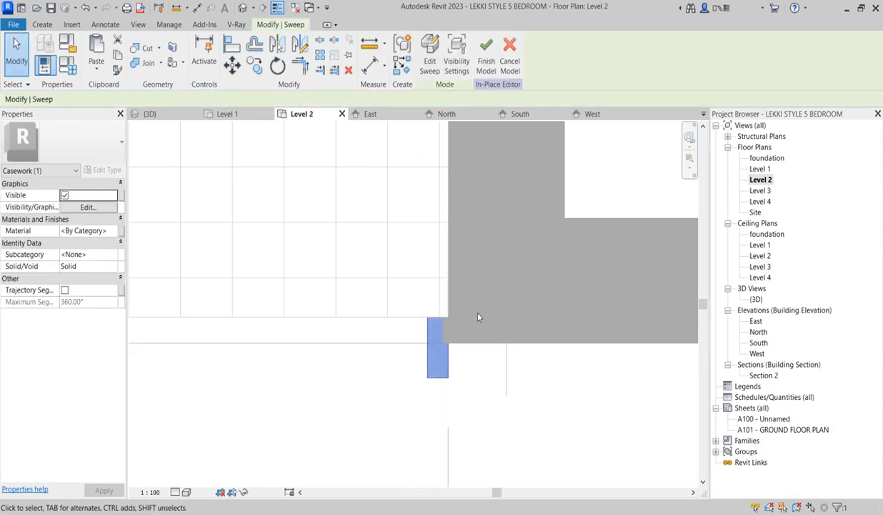
- Return to the 3D view and duplicate the Aluminium(11) material with its assets for the balcony frame sweep
double_click(756, 299)
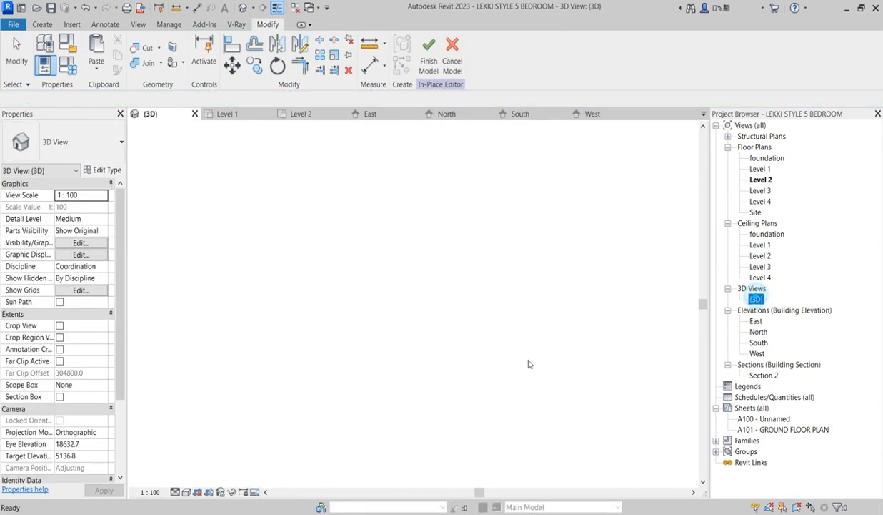
left_click(509, 416)
scroll(405, 316, "up", 4)
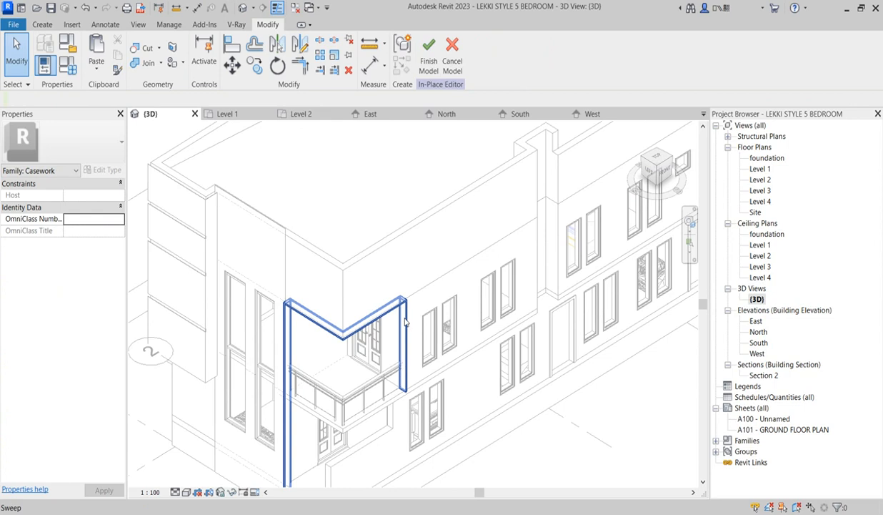
left_click(405, 320)
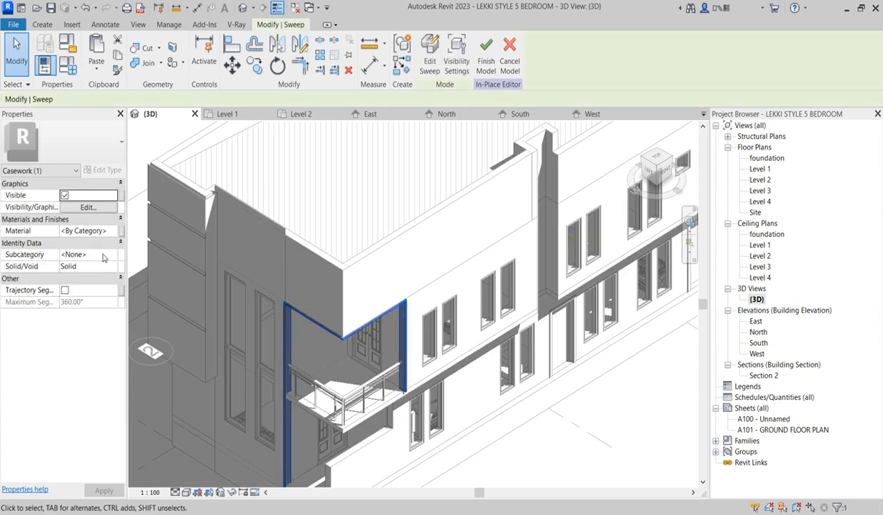
left_click(108, 230)
left_click(113, 231)
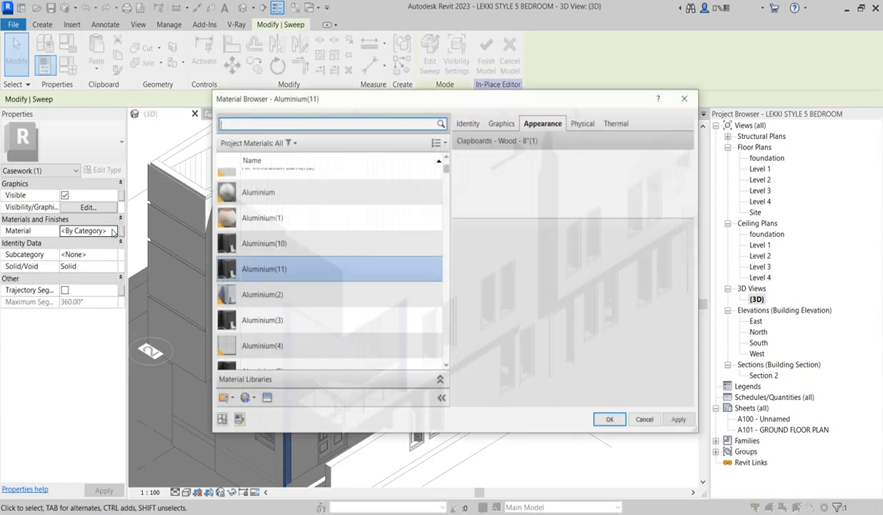
right_click(281, 272)
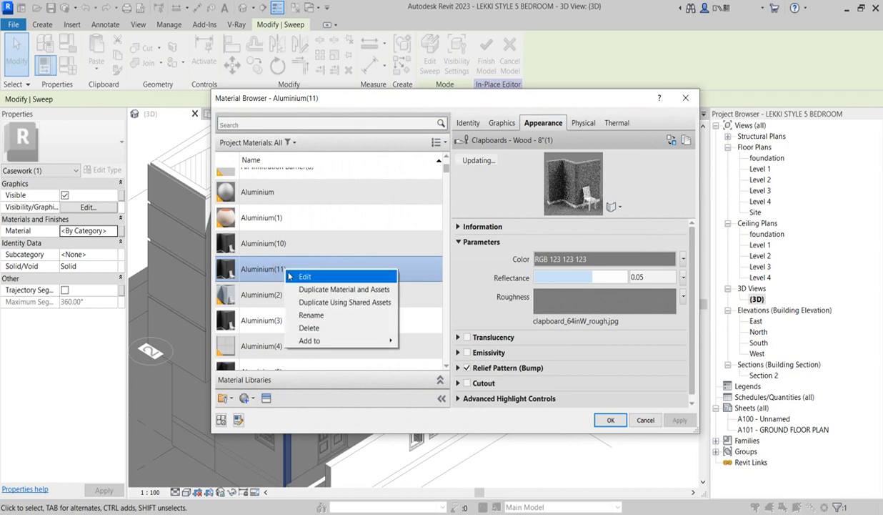
left_click(332, 289)
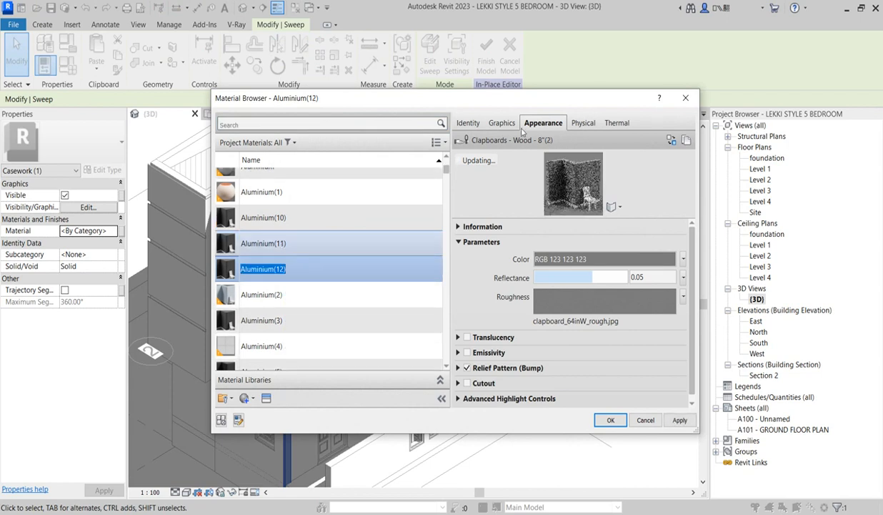
- Replace the duplicated material's appearance asset with Olive Green from the matte wall paints in the Appearance Library
left_click(671, 142)
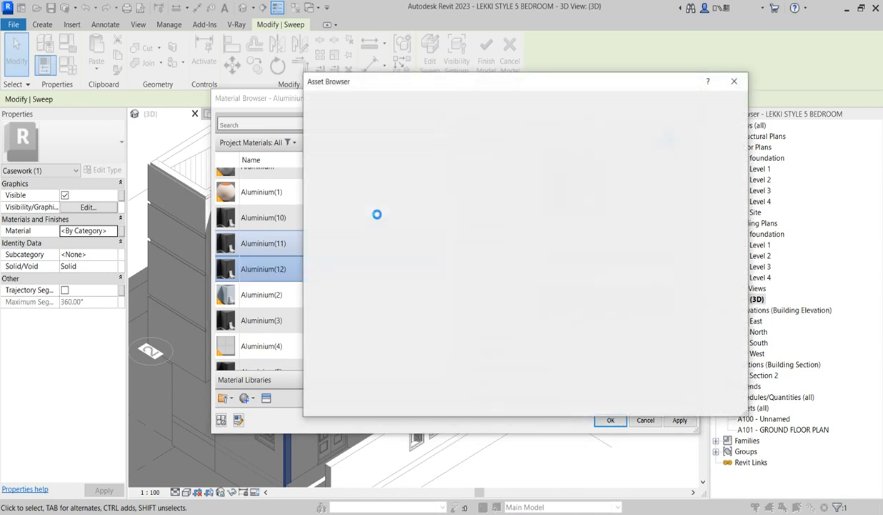
left_click(308, 169)
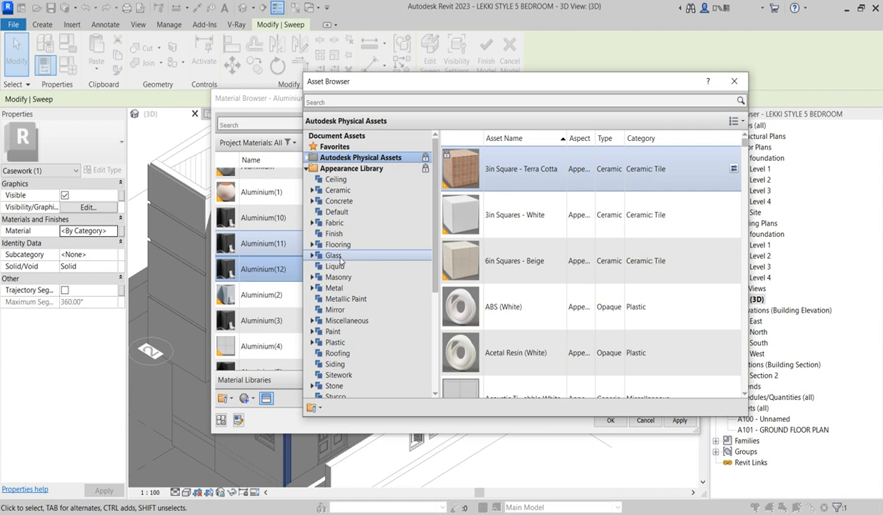
scroll(346, 320, "down", 1)
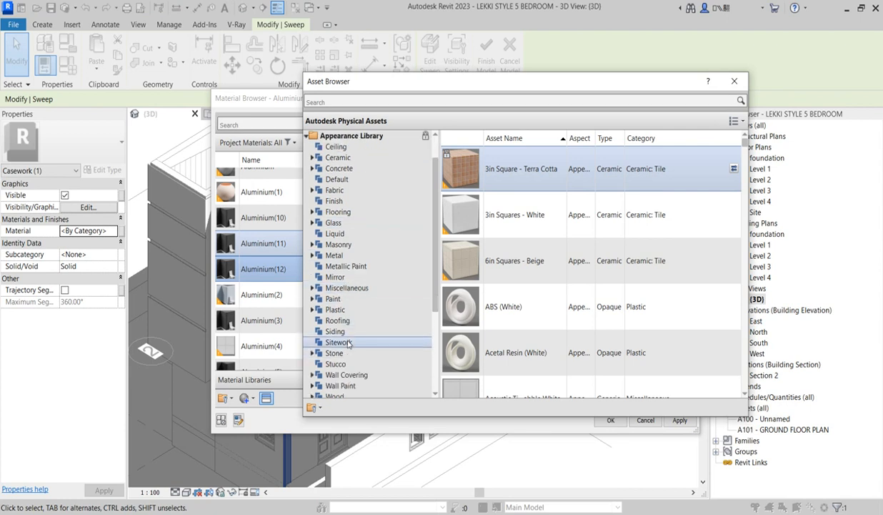
scroll(348, 323, "down", 2)
left_click(349, 321)
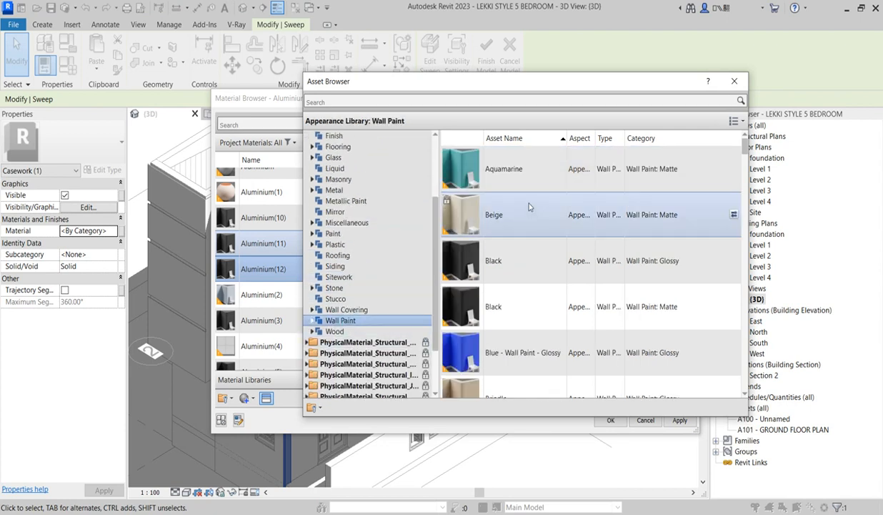
left_click(312, 320)
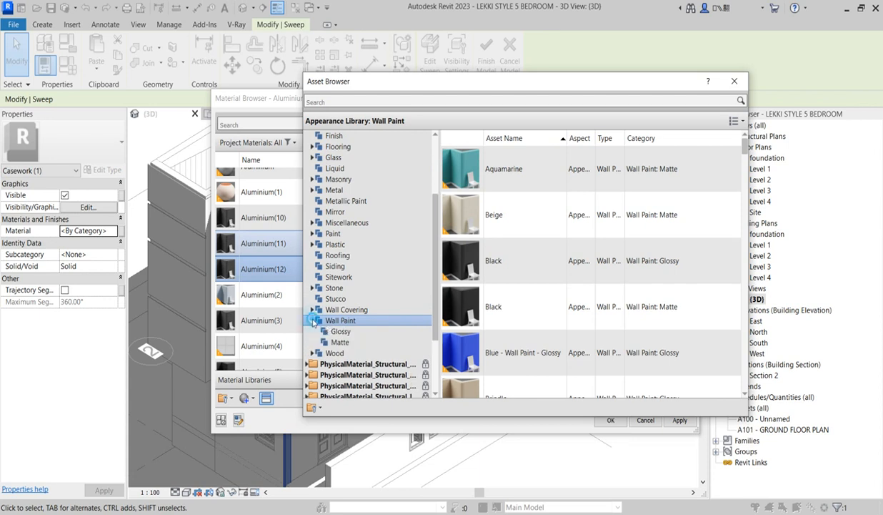
left_click(341, 342)
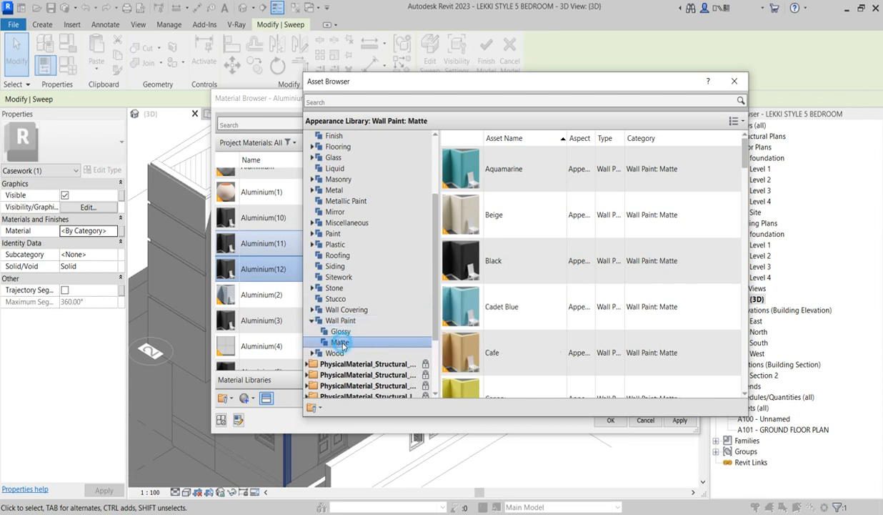
scroll(534, 304, "down", 3)
scroll(534, 308, "down", 5)
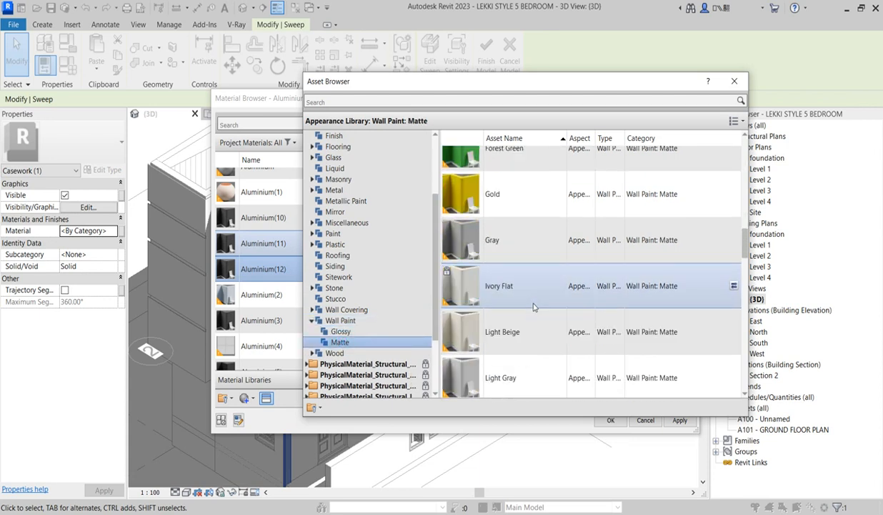
scroll(534, 319, "up", 3)
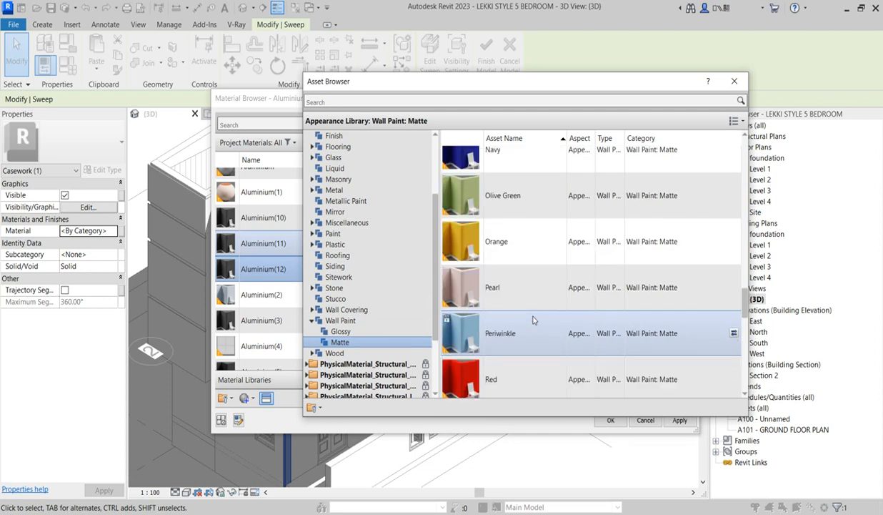
scroll(534, 320, "up", 3)
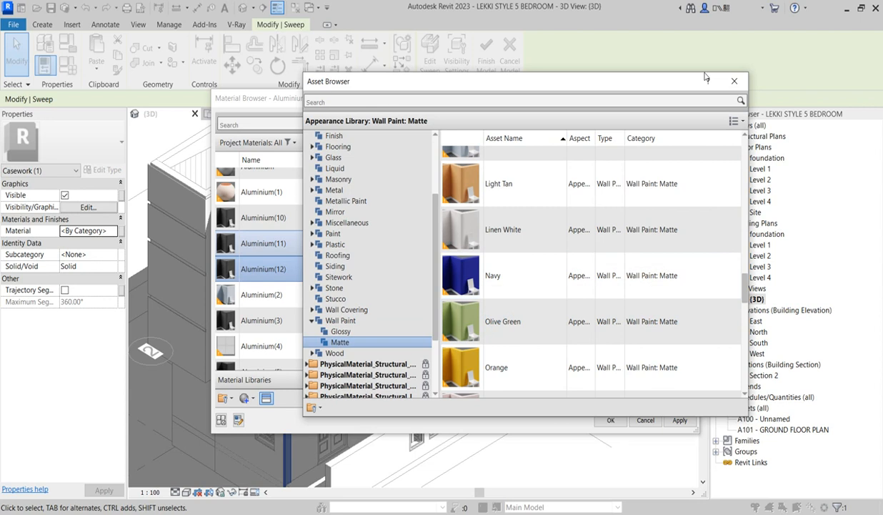
left_click(734, 82)
- Darken the wall paint color to RGB 81 104 45 and apply the material to the balcony frame sweep
left_click(624, 259)
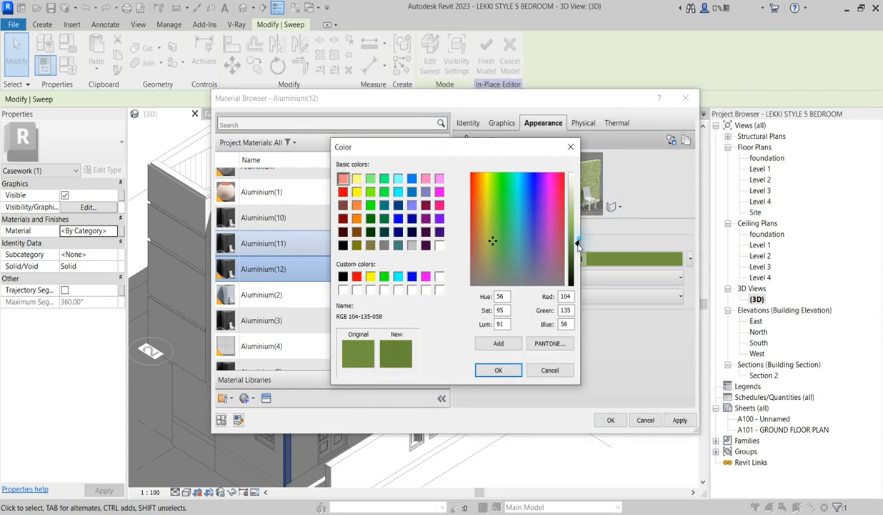
left_click_drag(578, 246, 578, 256)
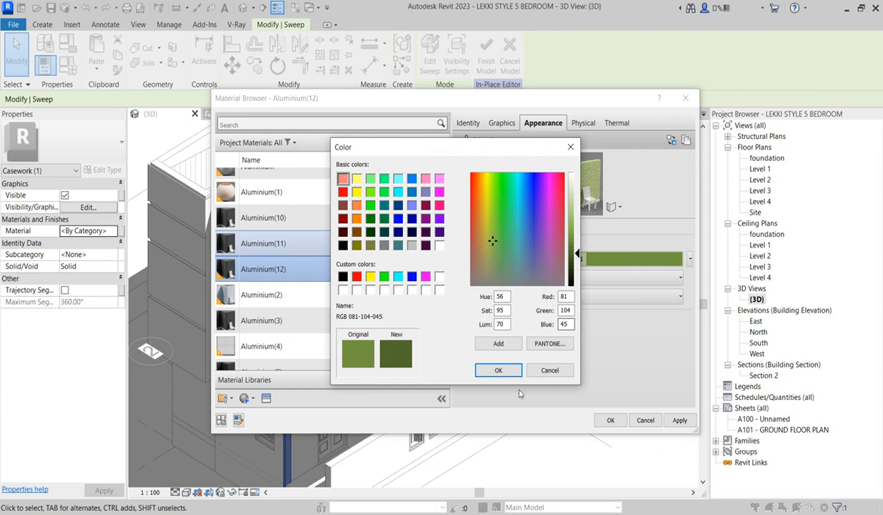
left_click(505, 369)
left_click(611, 421)
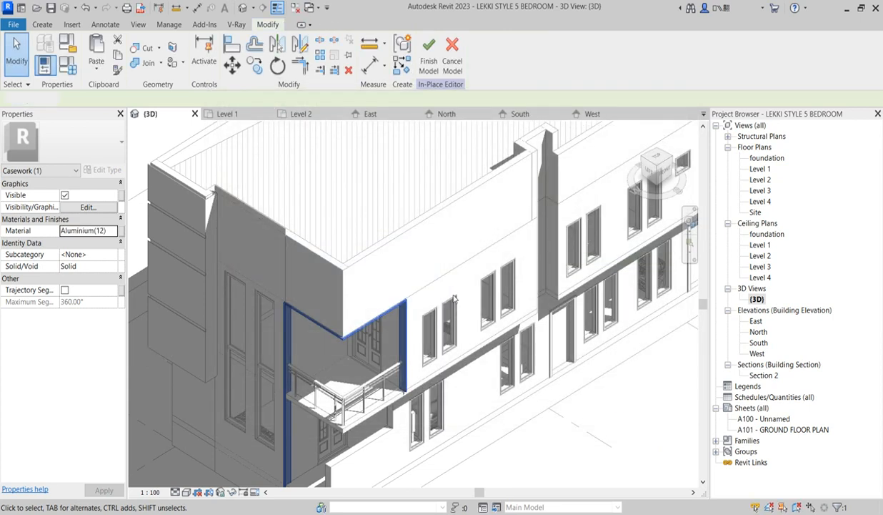
- Check the graphics settings of the balcony frame sweep's material, accept them and finish the in-place model
left_click(455, 298)
scroll(372, 302, "up", 2)
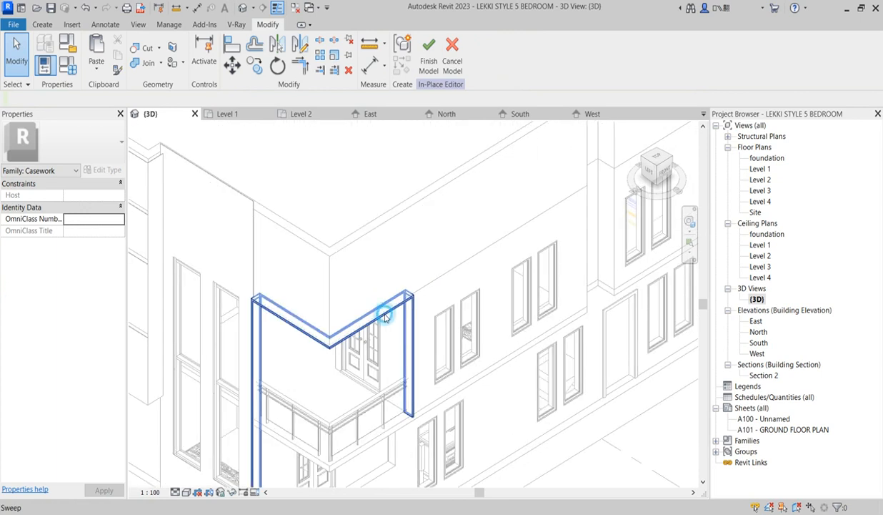
left_click(385, 317)
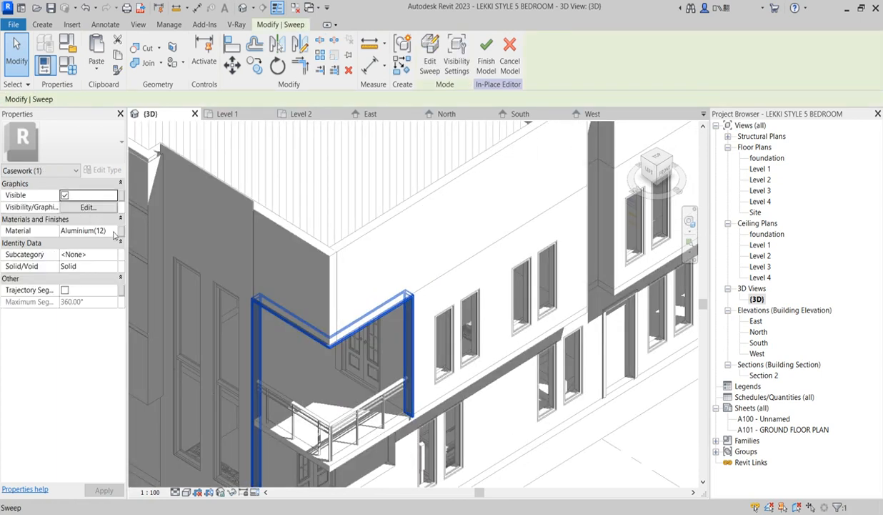
left_click(114, 230)
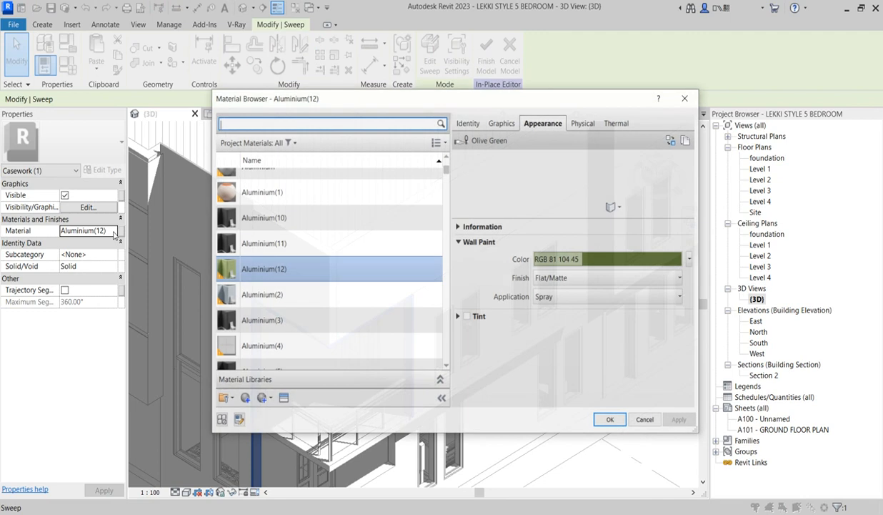
left_click(498, 125)
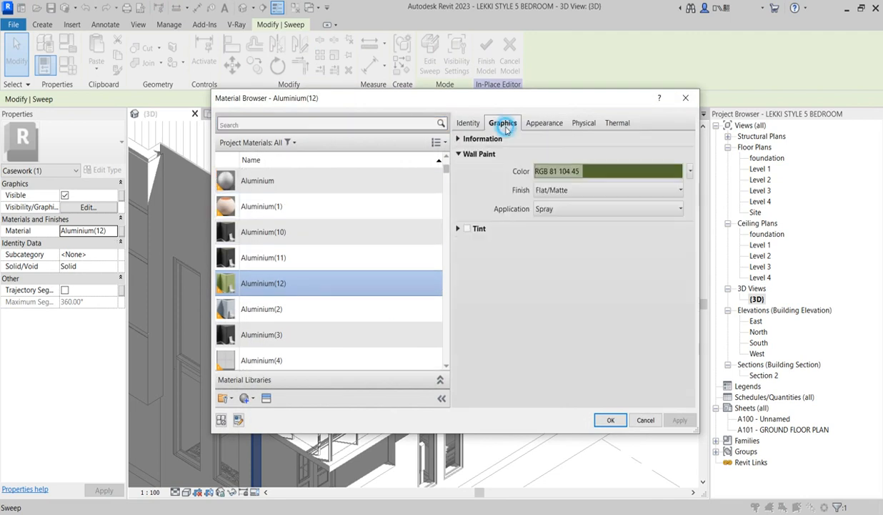
left_click(611, 421)
key("Escape")
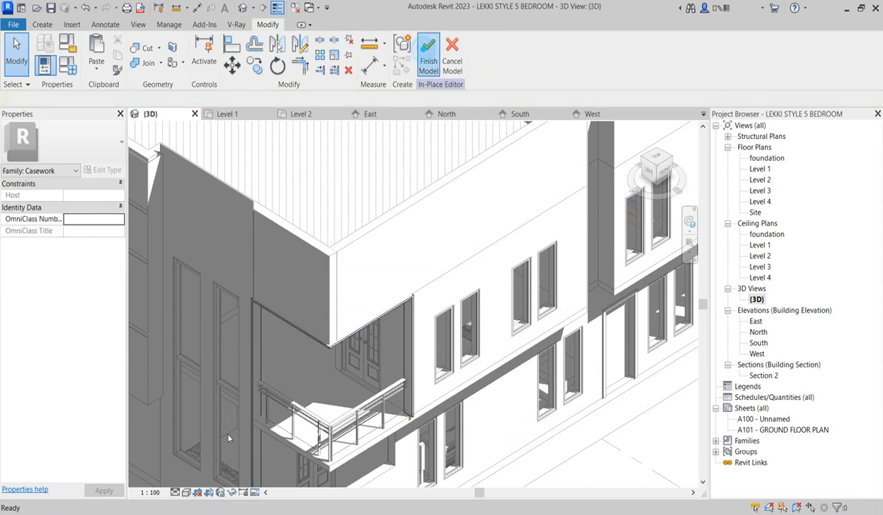
- Set the 3D view's visual style to Shaded
left_click(185, 492)
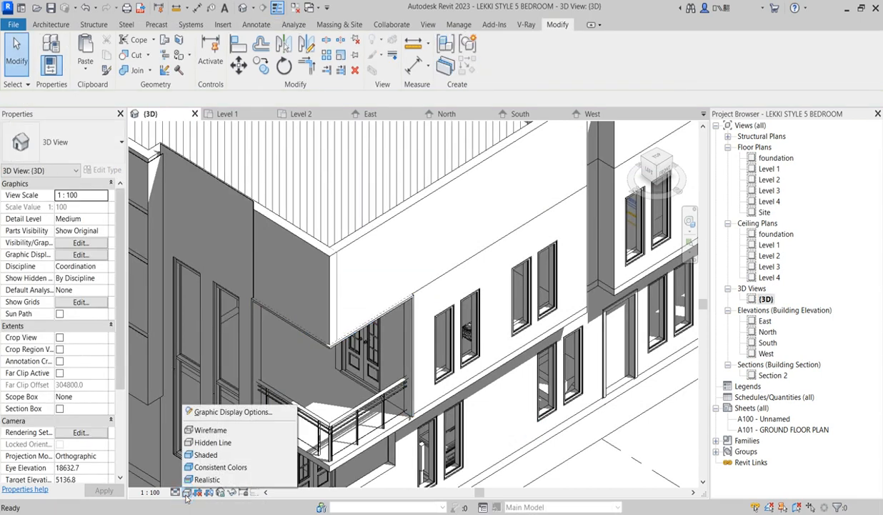
left_click(204, 455)
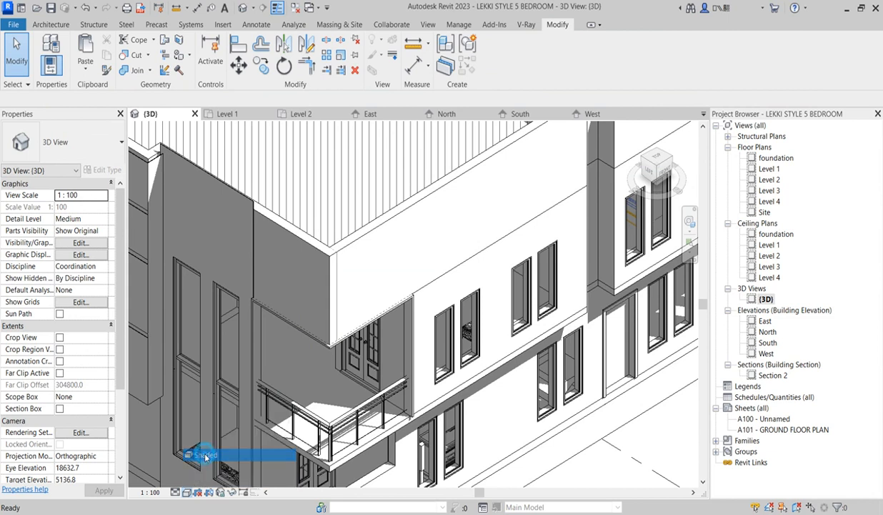
scroll(424, 338, "down", 8)
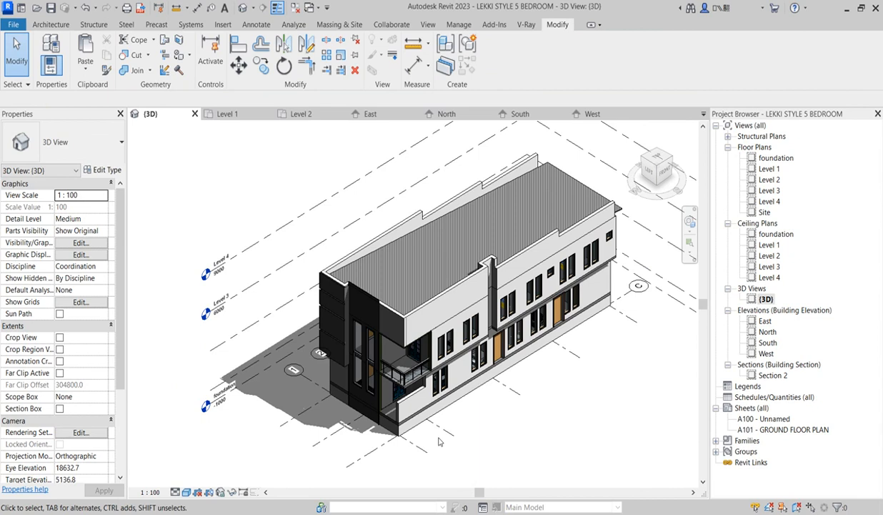
- Examine the green balcony frame and glass railing up close, and the whole house's exterior from the front, rear and isometric corners
scroll(357, 373, "up", 5)
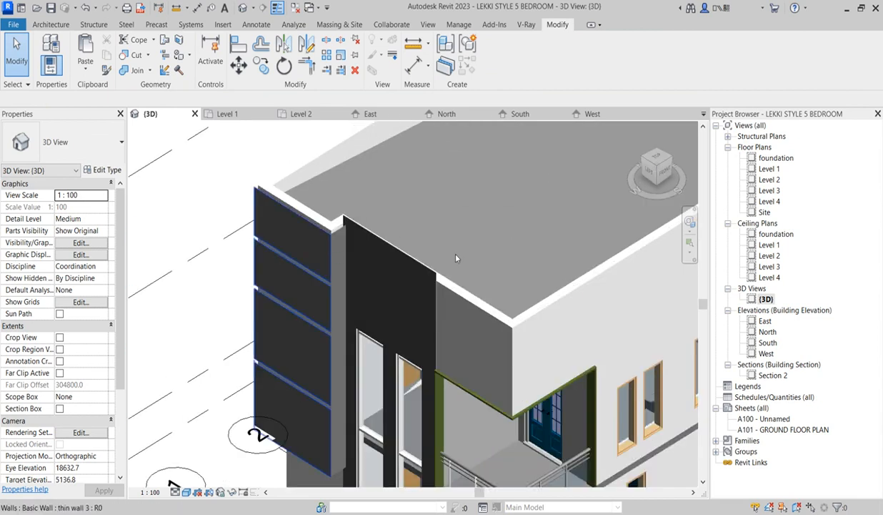
scroll(516, 422, "down", 3)
scroll(486, 463, "up", 3)
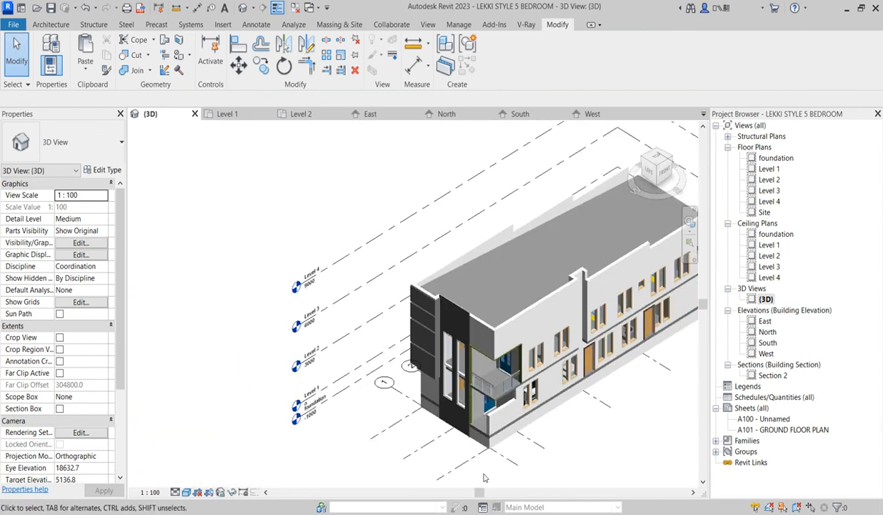
scroll(487, 463, "up", 2)
scroll(410, 392, "down", 4)
scroll(426, 287, "up", 4)
scroll(427, 242, "up", 2)
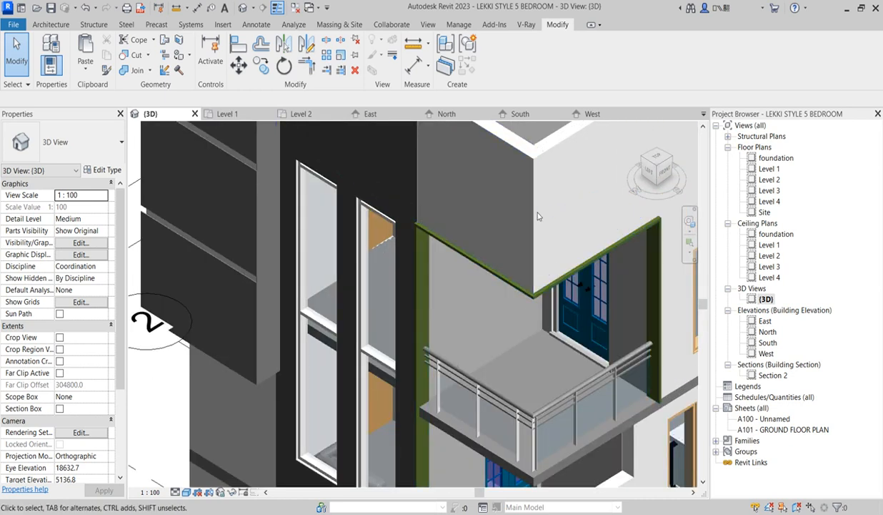
scroll(443, 264, "down", 4)
scroll(457, 281, "up", 3)
scroll(457, 281, "down", 3)
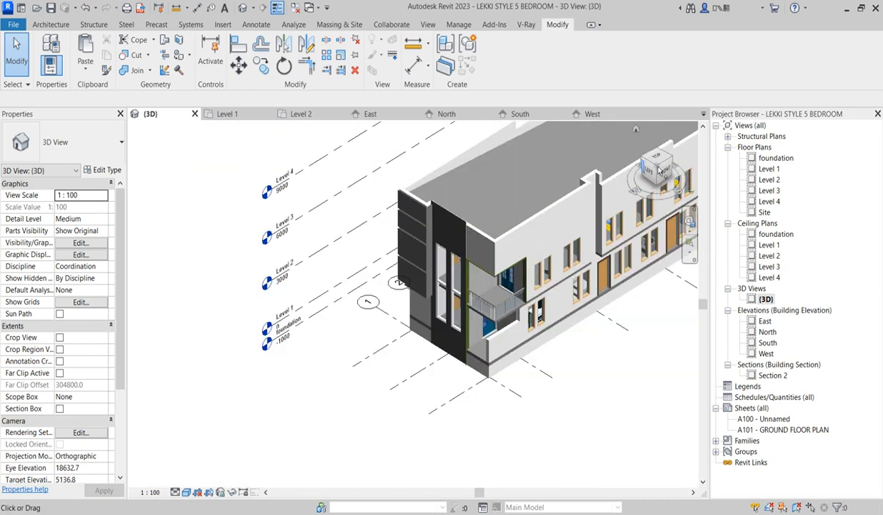
left_click(659, 163)
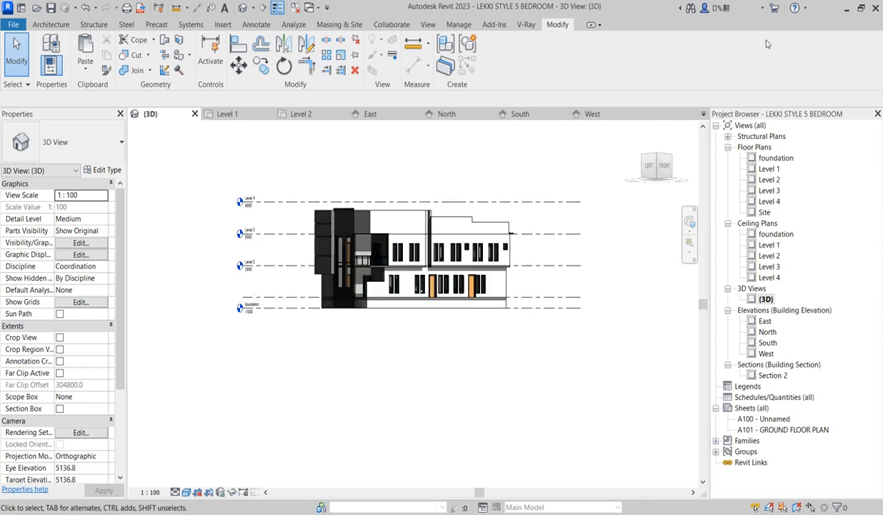
left_click_drag(659, 157, 247, 175)
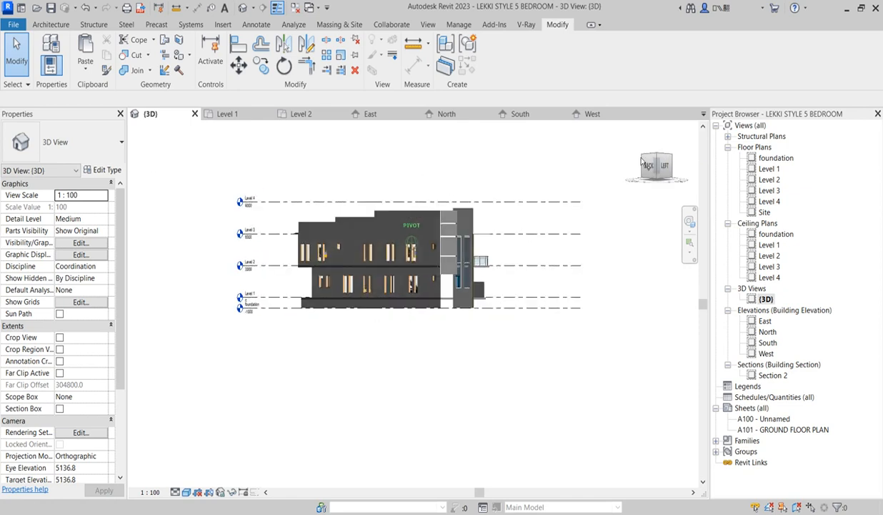
scroll(508, 278, "up", 2)
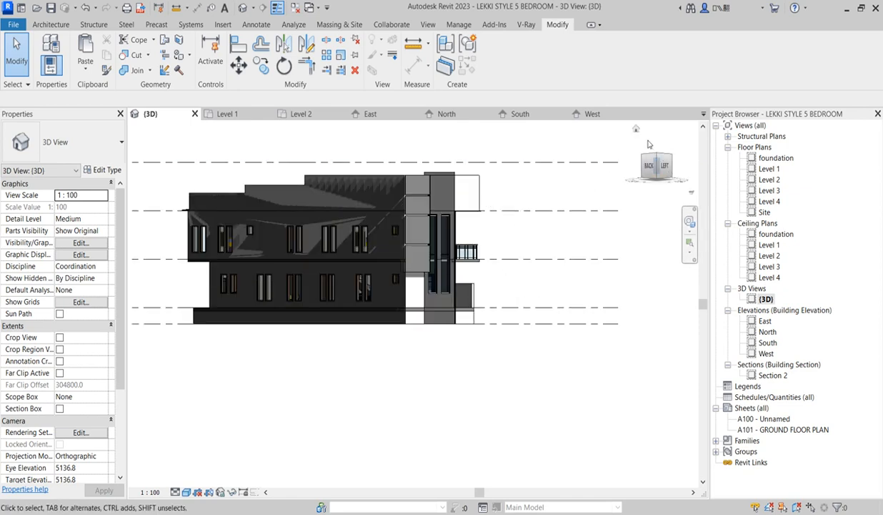
left_click(637, 130)
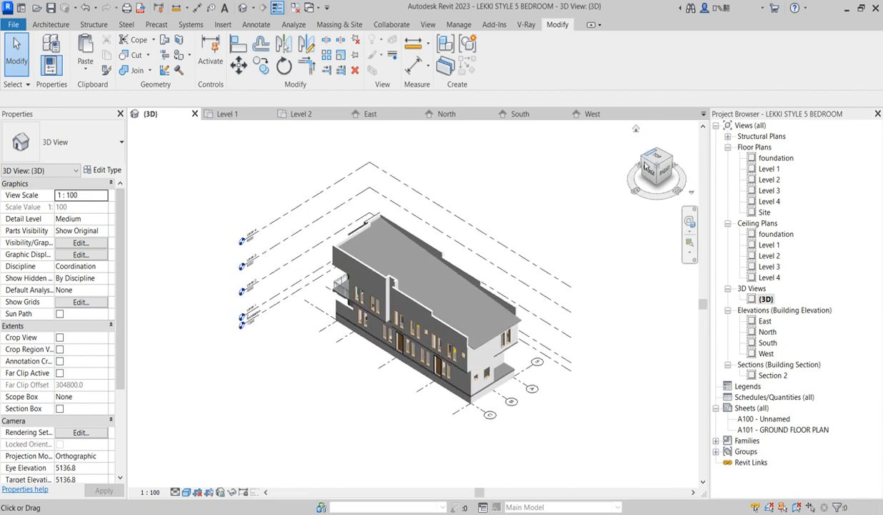
left_click(643, 163)
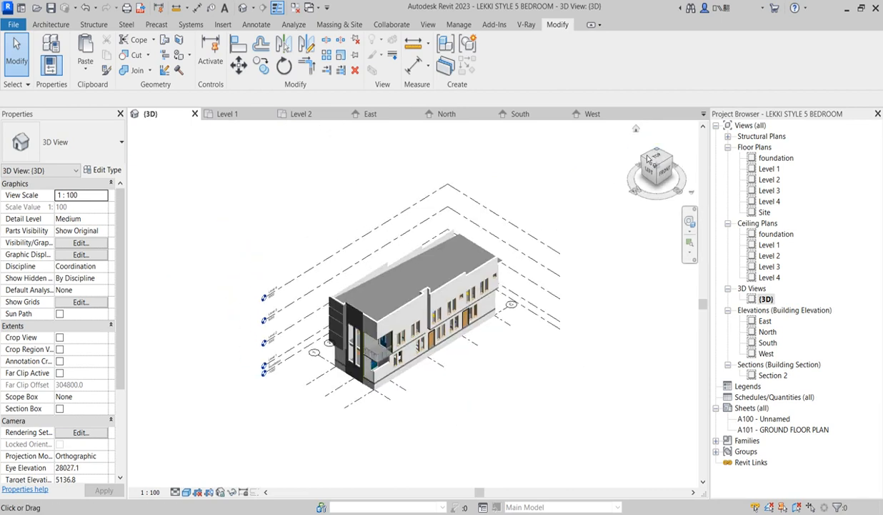
- In the Level 2 floor plan, align the thin cladding wall with the outer face of the master bathroom's west wall
left_click(641, 155)
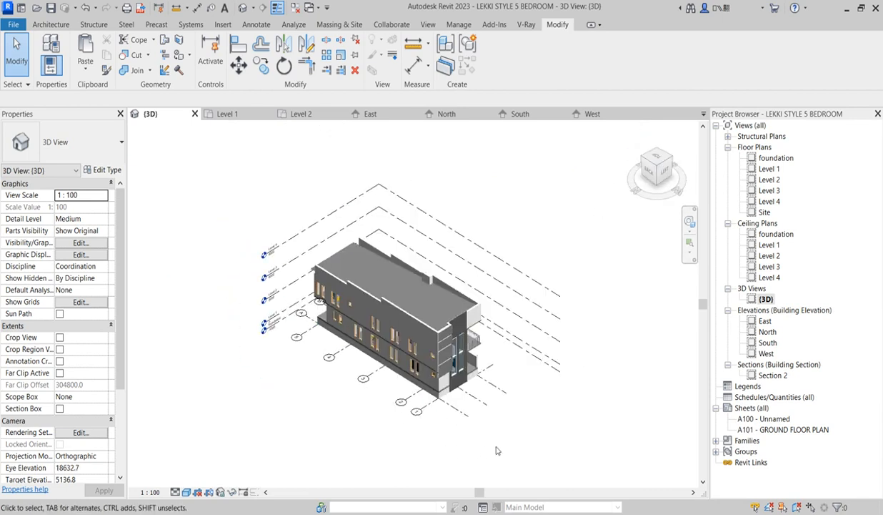
scroll(499, 445, "up", 3)
scroll(421, 281, "up", 5)
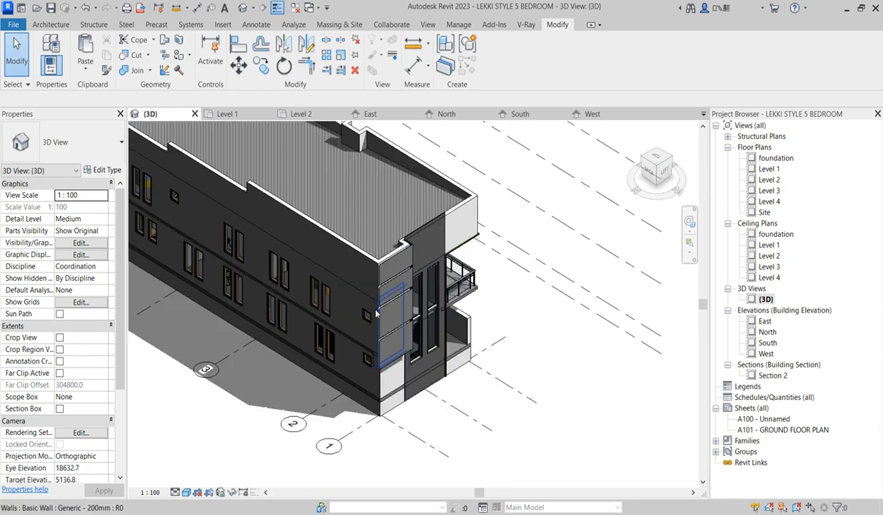
double_click(768, 179)
scroll(422, 415, "down", 4)
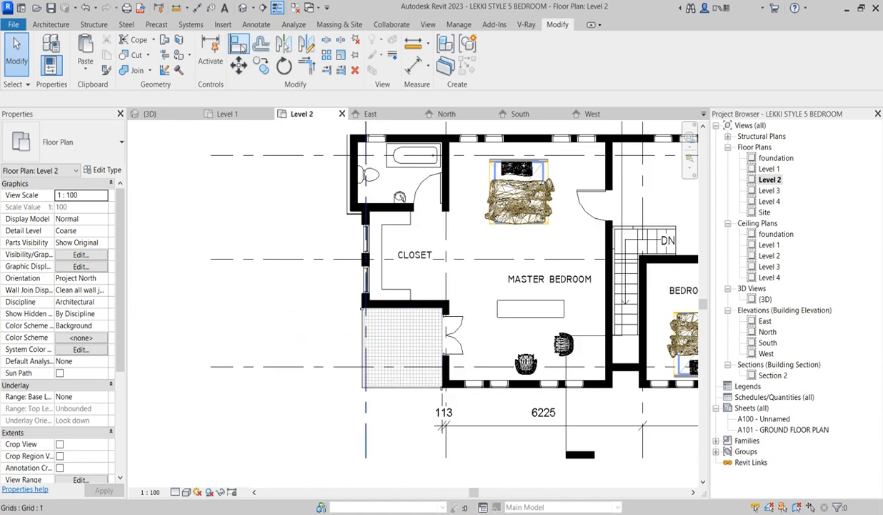
left_click(240, 44)
scroll(347, 165, "up", 6)
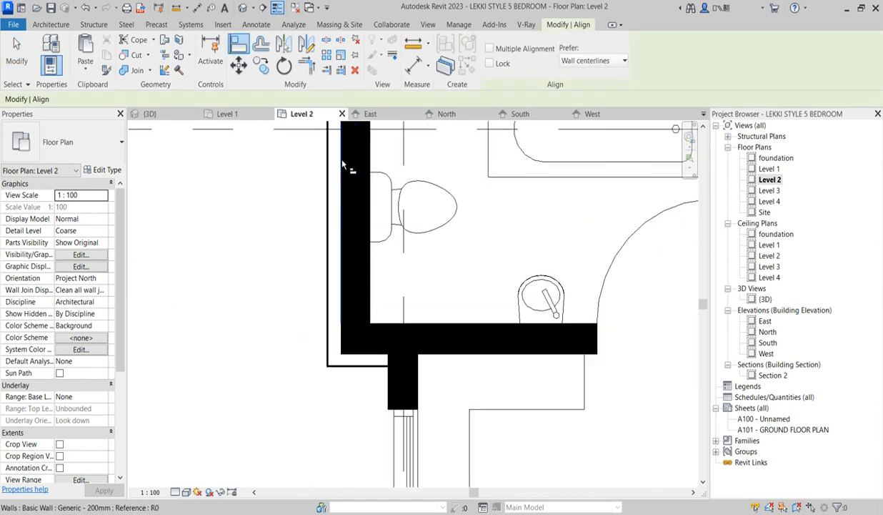
scroll(343, 166, "up", 3)
left_click(343, 187)
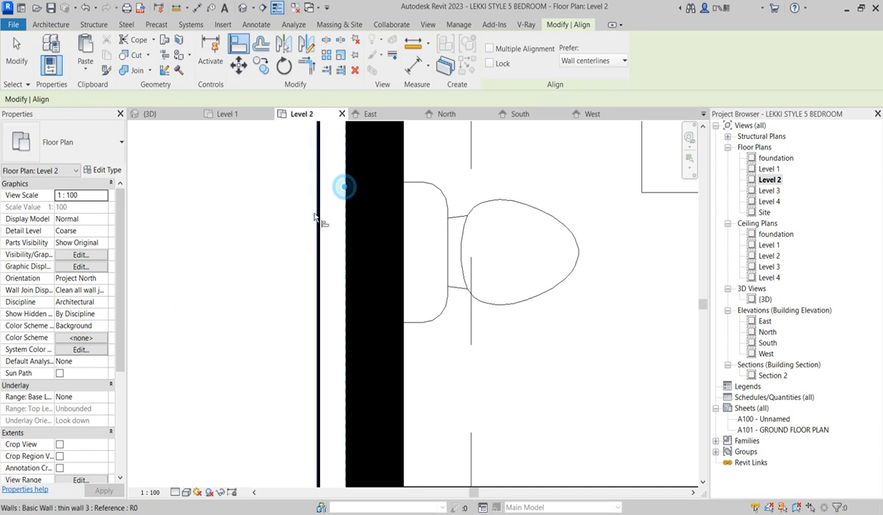
scroll(315, 214, "up", 3)
left_click(315, 208)
scroll(321, 221, "down", 4)
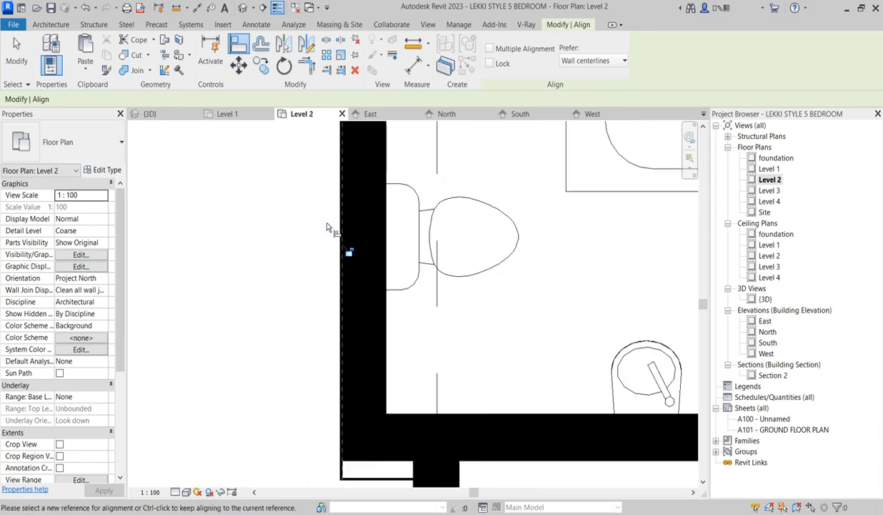
- Align the short return of the thin cladding wall with the bathroom's south wall face, and reopen the 3D view
scroll(328, 227, "down", 3)
scroll(351, 329, "up", 5)
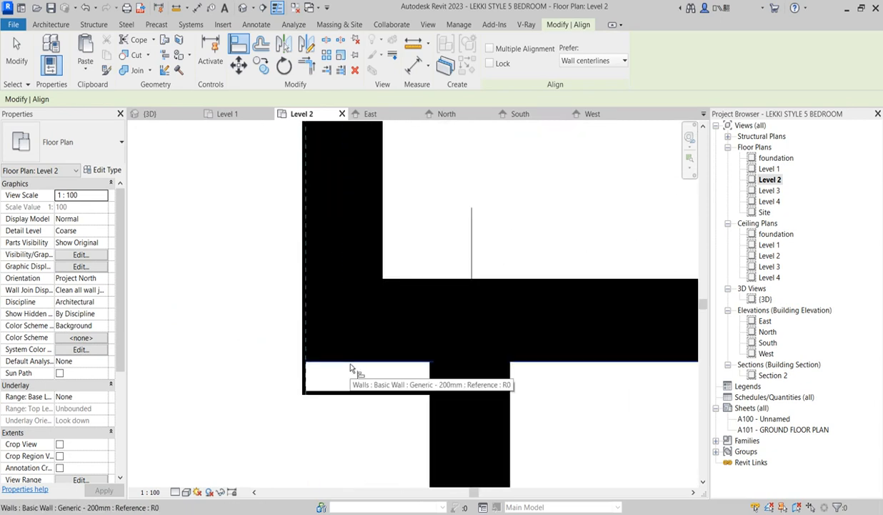
scroll(351, 393, "up", 2)
left_click(351, 388)
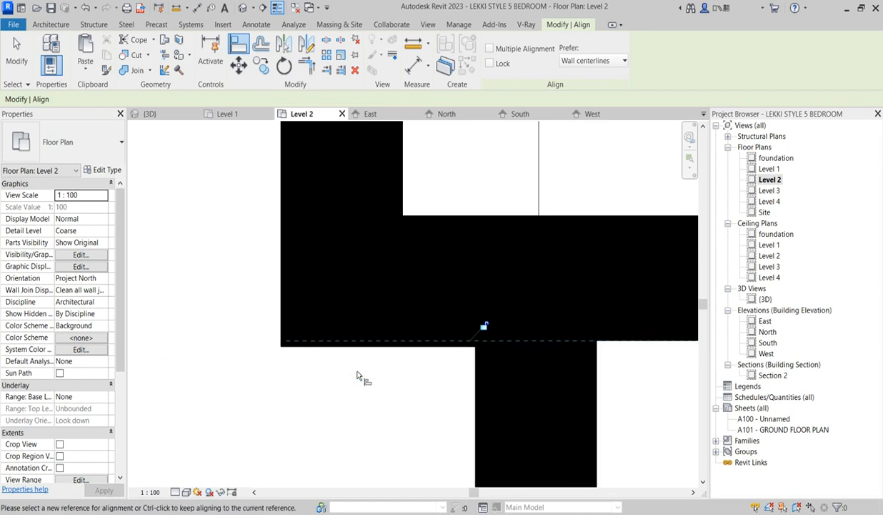
scroll(361, 368, "down", 4)
double_click(765, 299)
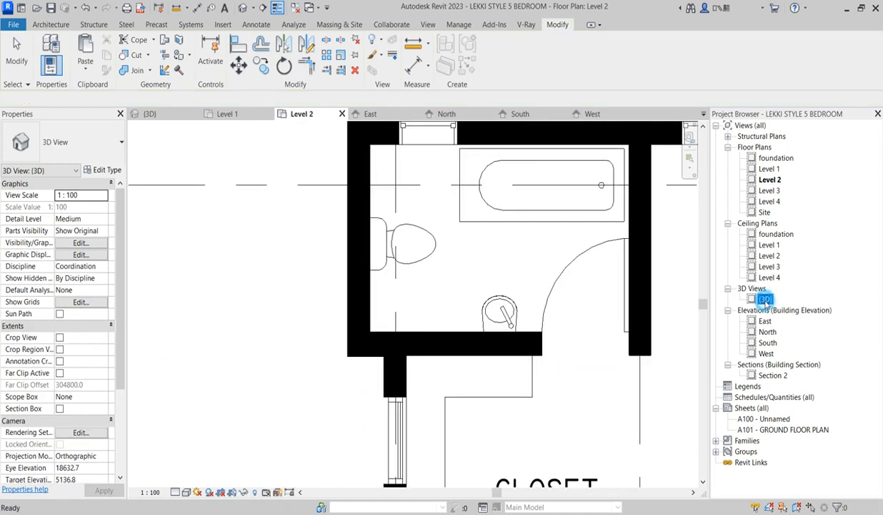